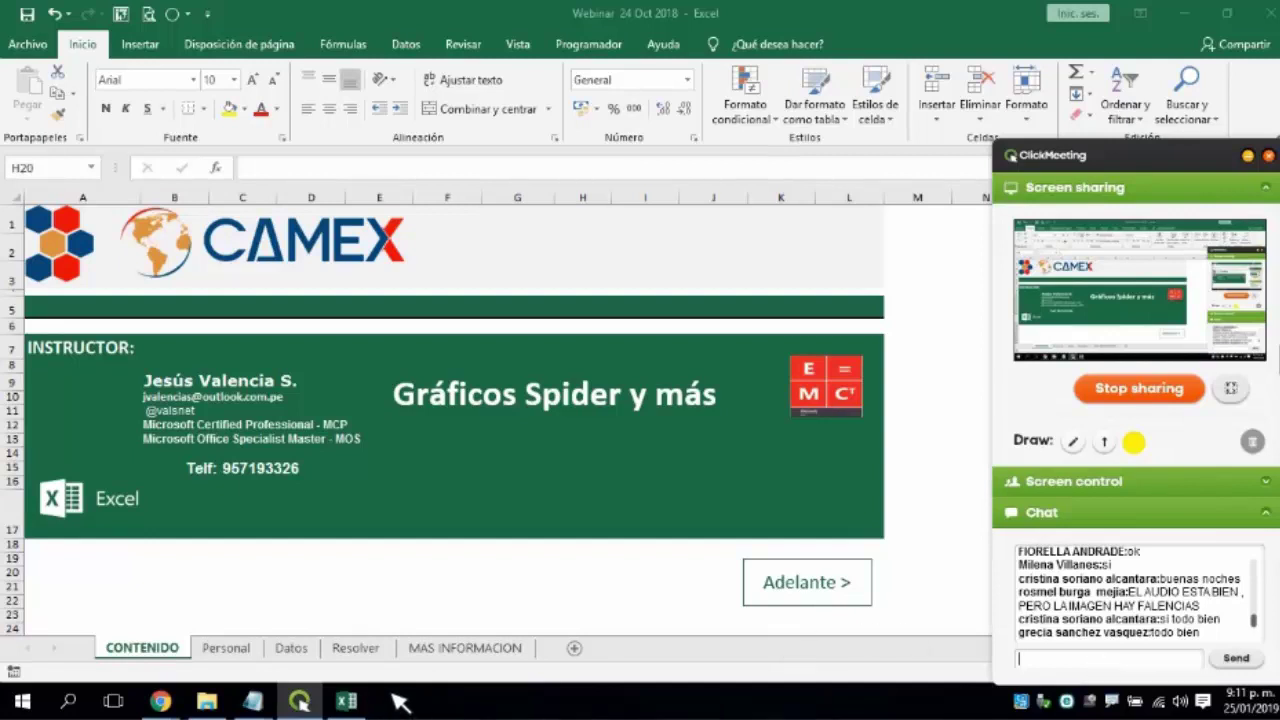
# Open the Graficos 1 workbook from the Ejercicios folder inside WEBINAR.
pyautogui.moveTo(207, 703)
pyautogui.click(200, 677)
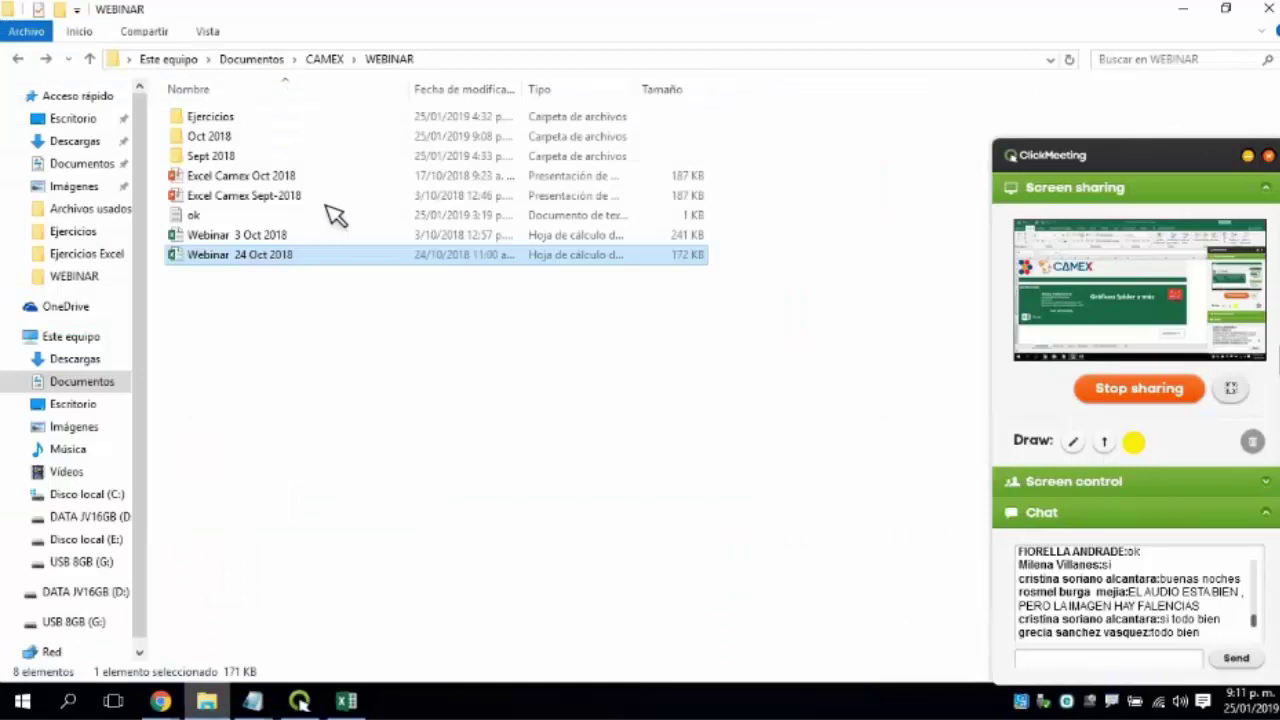
pyautogui.click(246, 116)
pyautogui.doubleClick(246, 116)
pyautogui.click(232, 203)
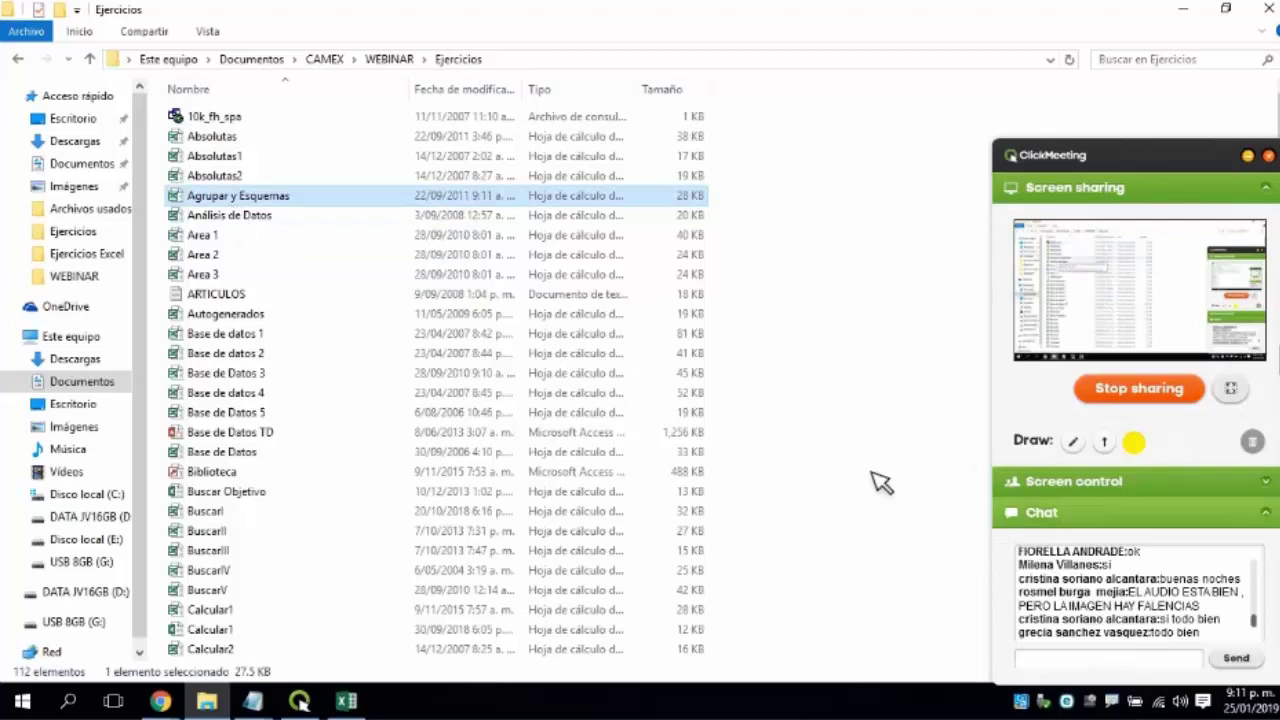
pyautogui.press('g')
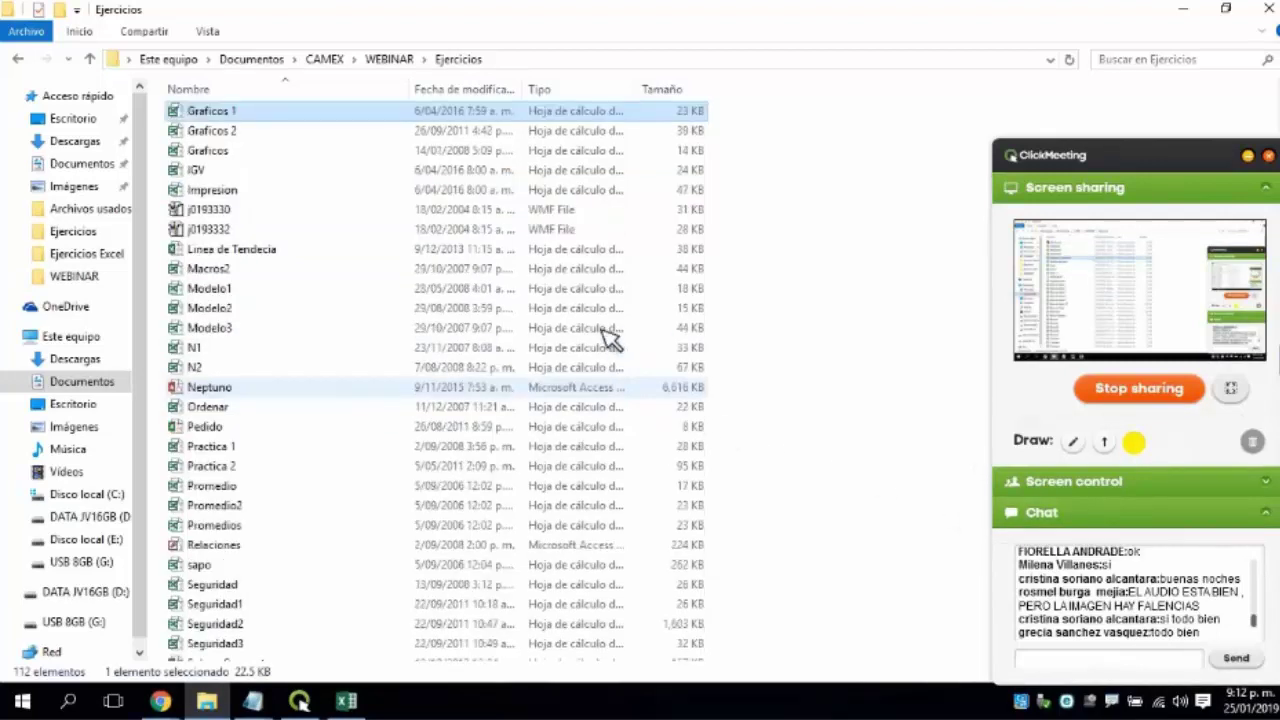
pyautogui.click(246, 130)
pyautogui.click(290, 115)
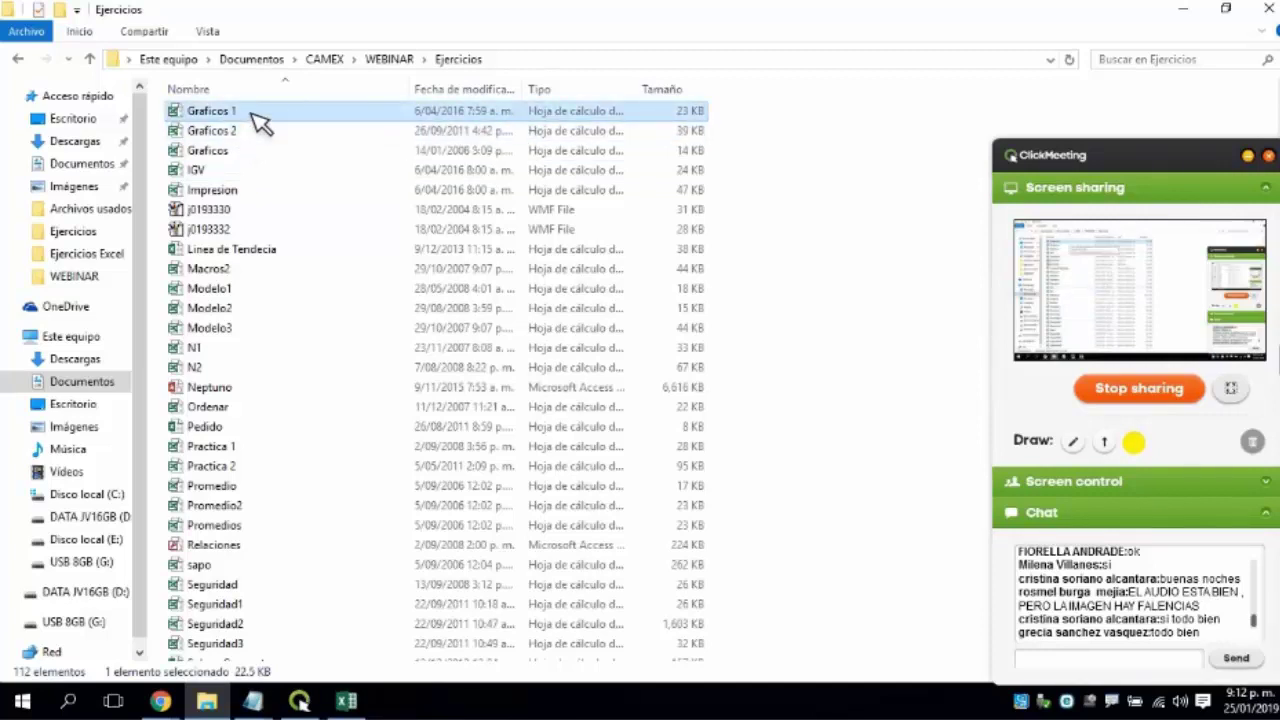
pyautogui.doubleClick(255, 115)
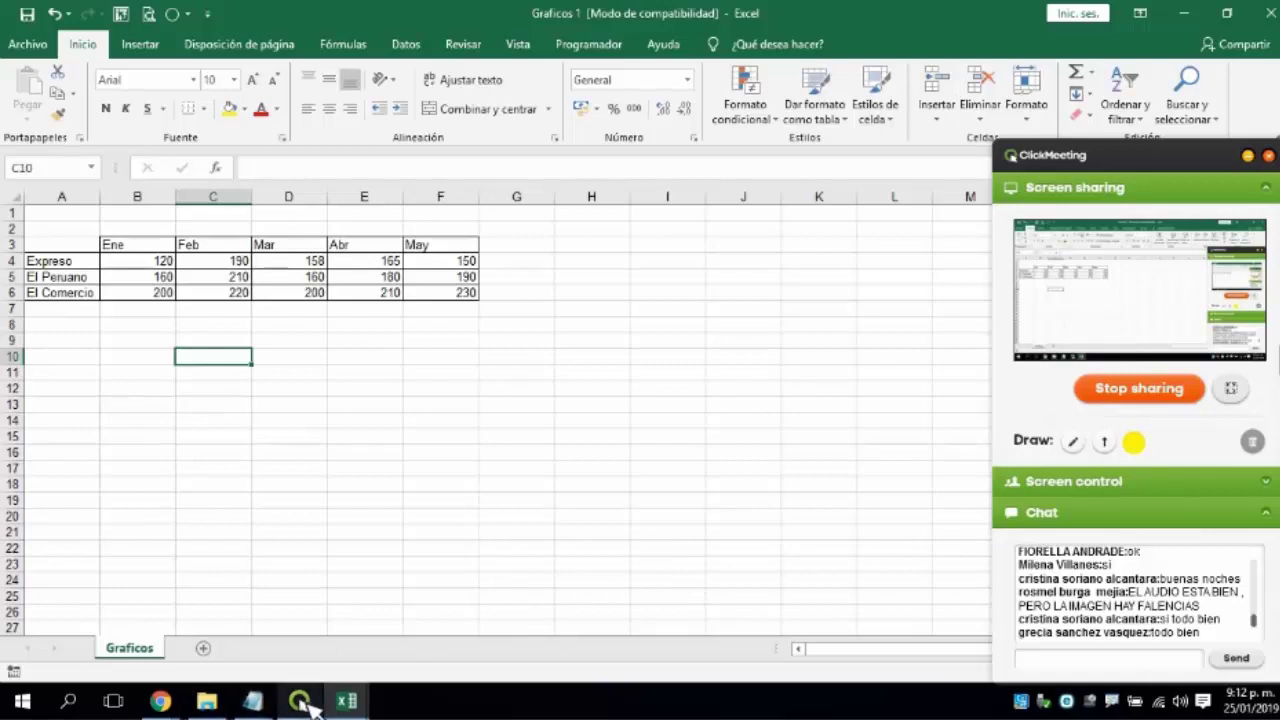
pyautogui.click(303, 704)
pyautogui.click(346, 701)
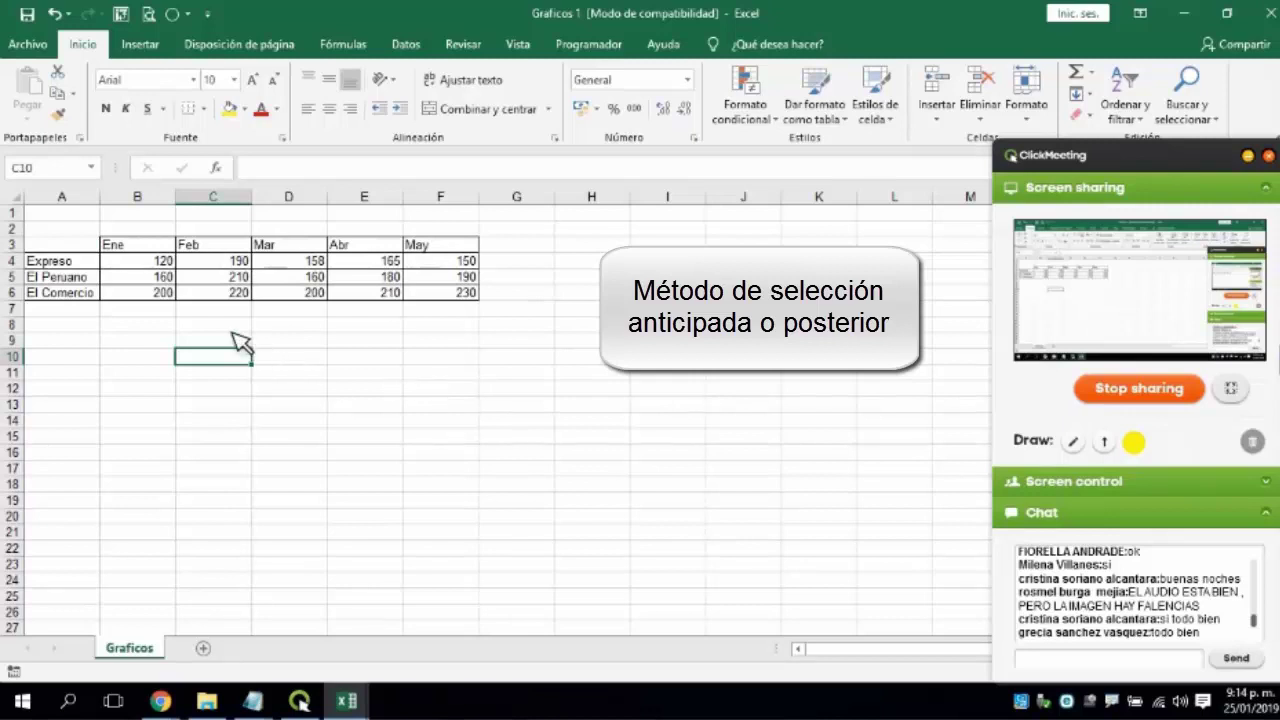
# Select the whole newspaper table A3:F6, and after clearing it select only the month header row A3:F3 together with the El Peruano row.
pyautogui.moveTo(80, 246); pyautogui.dragTo(417, 294)
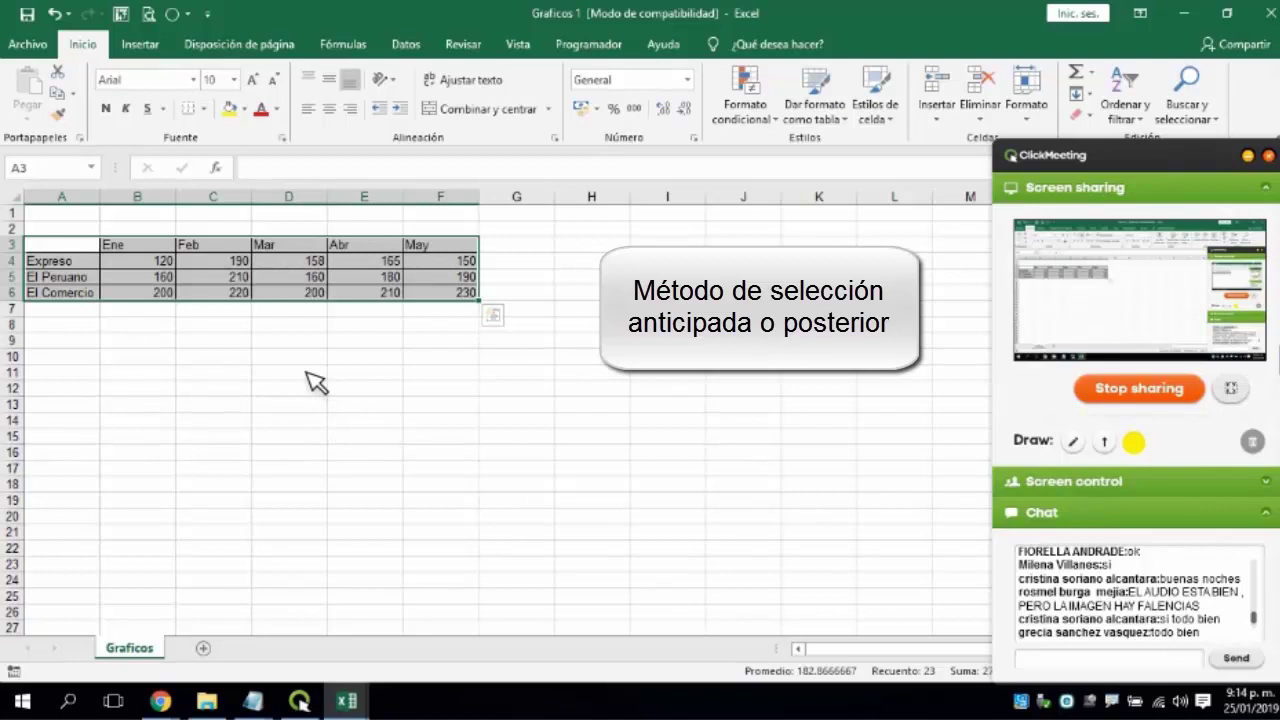
pyautogui.click(309, 376)
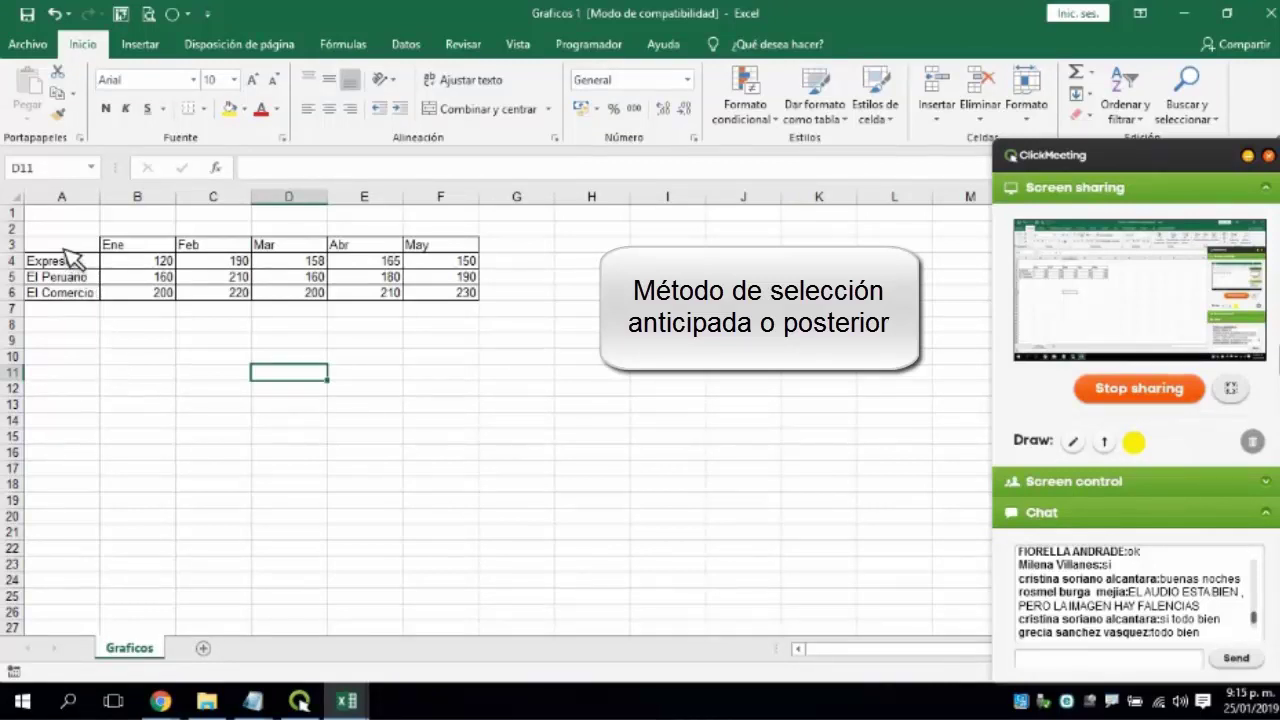
pyautogui.moveTo(84, 248); pyautogui.dragTo(433, 248)
pyautogui.moveTo(157, 252); pyautogui.dragTo(436, 258)
pyautogui.moveTo(149, 249); pyautogui.dragTo(450, 250)
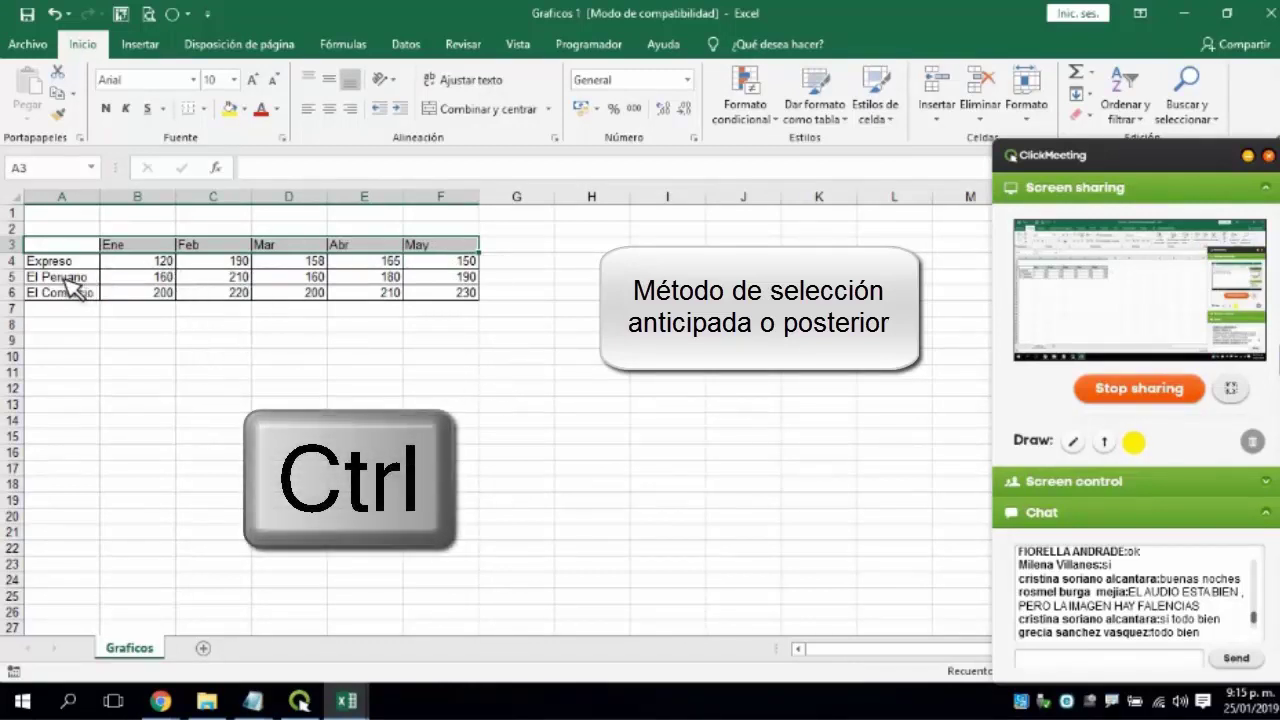
pyautogui.moveTo(86, 277); pyautogui.dragTo(441, 276)
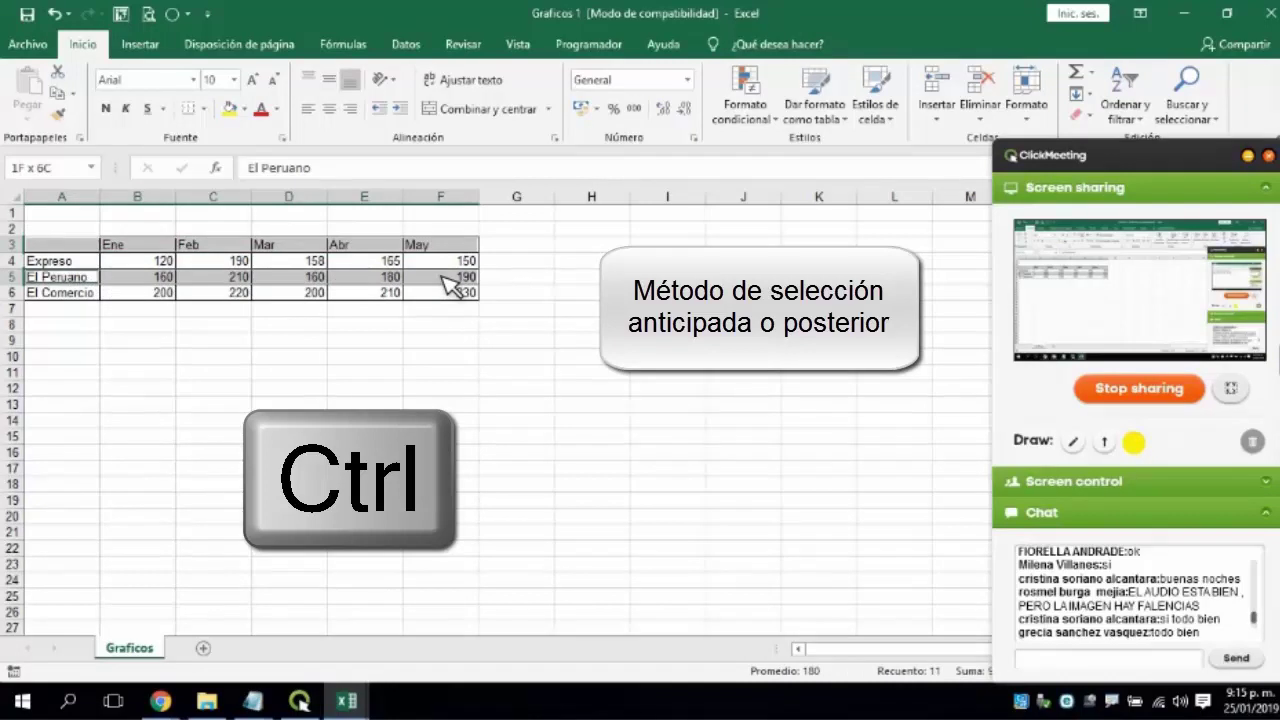
pyautogui.moveTo(450, 284); pyautogui.dragTo(452, 286)
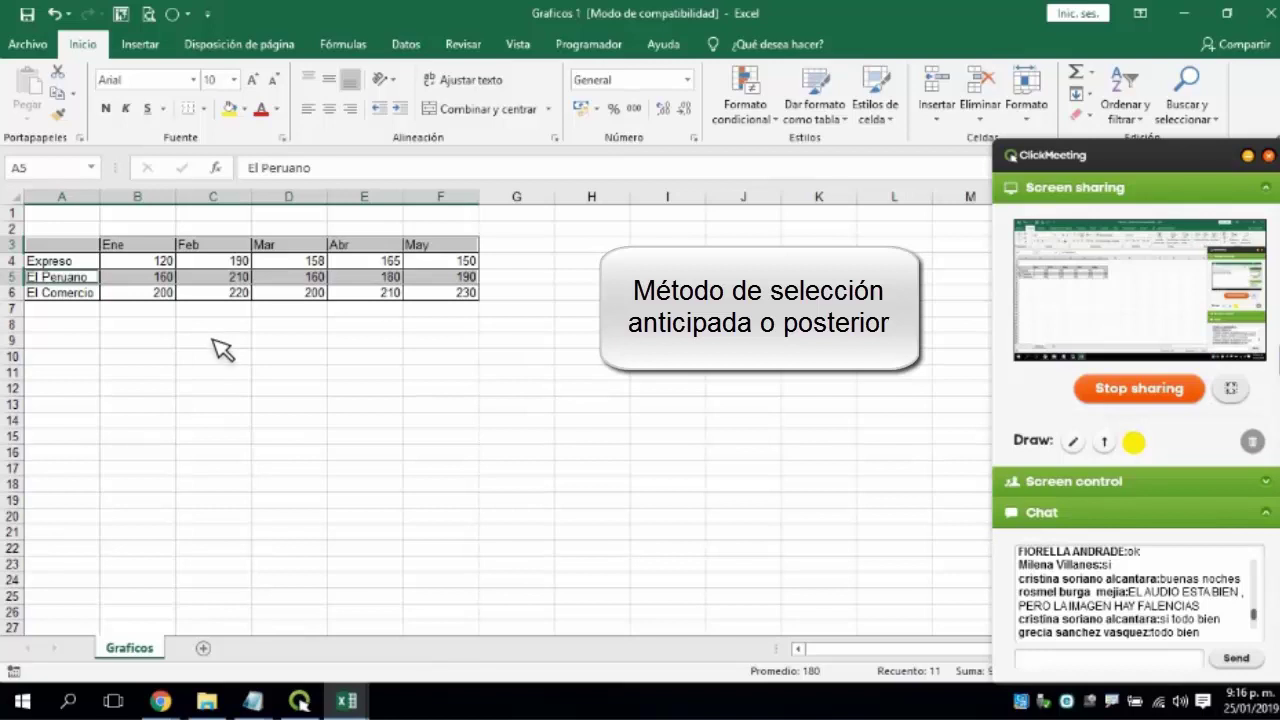
pyautogui.moveTo(204, 340); pyautogui.dragTo(204, 325)
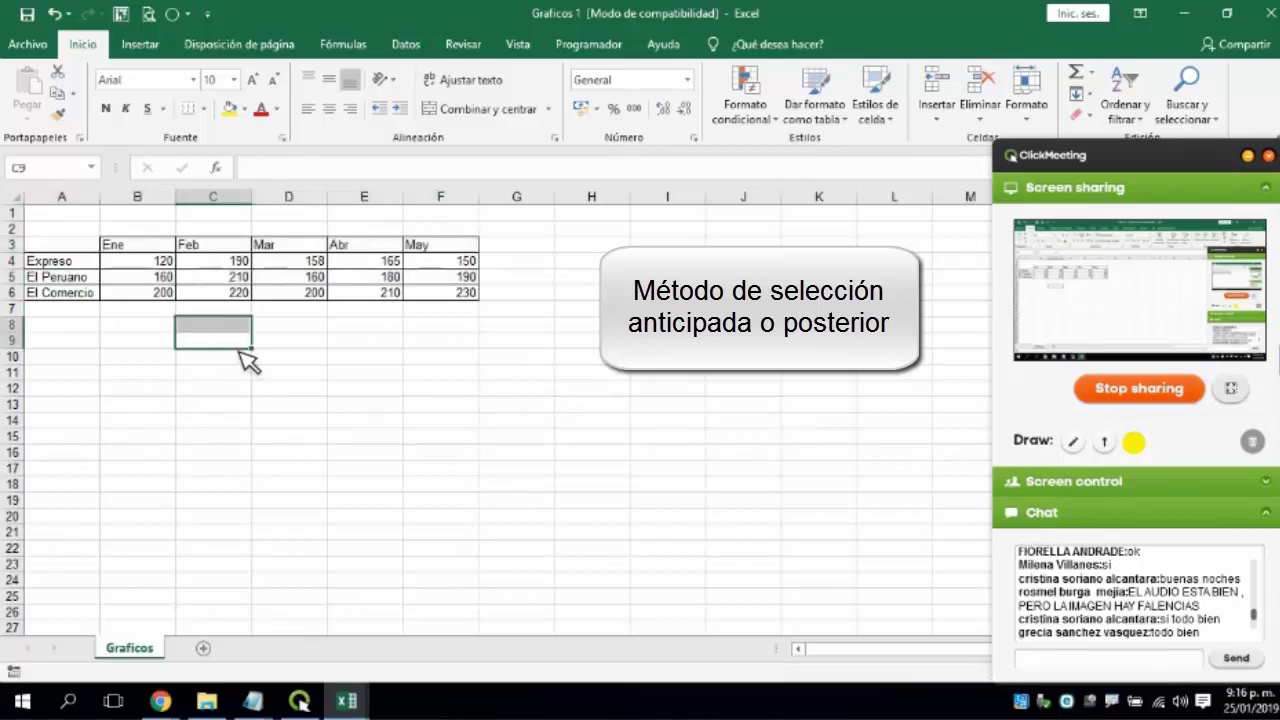
# Select the newspaper names A3:A6 together with the non-adjacent Mar column D3:D6, and clear the selection.
pyautogui.press('Down')
pyautogui.press('Down')
pyautogui.press('Right')
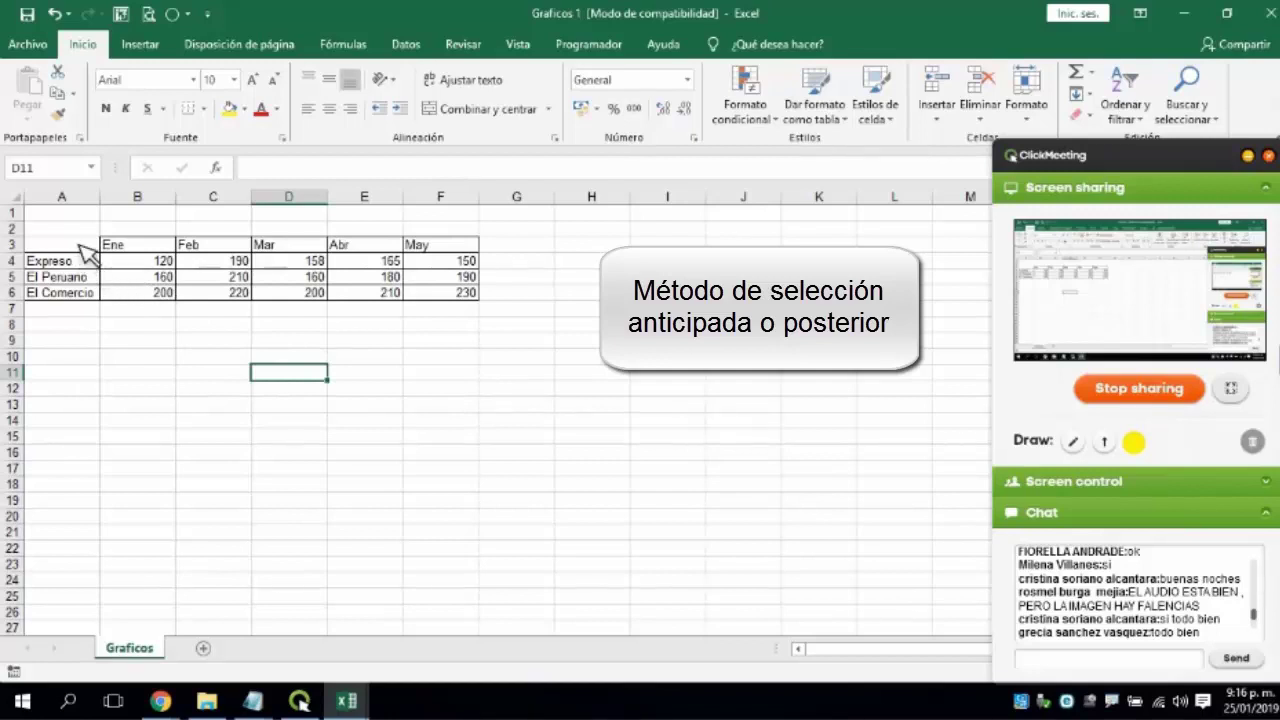
pyautogui.moveTo(81, 256); pyautogui.dragTo(86, 286)
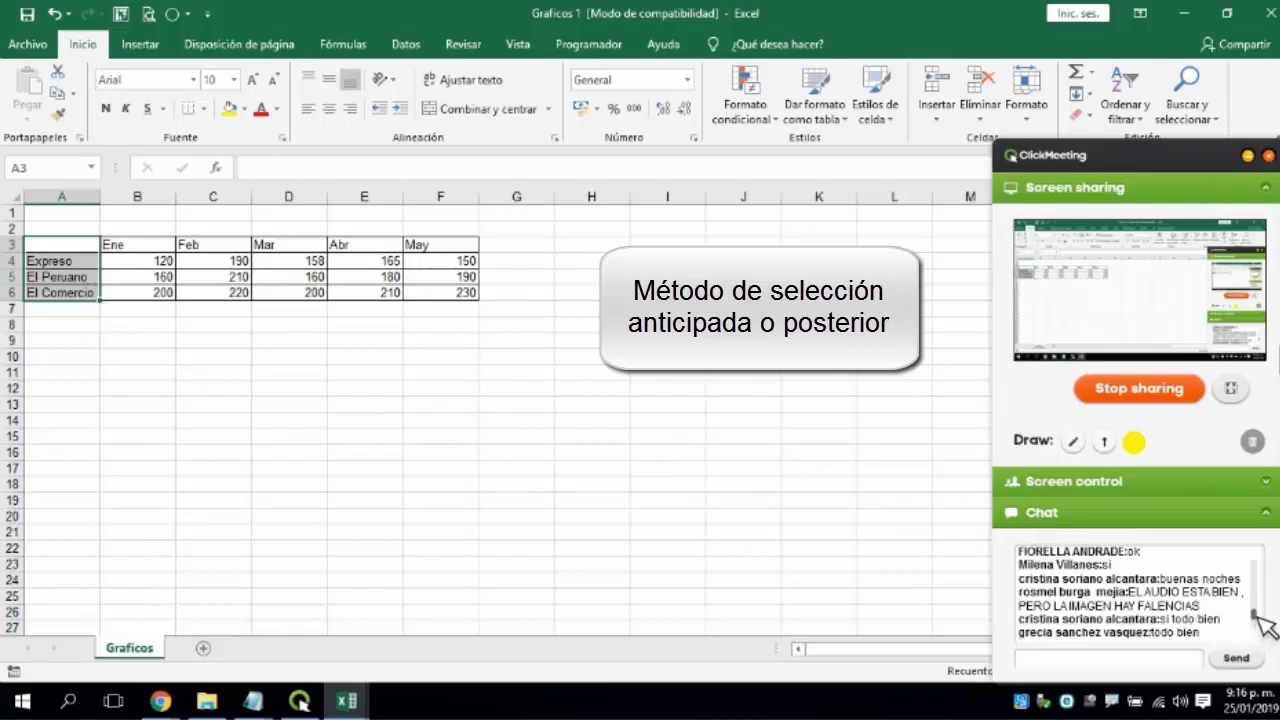
pyautogui.moveTo(1255, 614); pyautogui.dragTo(1255, 628)
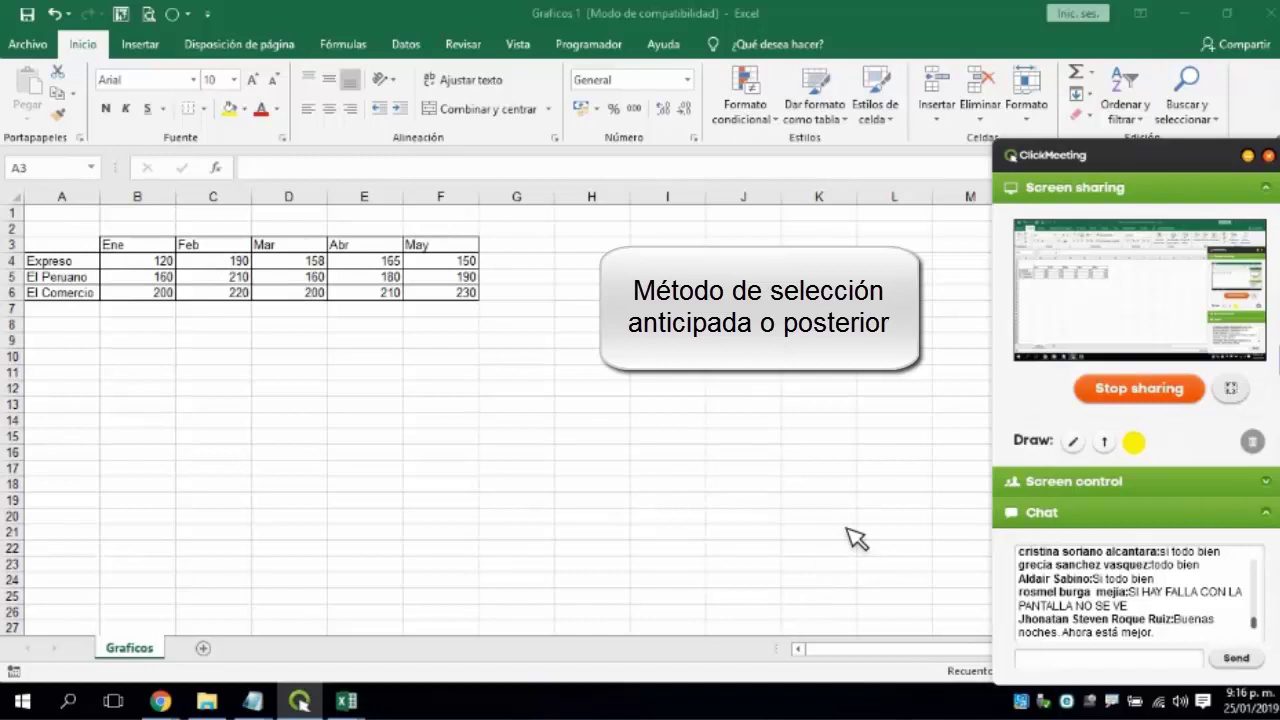
pyautogui.hotkey('shift', 'Down')
pyautogui.hotkey('shift', 'Down')
pyautogui.hotkey('shift', 'Down')
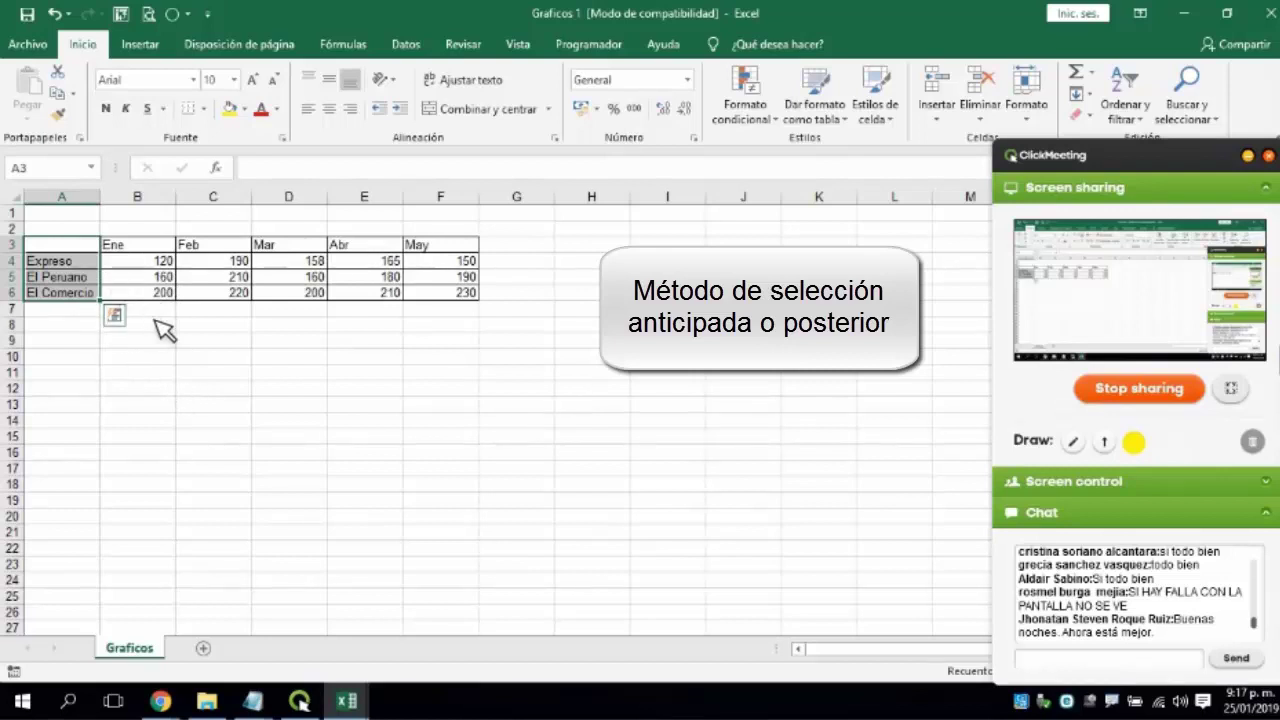
pyautogui.press('ctrl')
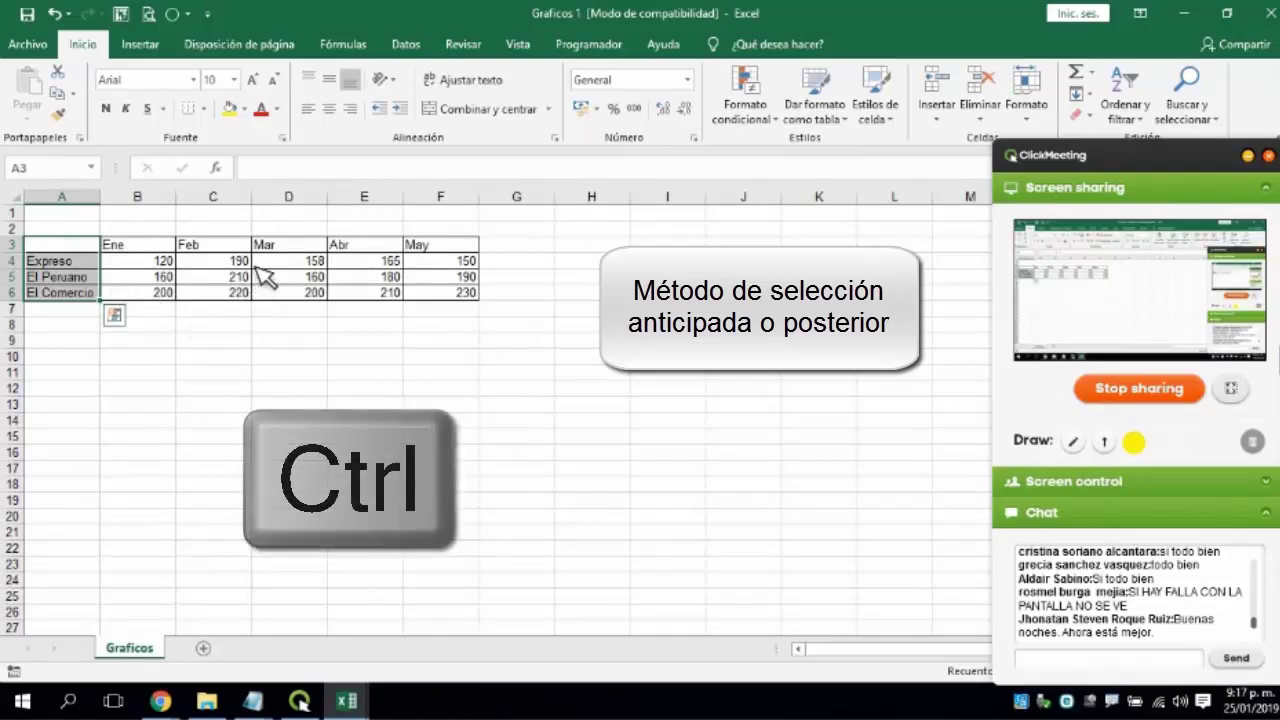
pyautogui.moveTo(294, 249); pyautogui.dragTo(302, 294)
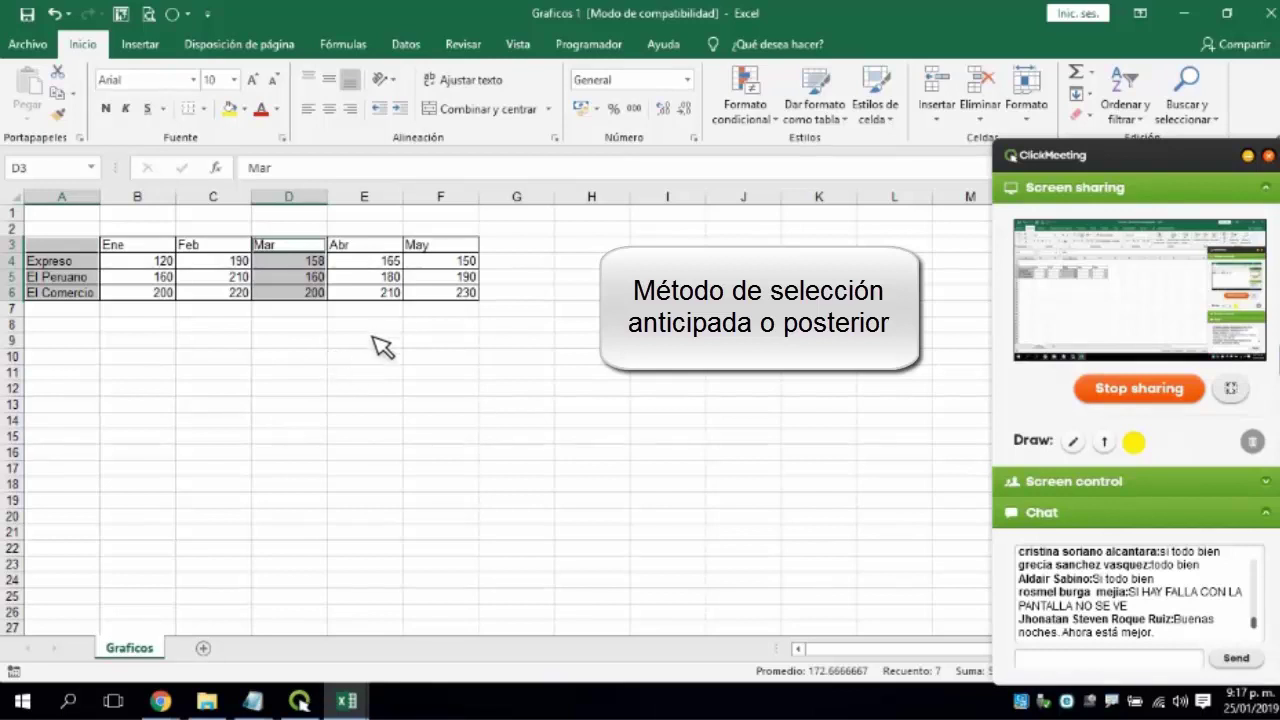
pyautogui.click(370, 355)
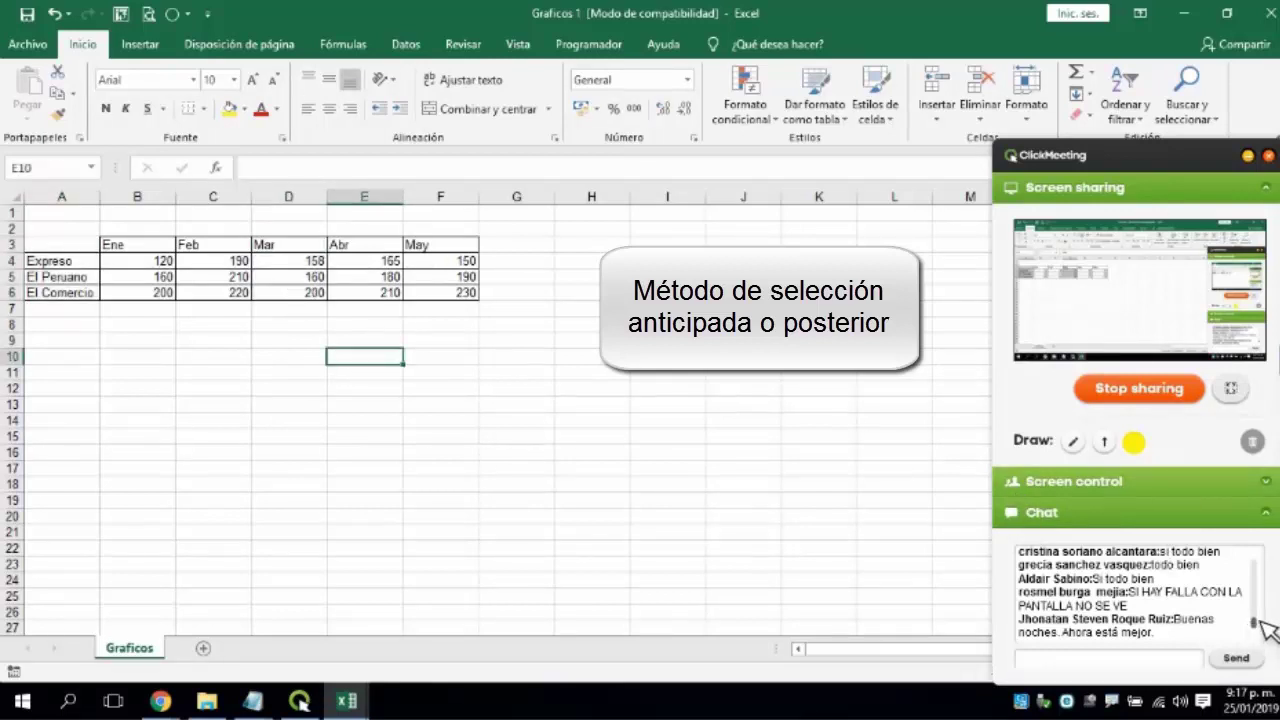
# Select the header and Expreso rows A3:F4 together with the El Comercio row A6:F6, and clear the selection.
pyautogui.click(1126, 659)
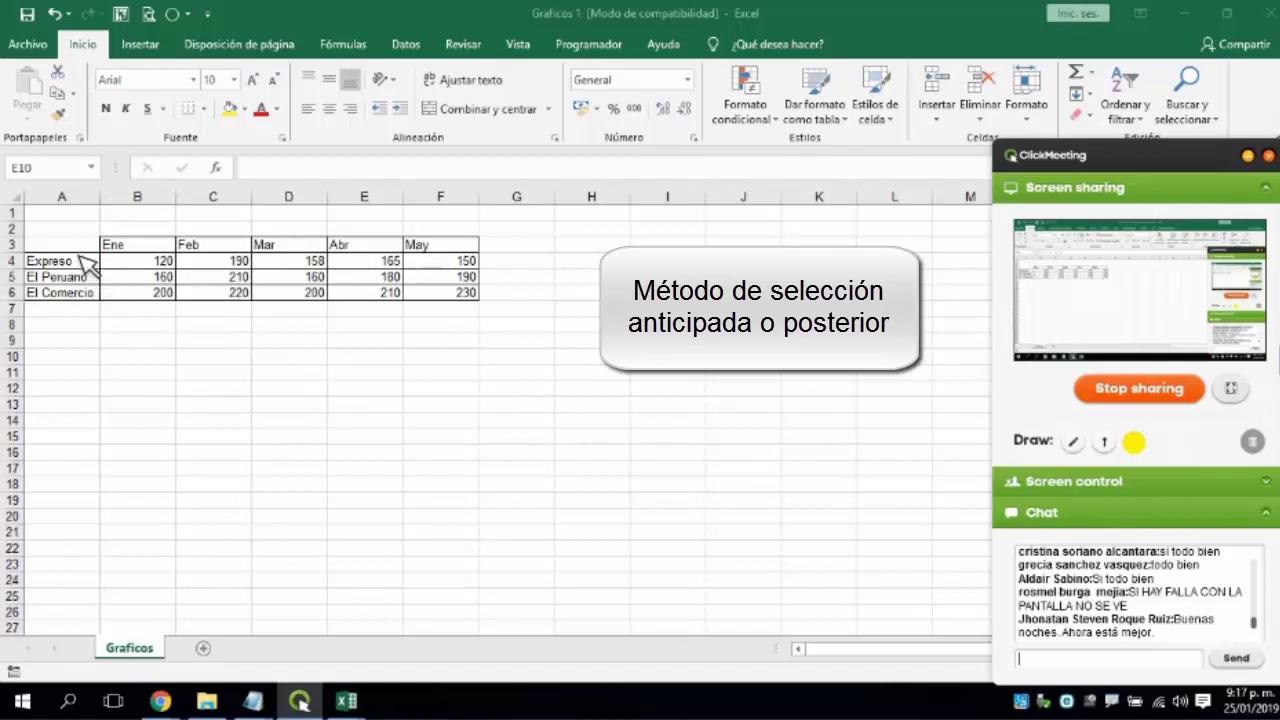
pyautogui.moveTo(84, 256); pyautogui.dragTo(457, 259)
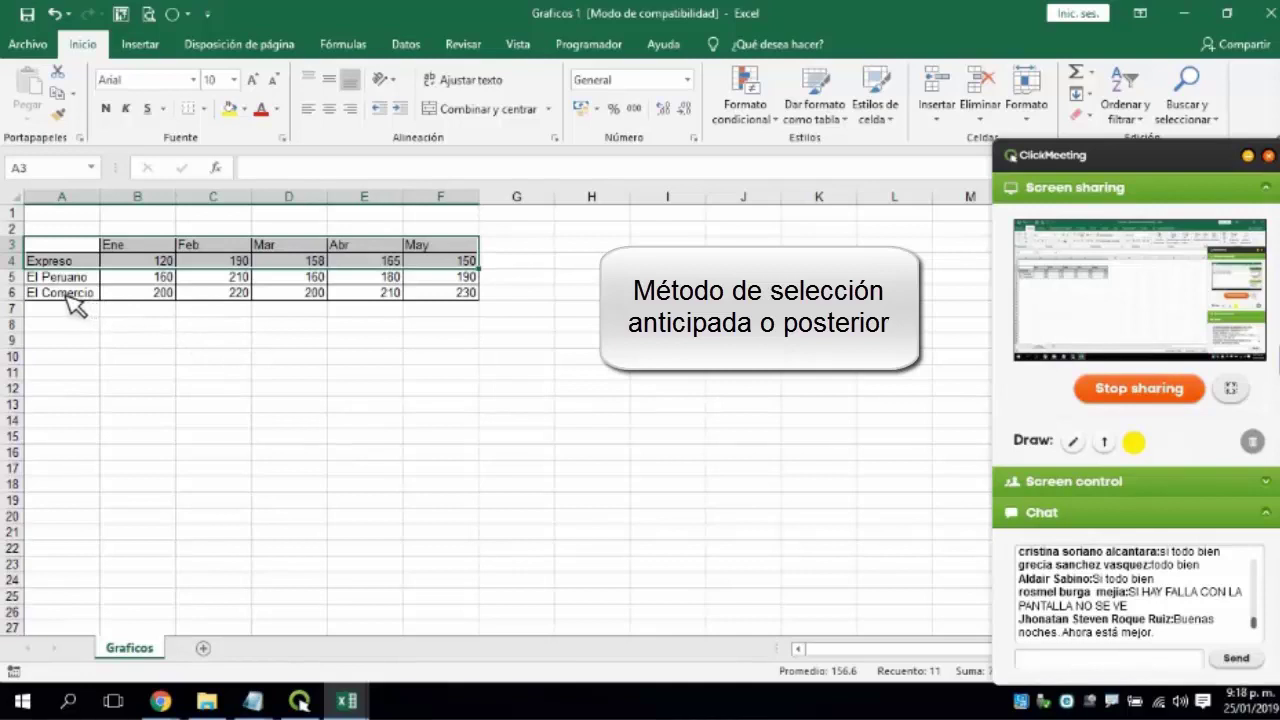
pyautogui.moveTo(70, 302); pyautogui.dragTo(455, 300)
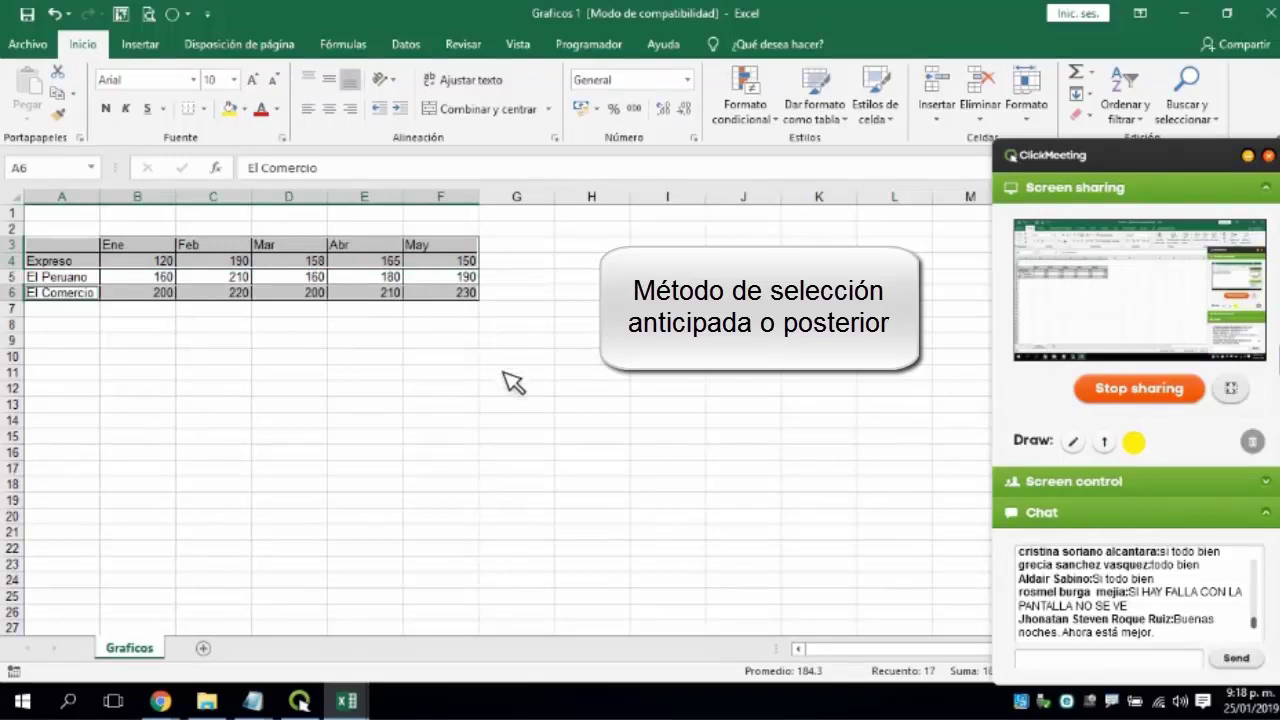
pyautogui.click(400, 376)
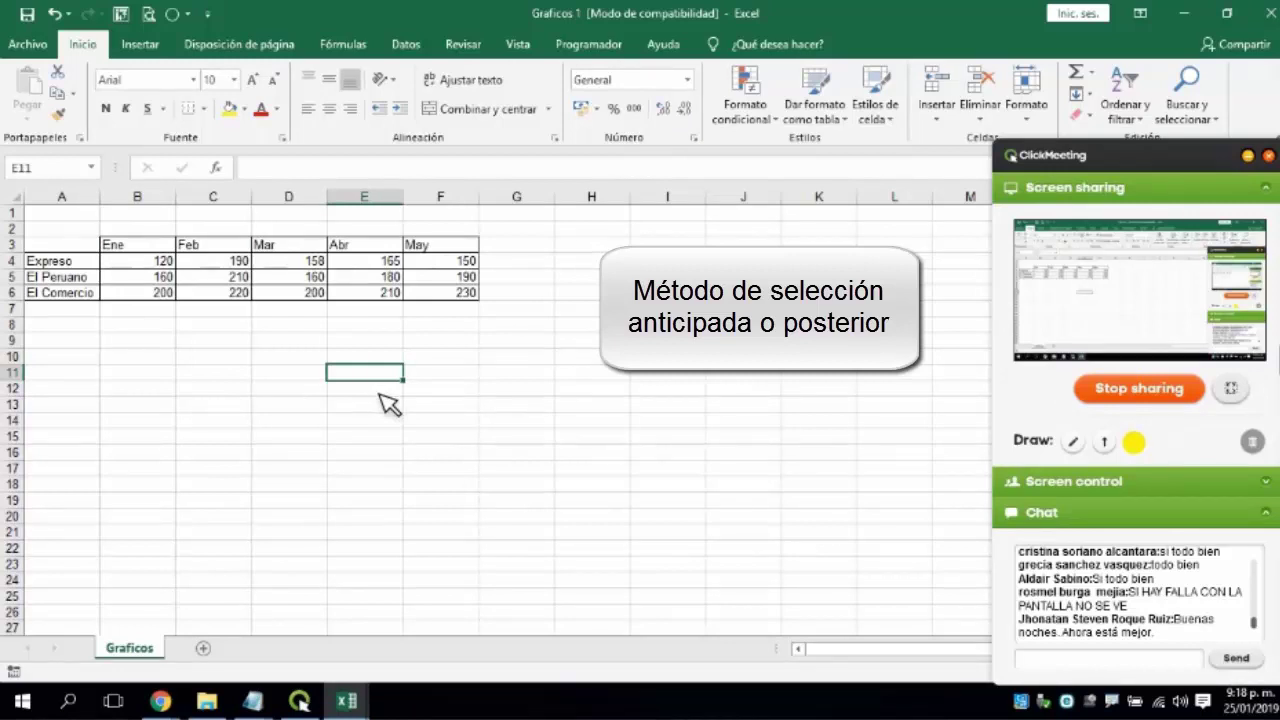
pyautogui.moveTo(75, 245); pyautogui.dragTo(90, 300)
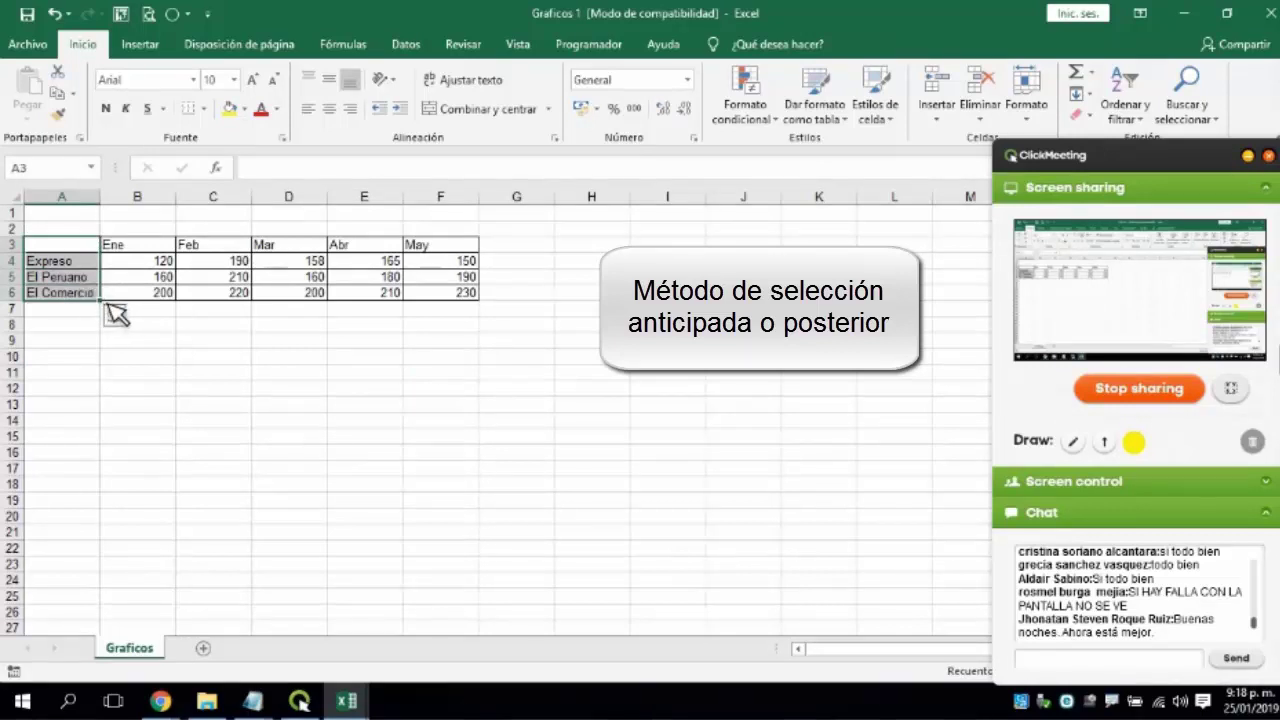
pyautogui.press('ctrl')
pyautogui.moveTo(309, 247); pyautogui.dragTo(311, 267)
pyautogui.click(290, 390)
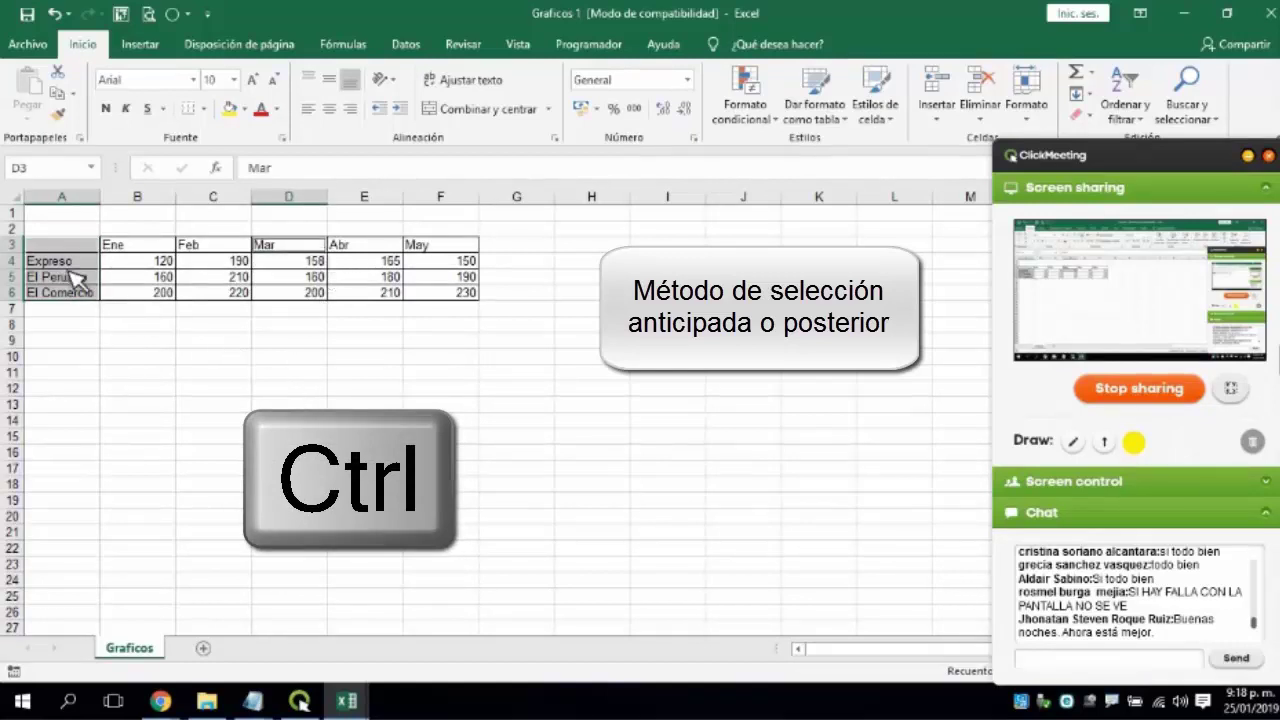
# Select the names A3:A6 together with the Feb and Abr columns C3:C6 and E3:E6, and clear the selection.
pyautogui.moveTo(60, 244); pyautogui.dragTo(86, 292)
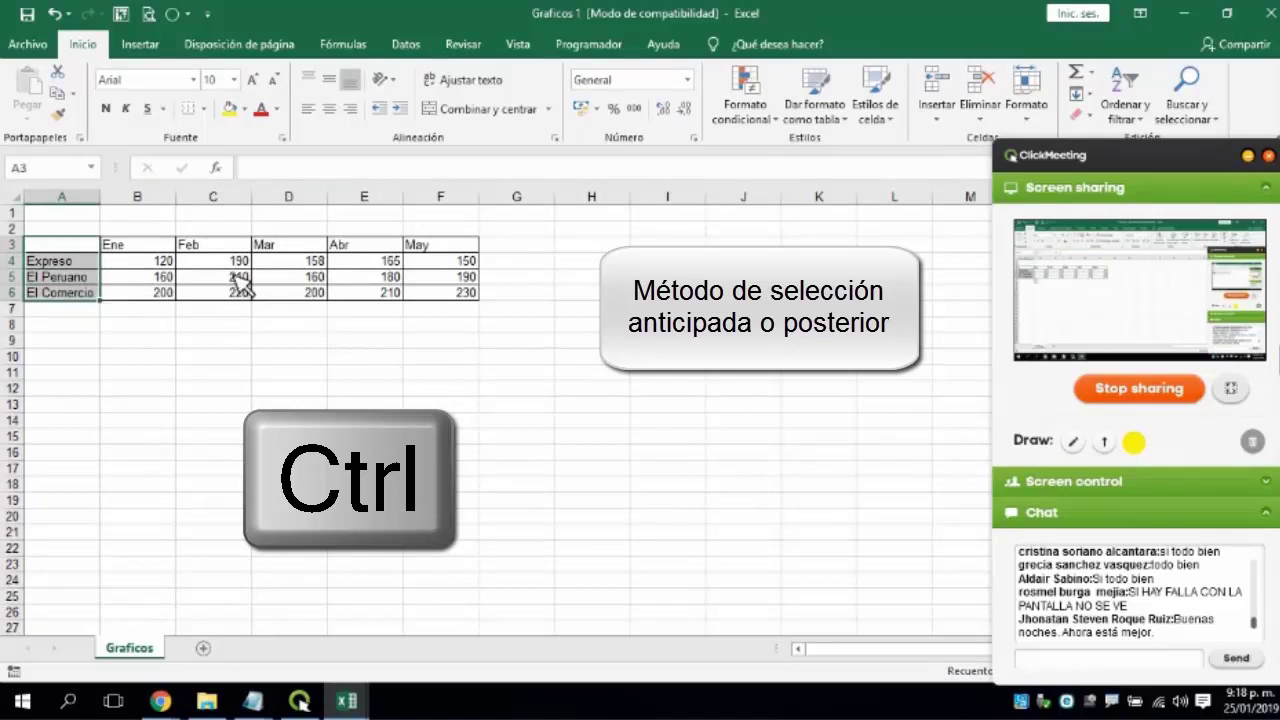
pyautogui.moveTo(226, 250); pyautogui.dragTo(238, 296)
pyautogui.moveTo(345, 252); pyautogui.dragTo(370, 296)
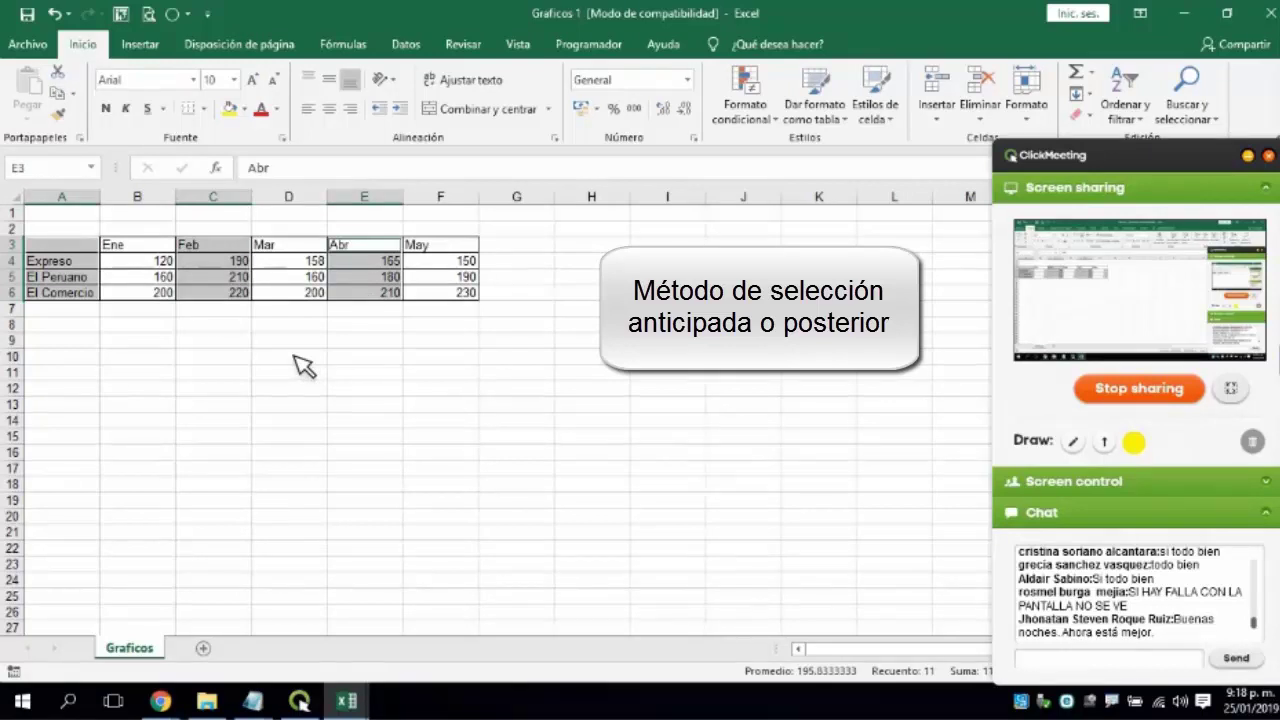
pyautogui.click(1264, 640)
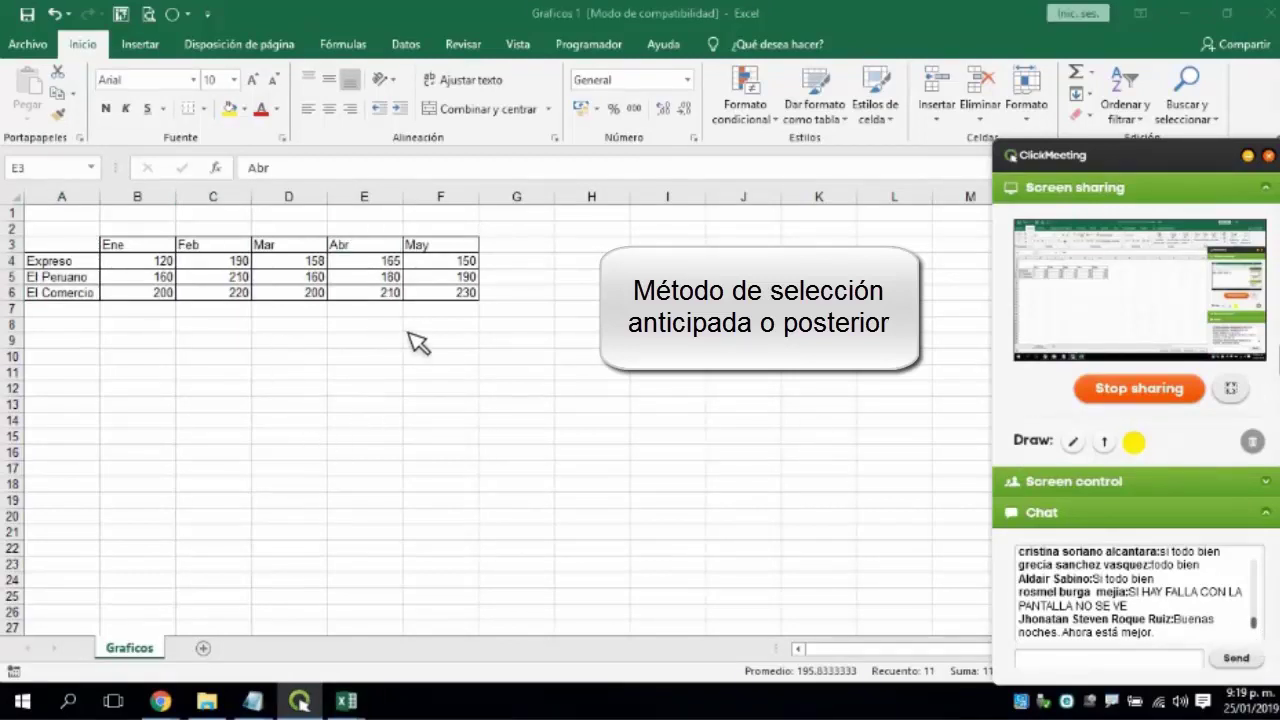
pyautogui.click(190, 406)
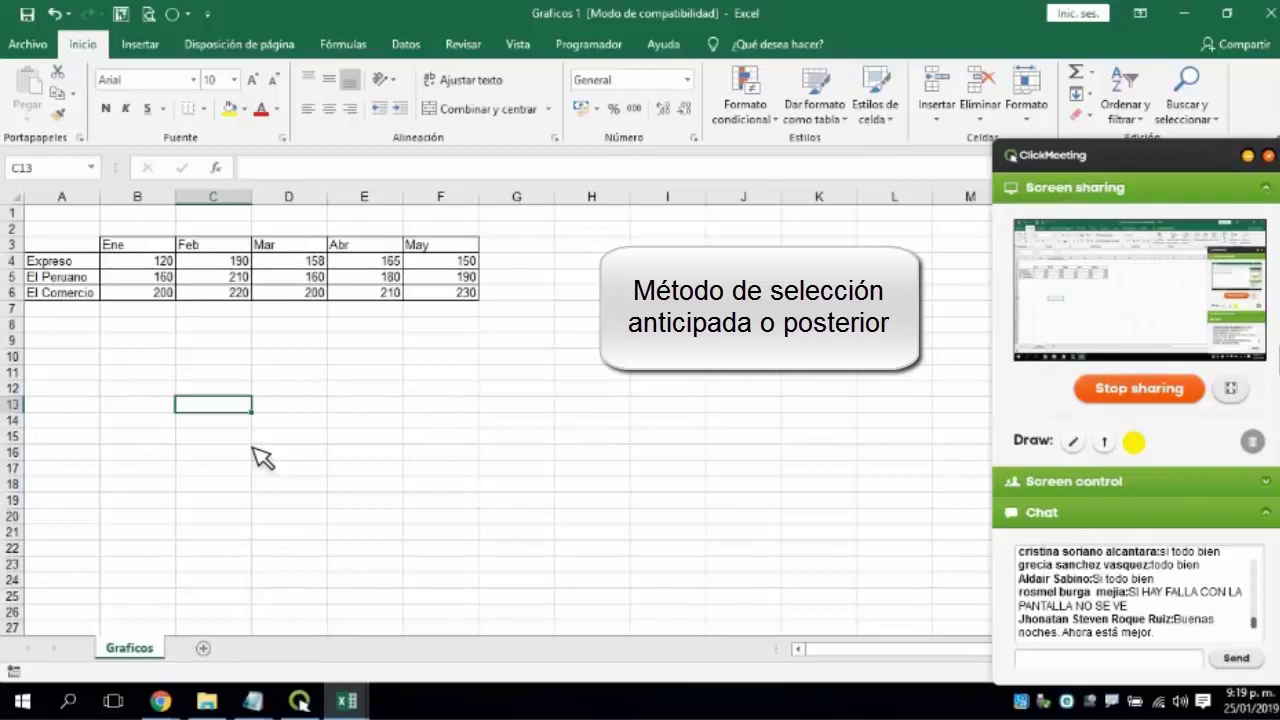
# Insert a 2-D clustered column chart from the full newspaper table A3:F6.
pyautogui.moveTo(82, 244); pyautogui.dragTo(431, 300)
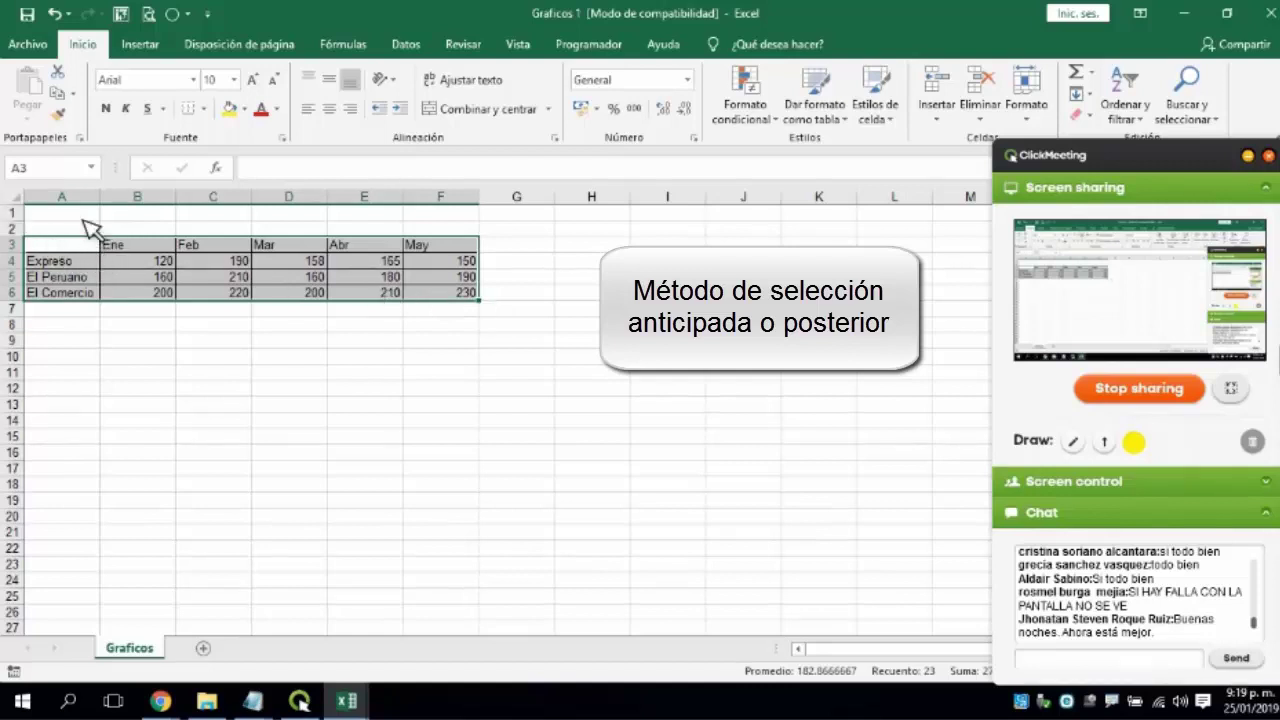
pyautogui.moveTo(94, 249); pyautogui.dragTo(466, 295)
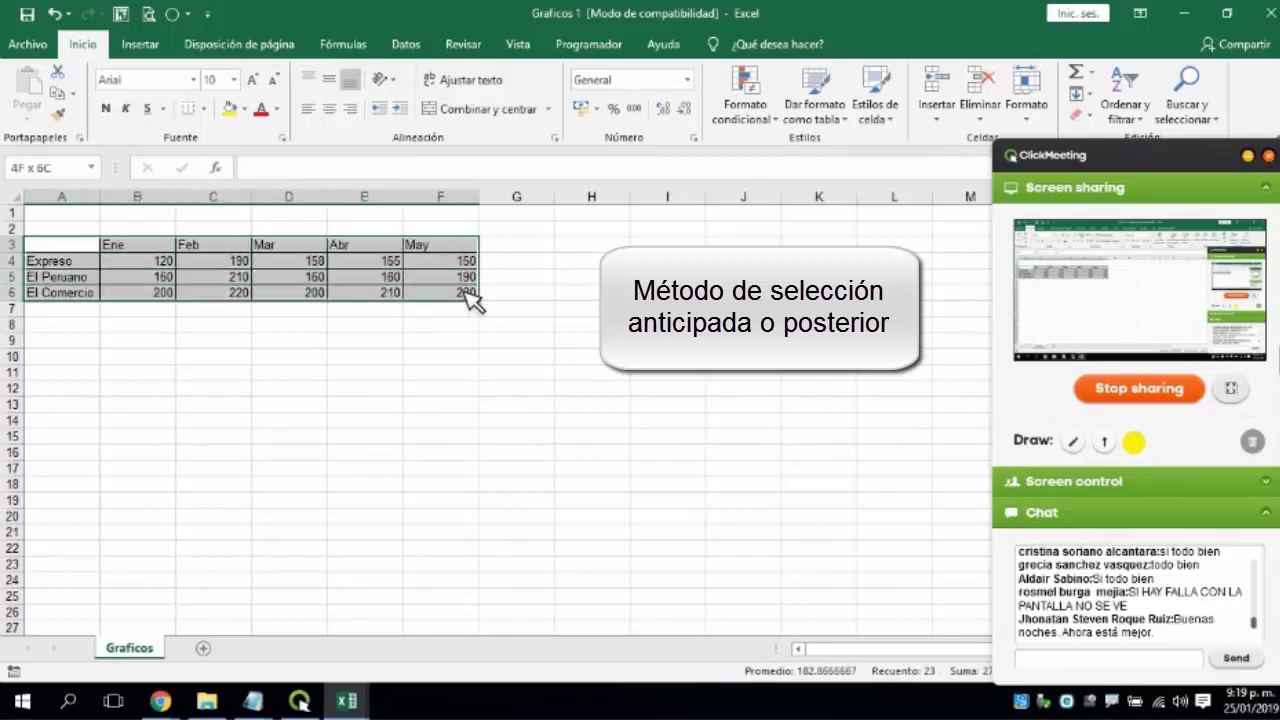
pyautogui.keyDown('shift'); pyautogui.click(478, 297); pyautogui.keyUp('shift')
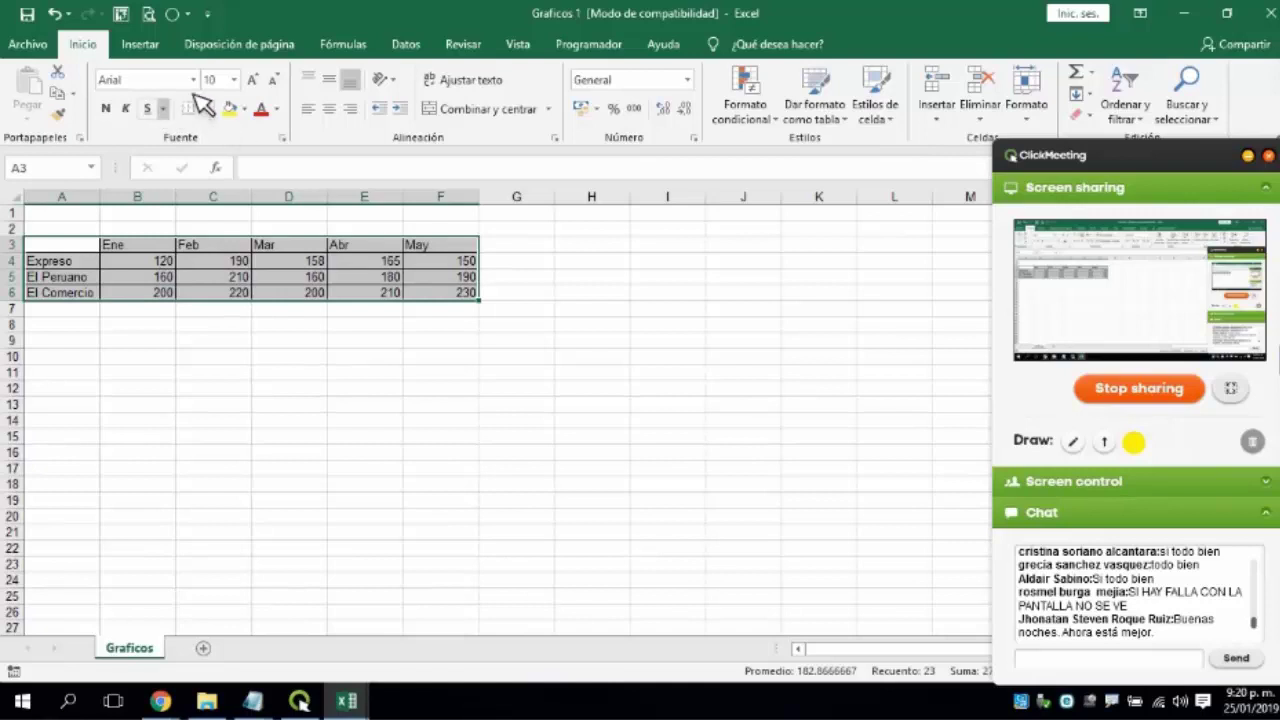
pyautogui.click(160, 48)
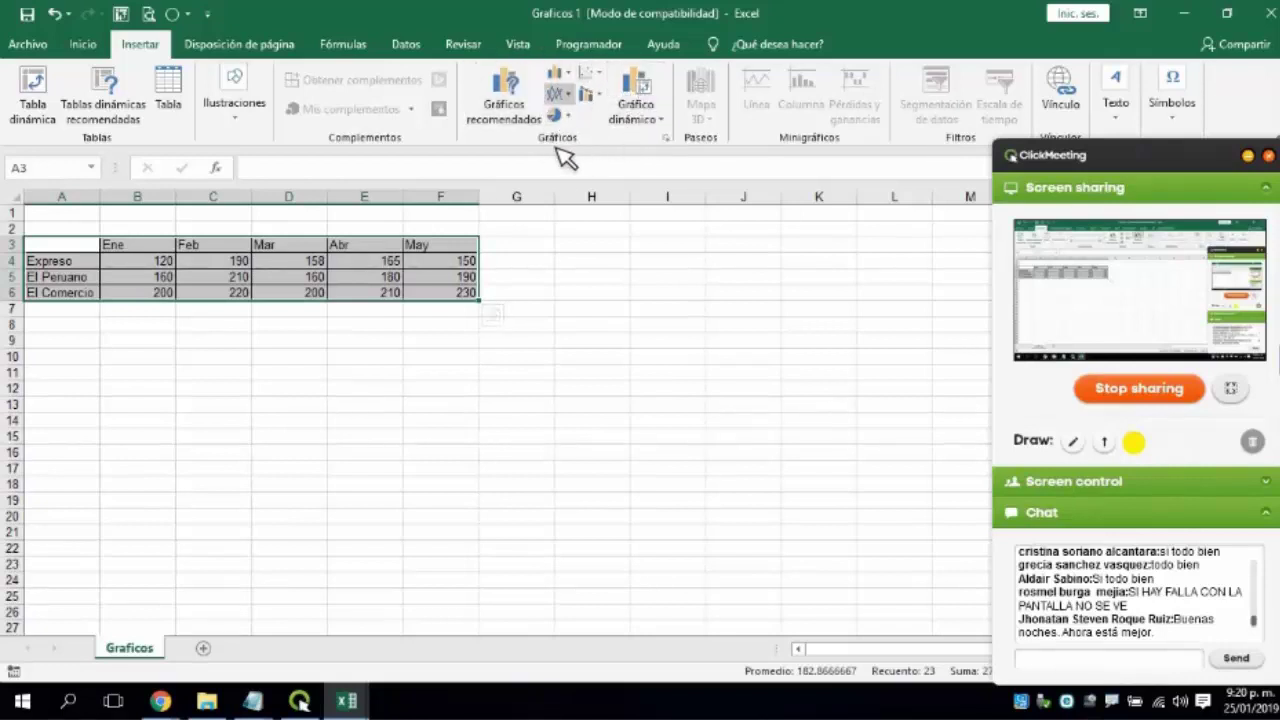
pyautogui.click(570, 74)
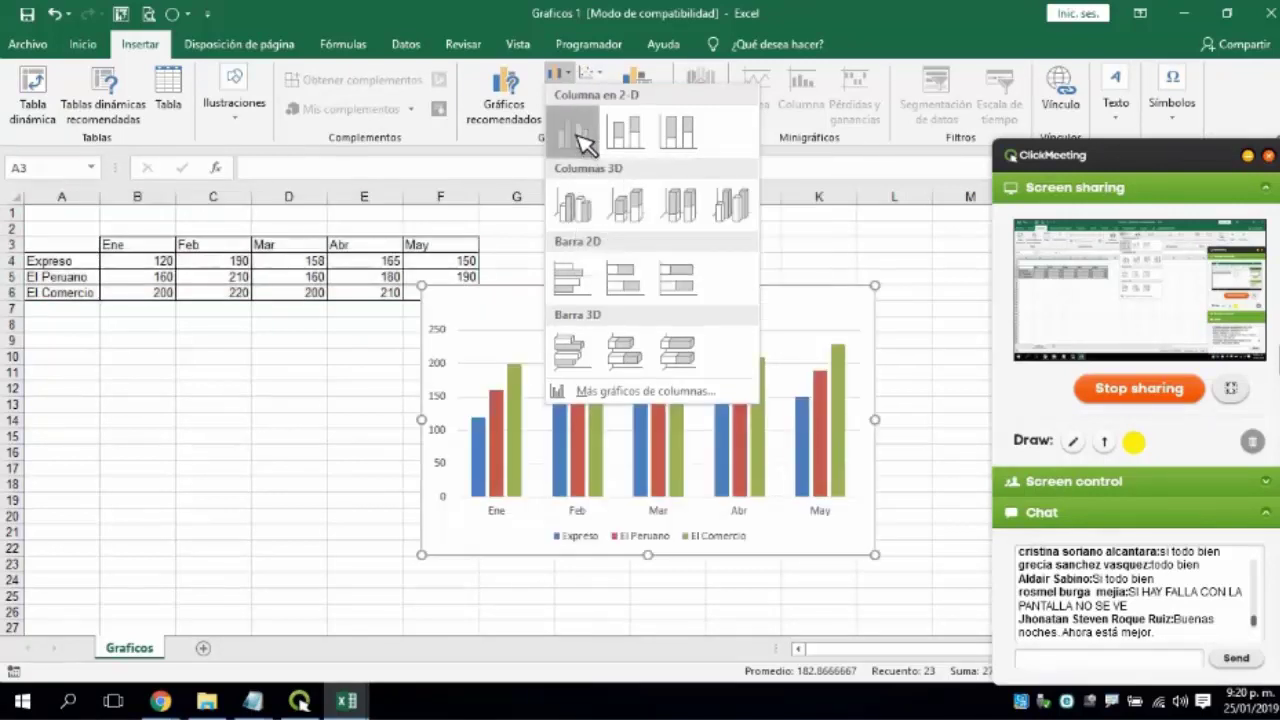
pyautogui.click(578, 134)
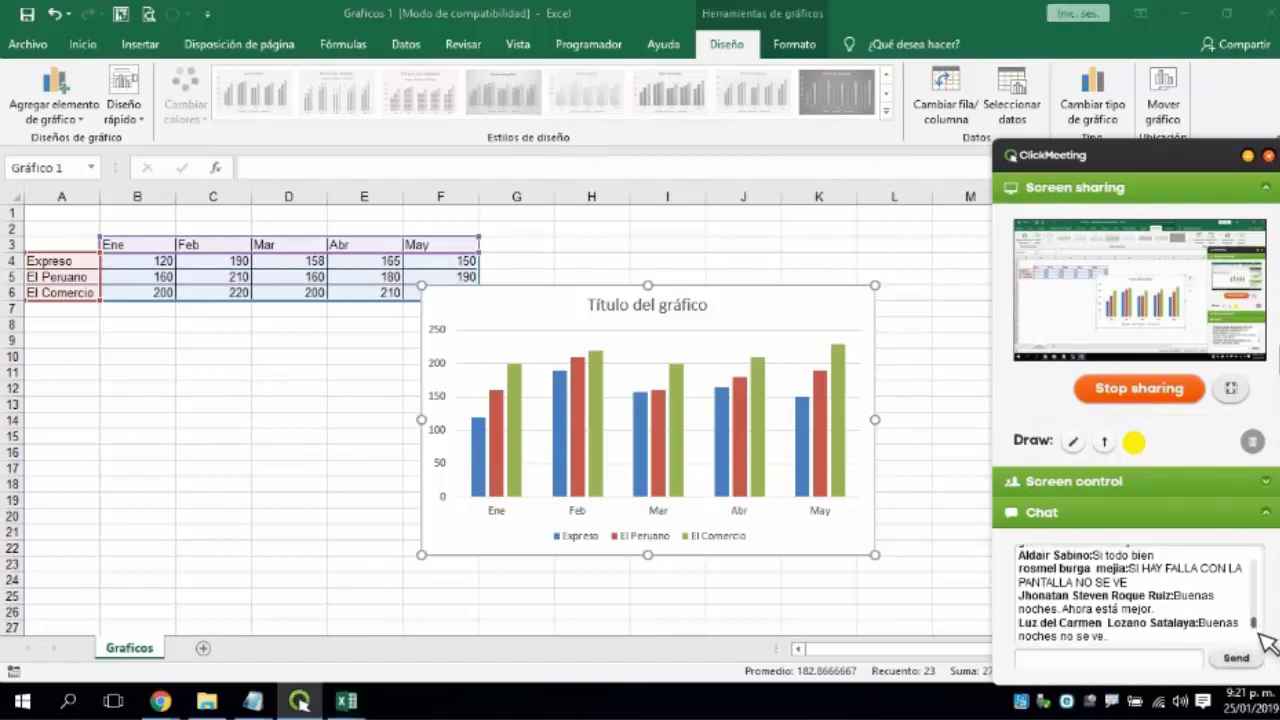
# Minimize the meeting panel and move the column chart to a new sheet named Gráfico1.
pyautogui.click(1268, 648)
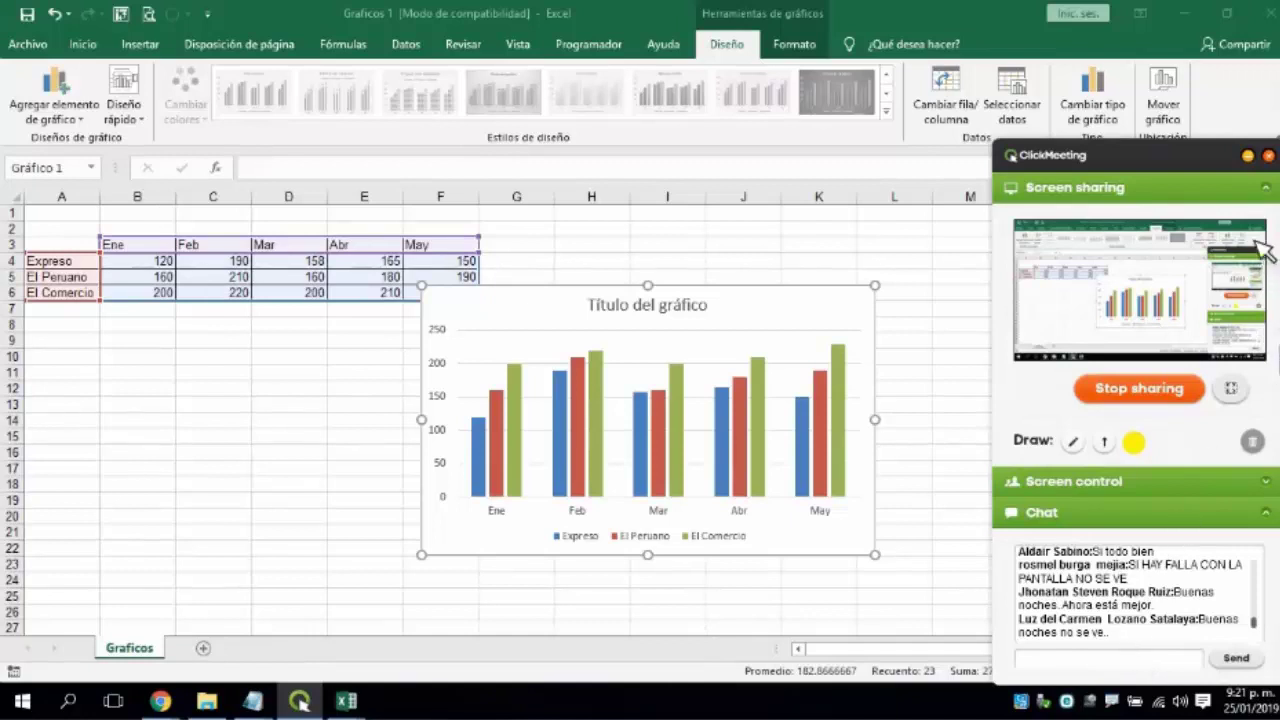
pyautogui.click(1251, 158)
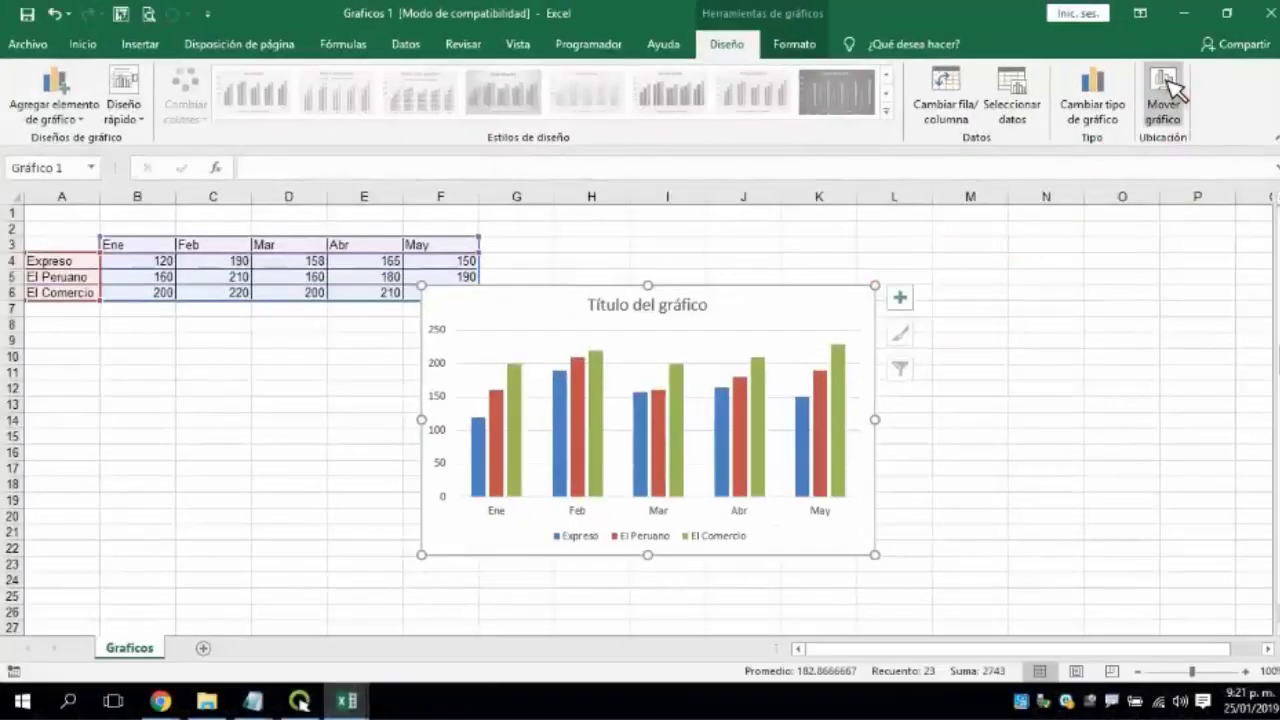
pyautogui.click(1070, 100)
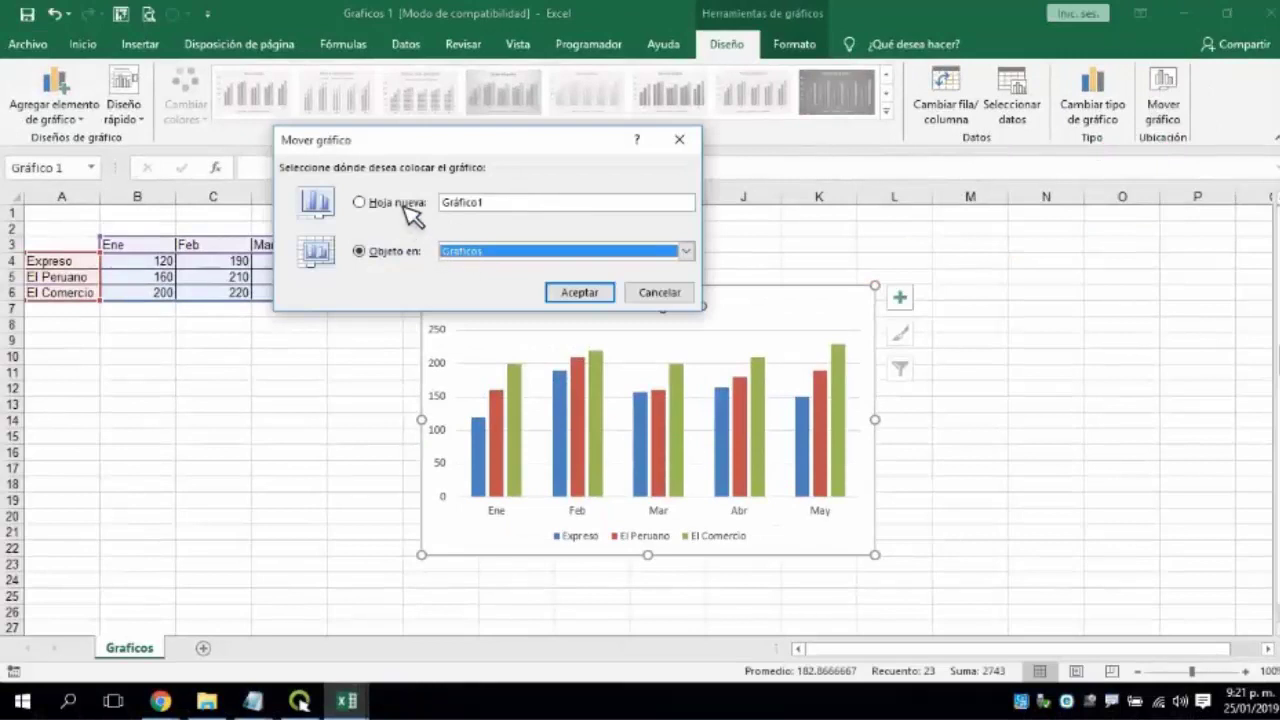
pyautogui.click(400, 203)
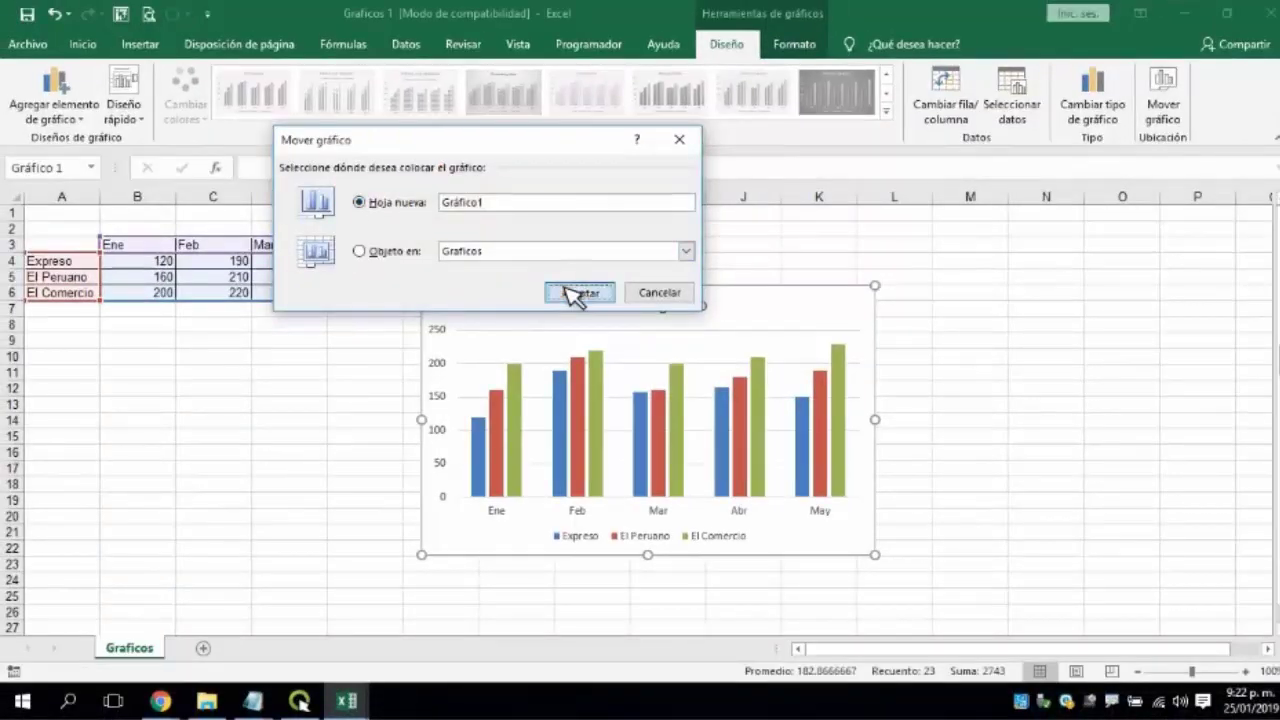
pyautogui.click(578, 293)
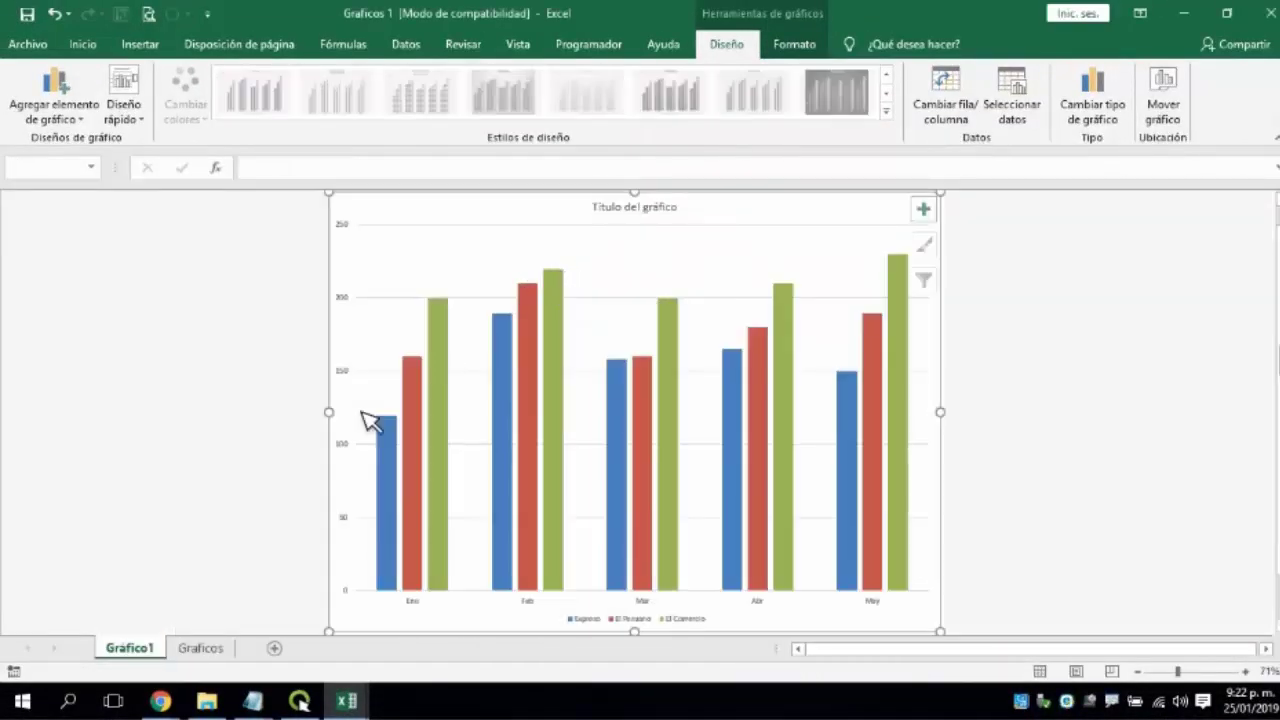
# Return to the Graficos sheet with the table deselected and bring back the ClickMeeting panel.
pyautogui.click(203, 648)
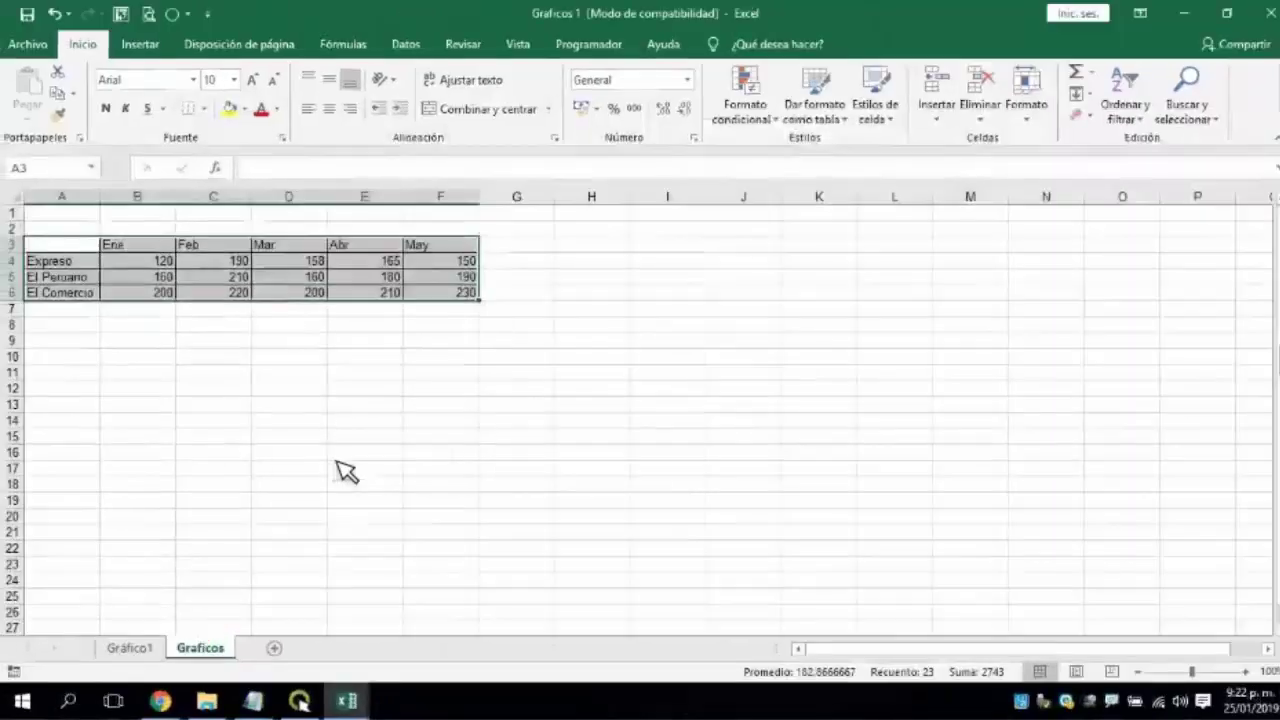
pyautogui.click(345, 455)
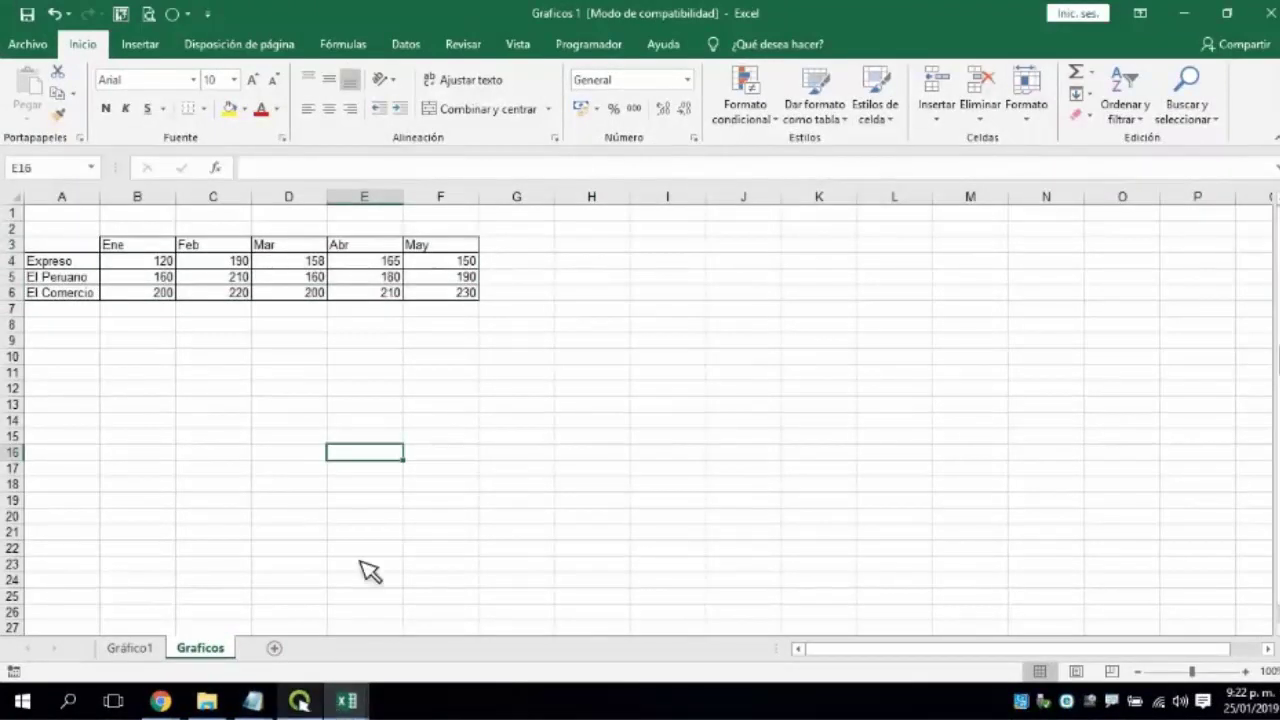
pyautogui.click(299, 700)
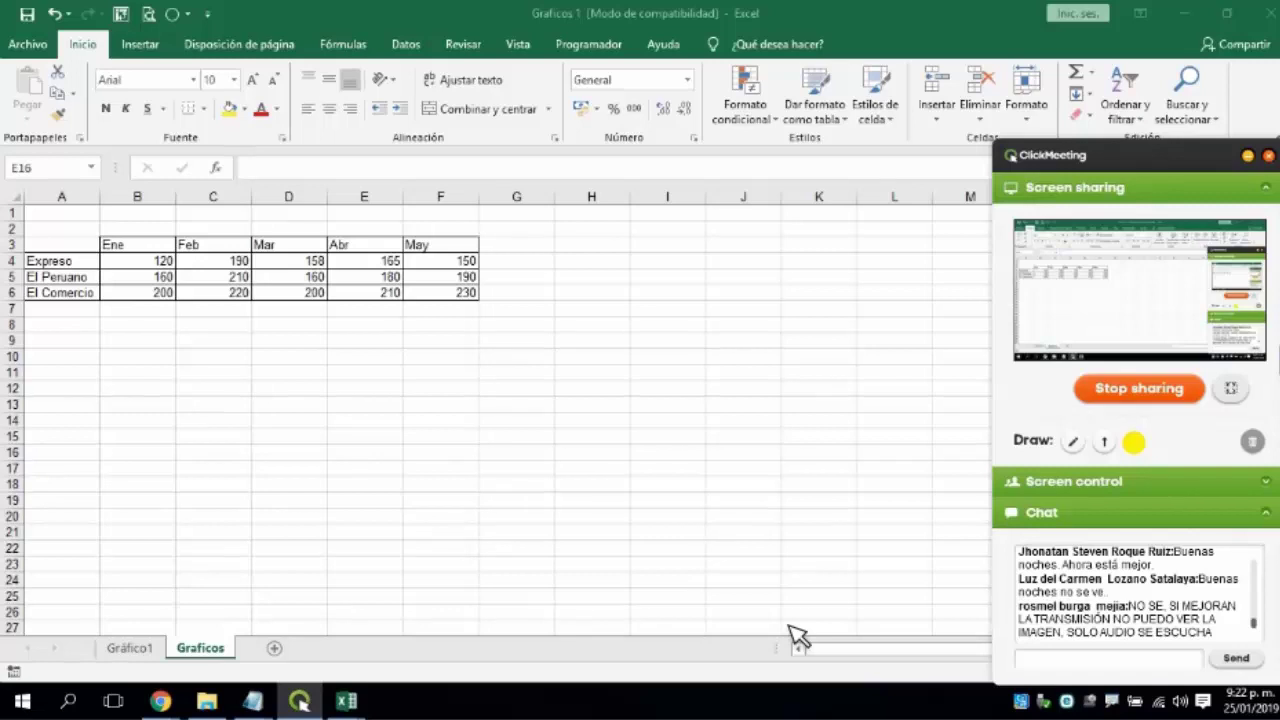
pyautogui.click(356, 357)
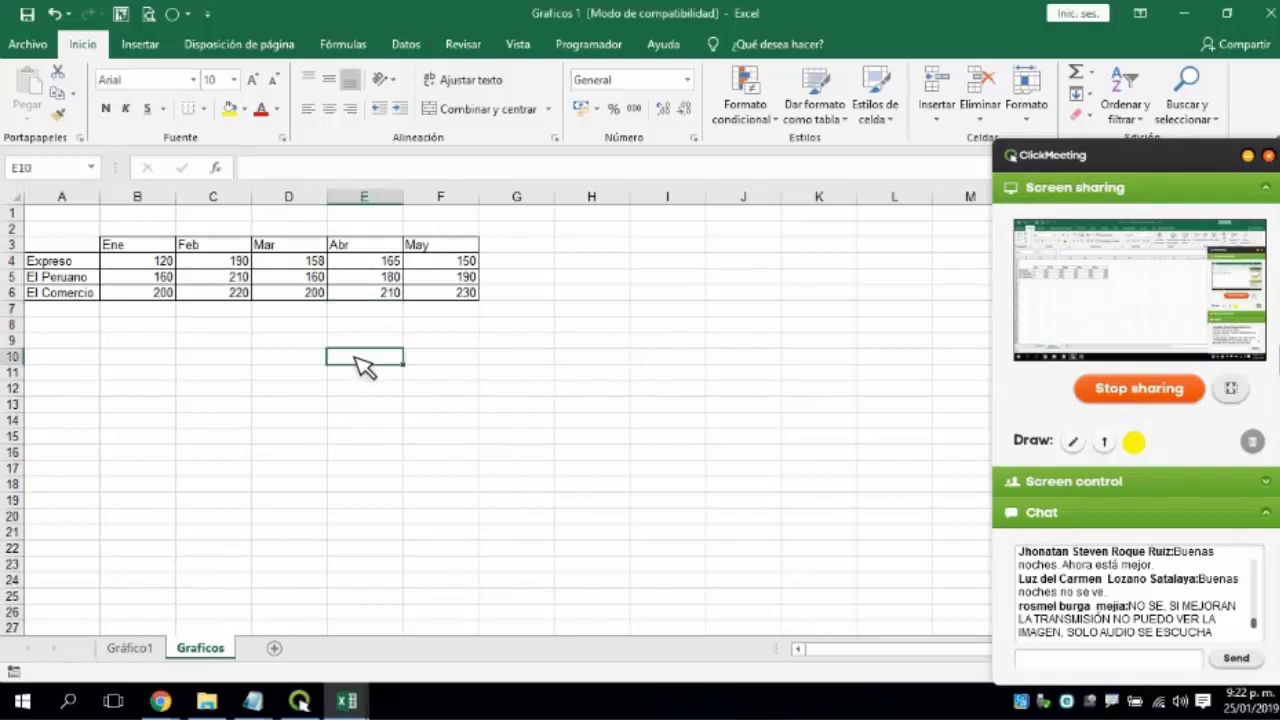
pyautogui.moveTo(337, 369); pyautogui.dragTo(325, 488)
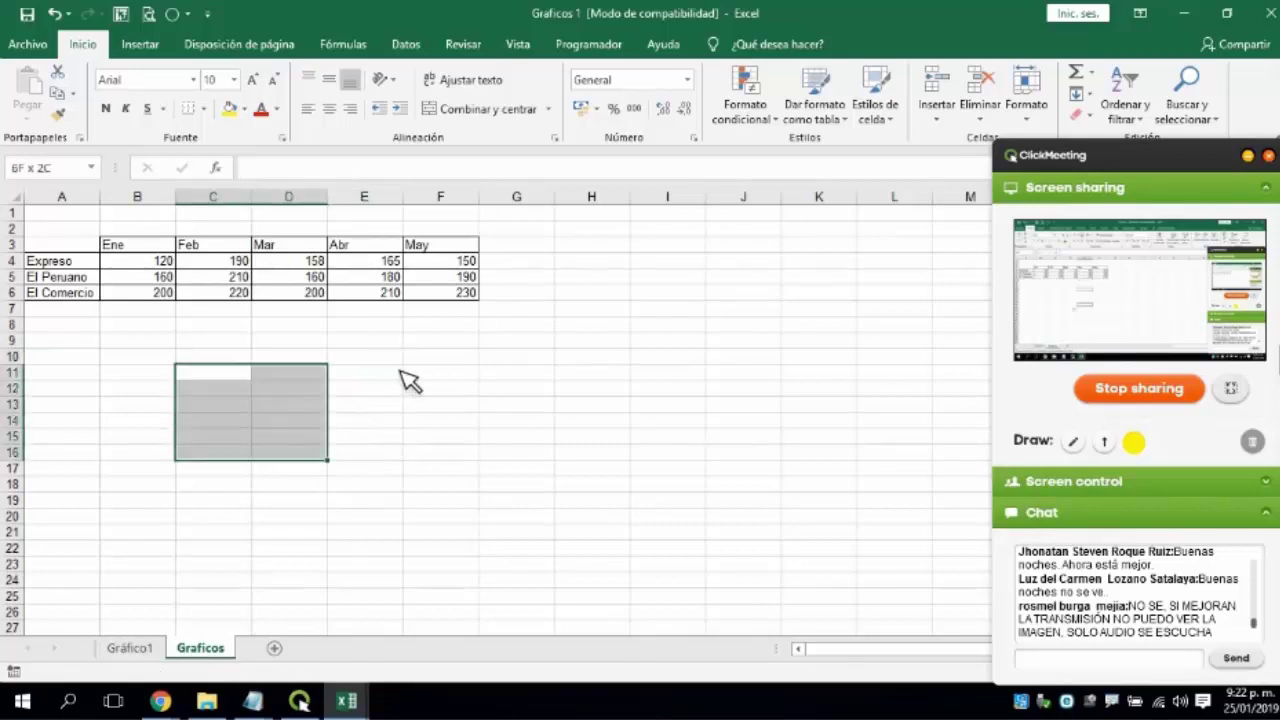
pyautogui.moveTo(365, 372); pyautogui.dragTo(441, 468)
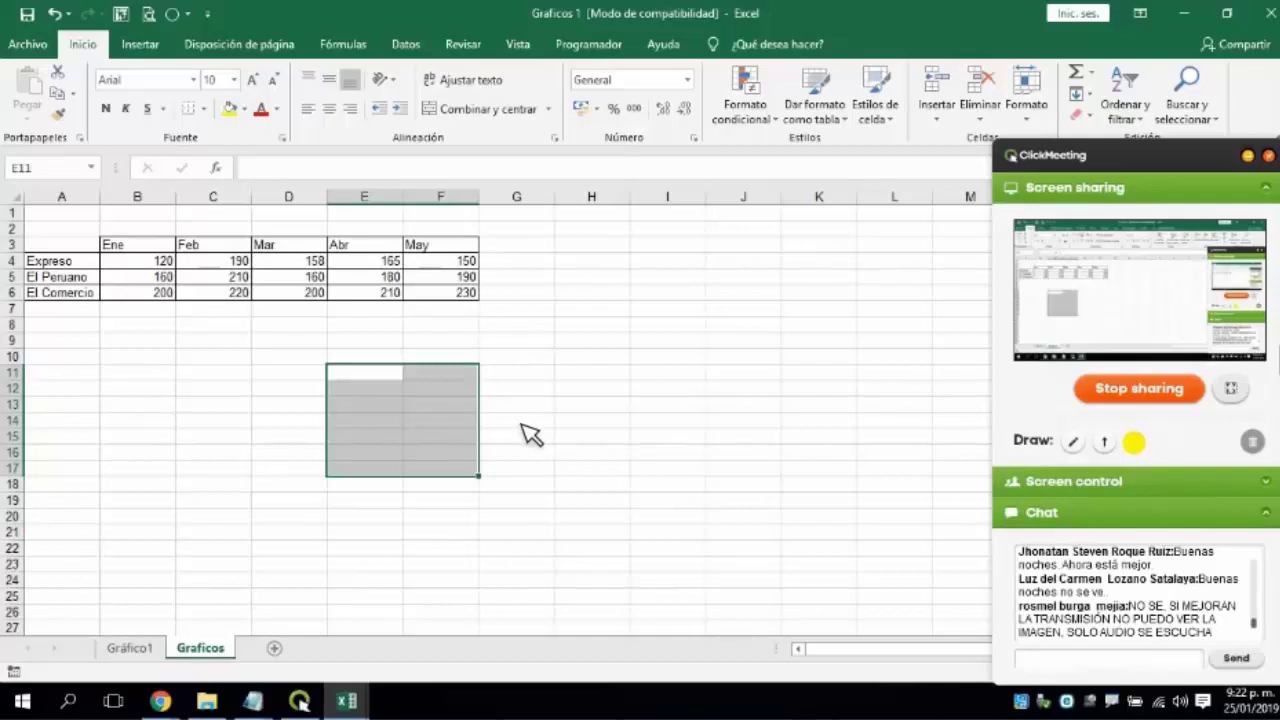
pyautogui.moveTo(516, 340); pyautogui.dragTo(516, 420)
pyautogui.moveTo(352, 345); pyautogui.dragTo(371, 440)
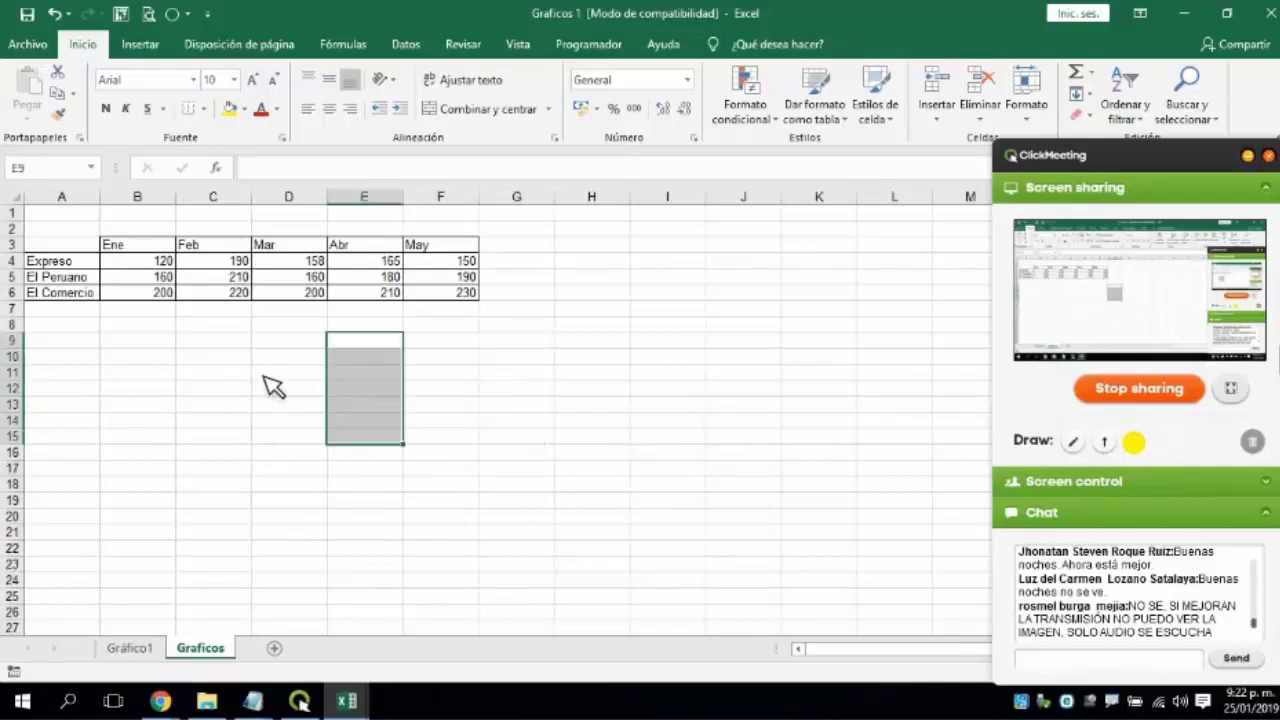
pyautogui.moveTo(288, 357); pyautogui.dragTo(289, 468)
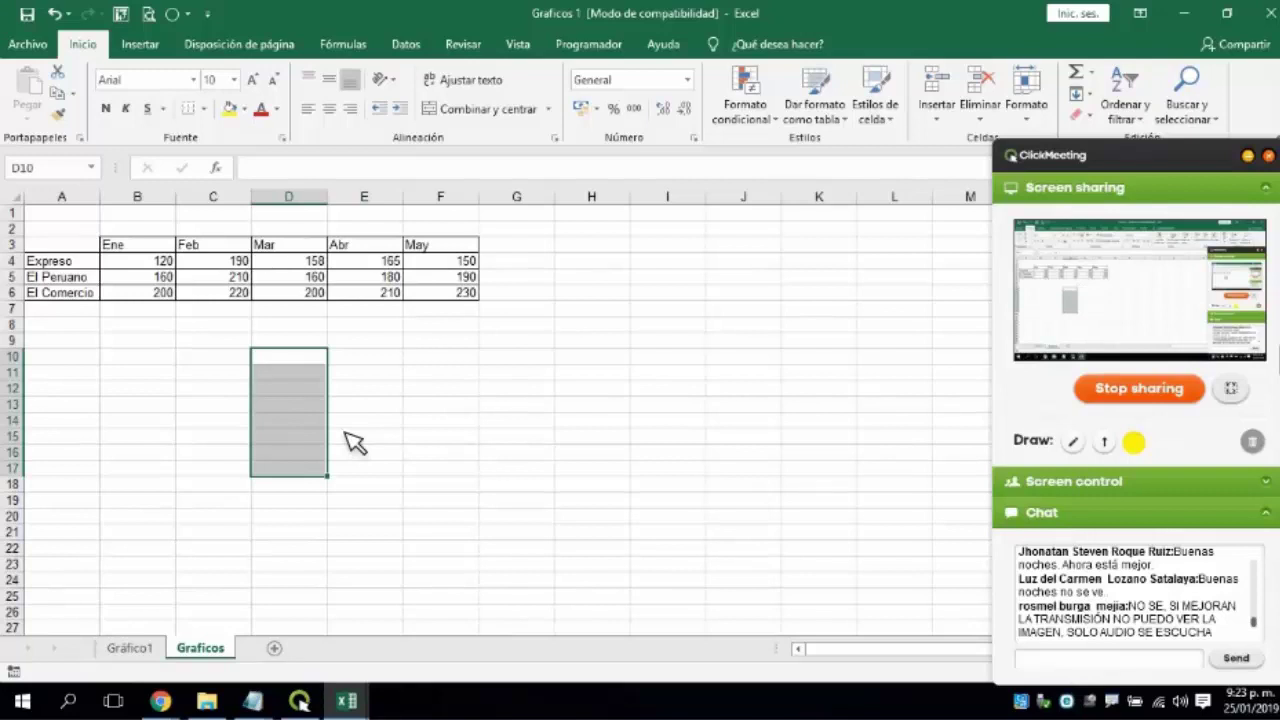
pyautogui.moveTo(364, 357); pyautogui.dragTo(478, 428)
pyautogui.moveTo(440, 388); pyautogui.dragTo(485, 472)
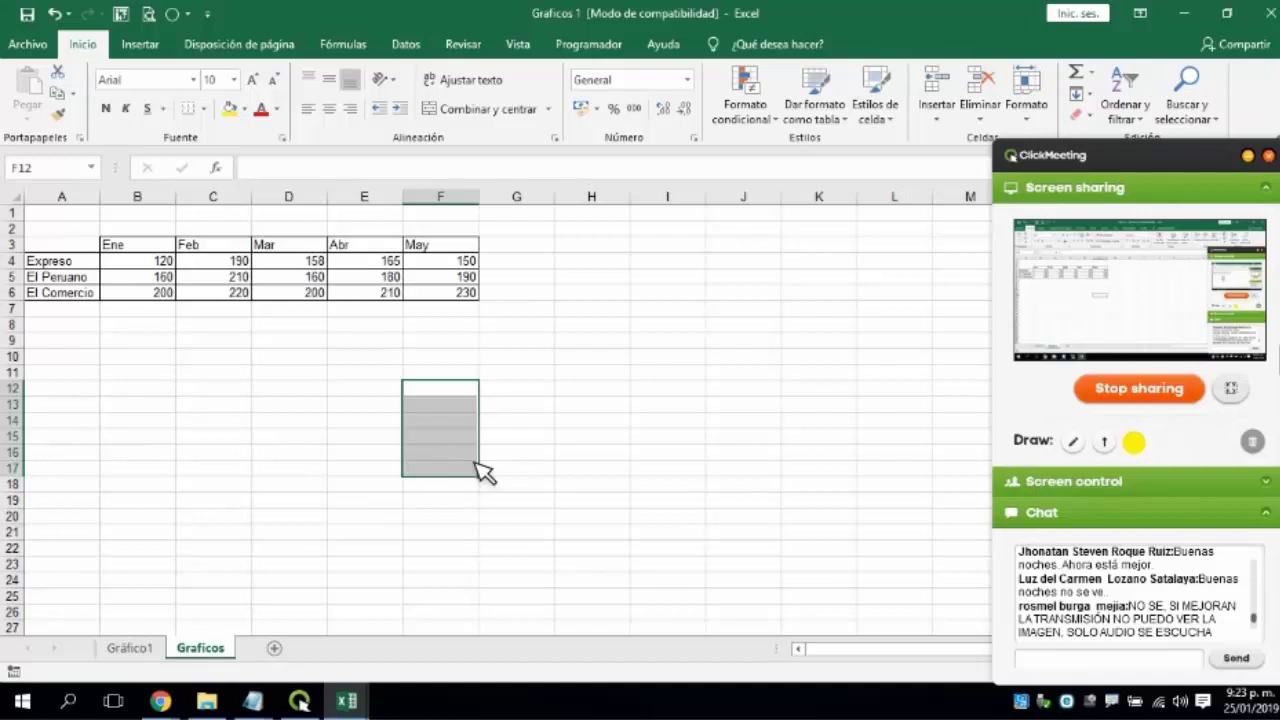
pyautogui.click(1256, 628)
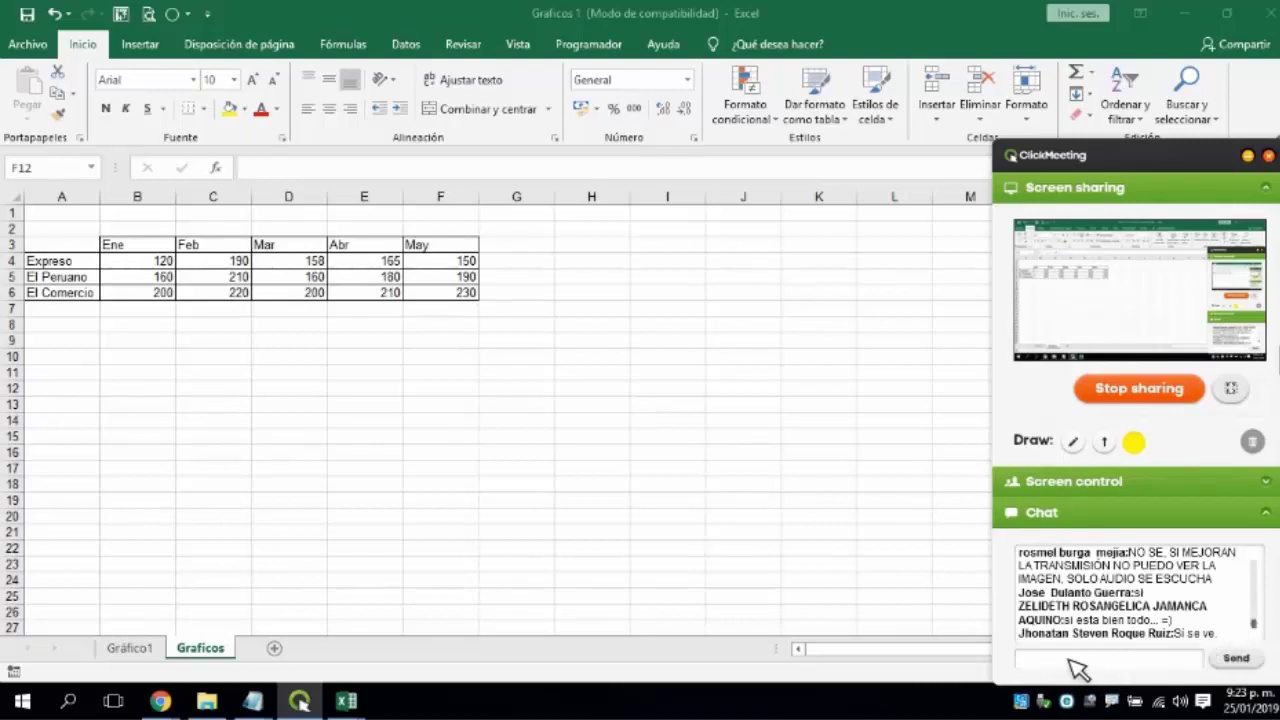
pyautogui.click(1068, 660)
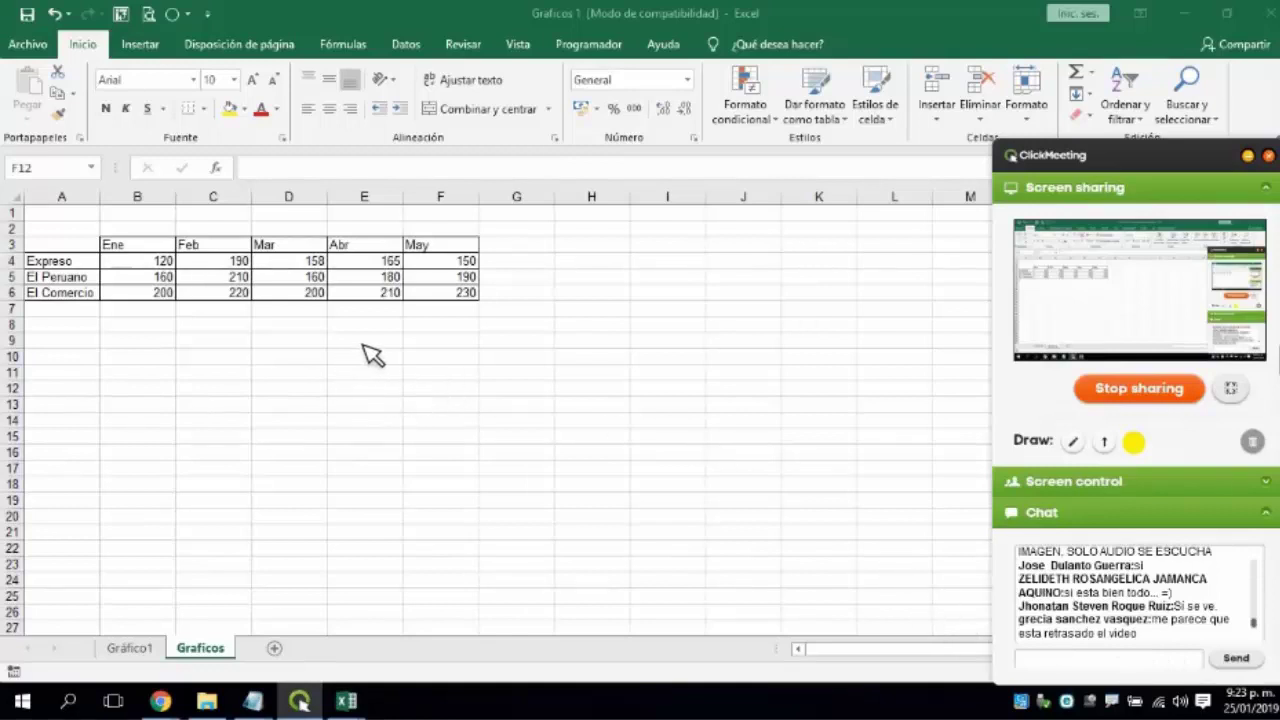
pyautogui.click(318, 388)
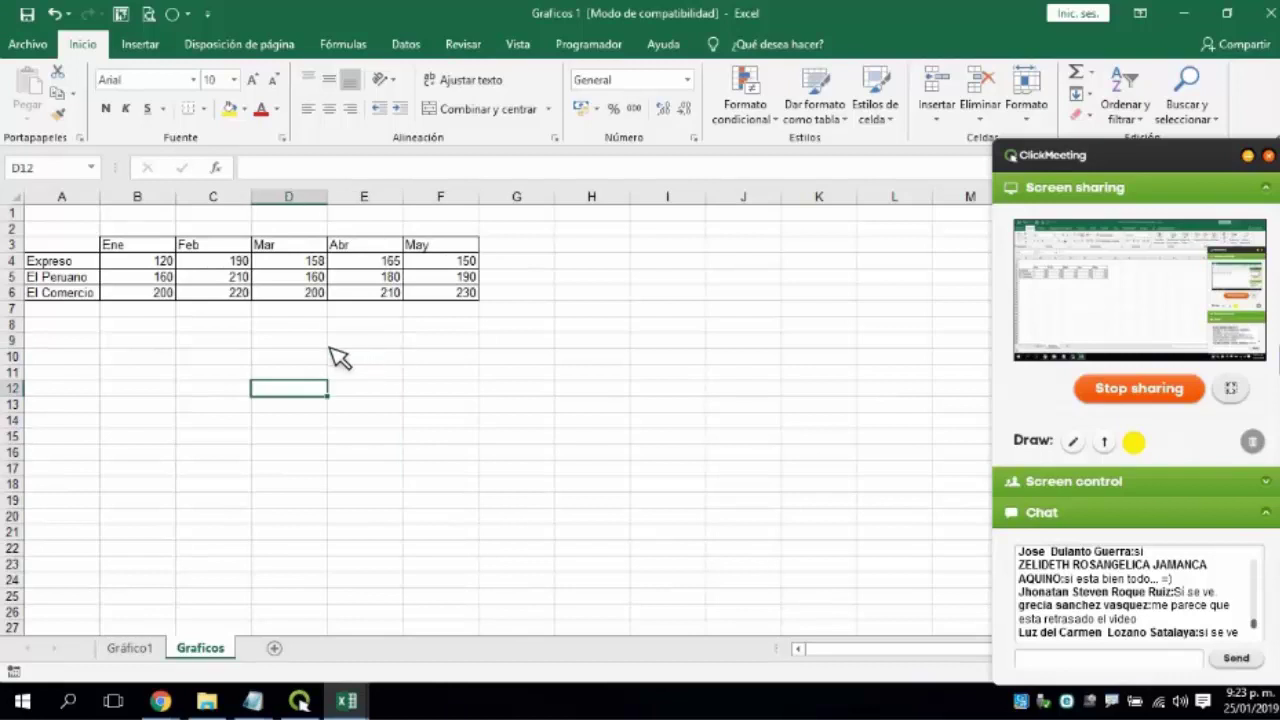
pyautogui.click(297, 408)
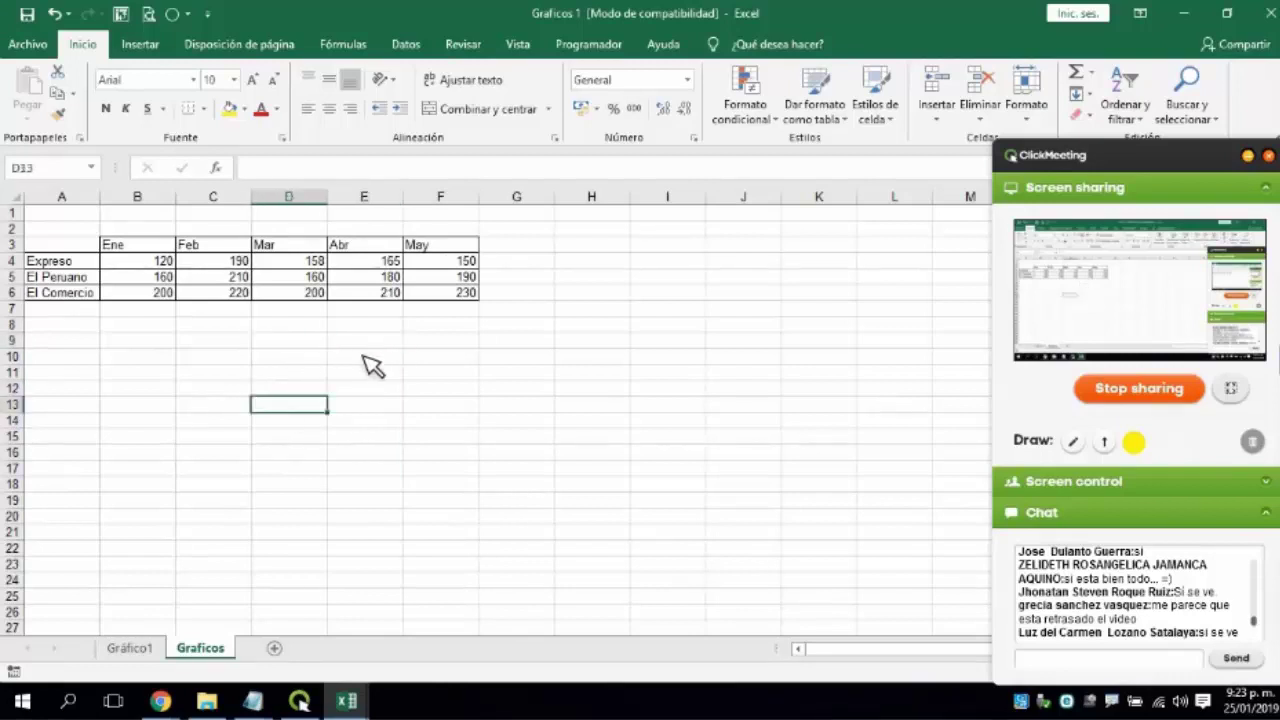
pyautogui.click(364, 350)
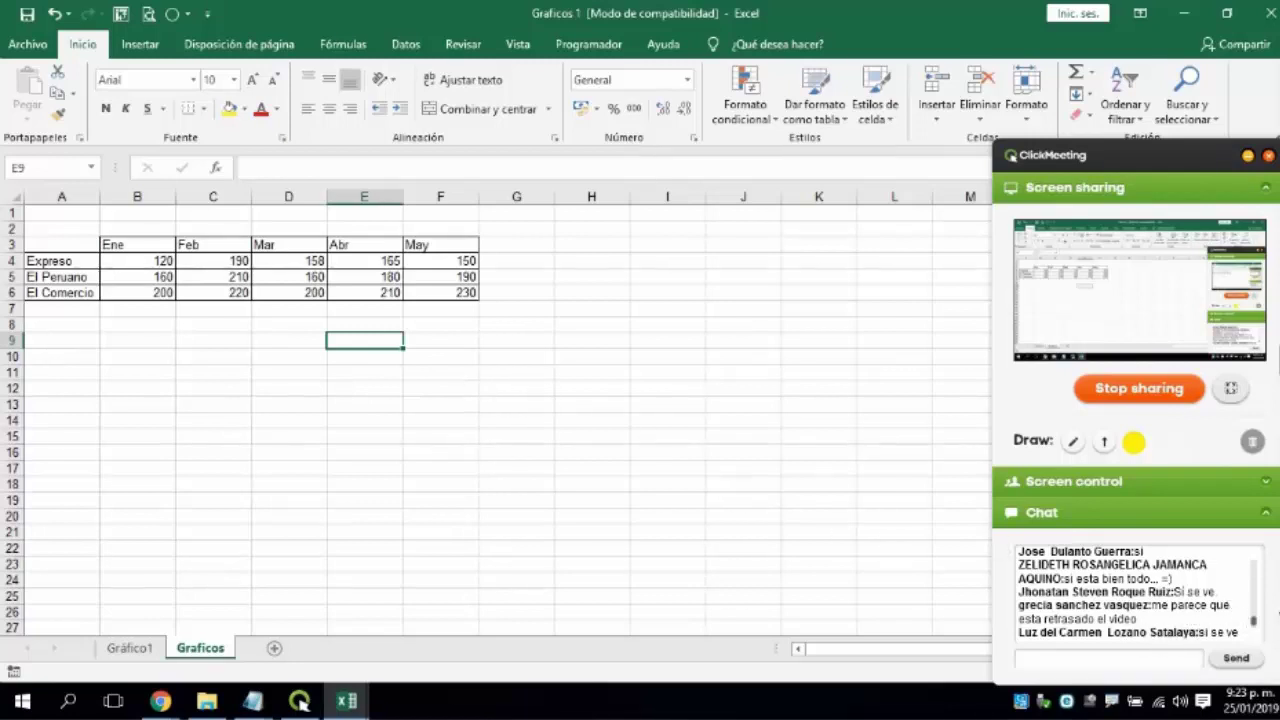
pyautogui.click(1262, 640)
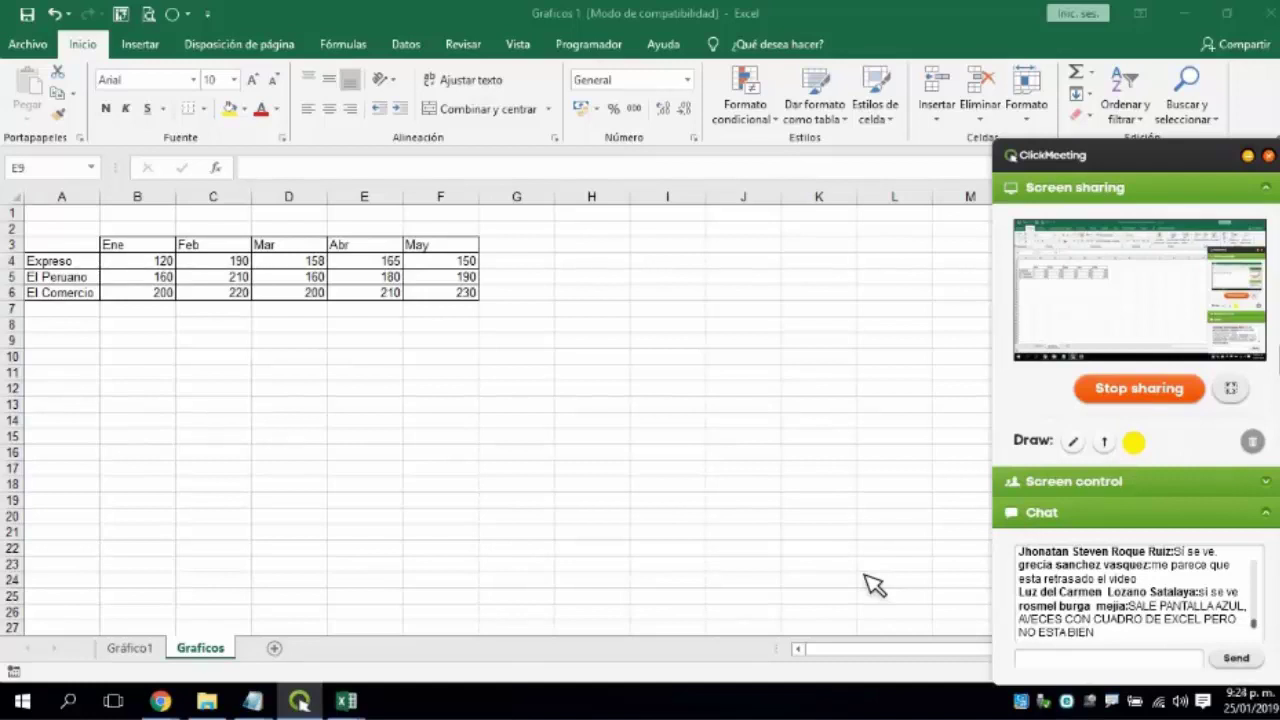
pyautogui.click(397, 342)
pyautogui.click(476, 340)
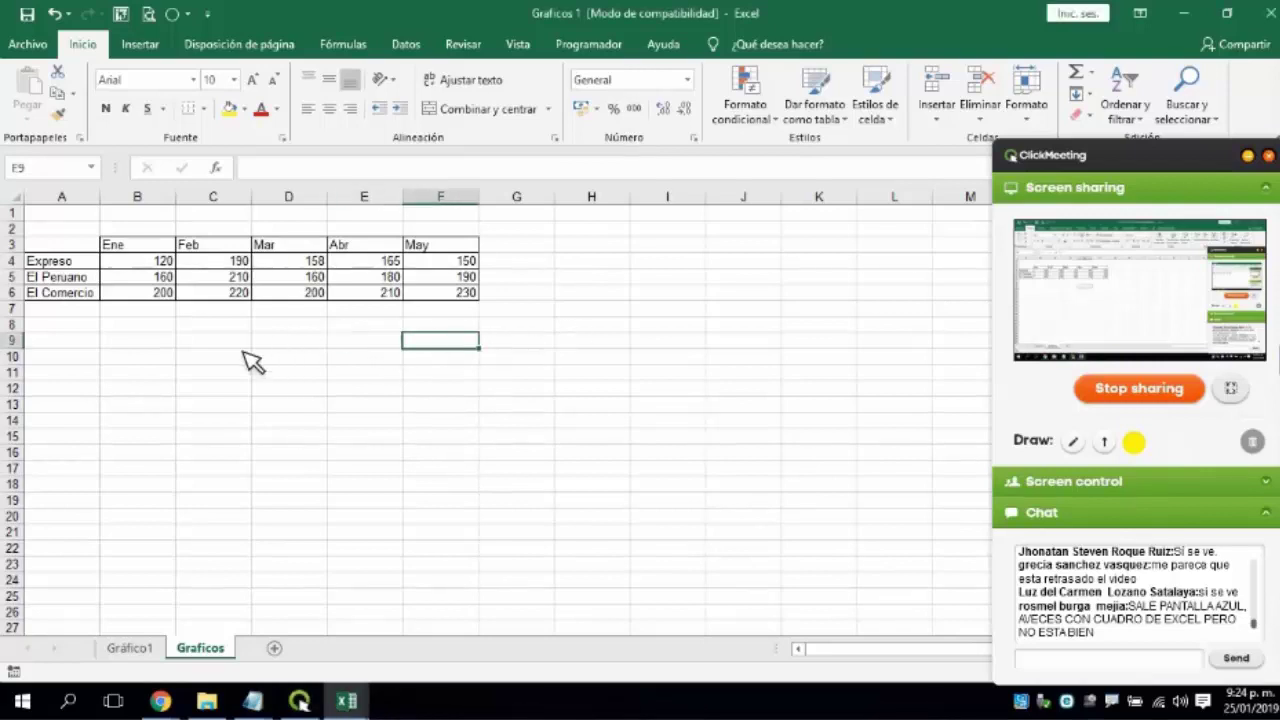
pyautogui.click(244, 354)
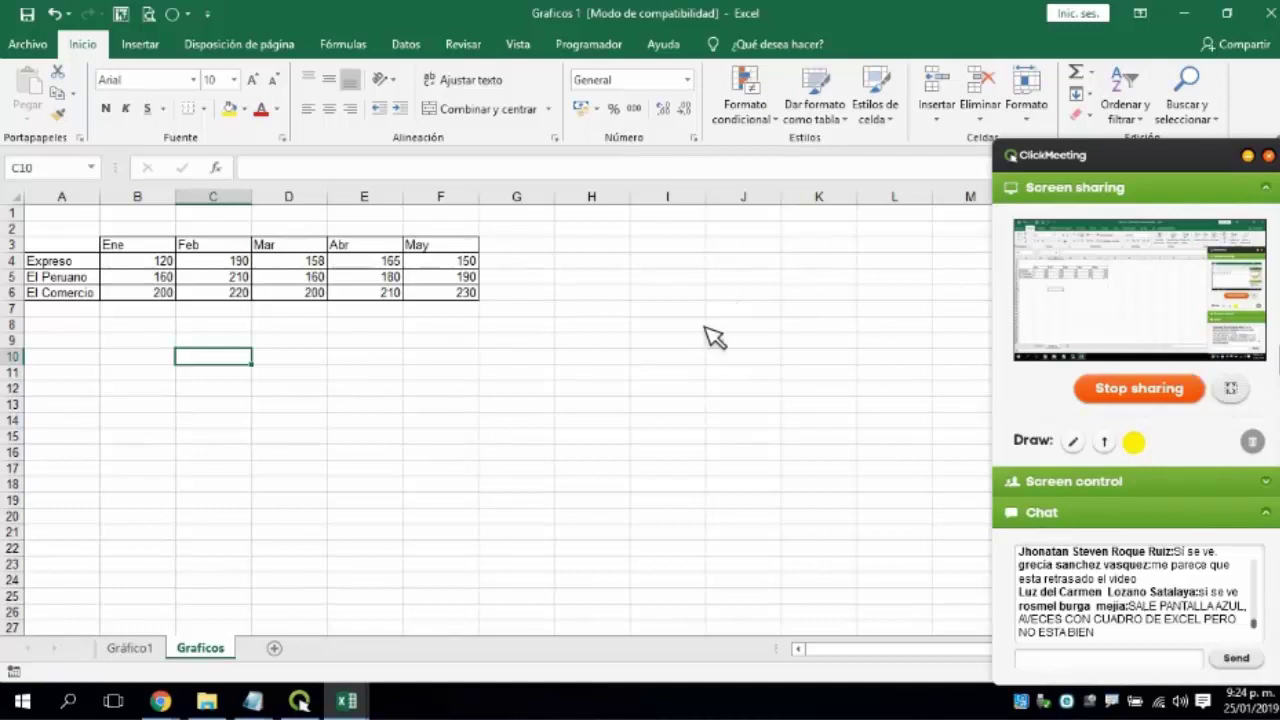
pyautogui.click(325, 360)
pyautogui.click(245, 406)
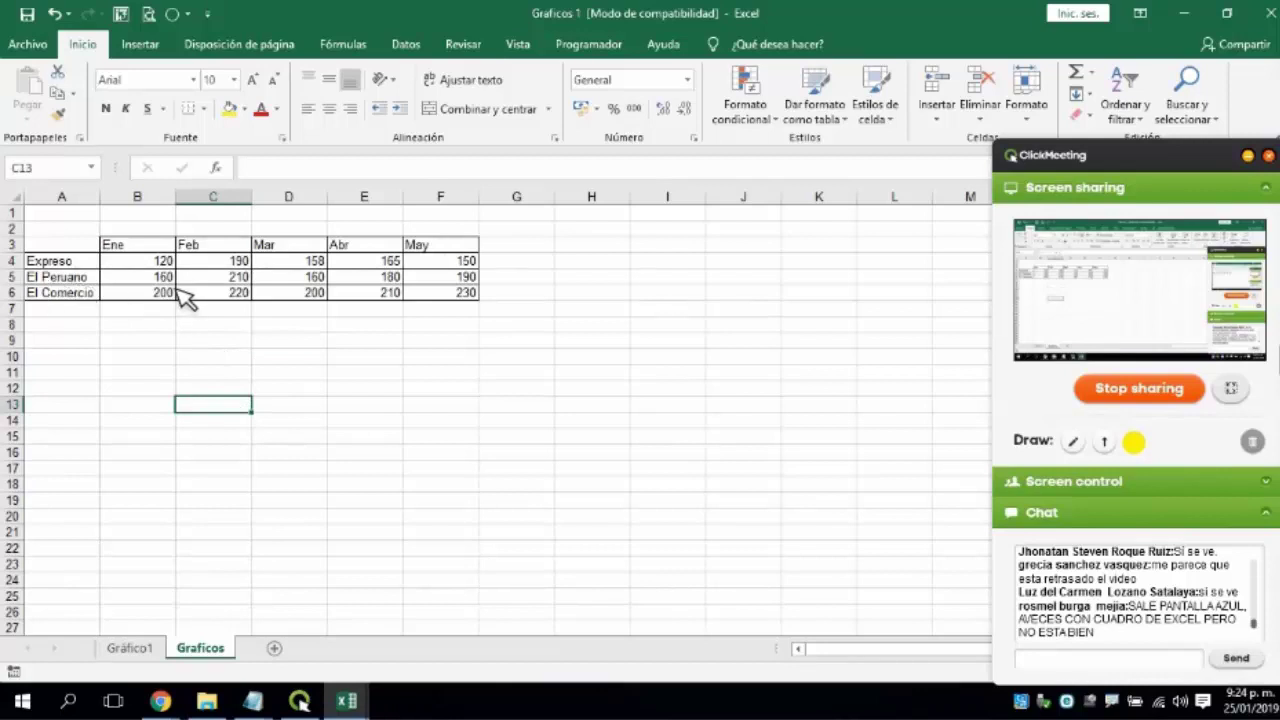
pyautogui.click(62, 246)
pyautogui.moveTo(75, 255); pyautogui.dragTo(480, 251)
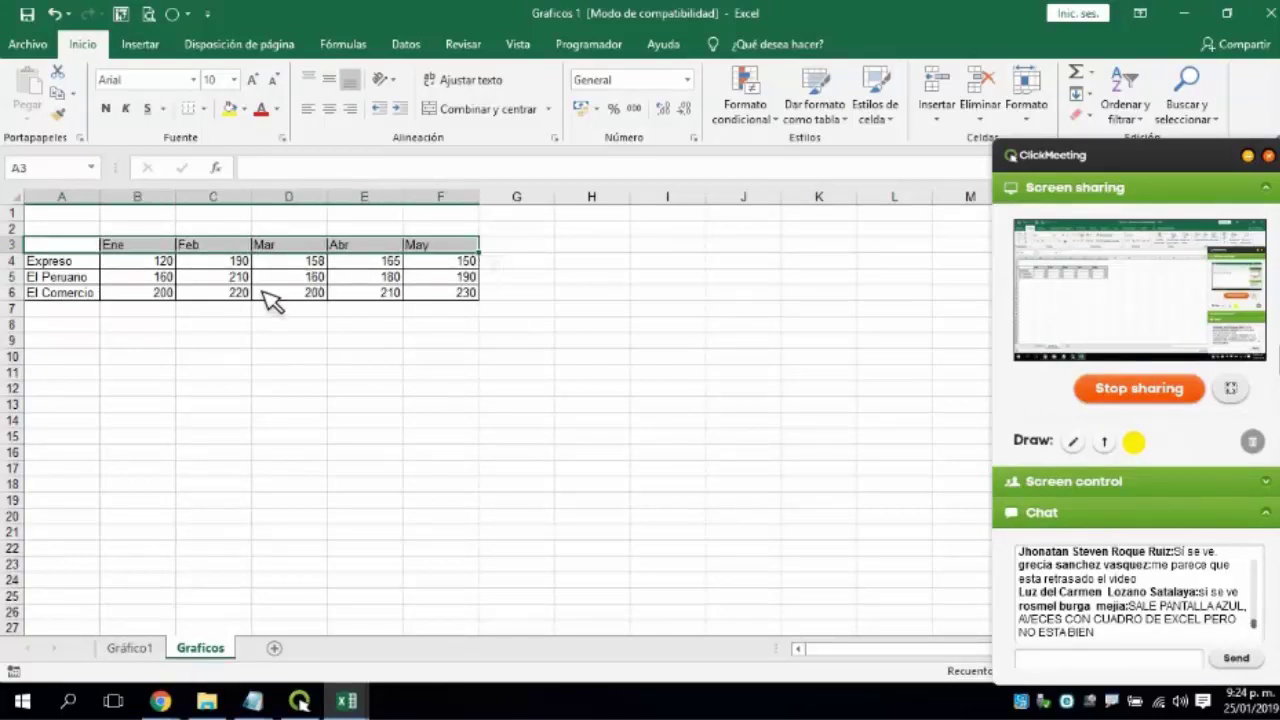
pyautogui.moveTo(262, 291); pyautogui.dragTo(247, 288)
pyautogui.moveTo(155, 312); pyautogui.dragTo(67, 308)
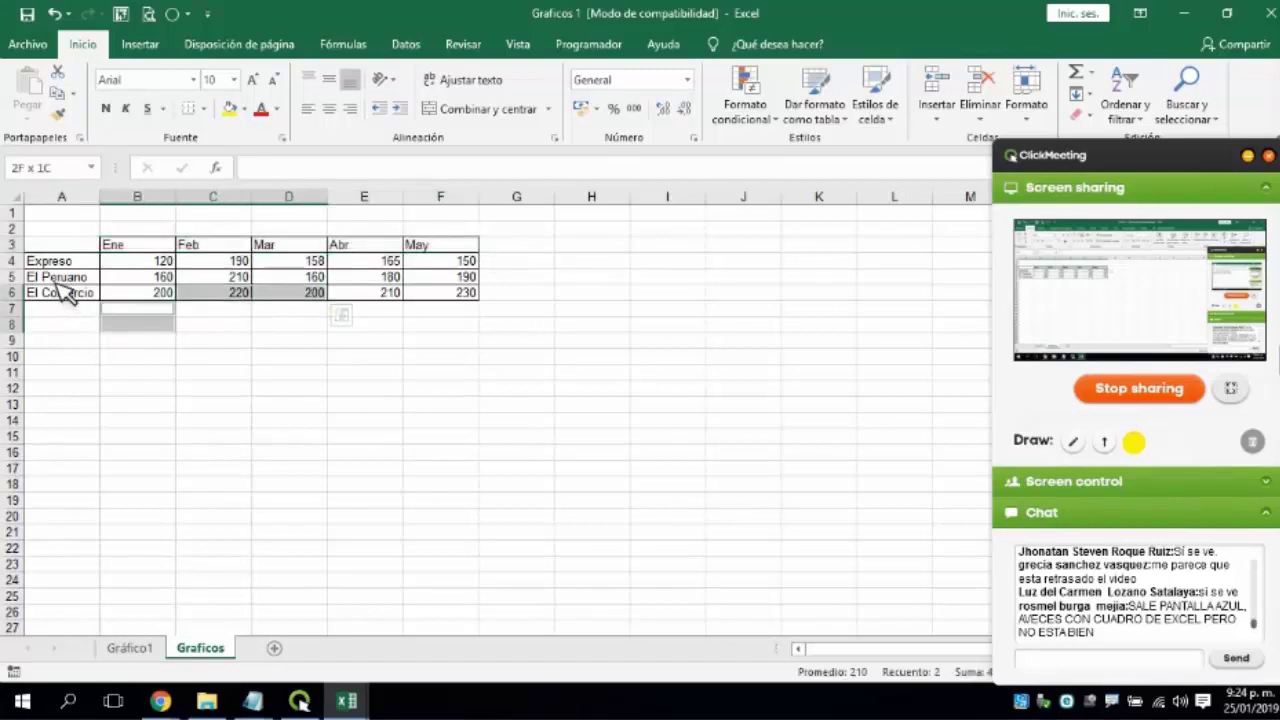
pyautogui.click(143, 280)
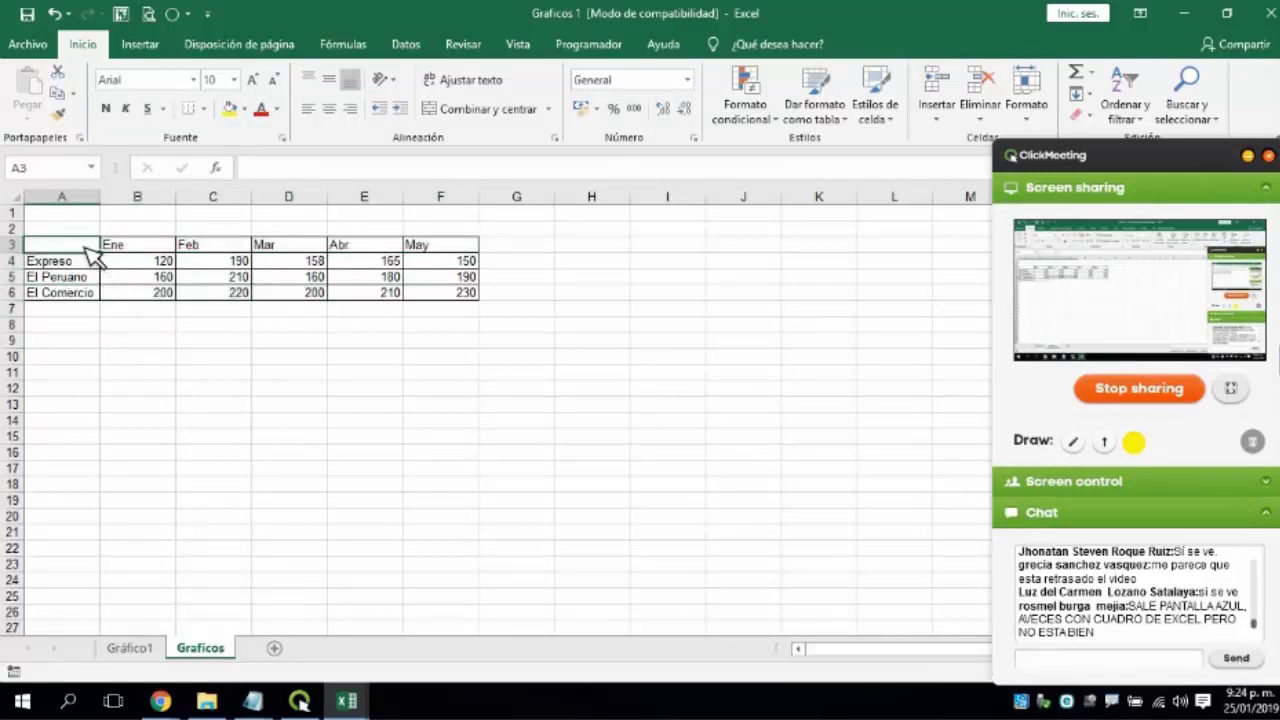
# Insert a 3-D pie chart from the header row A3:F3 and the non-adjacent El Peruano row A5:F5, and delete the chart.
pyautogui.moveTo(62, 246); pyautogui.dragTo(430, 246)
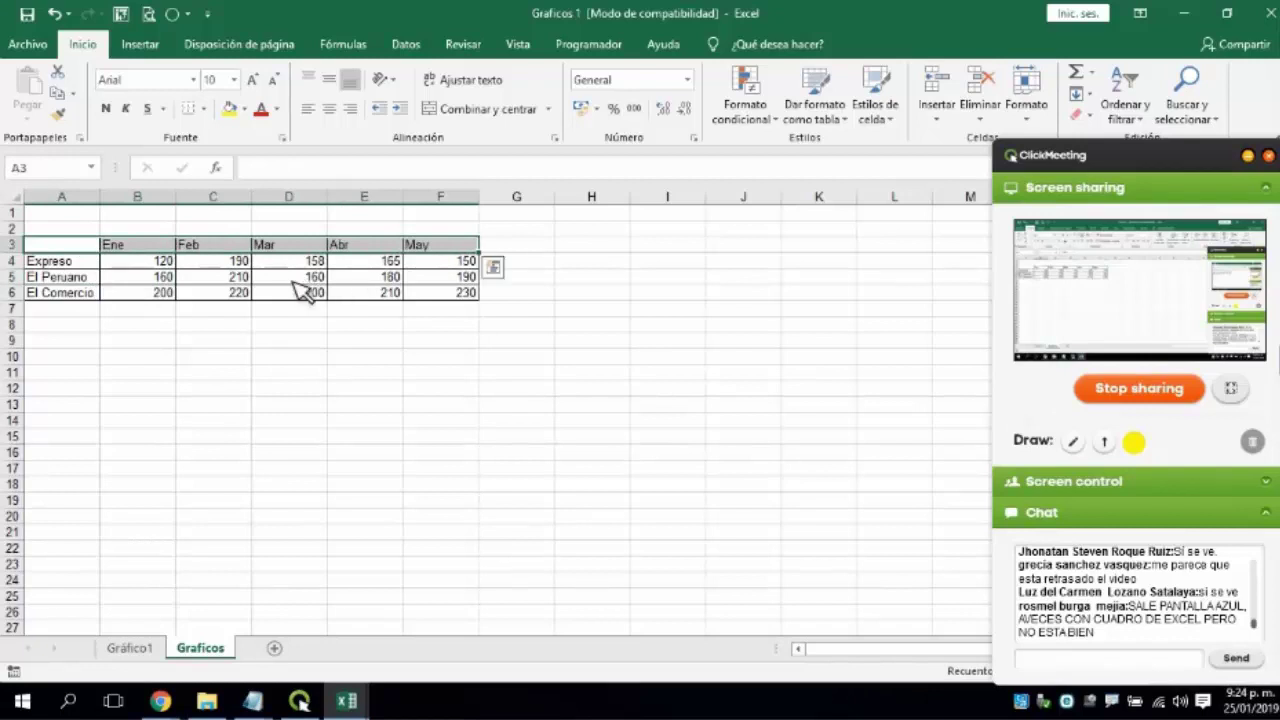
pyautogui.moveTo(68, 280); pyautogui.dragTo(466, 277)
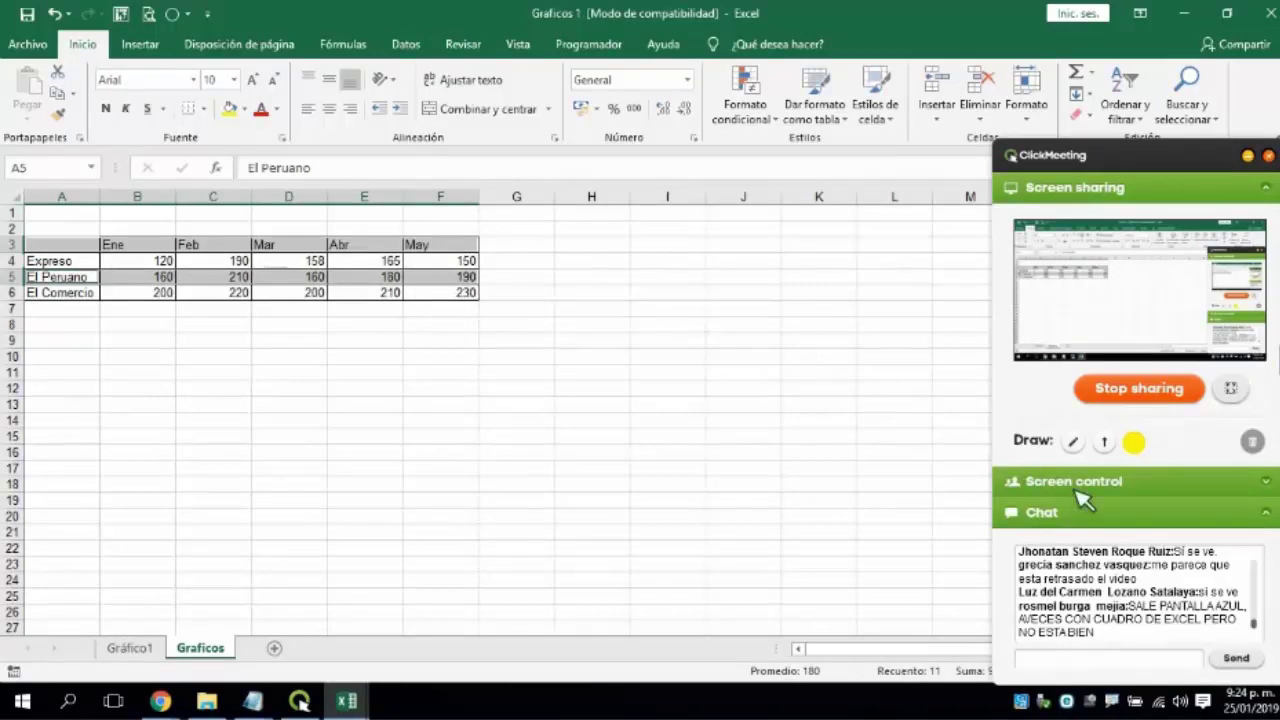
pyautogui.click(1266, 638)
pyautogui.click(140, 45)
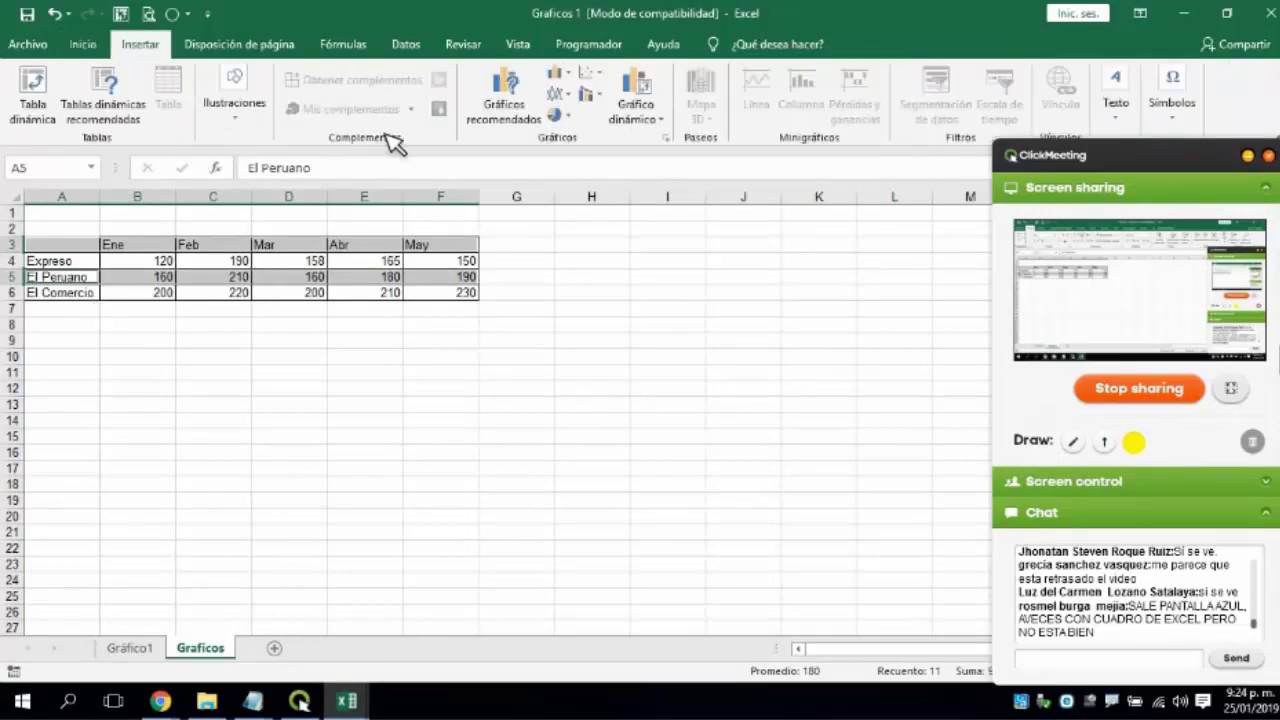
pyautogui.click(566, 116)
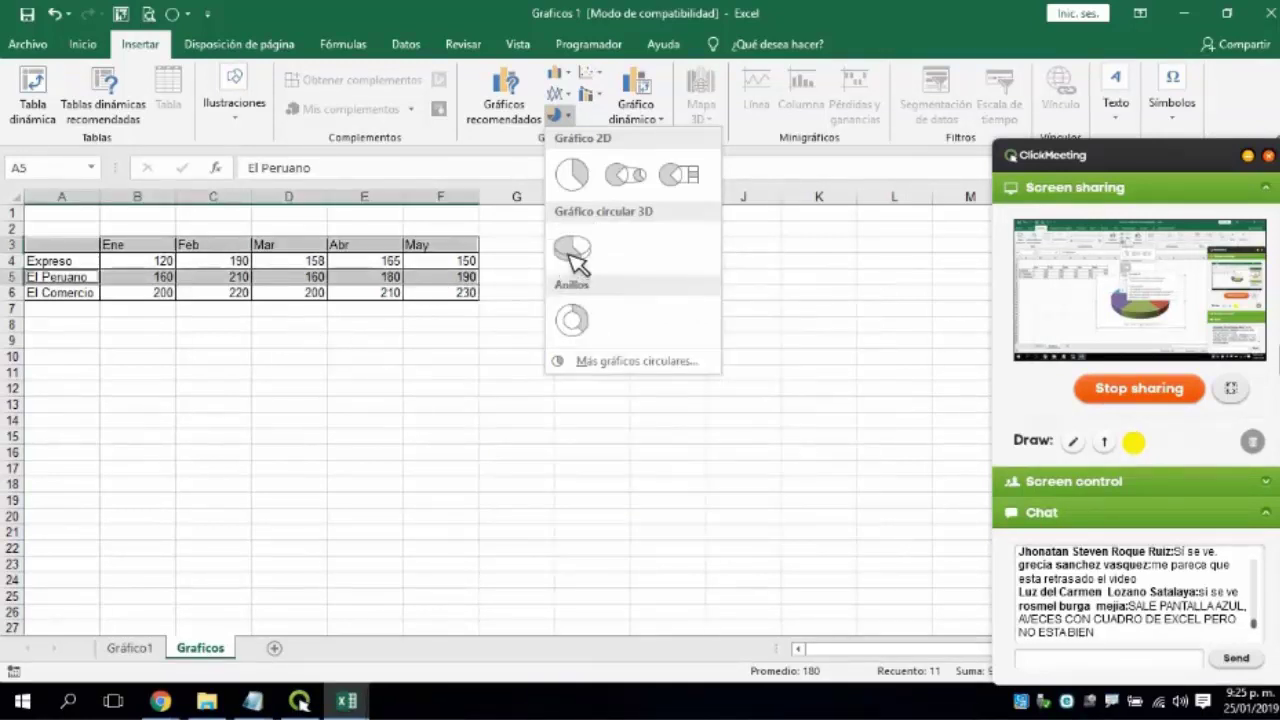
pyautogui.click(571, 250)
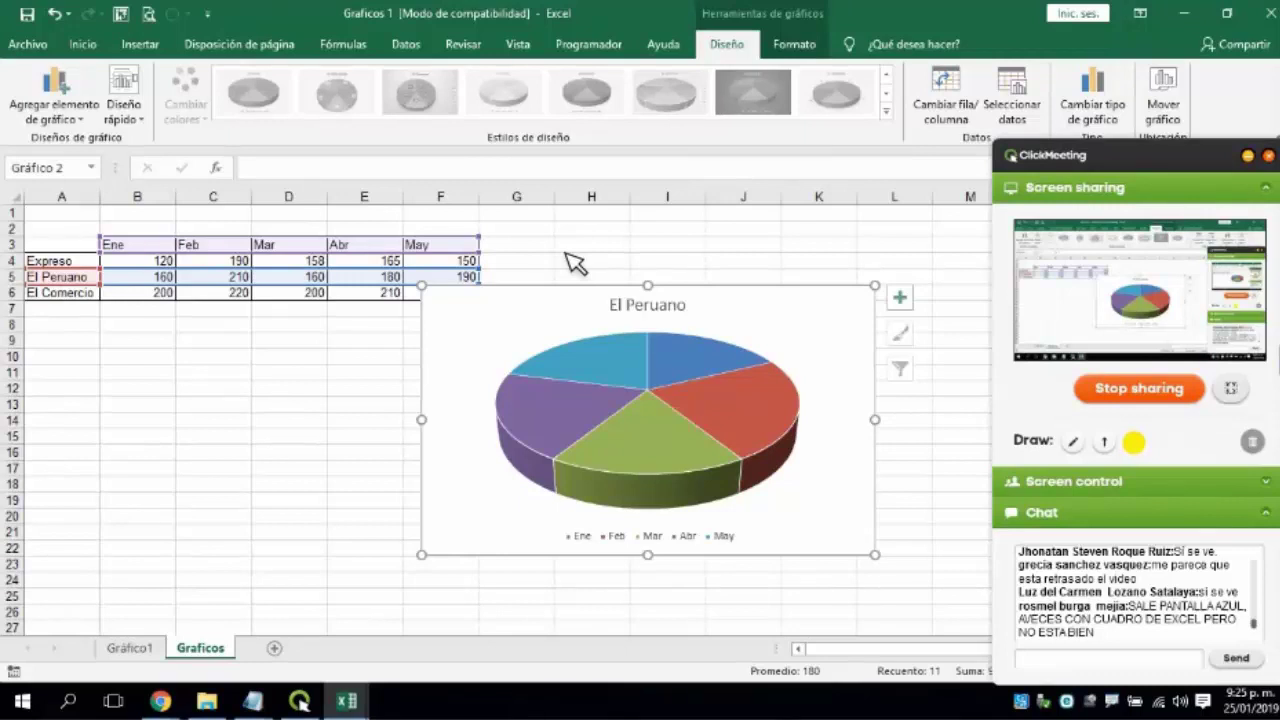
pyautogui.press('Delete')
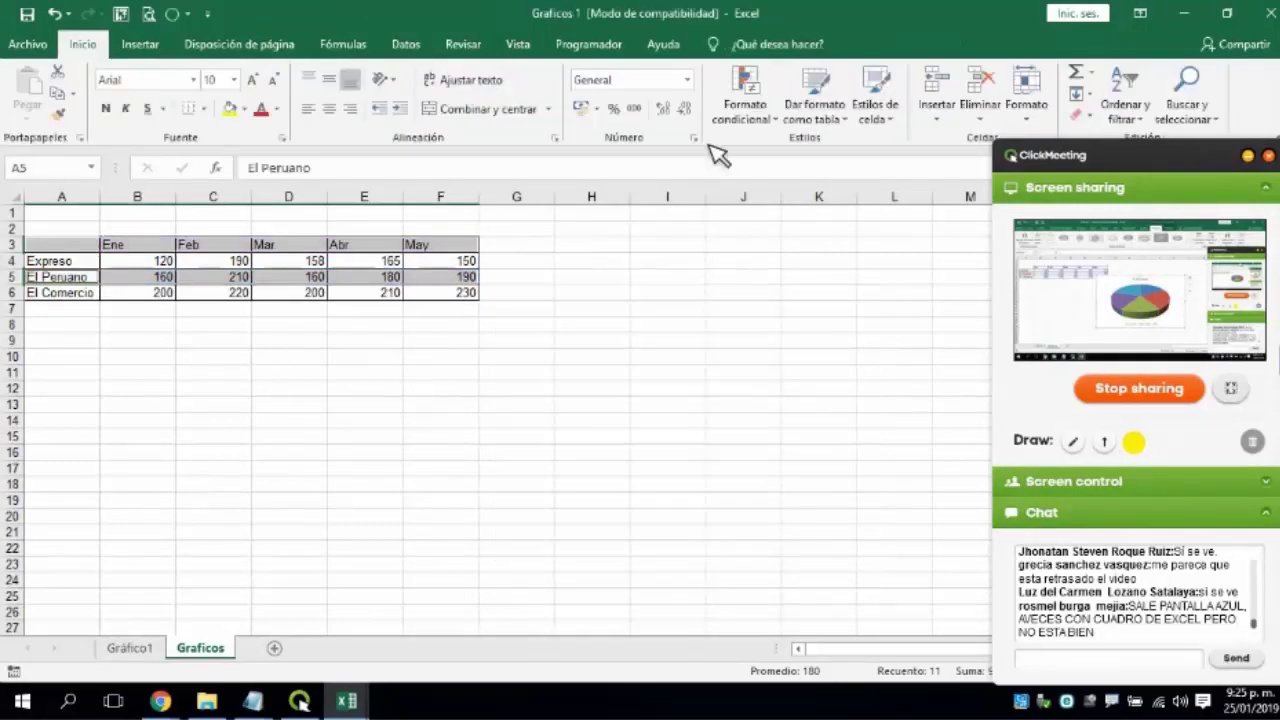
# Fill the empty corner cell A3 with yellow and undo the fill.
pyautogui.click(99, 360)
pyautogui.click(68, 249)
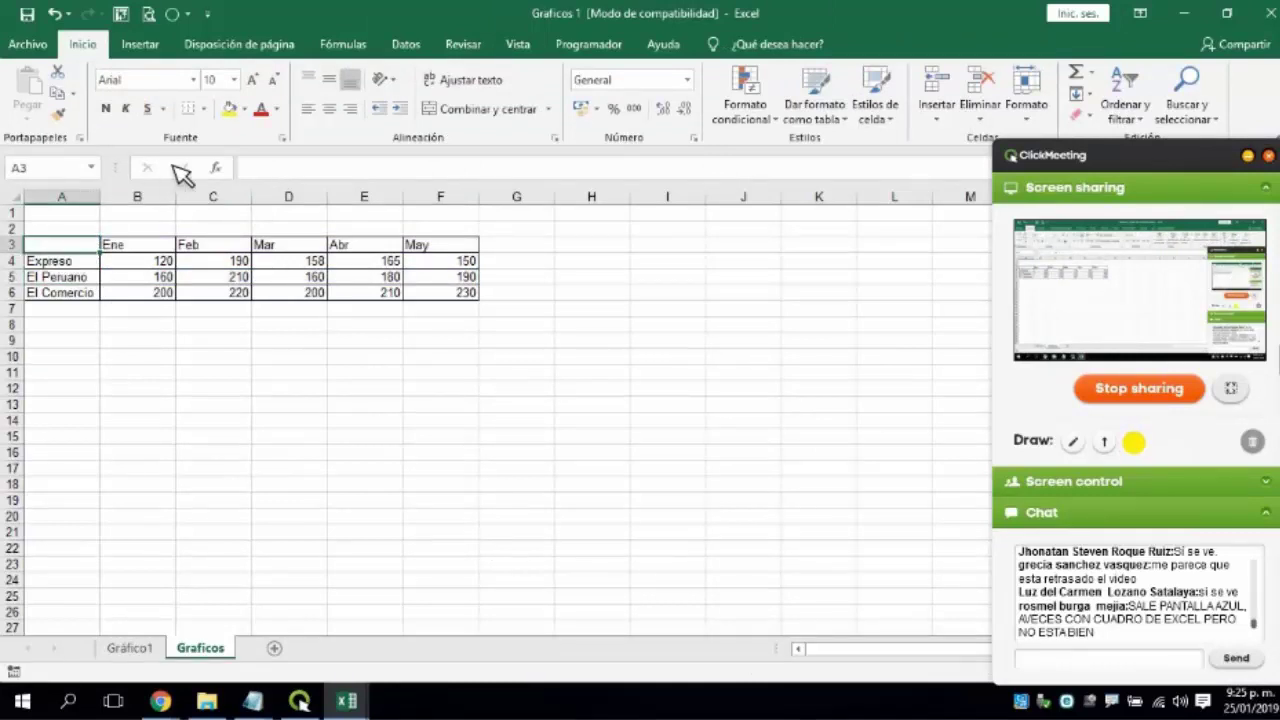
pyautogui.click(236, 106)
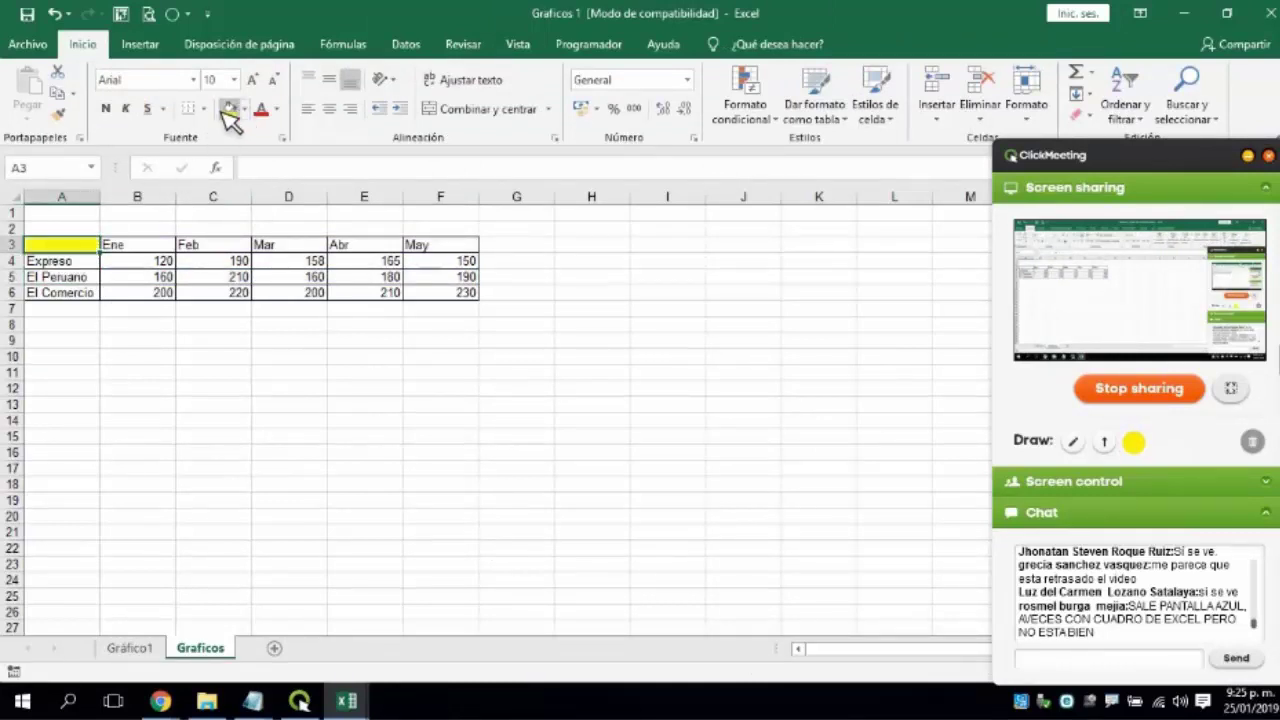
pyautogui.click(53, 14)
# Try a 3-D pie chart from B3:F3 and the El Peruano row A5:F5, leaving out corner cell A3, and delete the chart.
pyautogui.moveTo(160, 250); pyautogui.dragTo(462, 254)
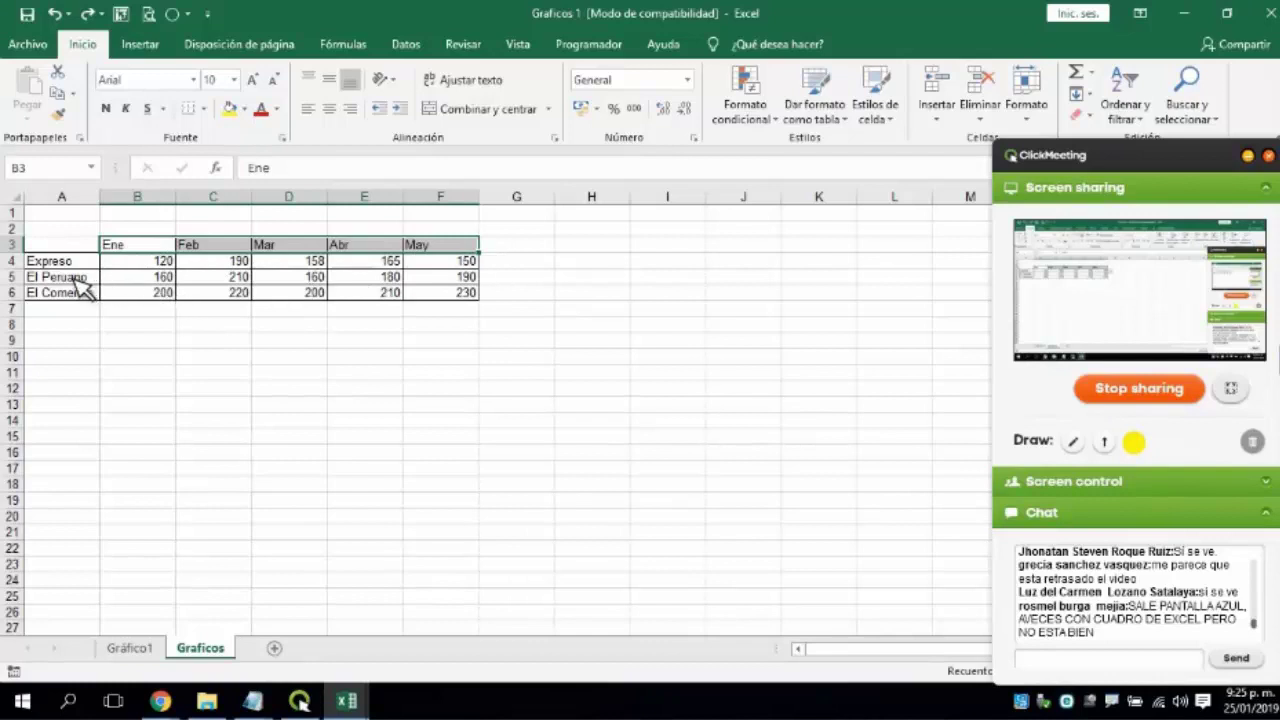
pyautogui.moveTo(60, 277); pyautogui.dragTo(462, 284)
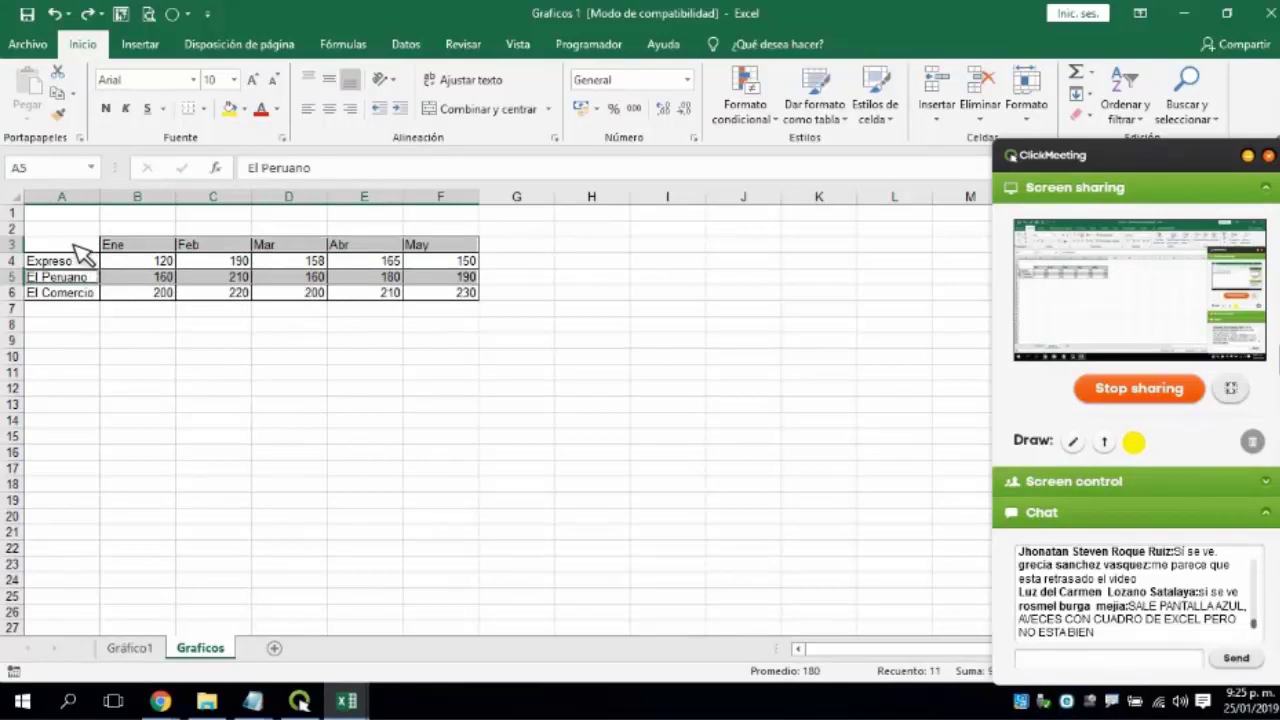
pyautogui.click(158, 45)
pyautogui.click(560, 116)
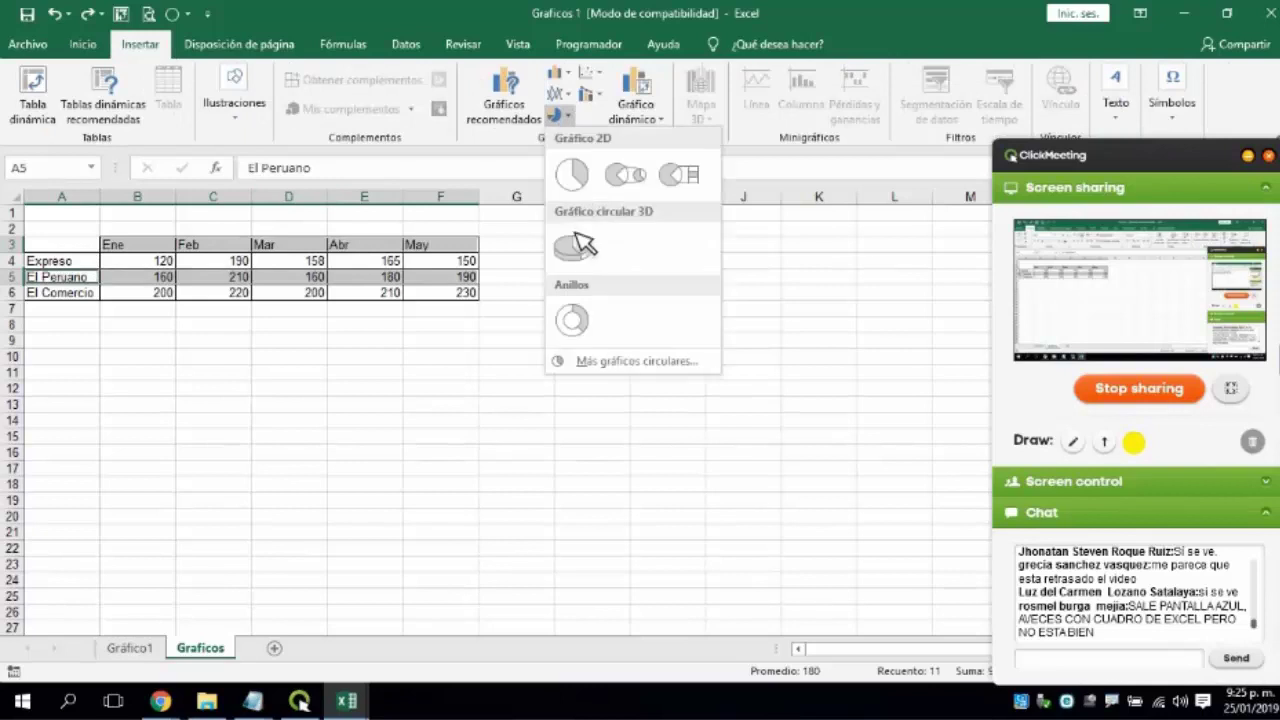
pyautogui.click(590, 272)
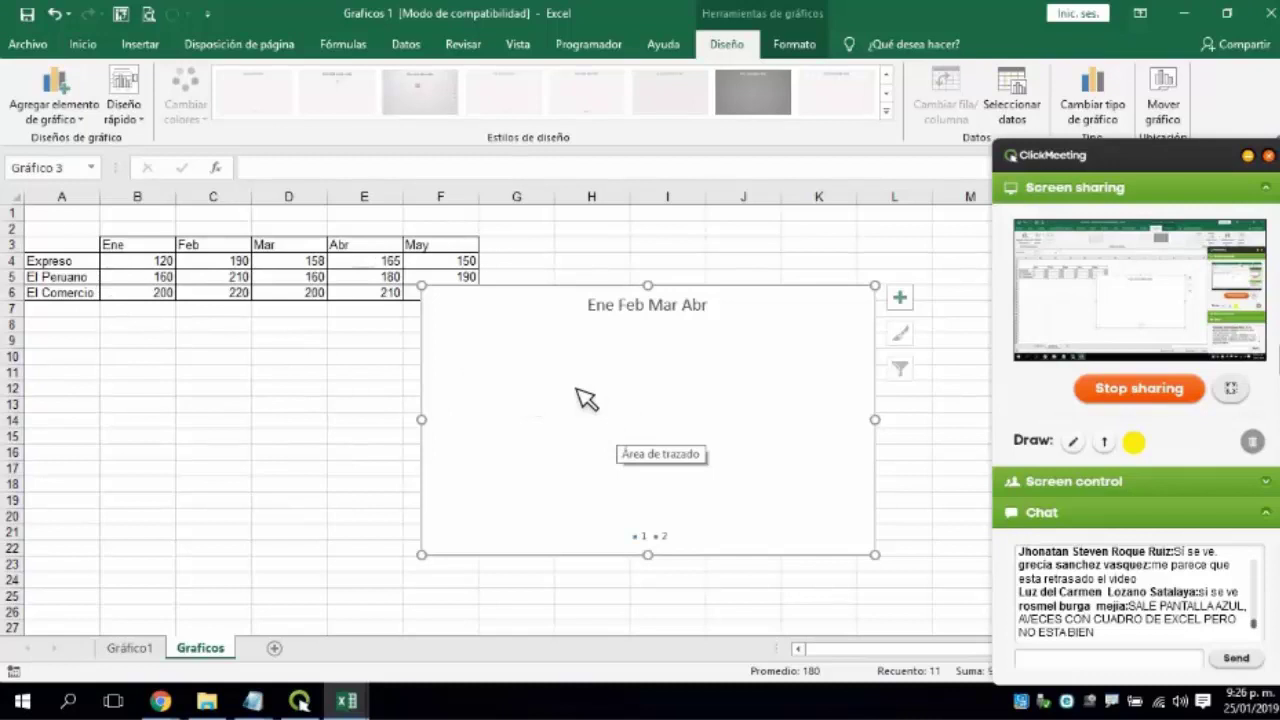
pyautogui.press('Delete')
pyautogui.click(222, 356)
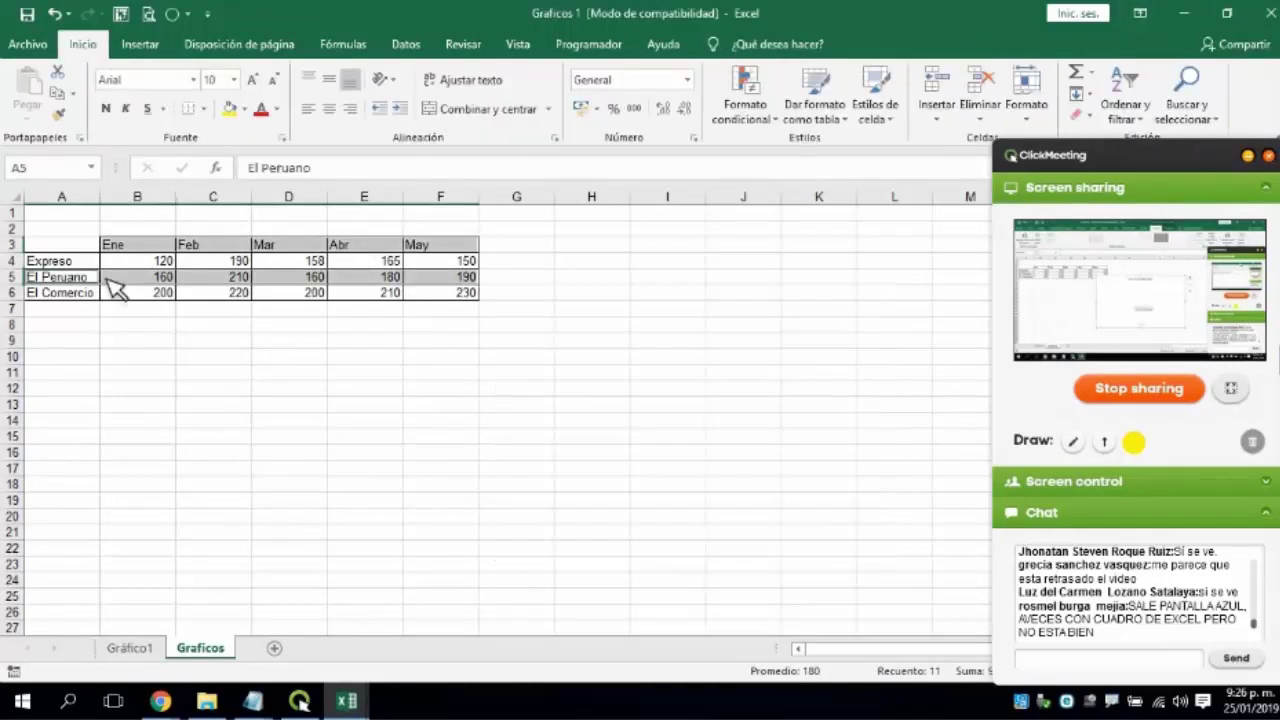
# Insert a 3-D pie chart from the header row A3:F3, including the empty corner cell, and the non-adjacent El Peruano row A5:F5.
pyautogui.moveTo(75, 247); pyautogui.dragTo(430, 249)
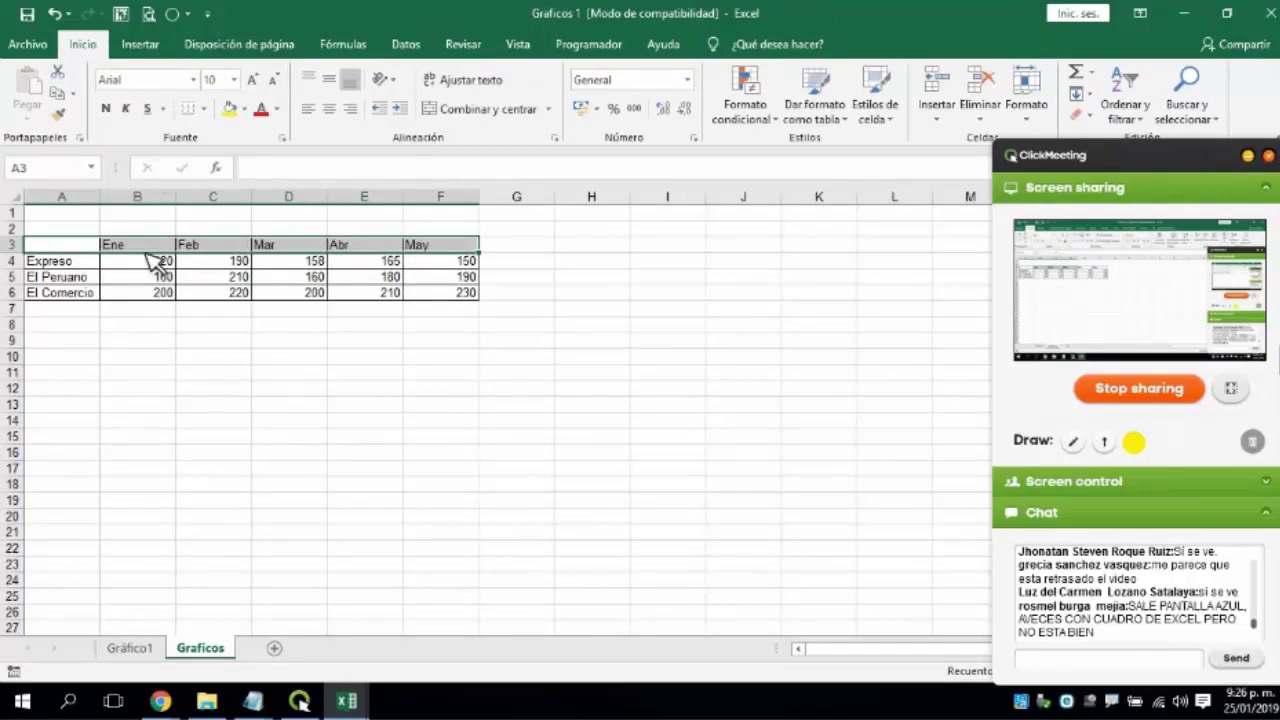
pyautogui.moveTo(64, 278); pyautogui.dragTo(466, 283)
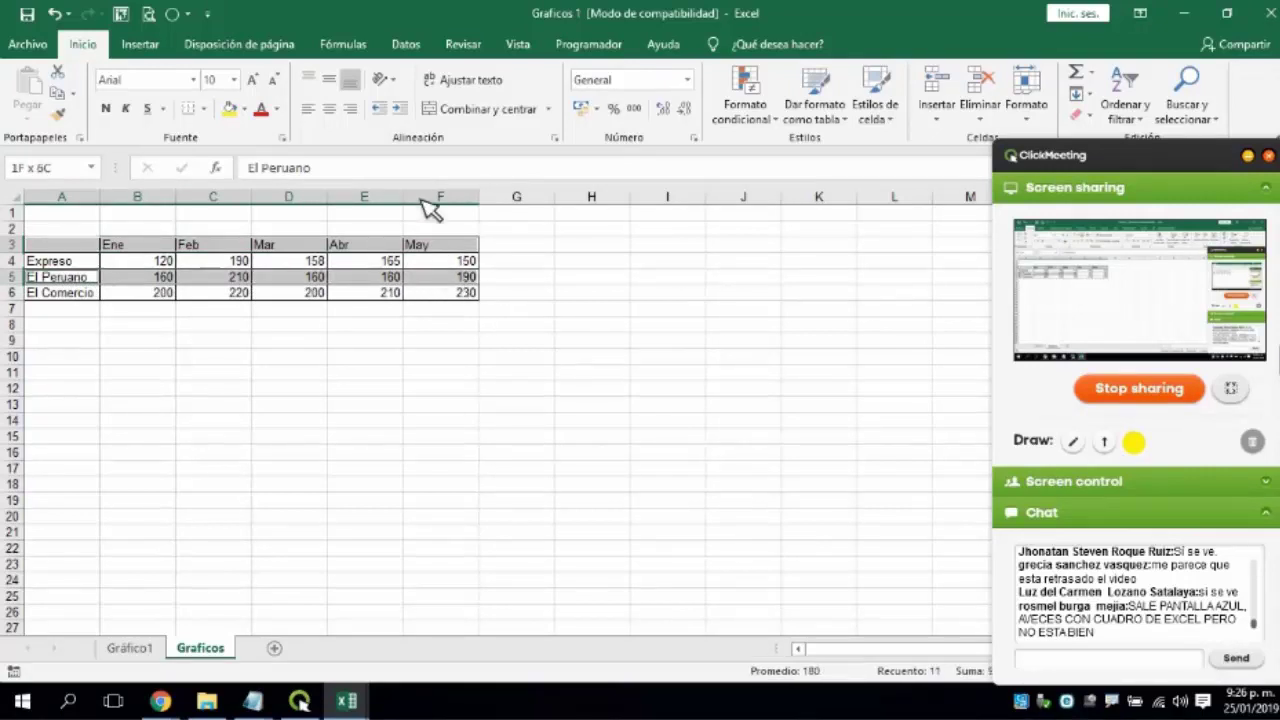
pyautogui.click(155, 48)
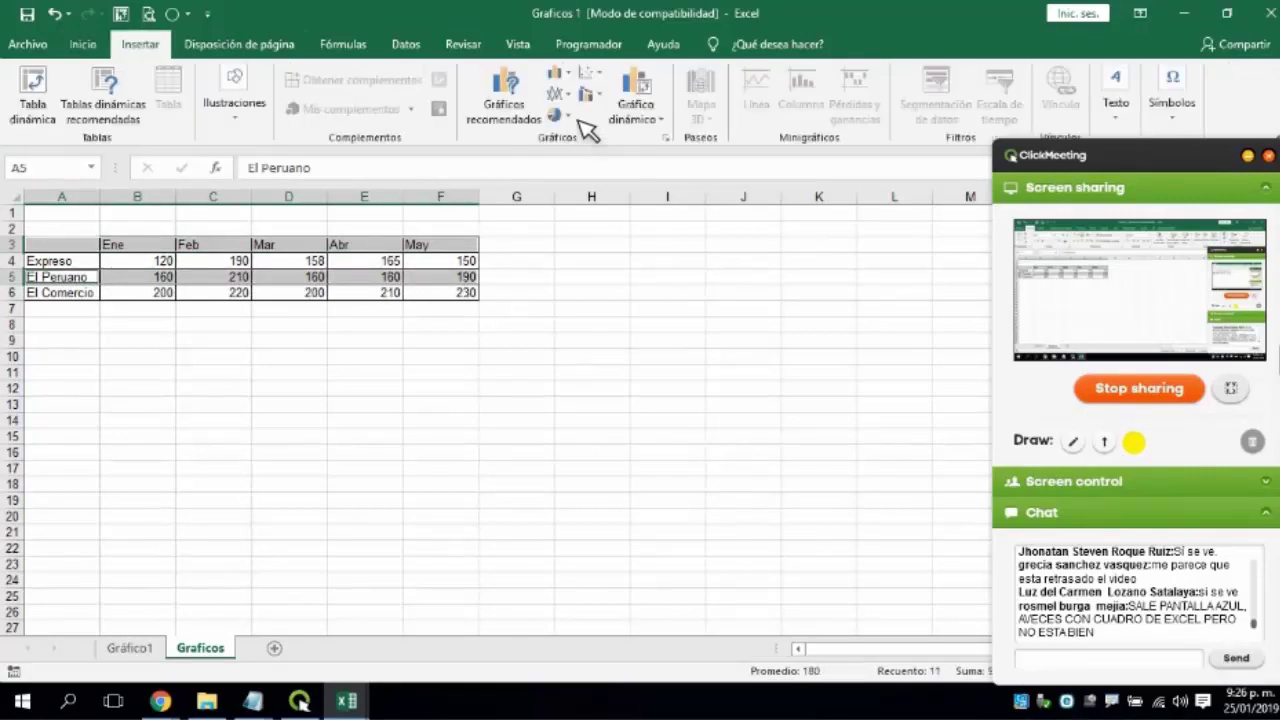
pyautogui.click(557, 116)
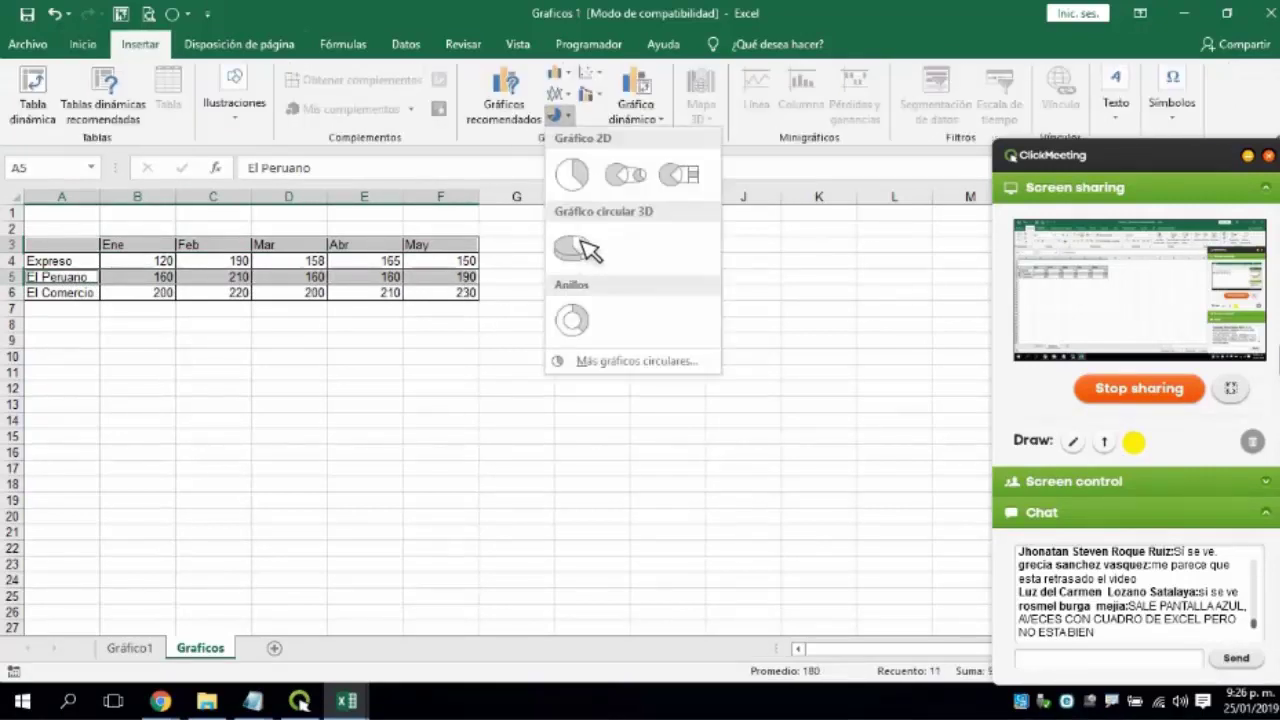
pyautogui.click(668, 322)
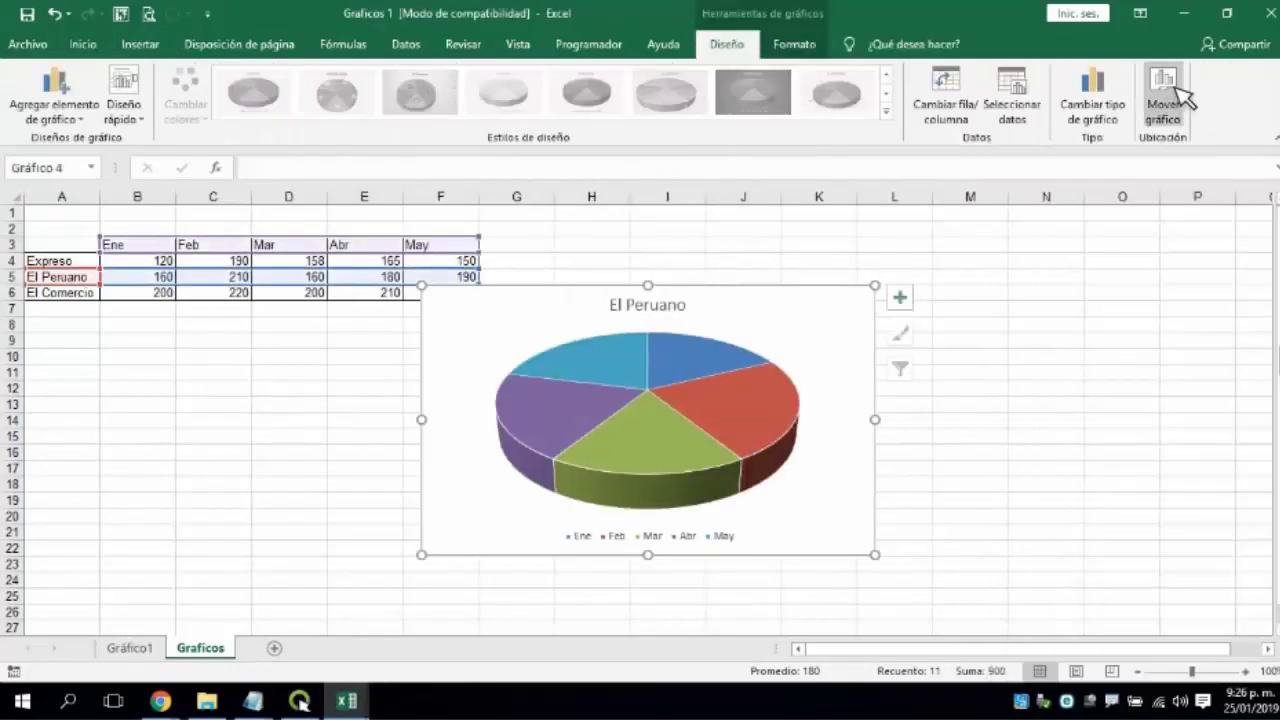
# Move the El Peruano pie chart to a new sheet named Gráfico2.
pyautogui.click(1158, 105)
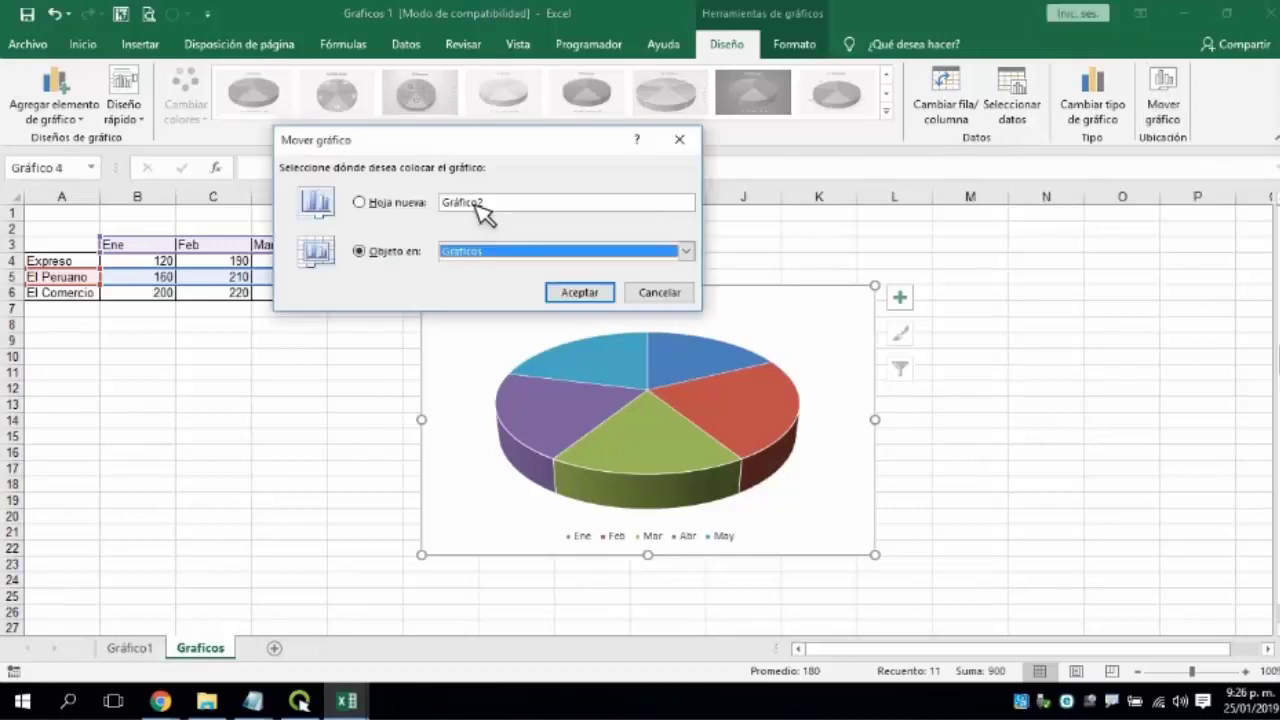
pyautogui.click(374, 204)
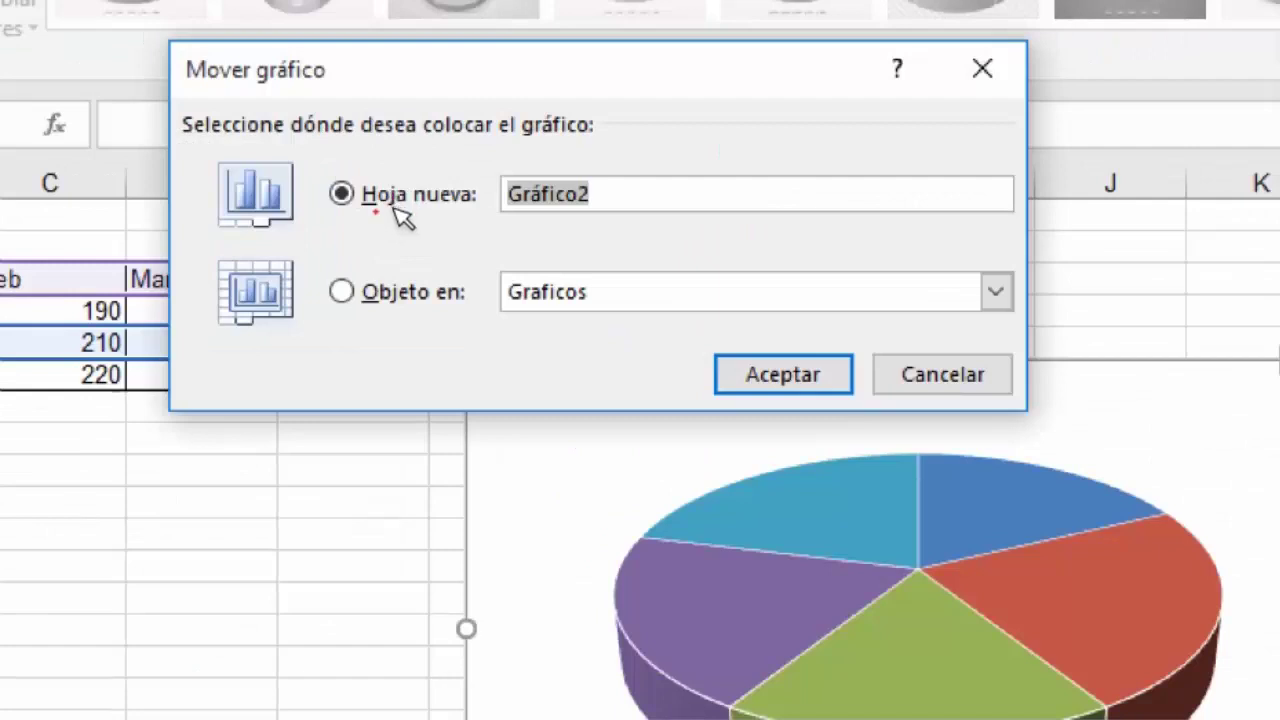
pyautogui.moveTo(392, 200); pyautogui.dragTo(435, 153)
pyautogui.moveTo(636, 182); pyautogui.dragTo(705, 115)
pyautogui.moveTo(766, 322); pyautogui.dragTo(771, 366)
pyautogui.moveTo(891, 200); pyautogui.dragTo(778, 366)
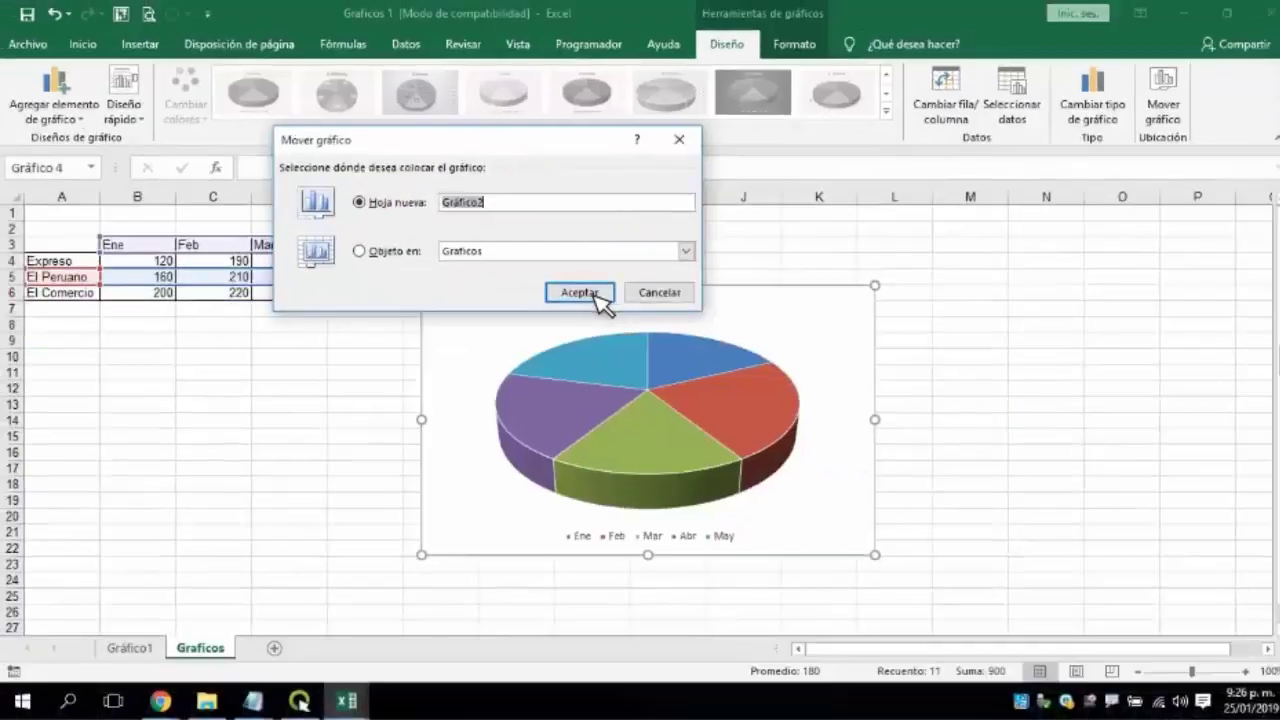
pyautogui.click(580, 292)
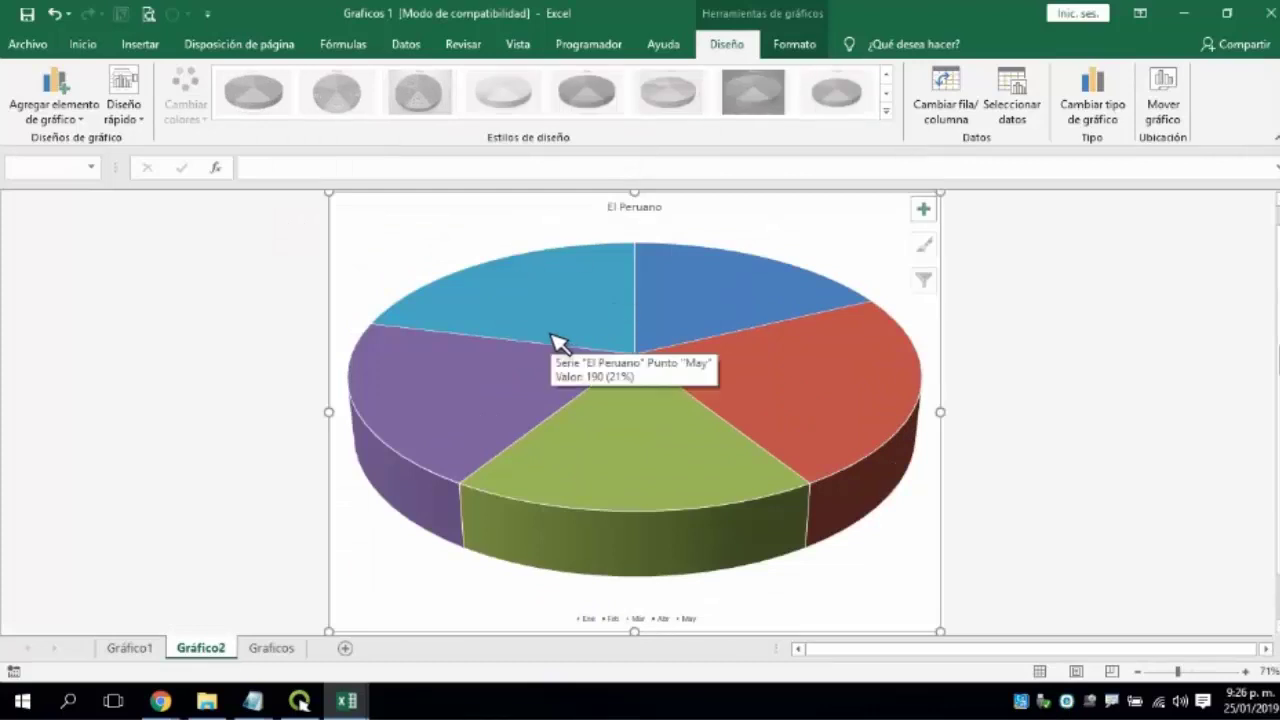
# Return to the Graficos sheet, bring back the ClickMeeting panel and deselect the table by selecting cell B9.
pyautogui.click(266, 648)
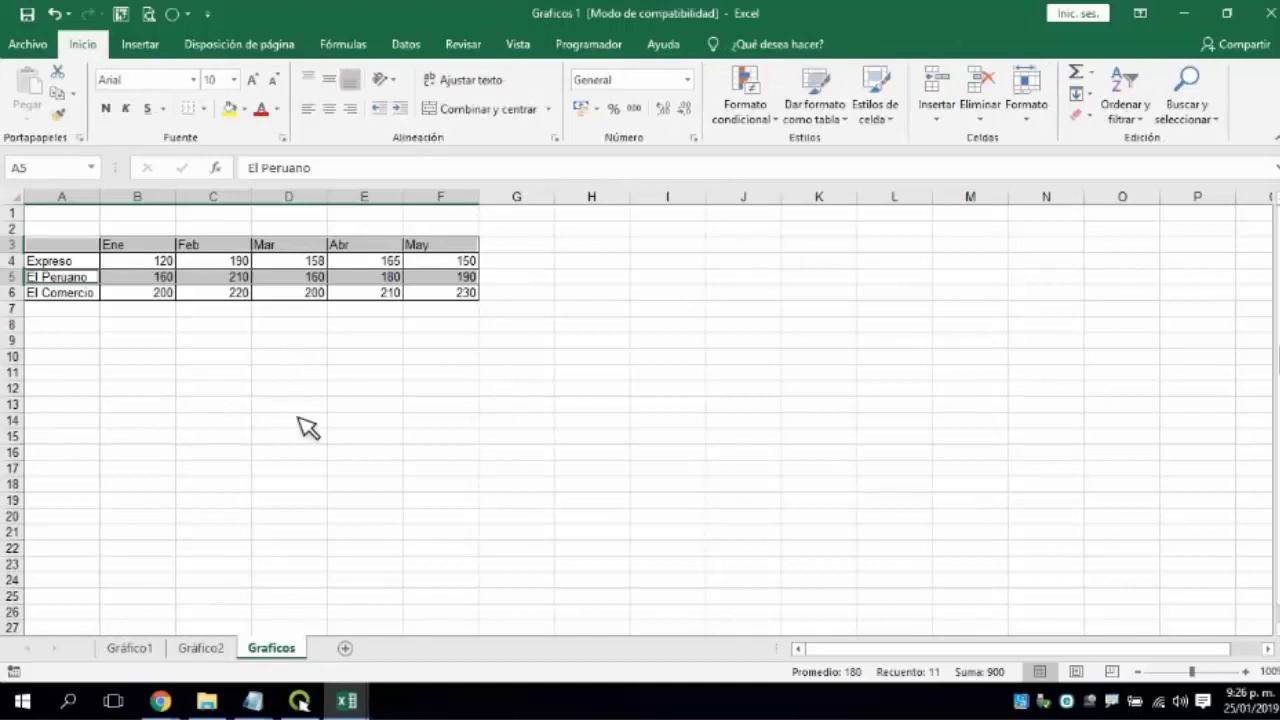
pyautogui.moveTo(1268, 638)
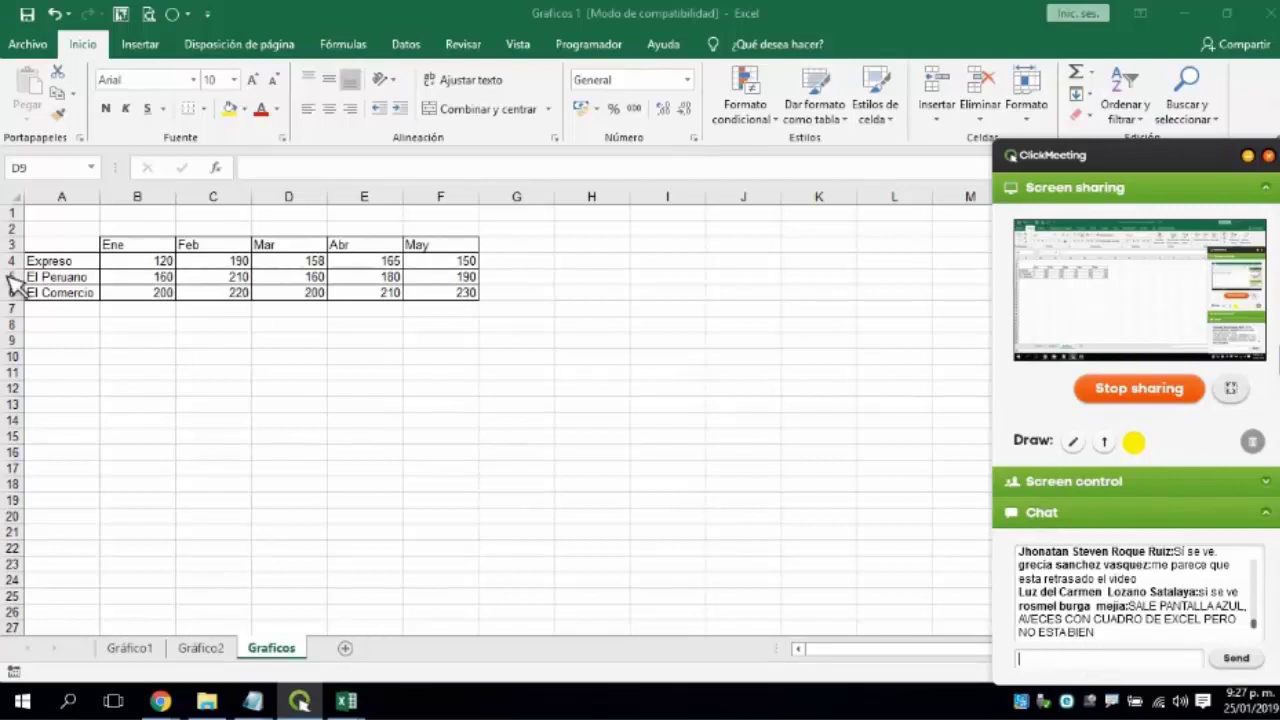
pyautogui.click(143, 345)
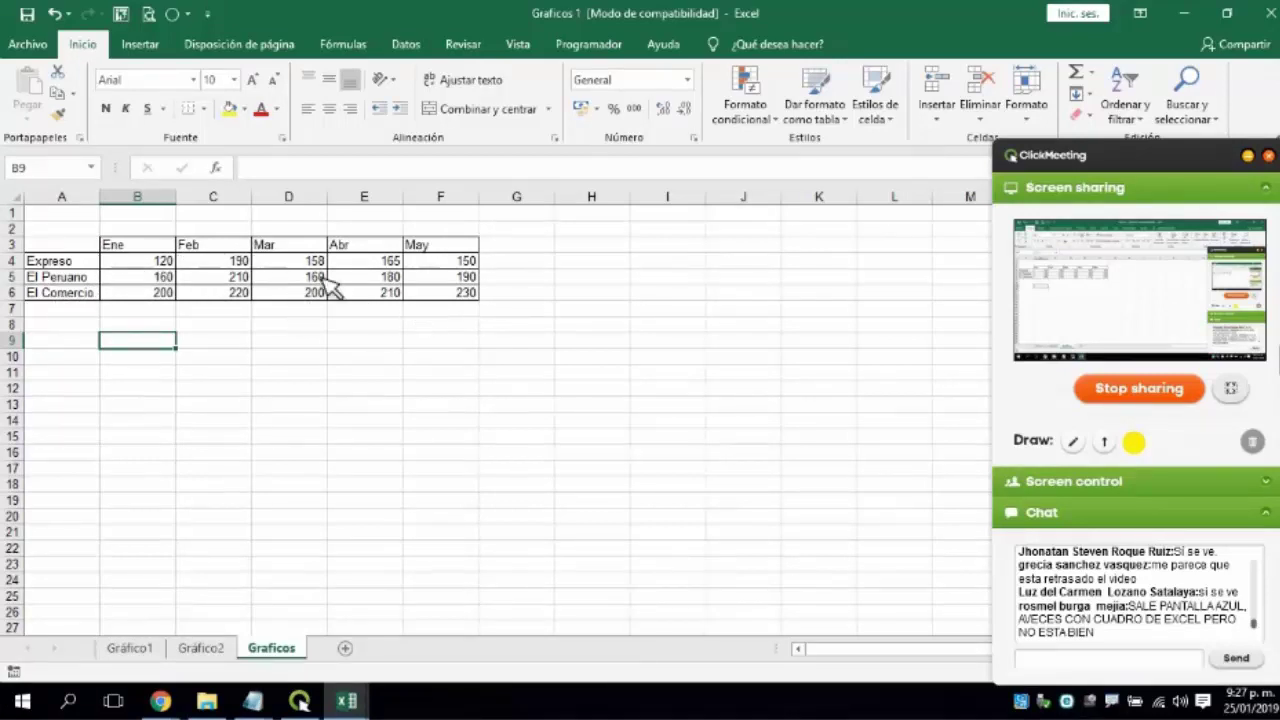
# Insert a 2-D clustered bar chart from the non-adjacent columns A3:A6, C3:C6 (Feb) and E3:E6 (Abr).
pyautogui.moveTo(85, 245); pyautogui.dragTo(78, 284)
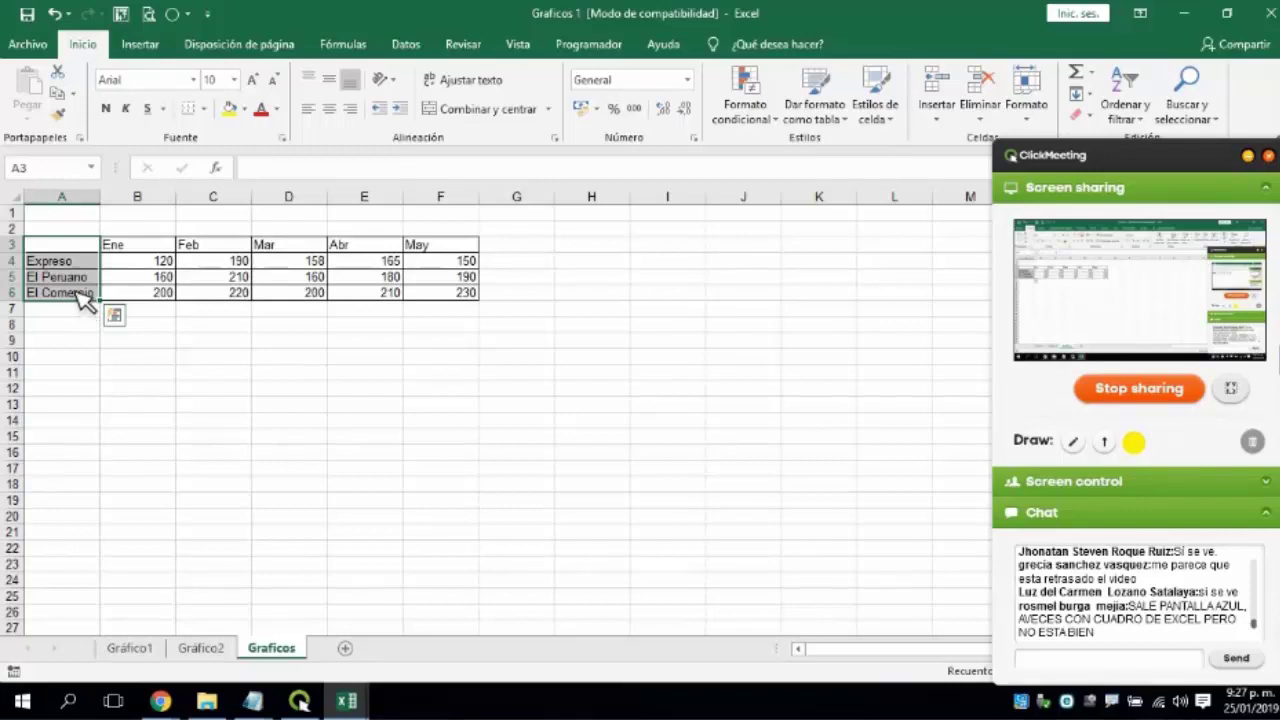
pyautogui.moveTo(213, 244); pyautogui.dragTo(228, 292)
pyautogui.moveTo(365, 245); pyautogui.dragTo(377, 294)
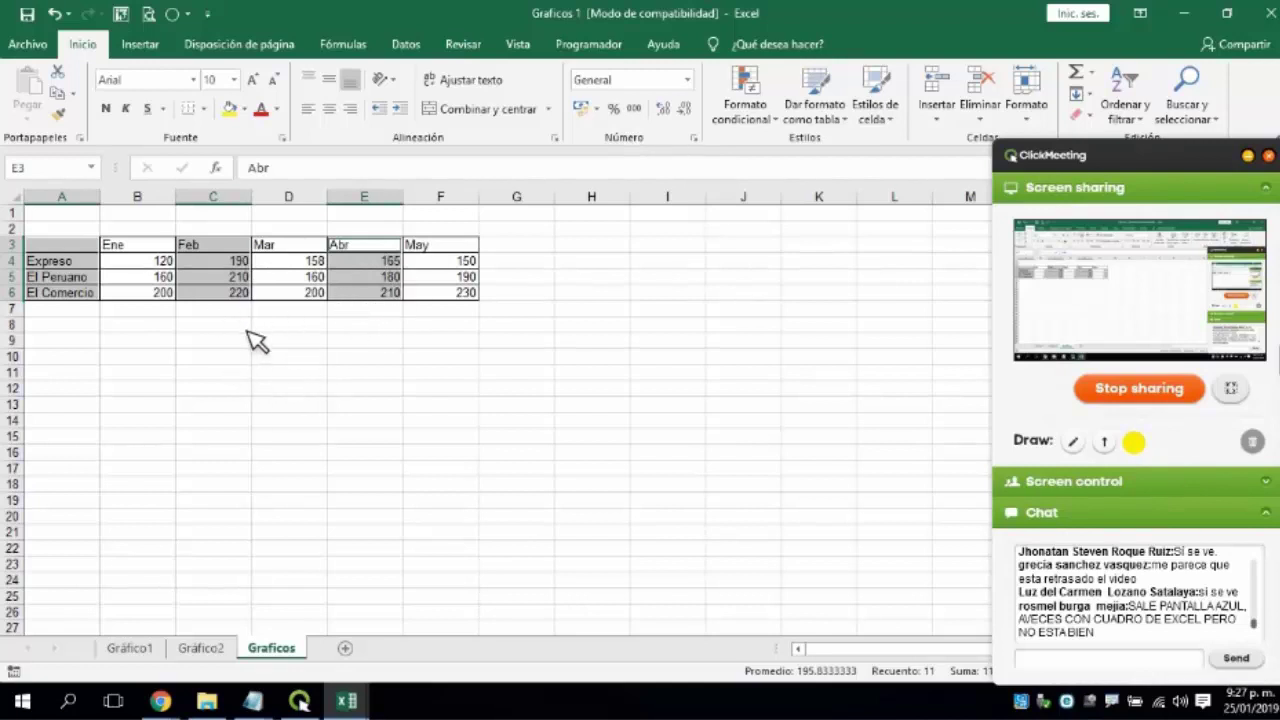
pyautogui.click(140, 46)
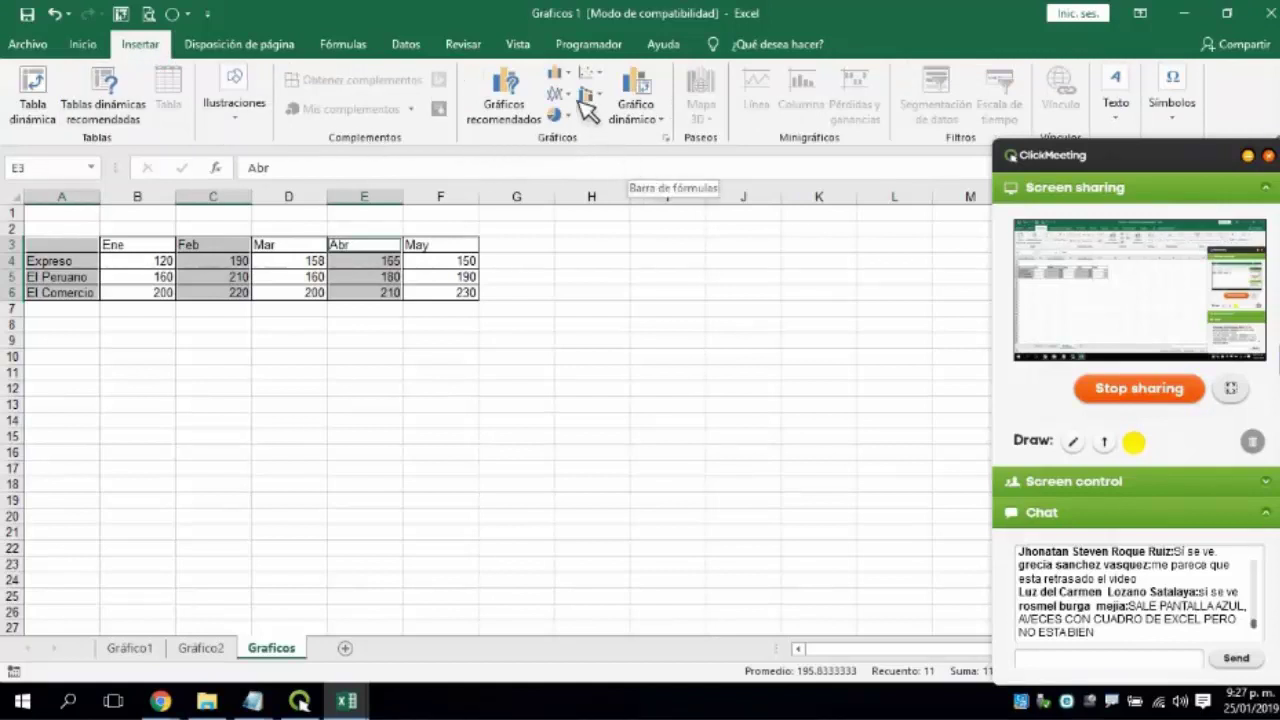
pyautogui.click(560, 75)
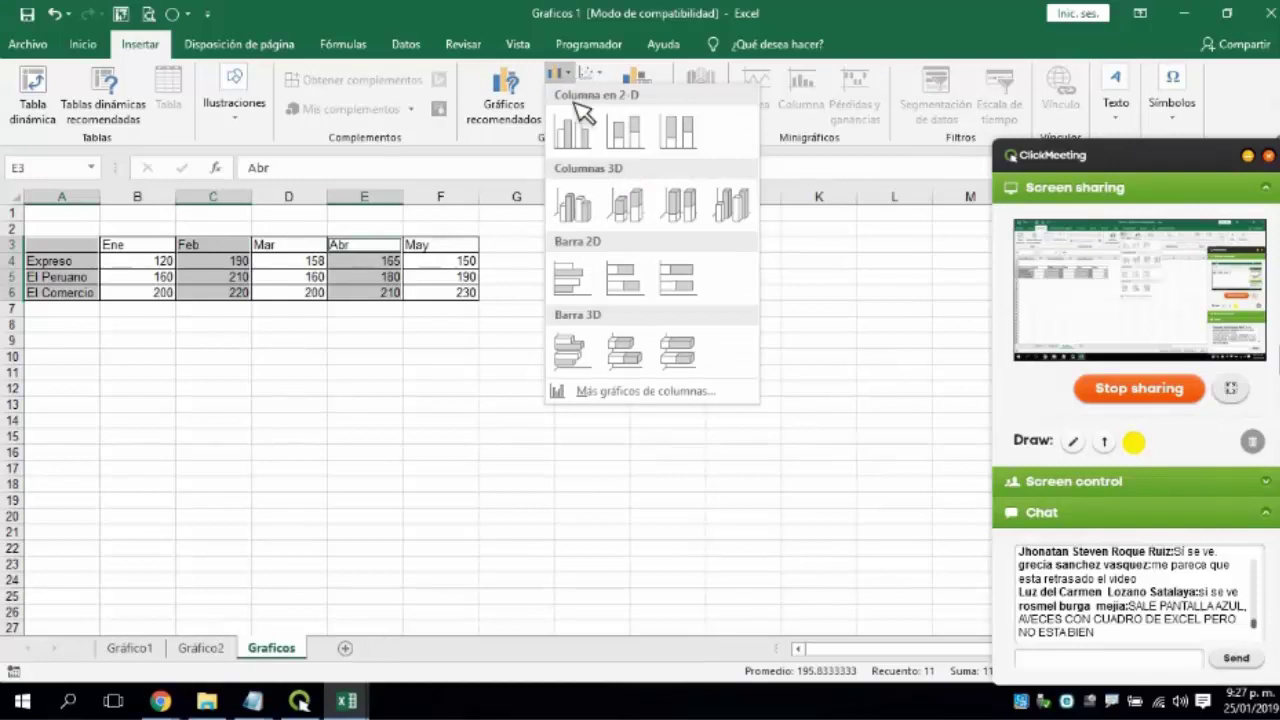
pyautogui.click(566, 272)
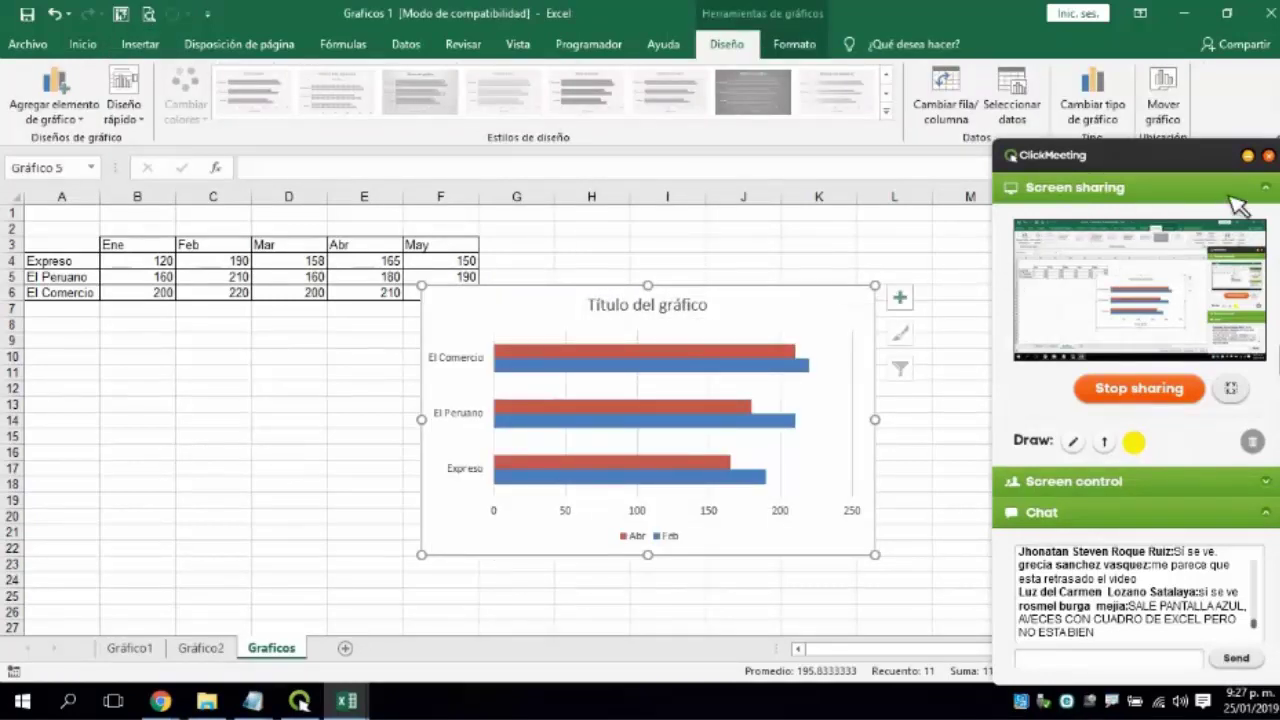
# Minimize the meeting panel and move the bar chart to a new sheet named Gráfico3.
pyautogui.click(1258, 157)
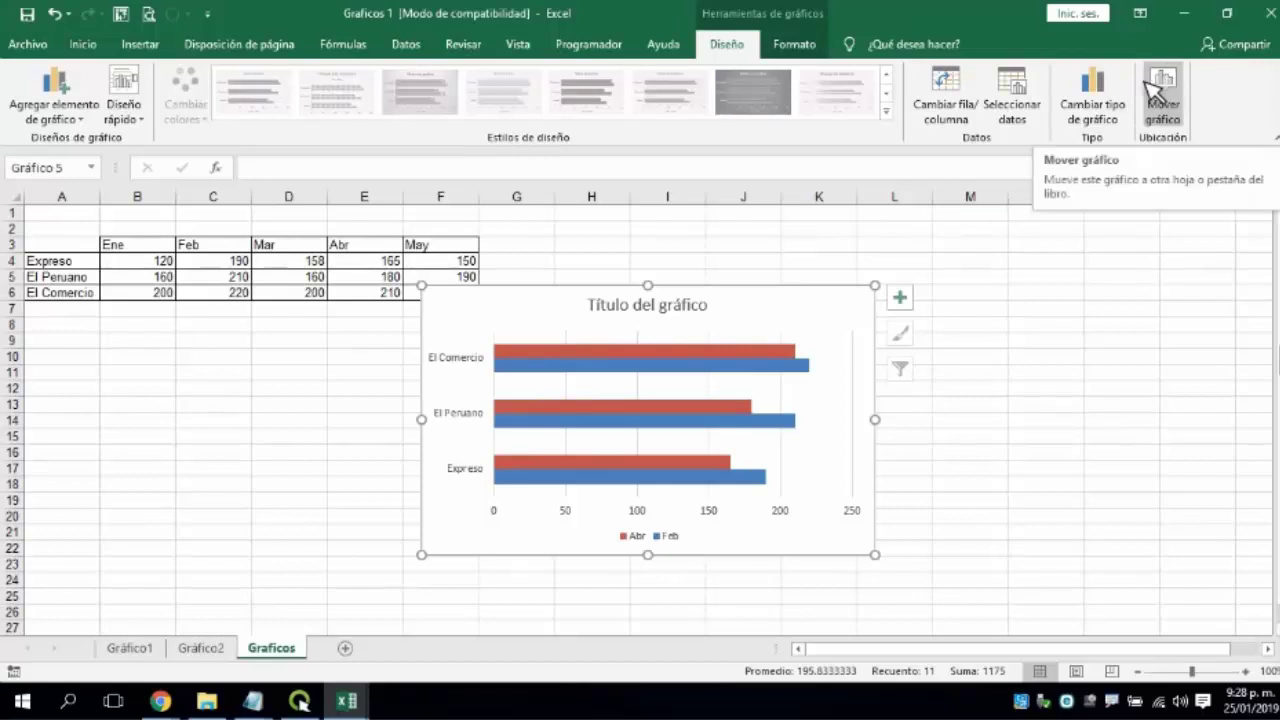
pyautogui.click(1176, 92)
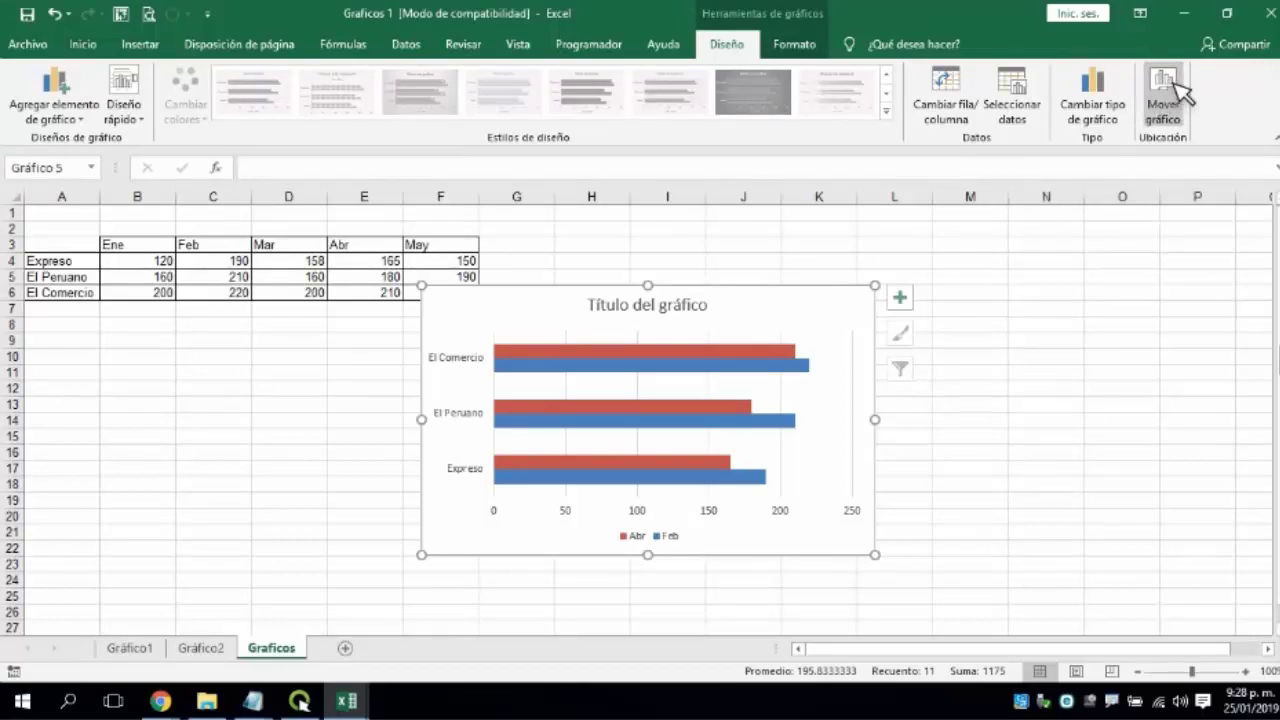
pyautogui.click(1176, 94)
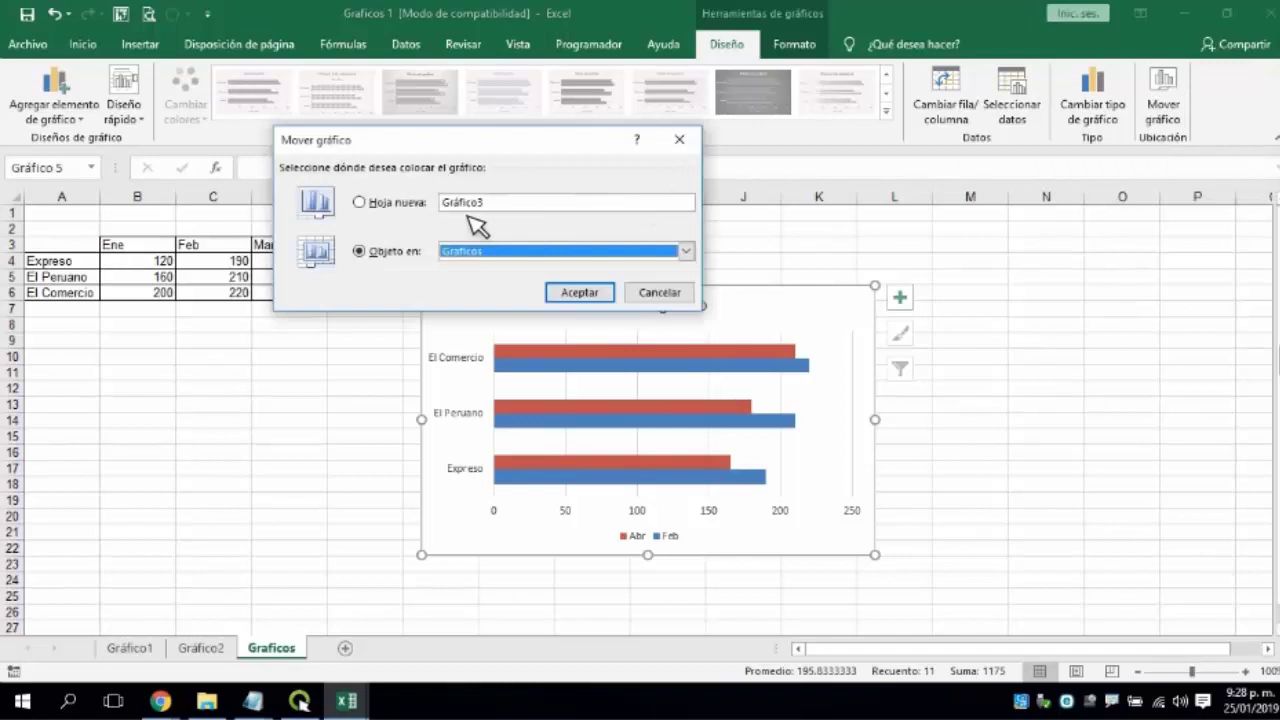
pyautogui.click(412, 205)
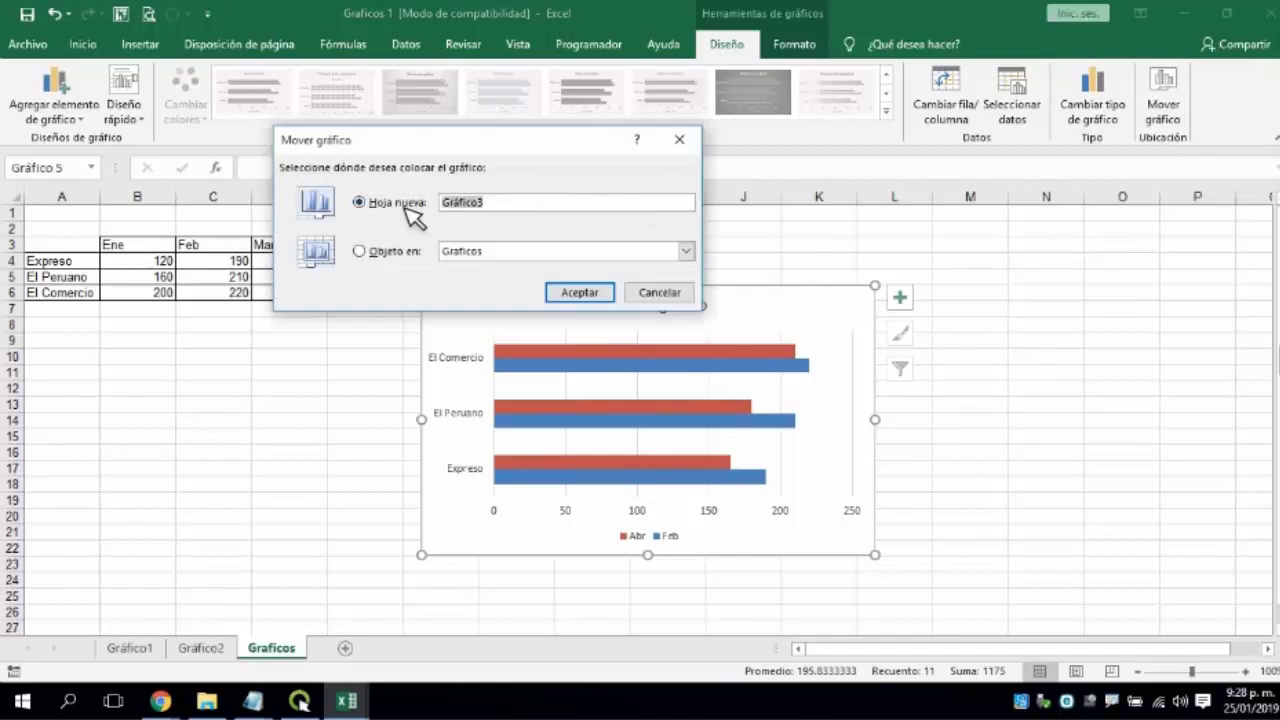
pyautogui.click(580, 293)
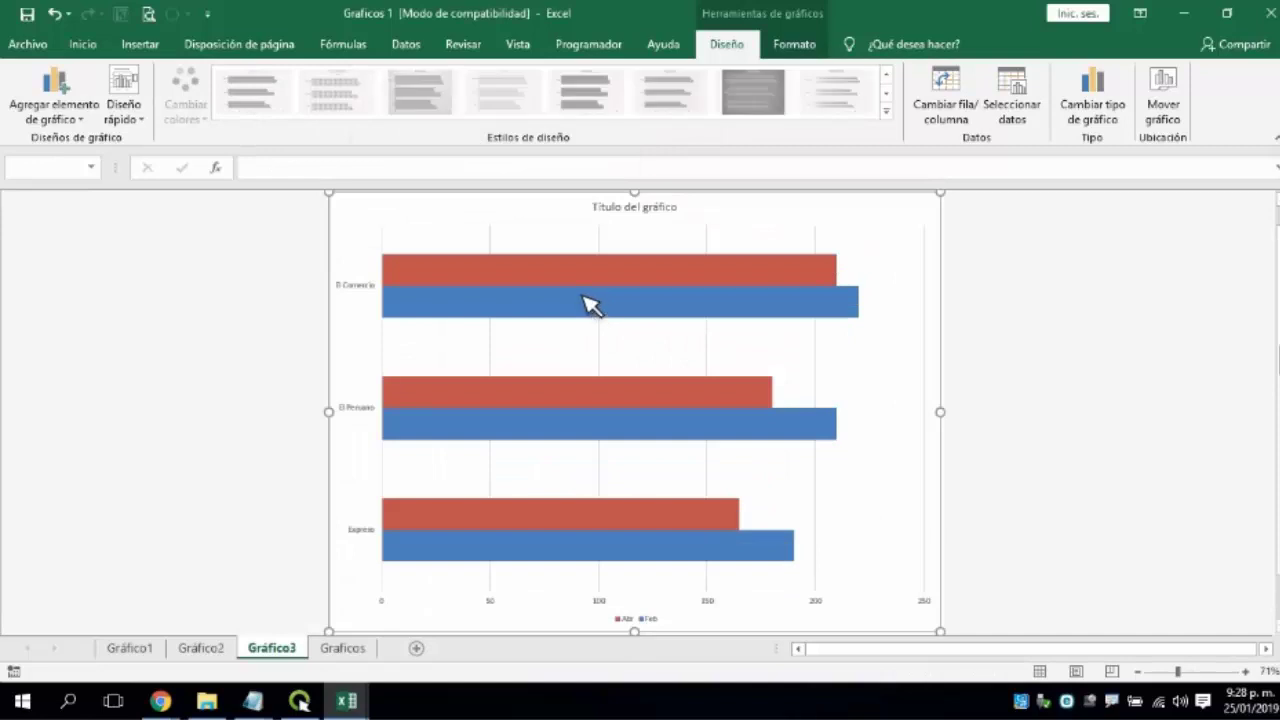
# Deselect the table on the Graficos sheet, review the chart sheets Gráfico1, Gráfico2 and Gráfico3, and return to Graficos.
pyautogui.click(342, 648)
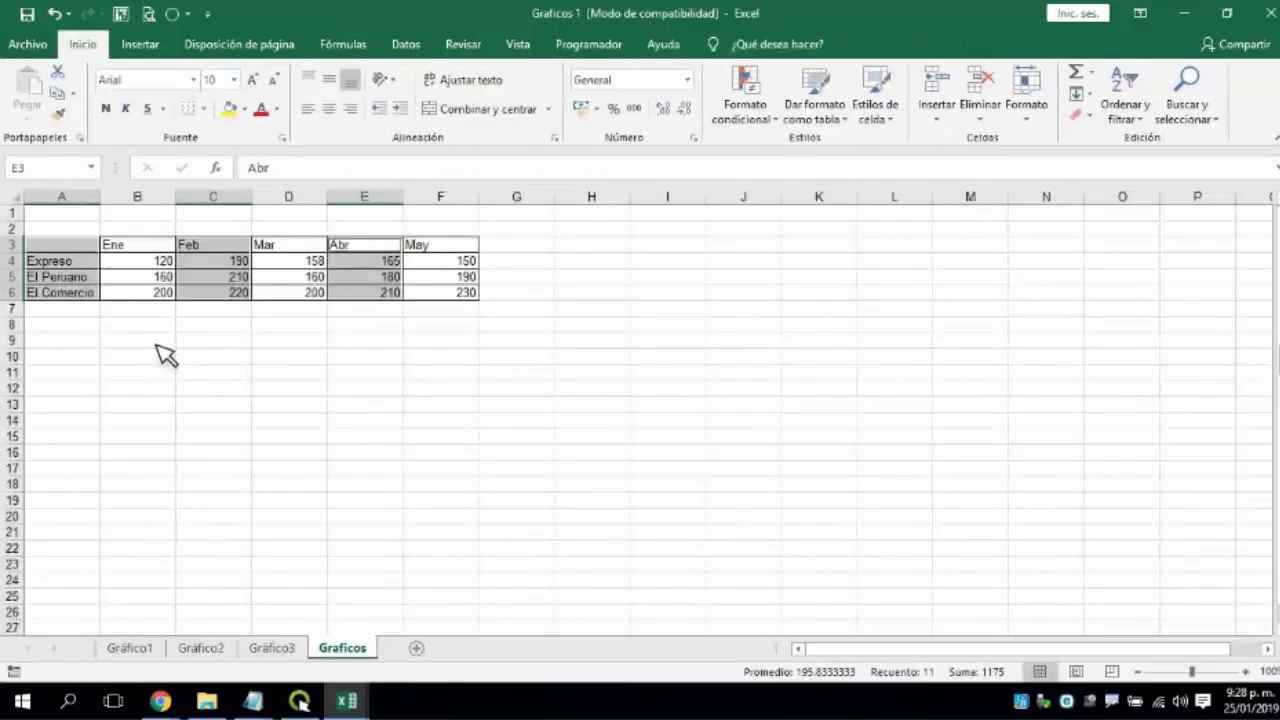
pyautogui.click(163, 354)
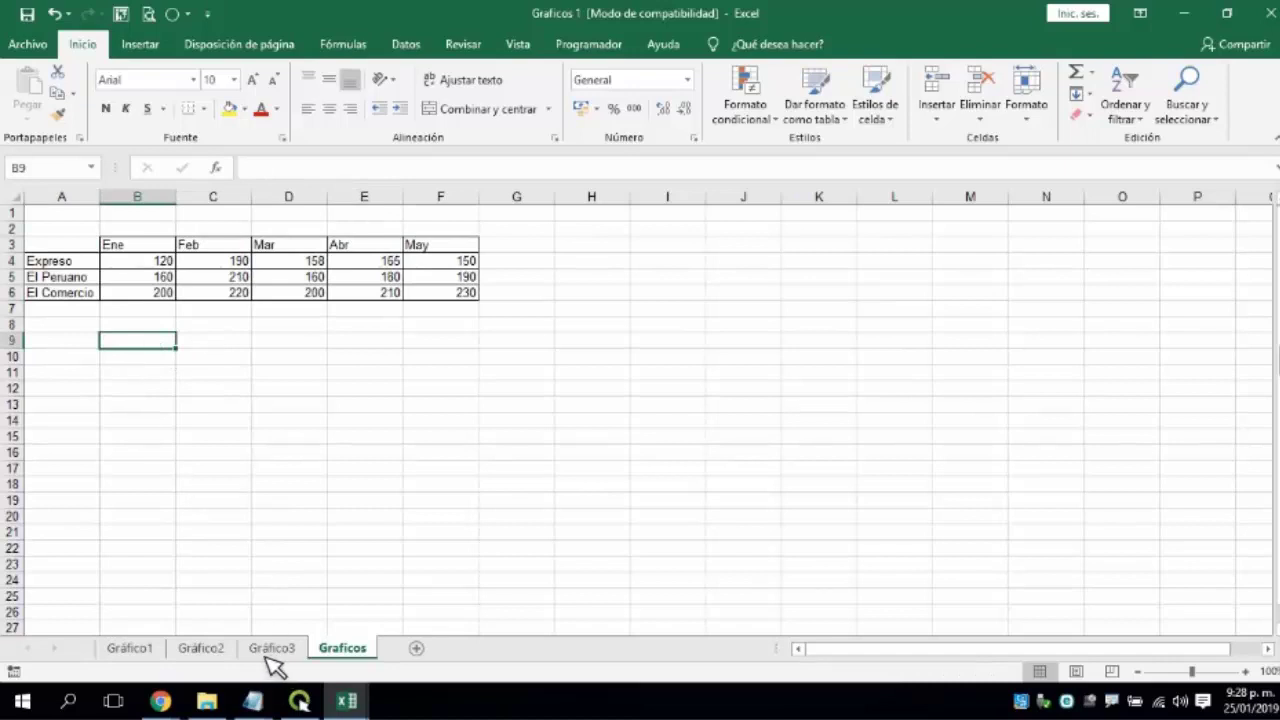
pyautogui.click(158, 652)
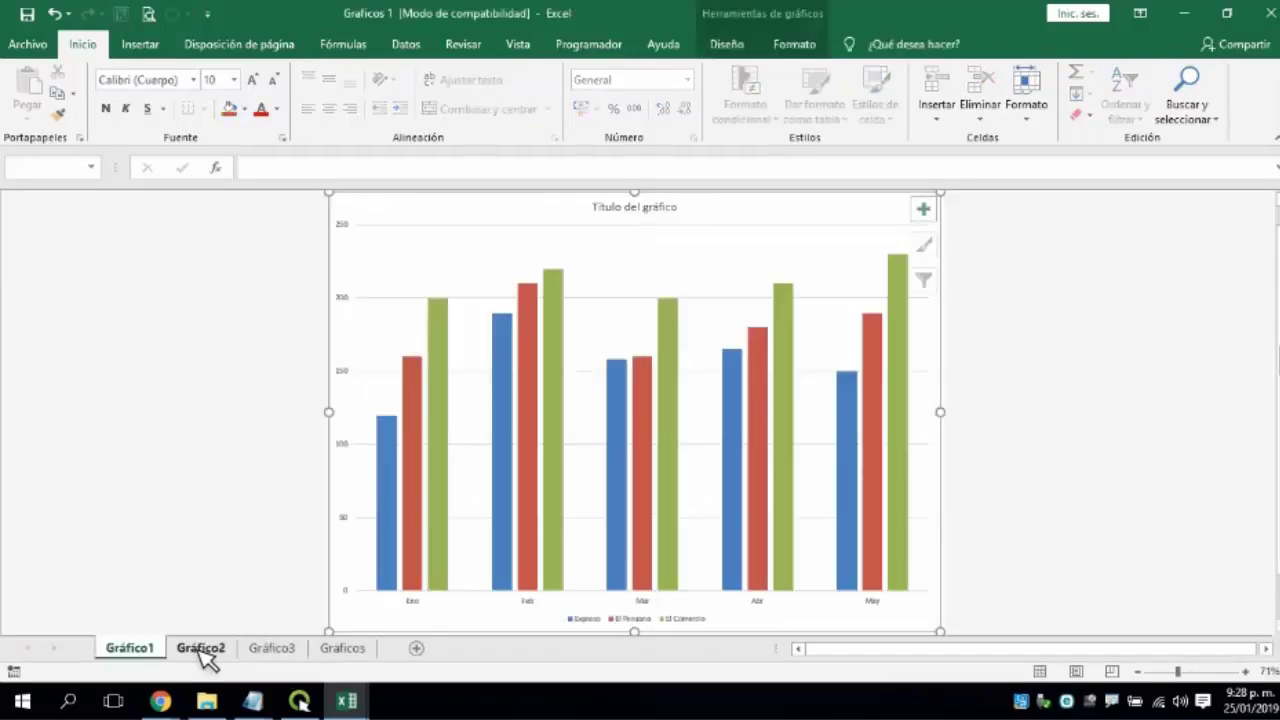
pyautogui.click(200, 648)
pyautogui.click(273, 649)
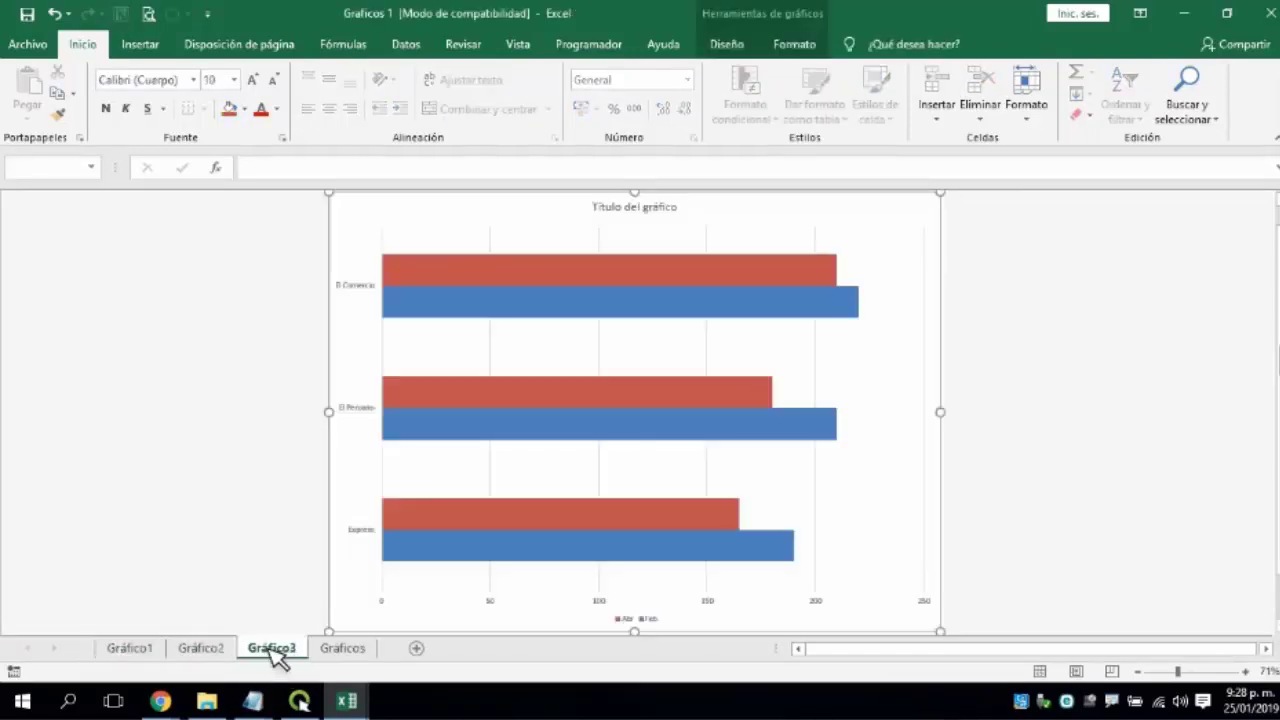
pyautogui.click(343, 649)
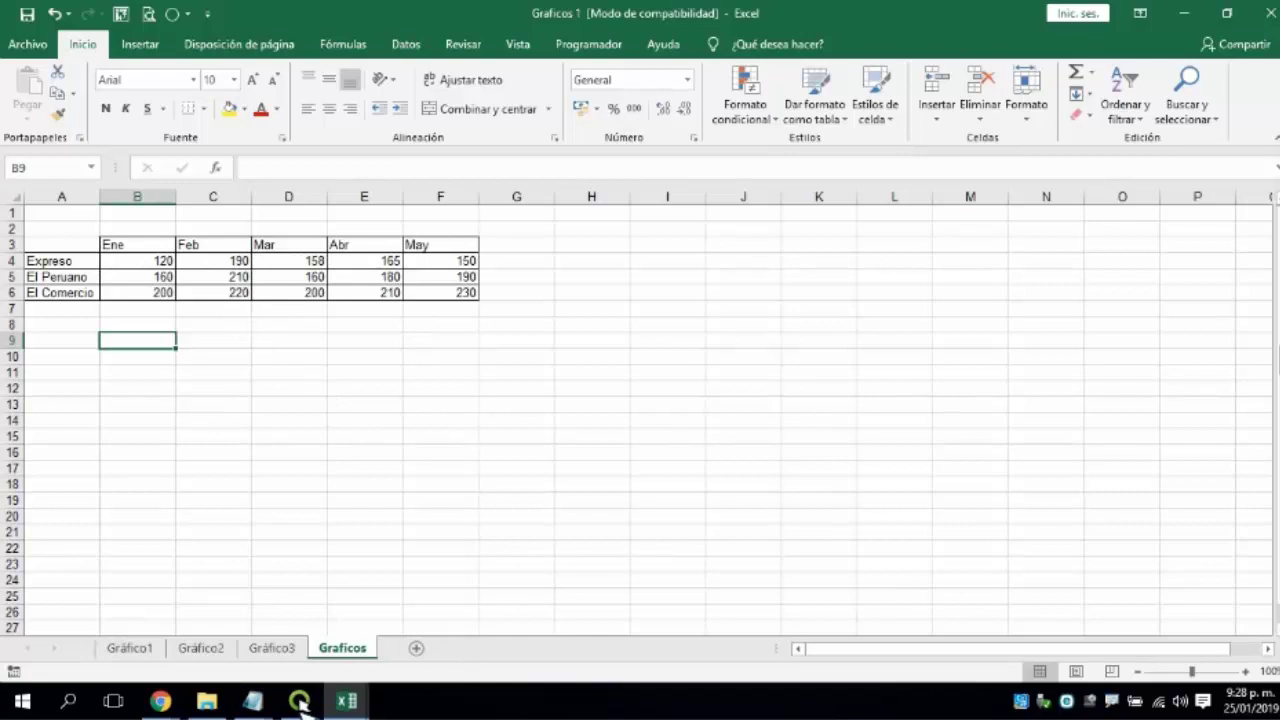
# Insert a 3-D area chart from the non-adjacent rows A3:F4 (headers and Expreso) and A6:F6 (El Comercio).
pyautogui.click(300, 701)
pyautogui.click(88, 250)
pyautogui.moveTo(185, 278); pyautogui.dragTo(450, 270)
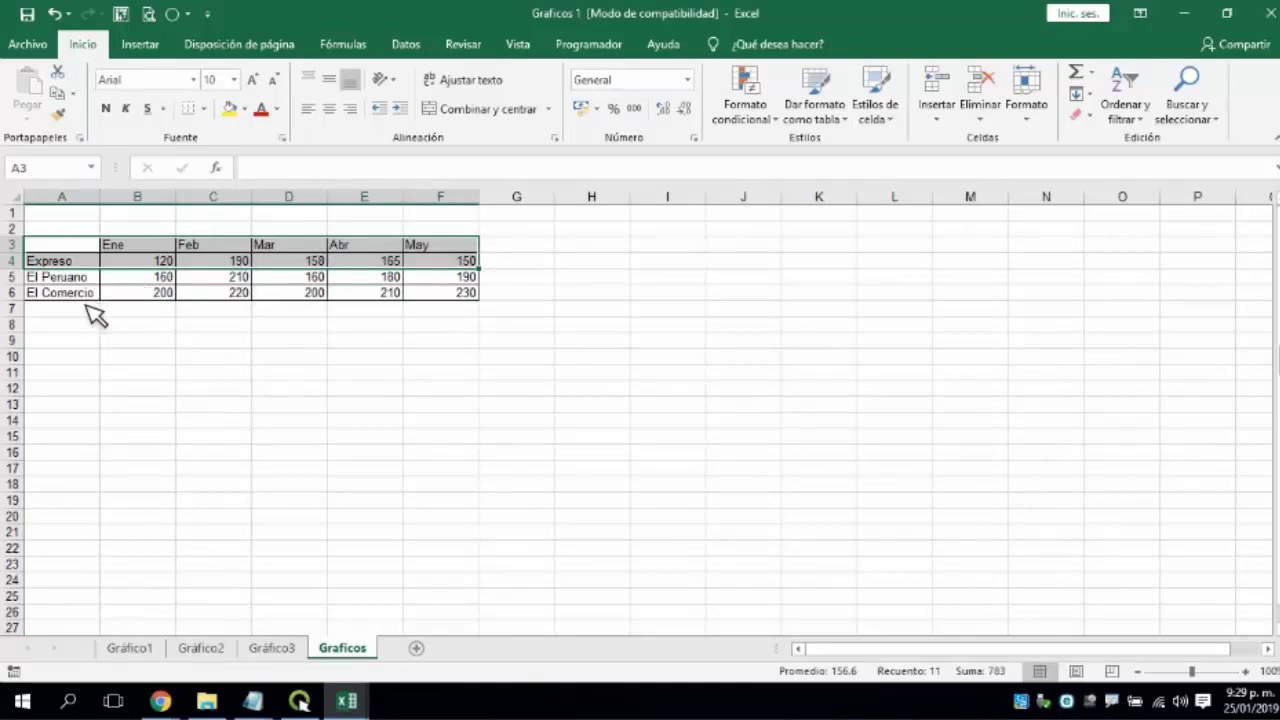
pyautogui.moveTo(58, 308); pyautogui.dragTo(446, 306)
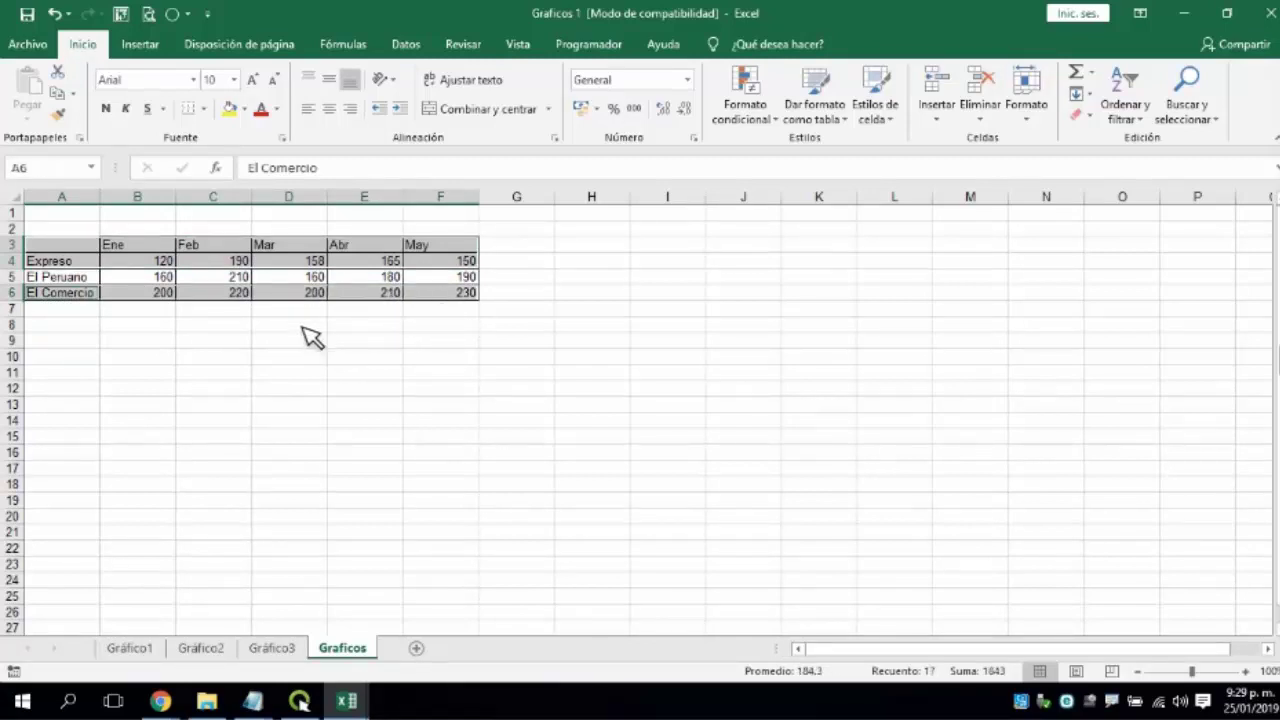
pyautogui.click(148, 48)
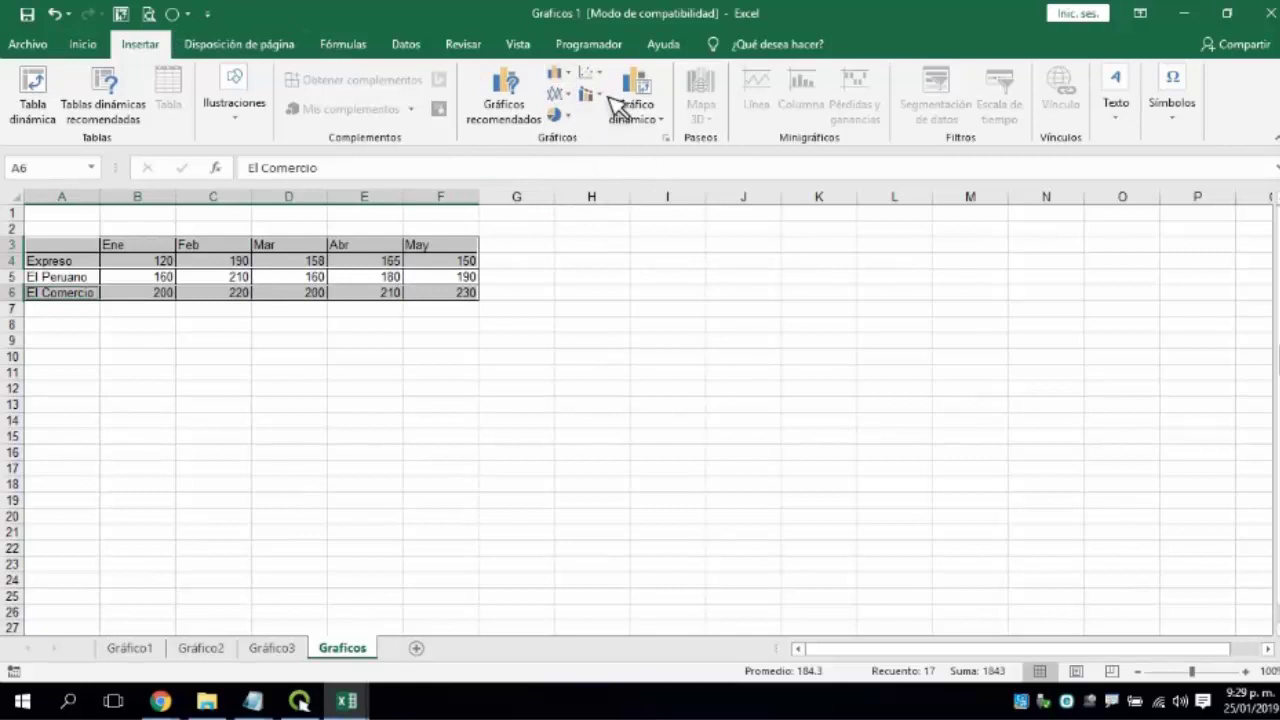
pyautogui.click(613, 97)
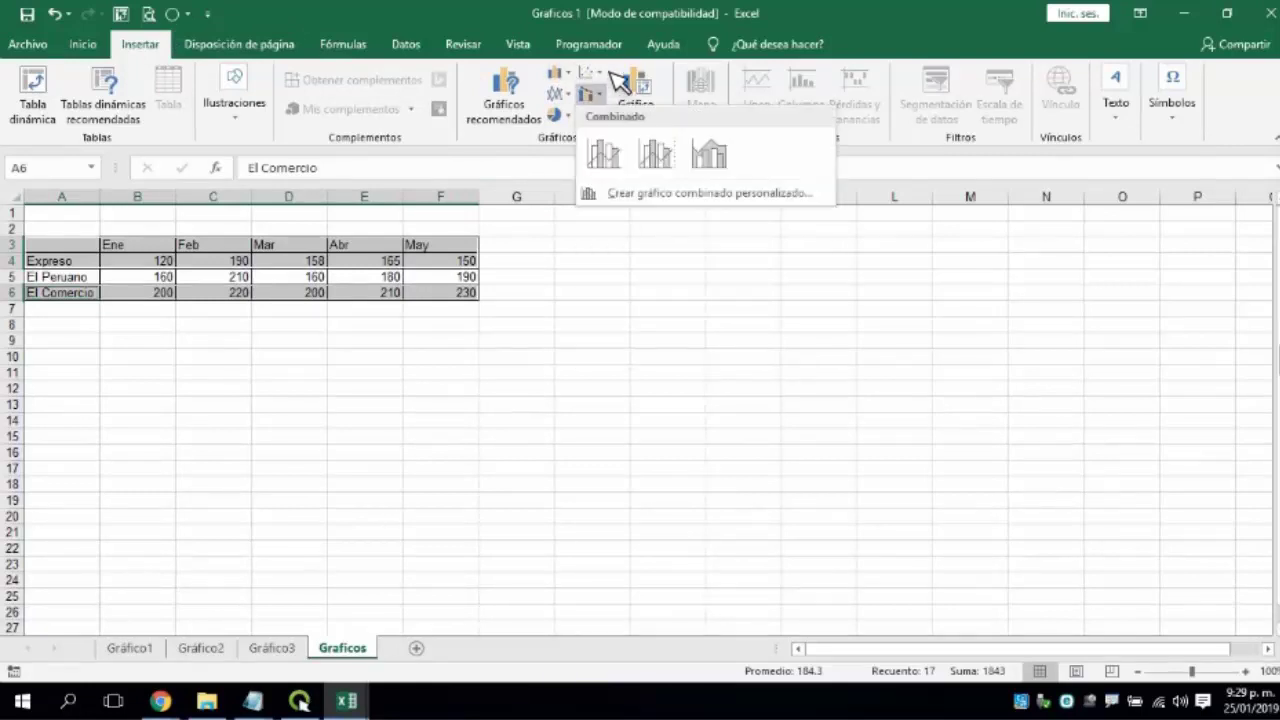
pyautogui.click(590, 73)
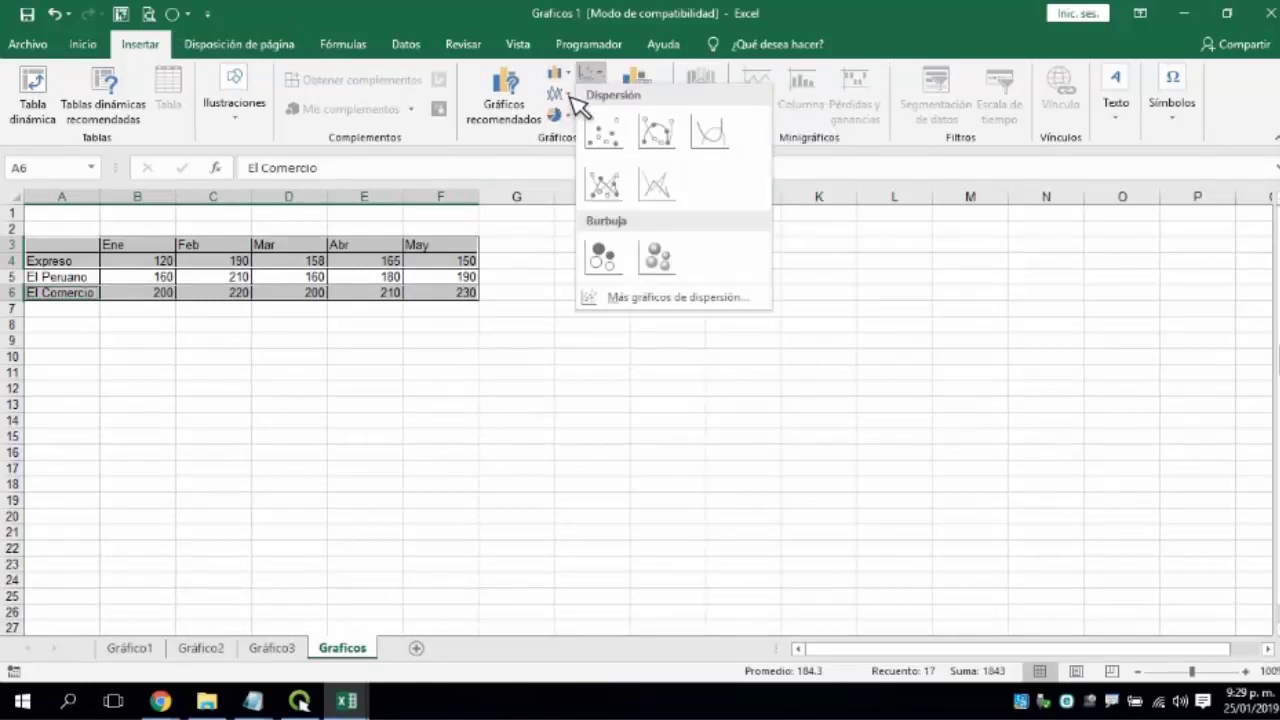
pyautogui.click(566, 94)
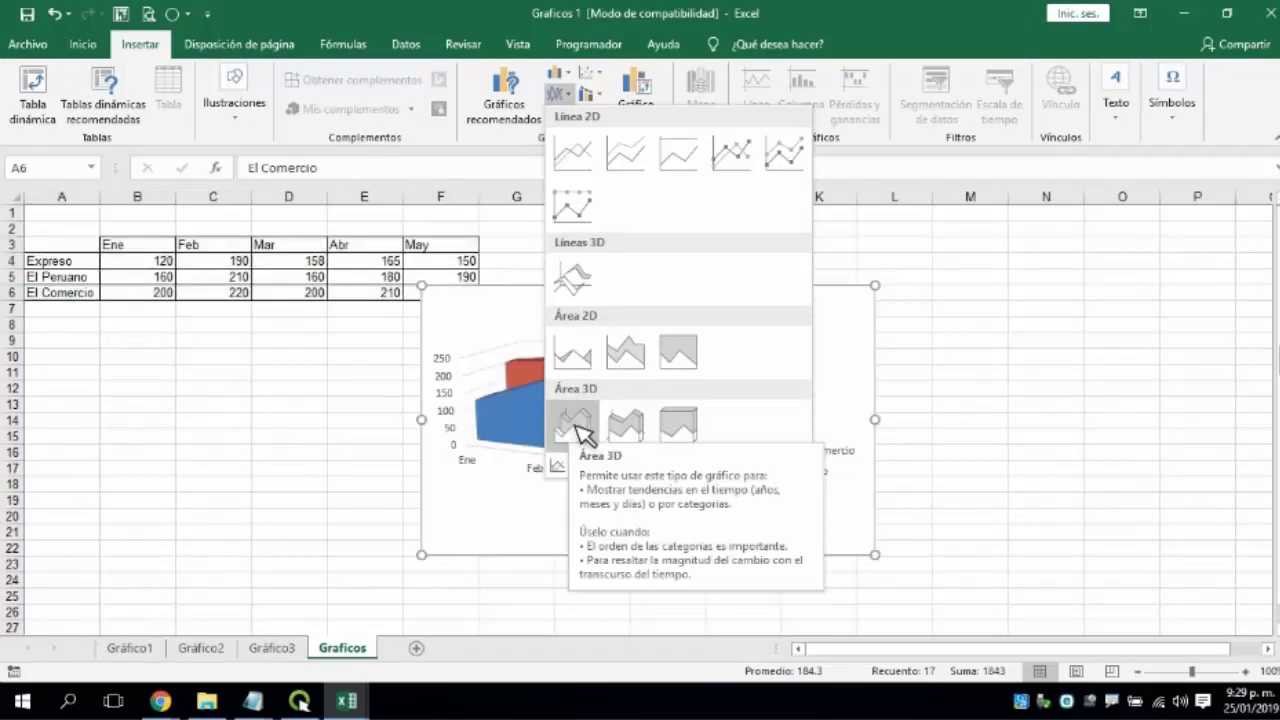
pyautogui.click(580, 425)
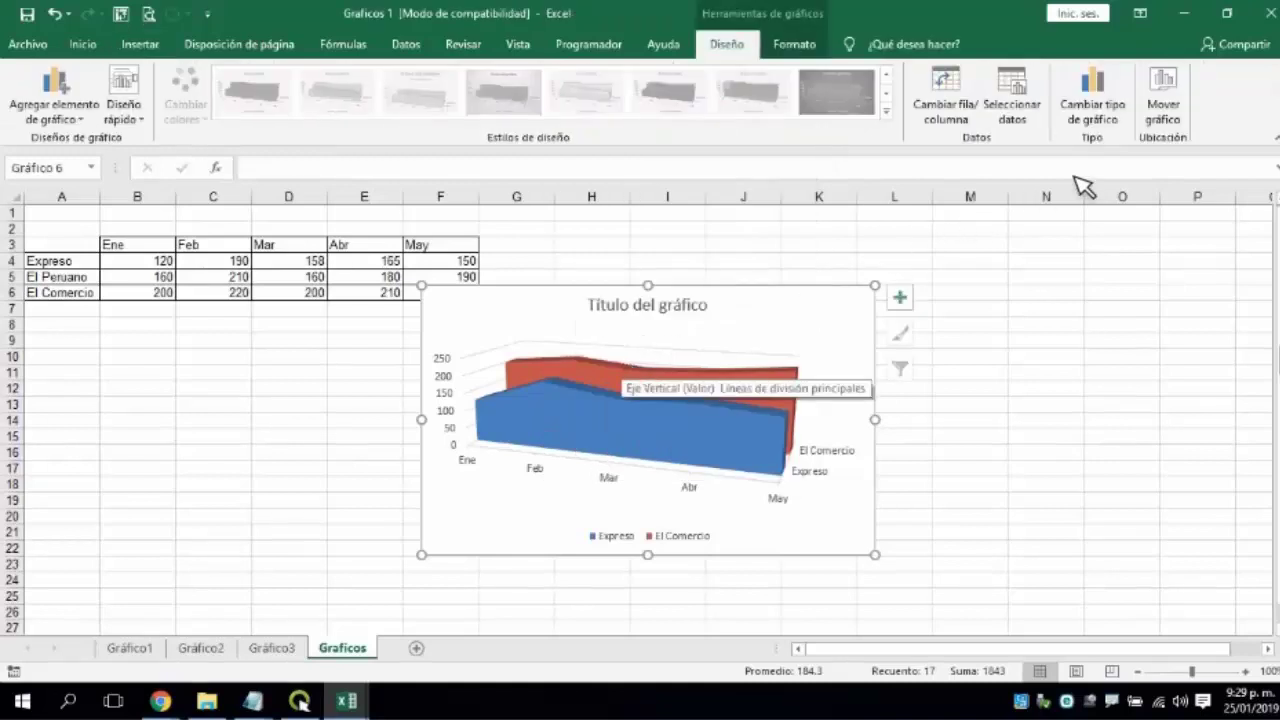
# Move the 3-D area chart to a new sheet named Gráfico4.
pyautogui.click(1163, 100)
pyautogui.click(385, 203)
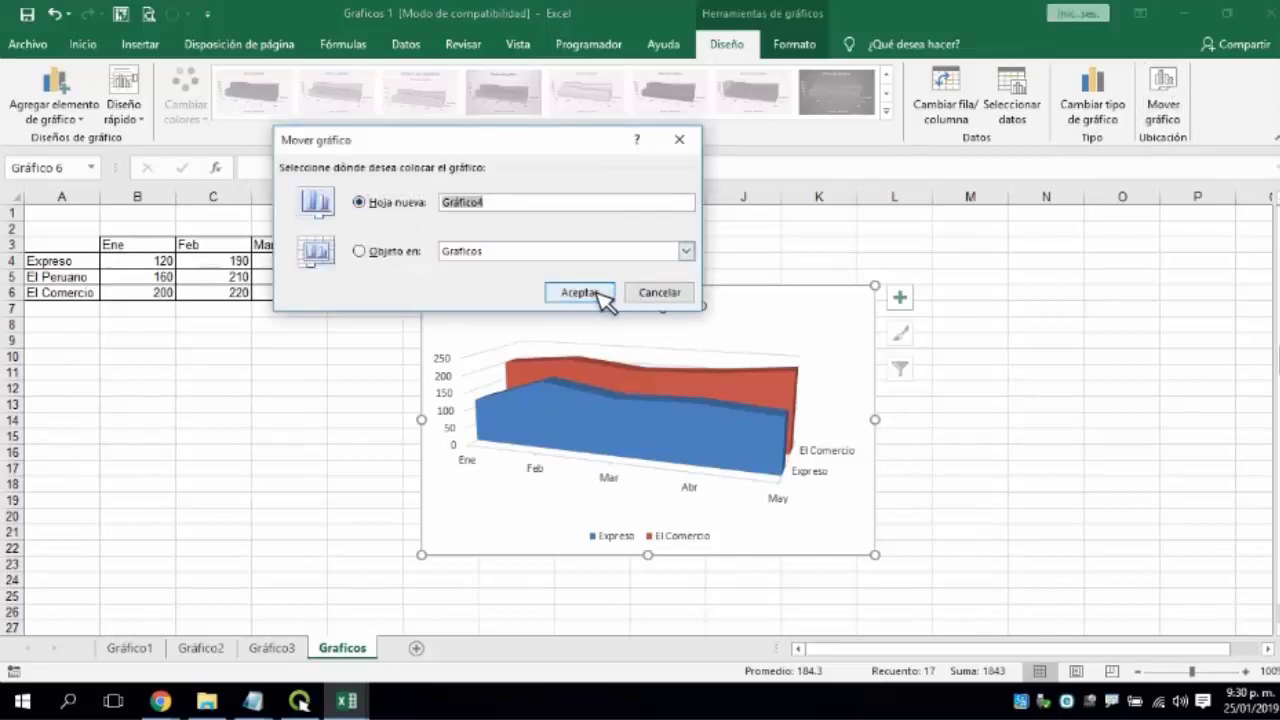
pyautogui.click(580, 292)
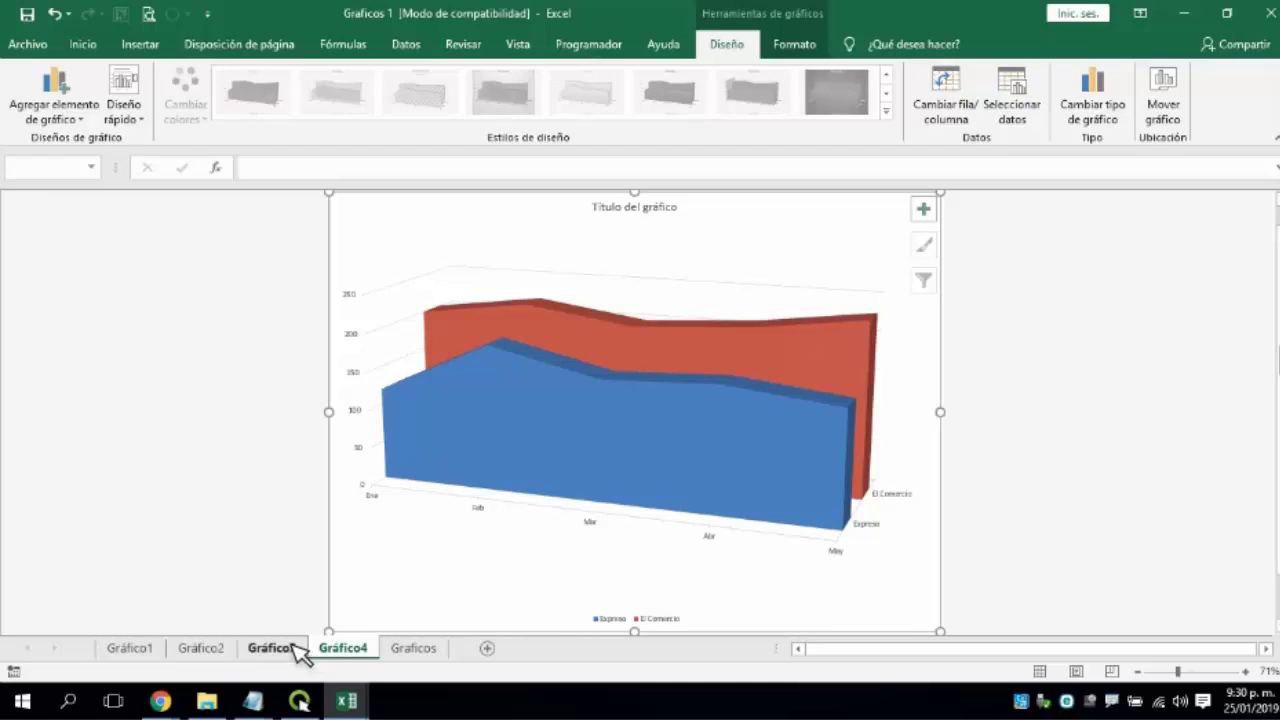
# Review the chart sheets Gráfico1 to Gráfico4, then return to the Graficos sheet and deselect the table by selecting cell D11.
pyautogui.click(250, 652)
pyautogui.click(175, 655)
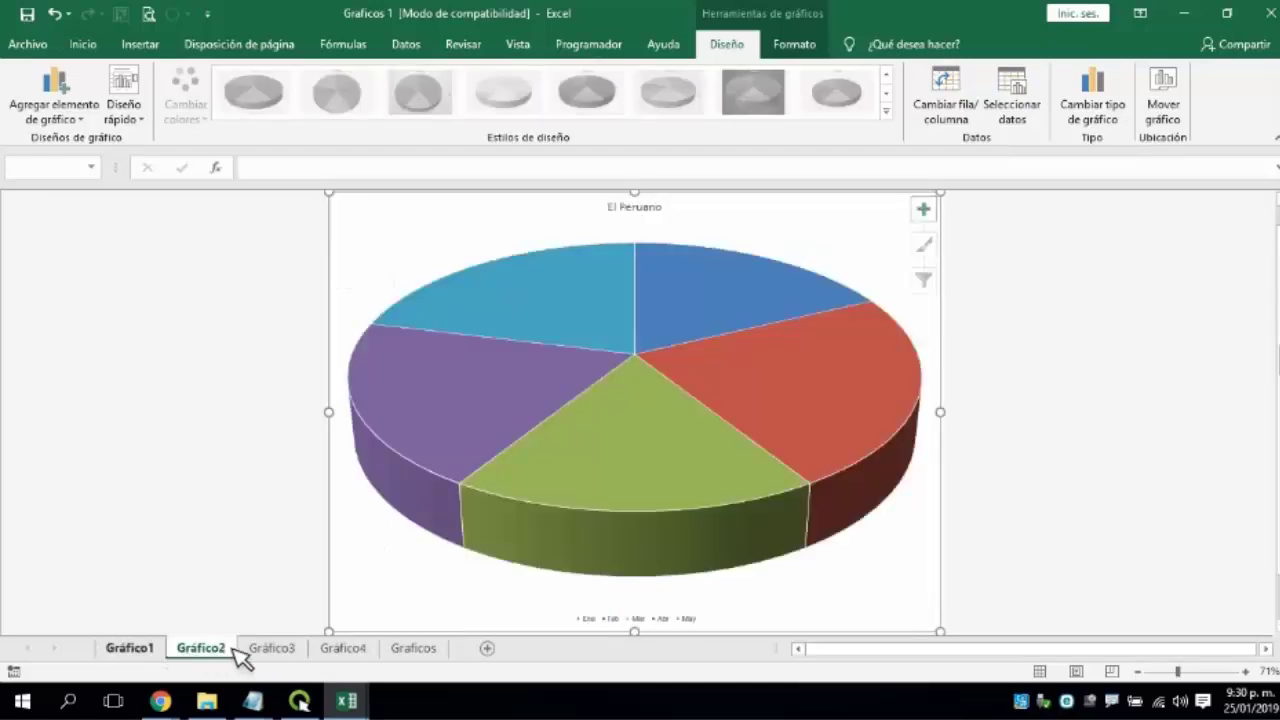
pyautogui.click(271, 650)
pyautogui.click(343, 650)
pyautogui.click(416, 650)
pyautogui.click(337, 372)
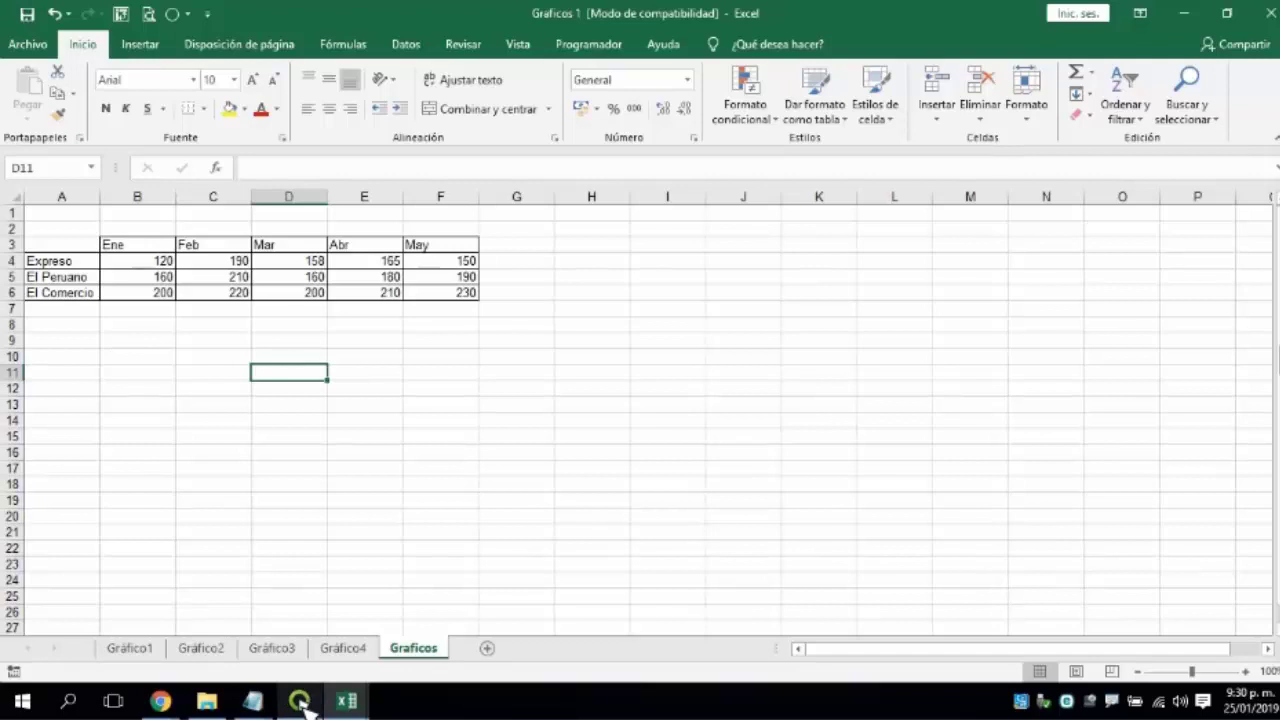
# Bring back the ClickMeeting panel and select the empty cell D10 outside the table.
pyautogui.click(300, 701)
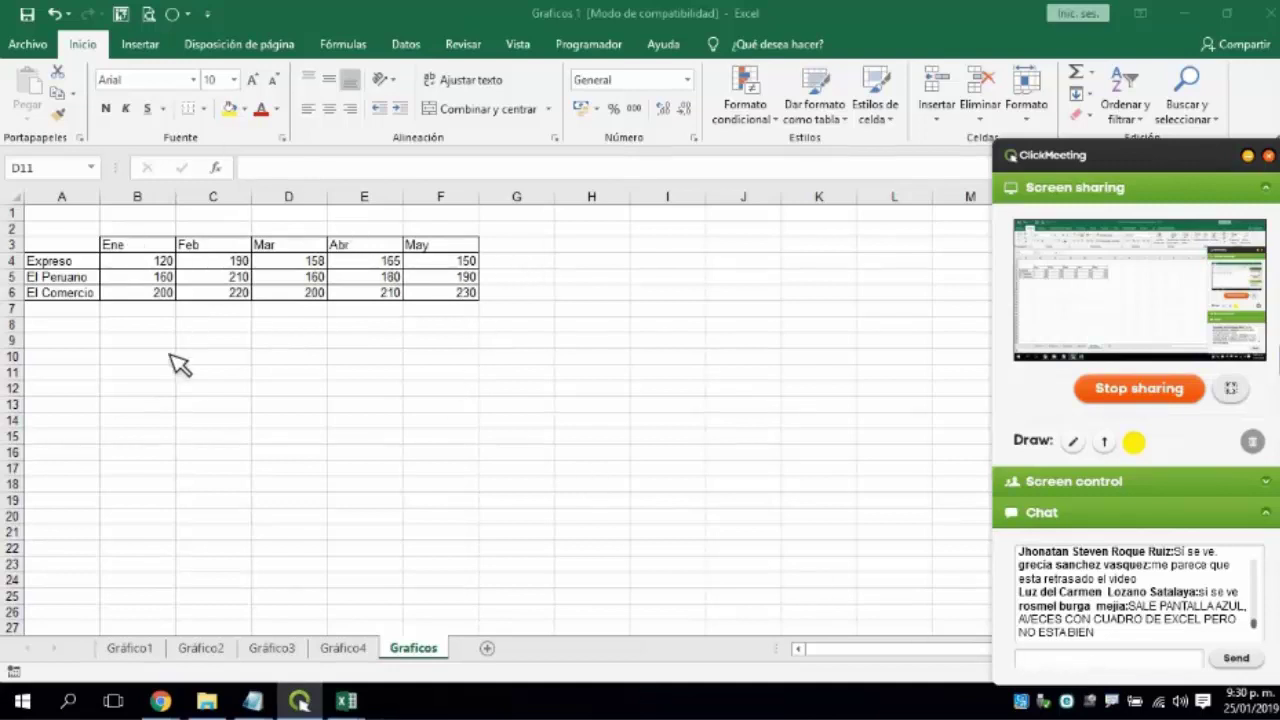
pyautogui.click(274, 352)
pyautogui.click(410, 344)
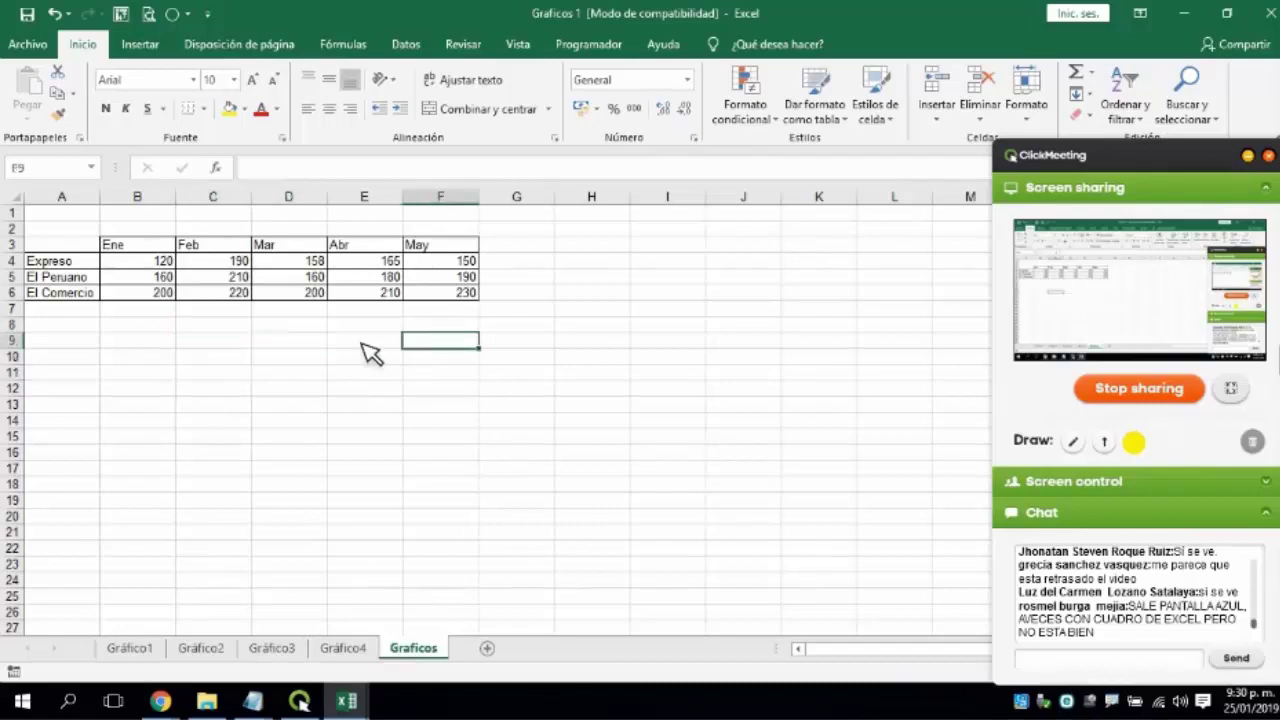
pyautogui.click(355, 344)
pyautogui.click(306, 358)
pyautogui.click(306, 373)
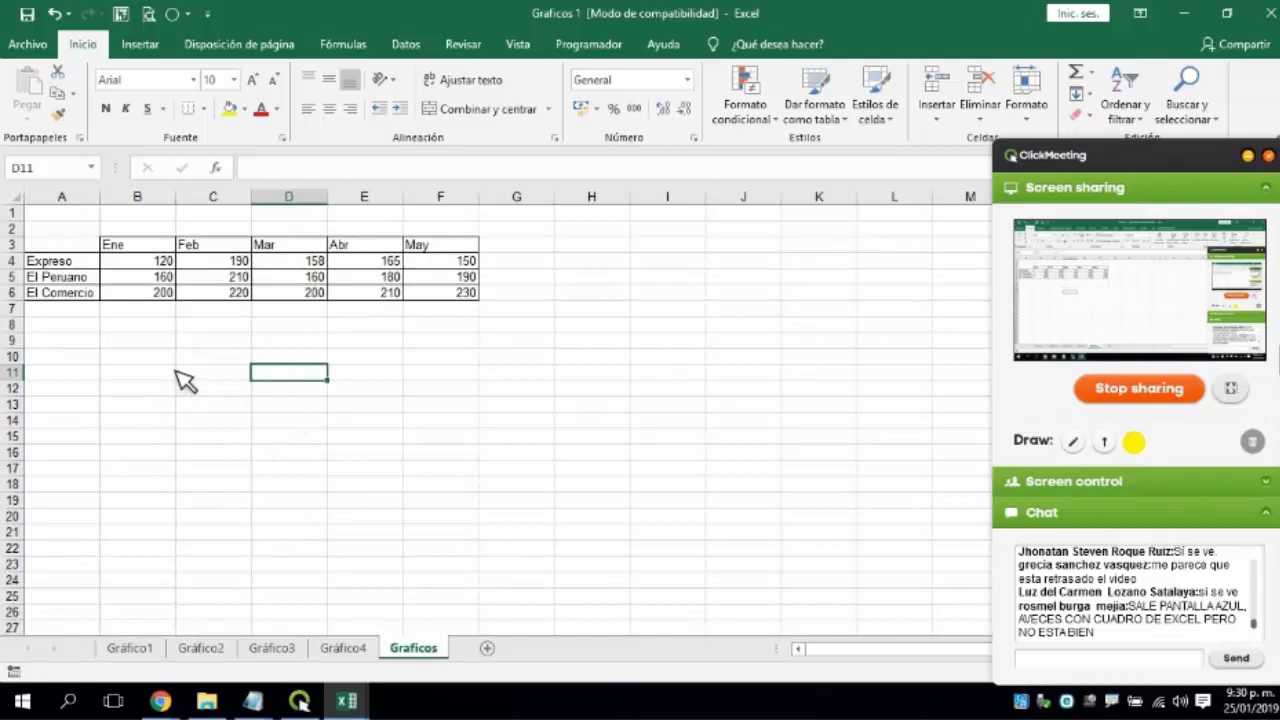
pyautogui.click(296, 359)
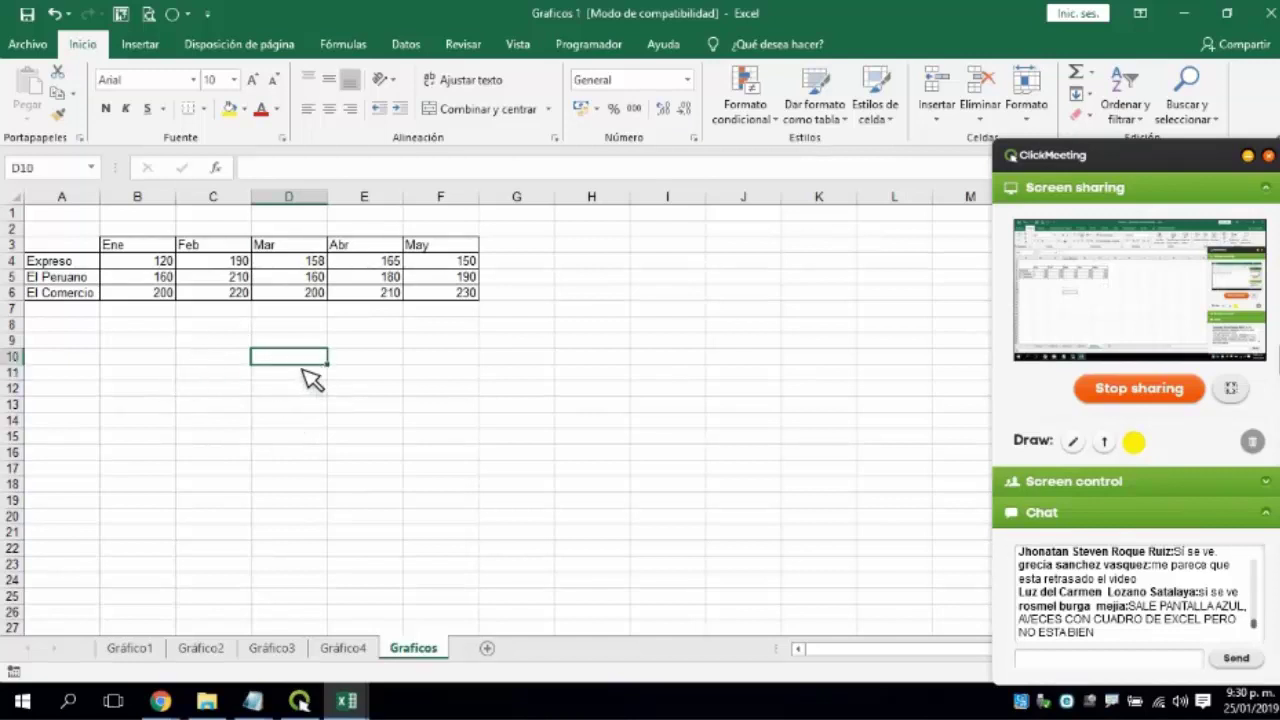
# Insert an empty 2-D clustered column chart without selected data and place it just below the table.
pyautogui.click(140, 45)
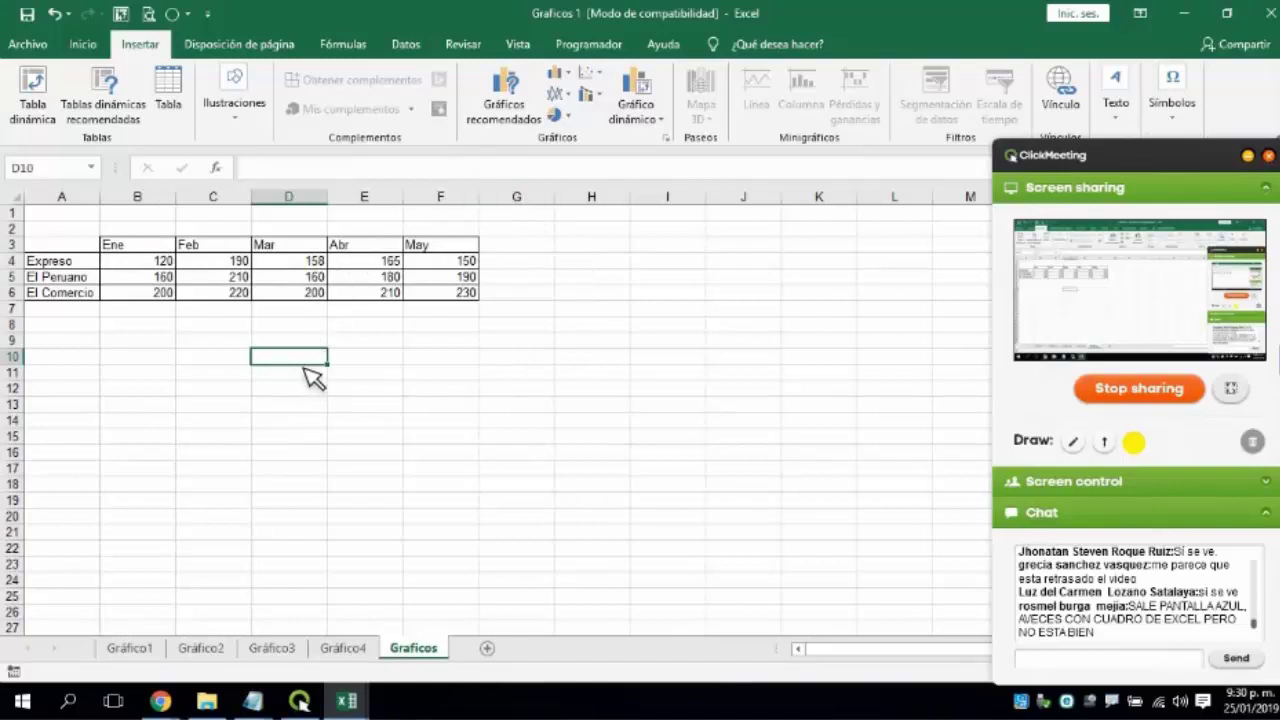
pyautogui.click(586, 88)
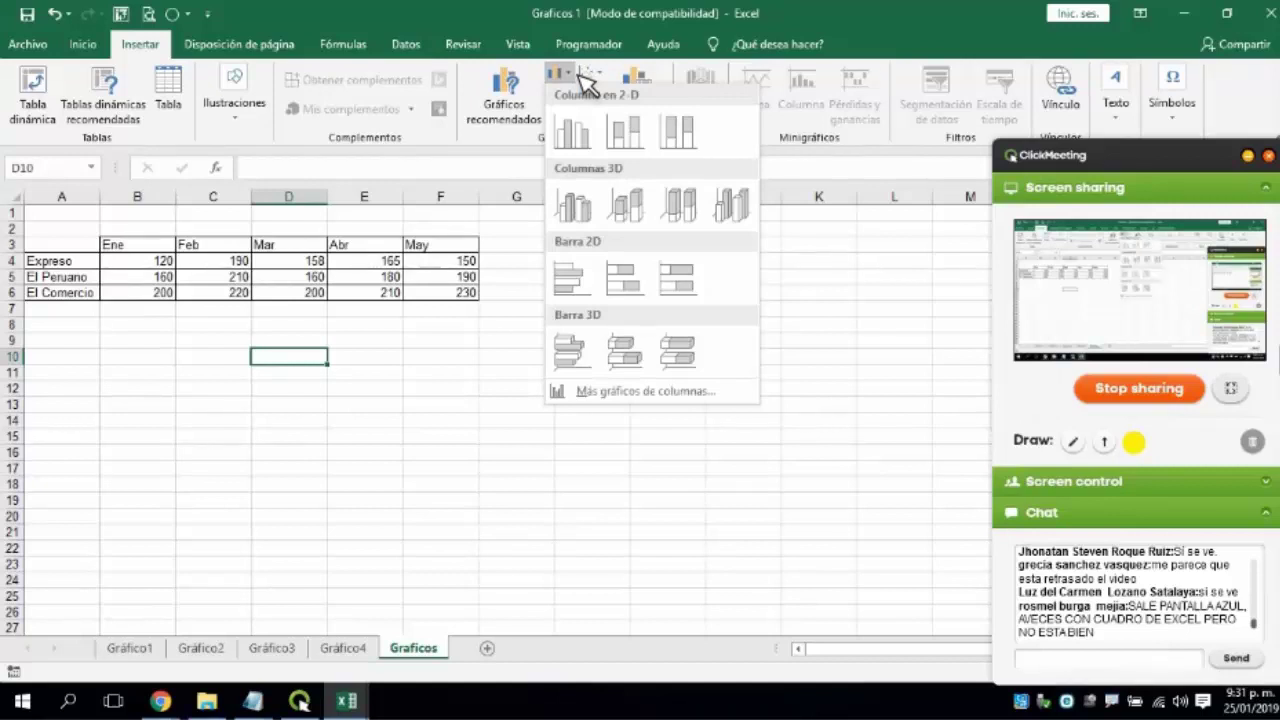
pyautogui.click(594, 140)
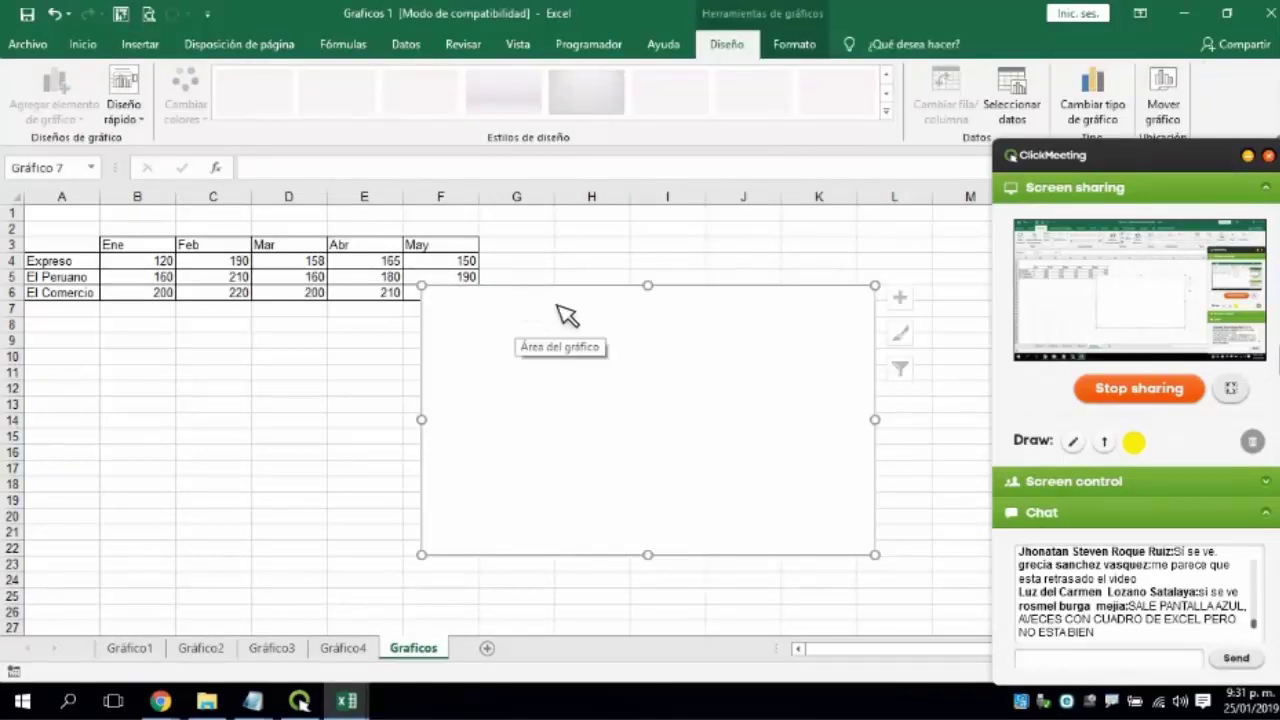
pyautogui.moveTo(527, 302); pyautogui.dragTo(286, 330)
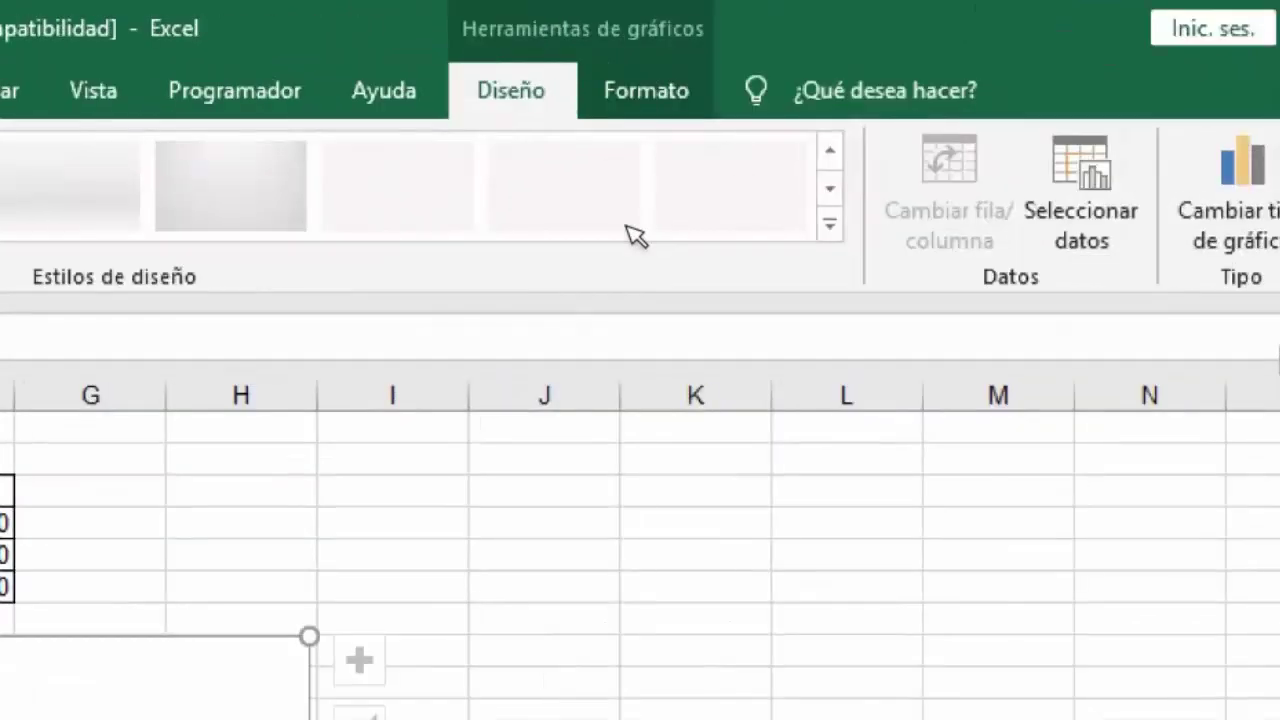
# Annotate the screen with red arrows pointing to Diseño and Seleccionar datos, and frame Seleccionar datos with a red rectangle.
pyautogui.moveTo(629, 217); pyautogui.dragTo(704, 72)
pyautogui.moveTo(386, 148)
pyautogui.mouseDown()
pyautogui.moveTo(425, 135)
pyautogui.moveTo(438, 185)
pyautogui.mouseUp()
pyautogui.moveTo(432, 238)
pyautogui.mouseDown()
pyautogui.moveTo(655, 250)
pyautogui.moveTo(786, 214)
pyautogui.moveTo(928, 222)
pyautogui.moveTo(882, 280)
pyautogui.mouseUp()
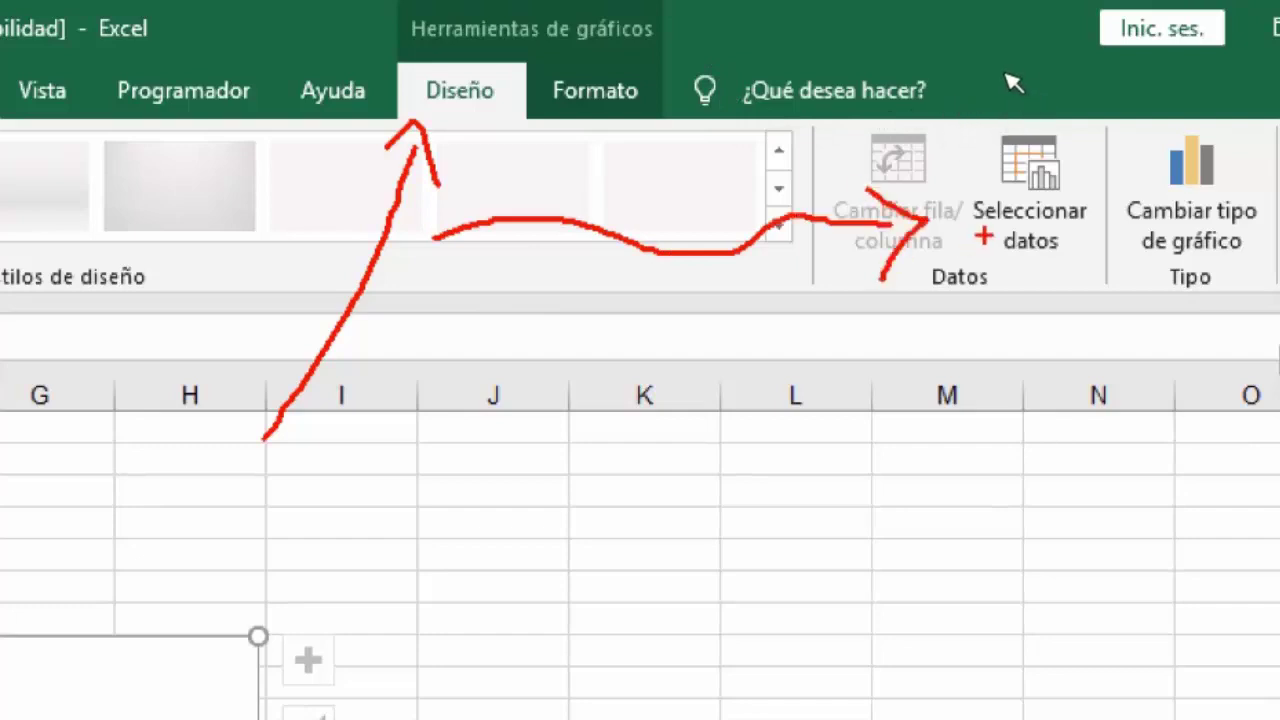
pyautogui.moveTo(975, 121); pyautogui.dragTo(991, 186)
pyautogui.moveTo(1083, 162); pyautogui.dragTo(1137, 300)
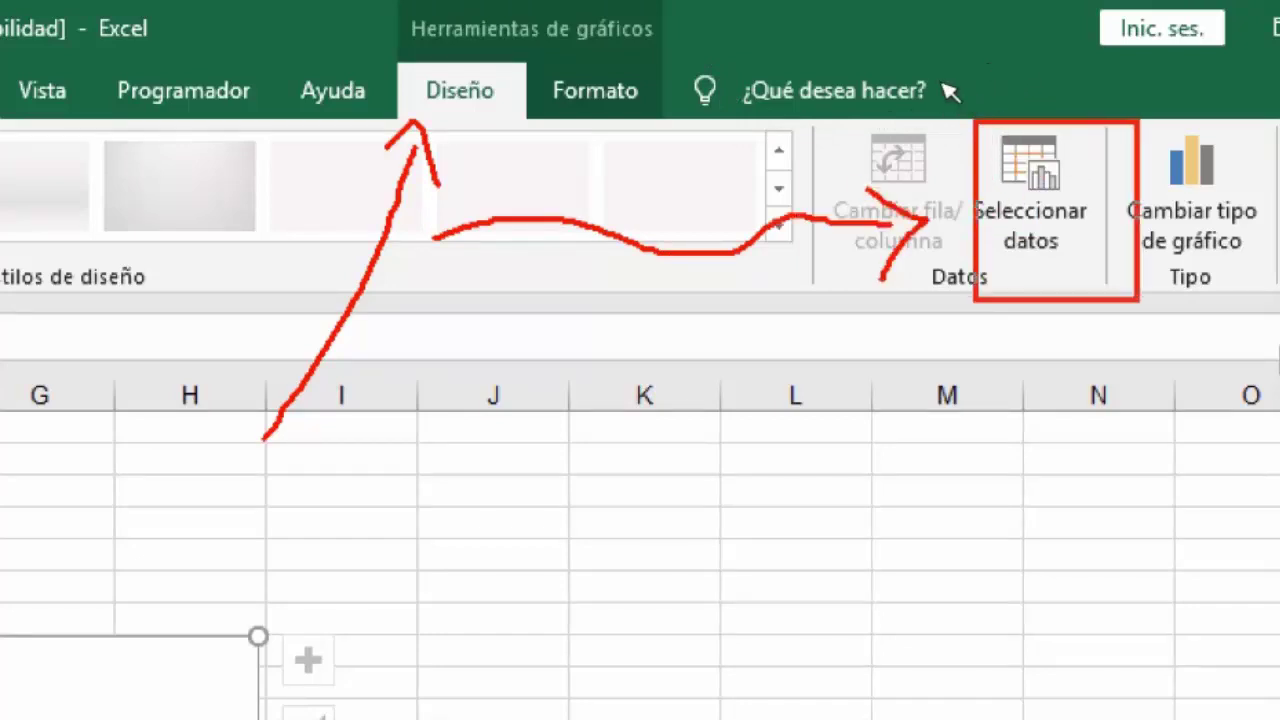
pyautogui.moveTo(848, 152)
pyautogui.mouseDown()
pyautogui.moveTo(900, 183)
pyautogui.moveTo(882, 285)
pyautogui.mouseUp()
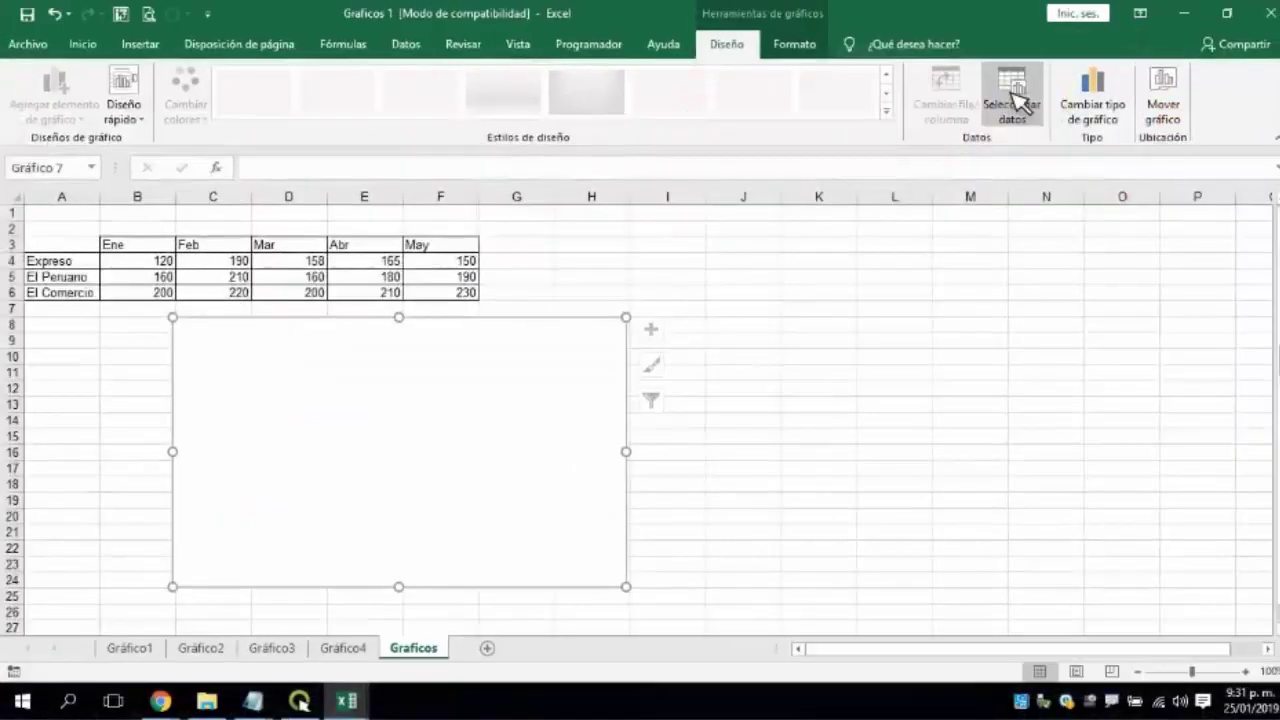
# Set the empty chart's data range to A3:F6 on the Graficos sheet, keeping the data source dialog clear of the table.
pyautogui.click(1012, 100)
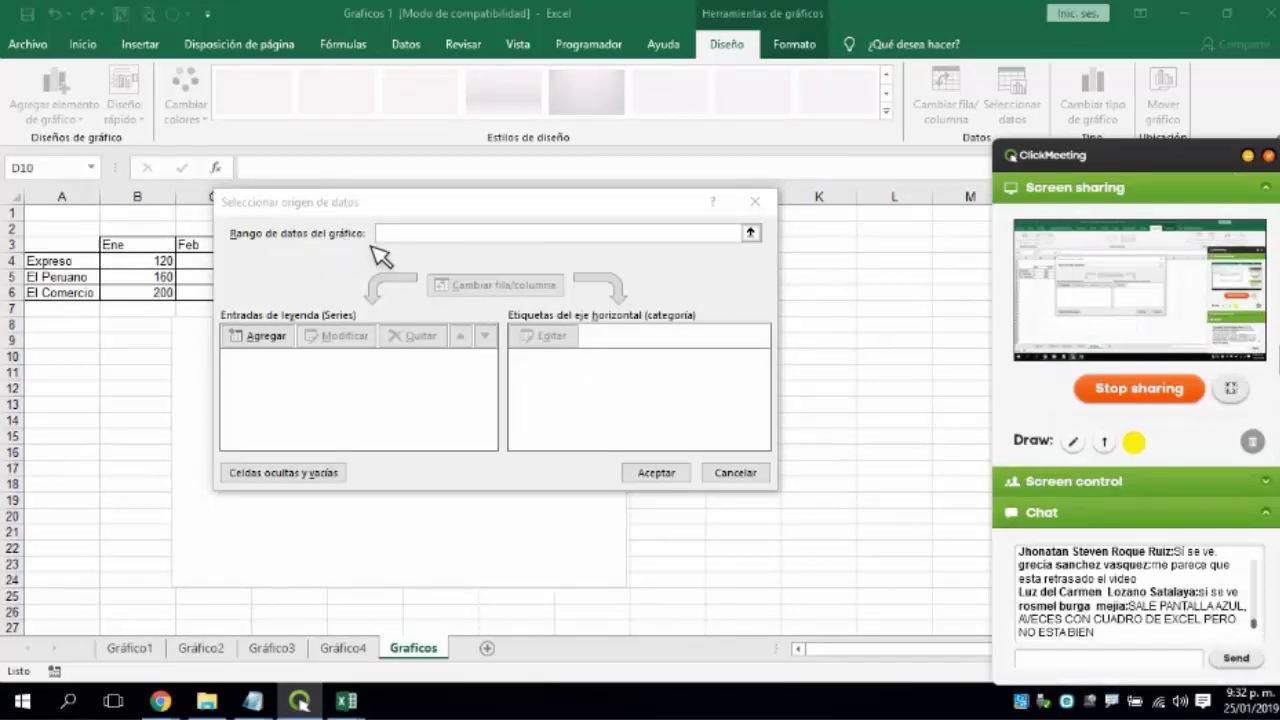
pyautogui.click(445, 234)
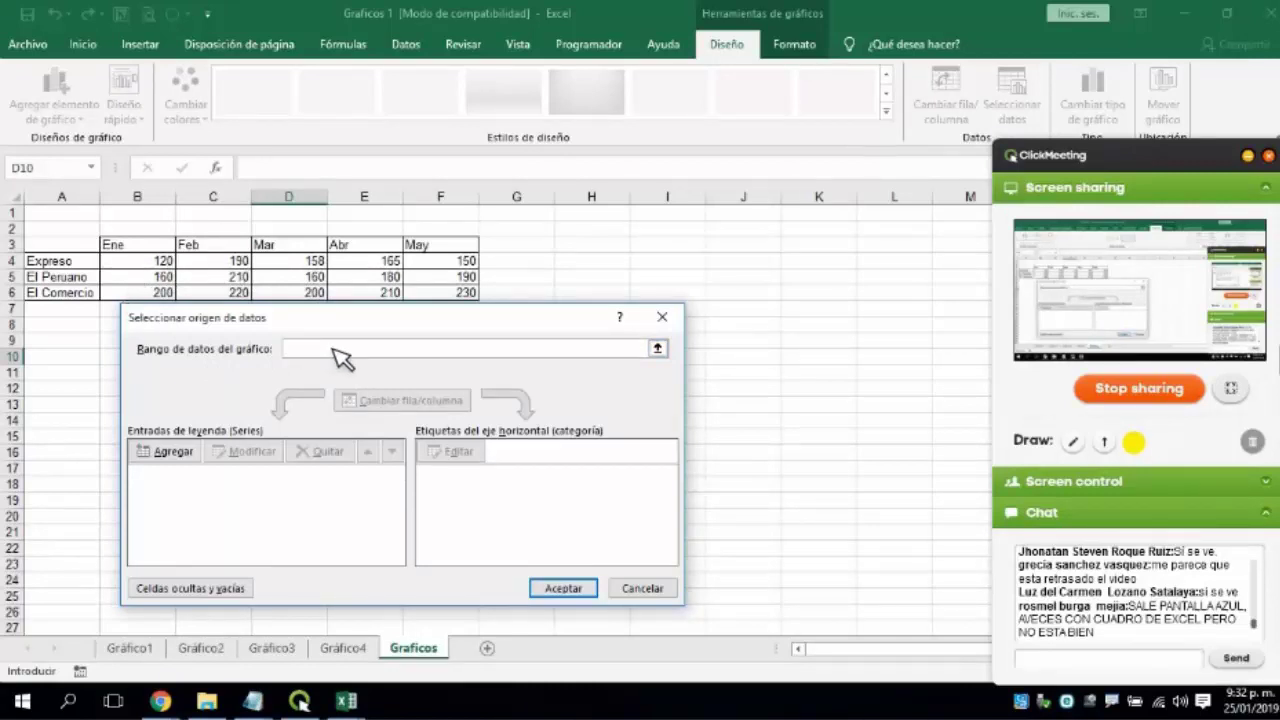
pyautogui.moveTo(220, 318)
pyautogui.mouseDown()
pyautogui.moveTo(340, 330)
pyautogui.moveTo(206, 331)
pyautogui.mouseUp()
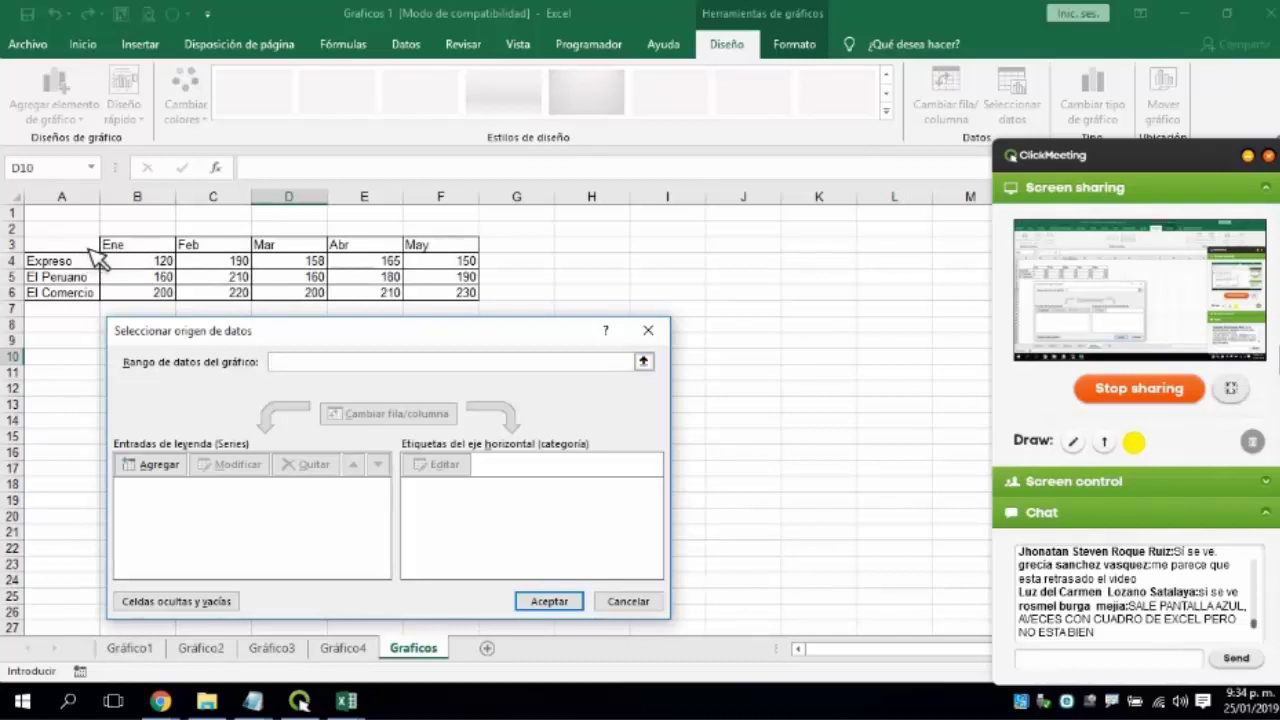
pyautogui.moveTo(61, 244); pyautogui.dragTo(465, 300)
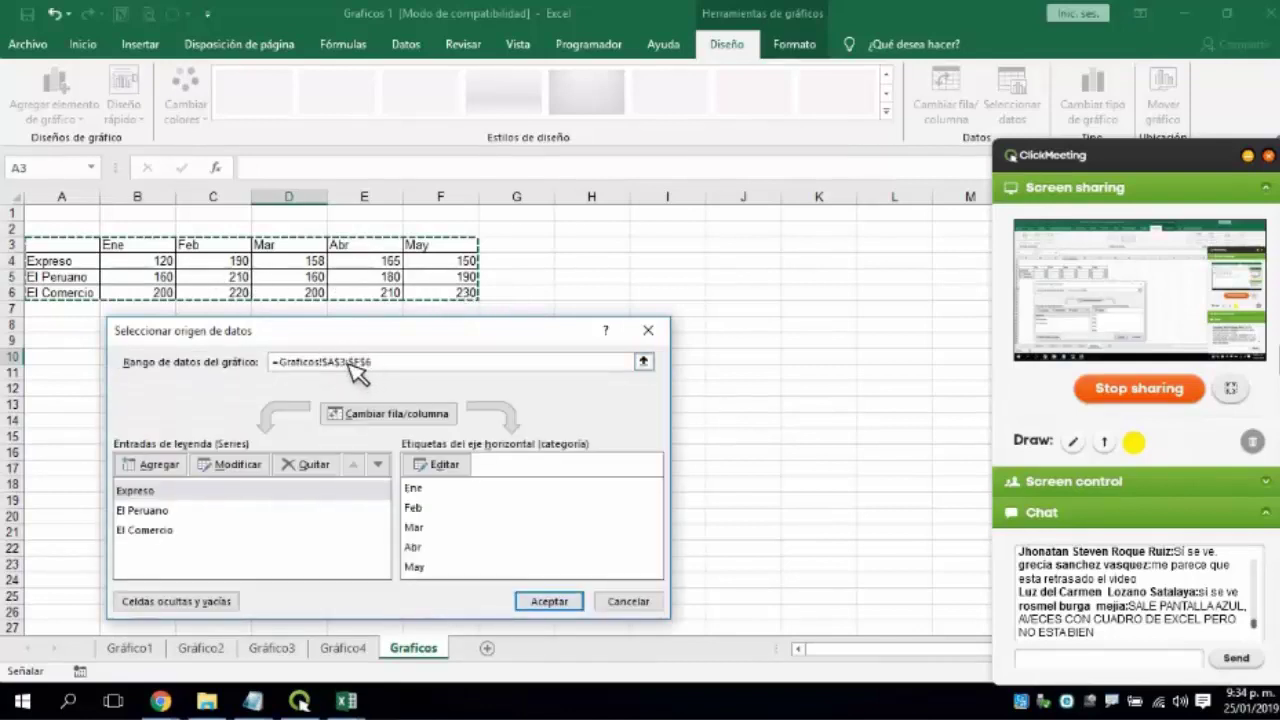
# Go through the legend series Expreso, El Peruano and El Comercio of the chart's data source one by one.
pyautogui.click(172, 515)
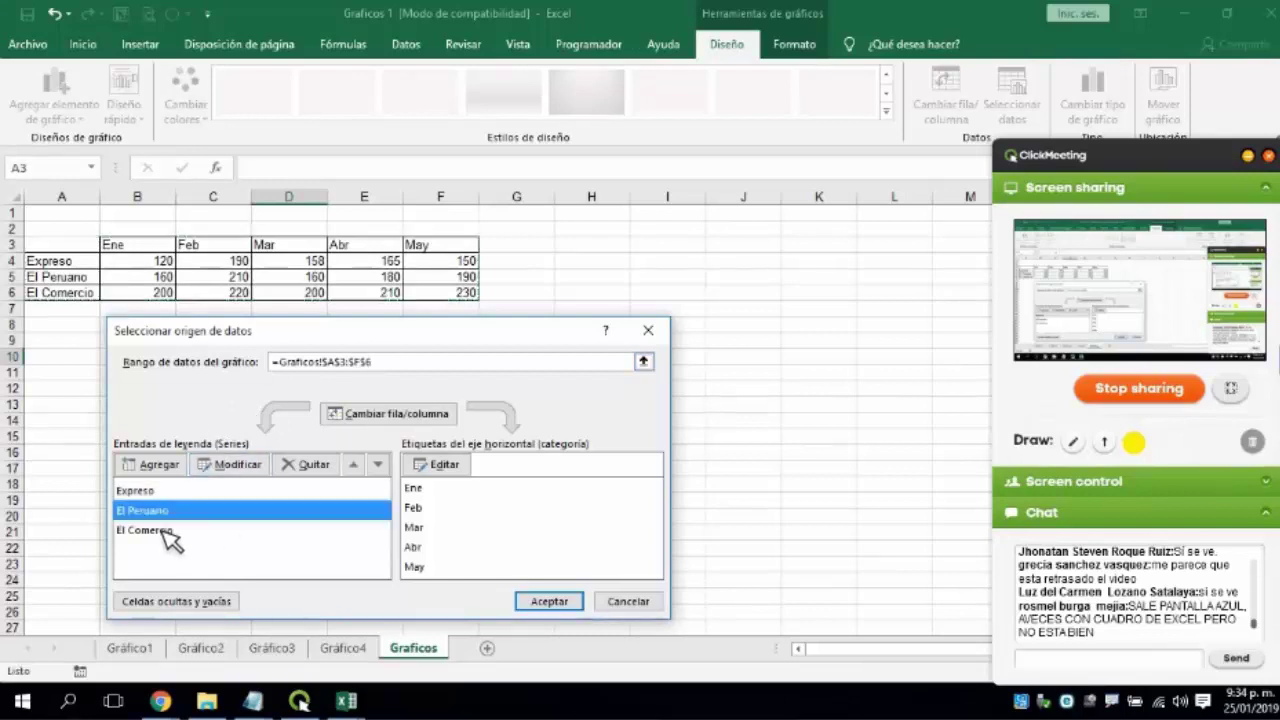
pyautogui.click(181, 524)
pyautogui.press('Up')
pyautogui.press('Up')
pyautogui.press('Down')
pyautogui.click(172, 532)
pyautogui.click(180, 514)
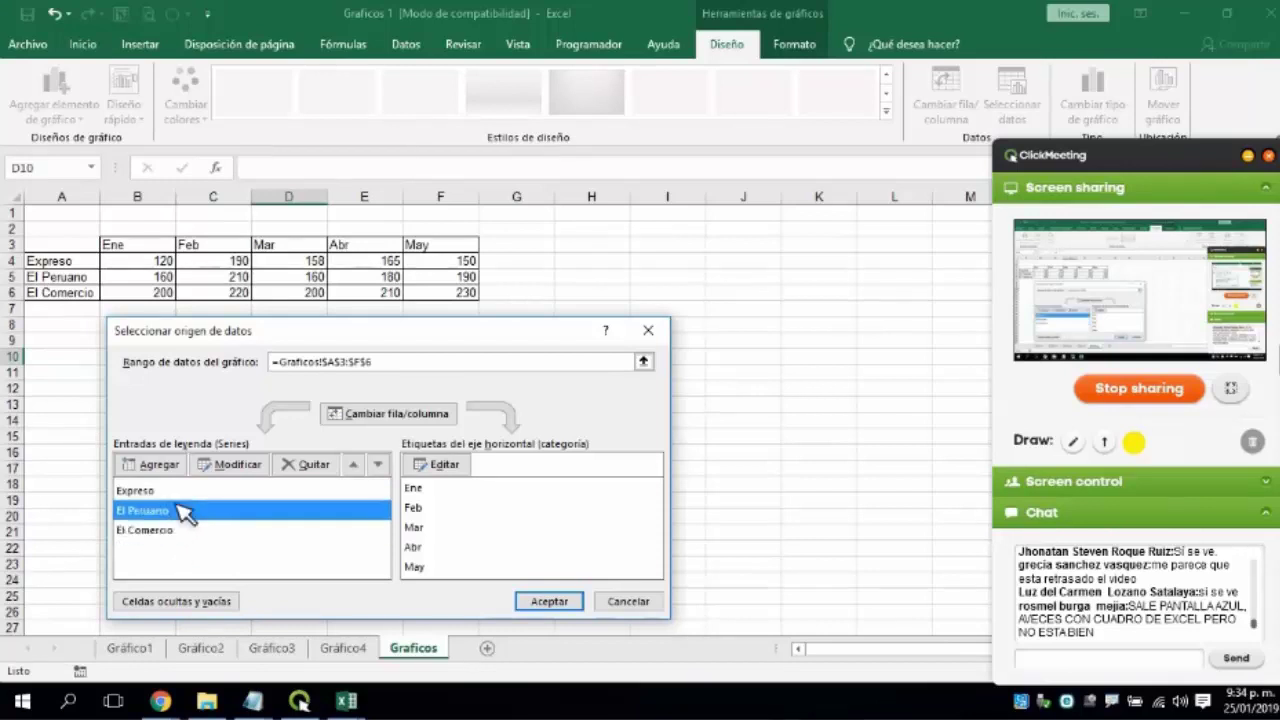
pyautogui.press('Up')
pyautogui.press('Down')
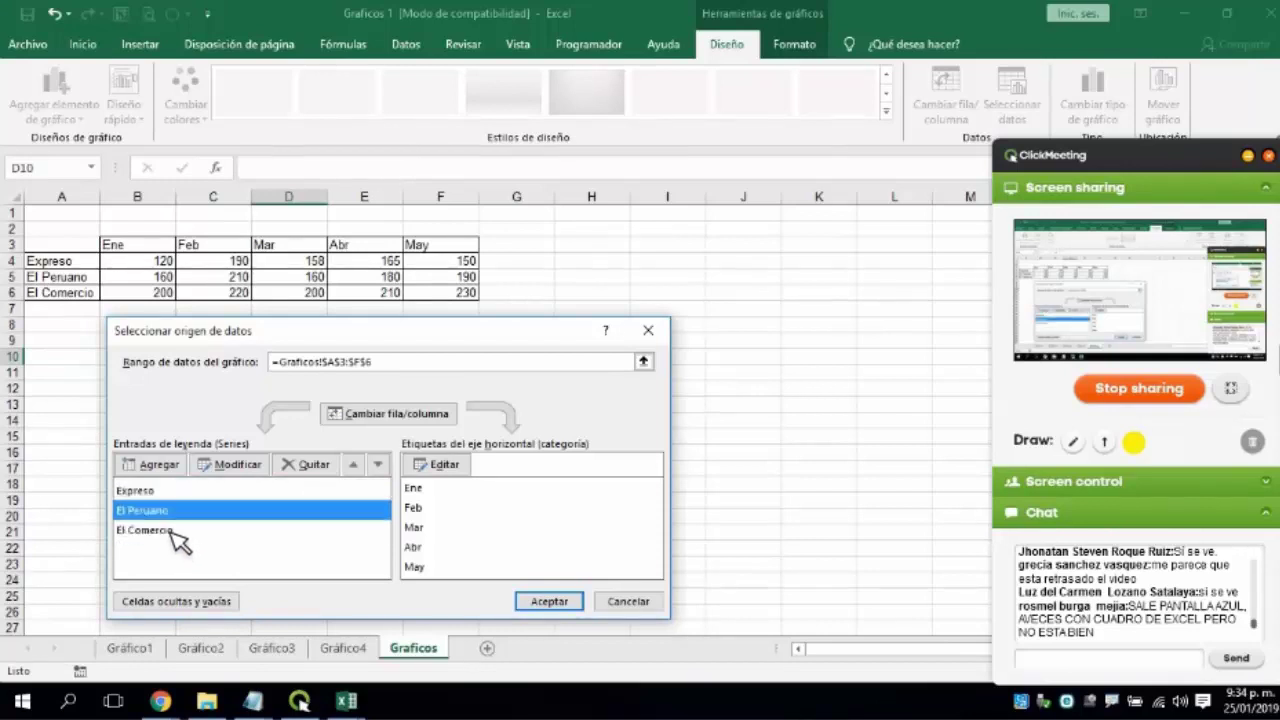
pyautogui.press('Down')
pyautogui.press('Up')
pyautogui.press('Up')
pyautogui.press('Down')
pyautogui.press('Down')
pyautogui.press('Up')
pyautogui.press('Up')
pyautogui.press('Down')
pyautogui.press('Down')
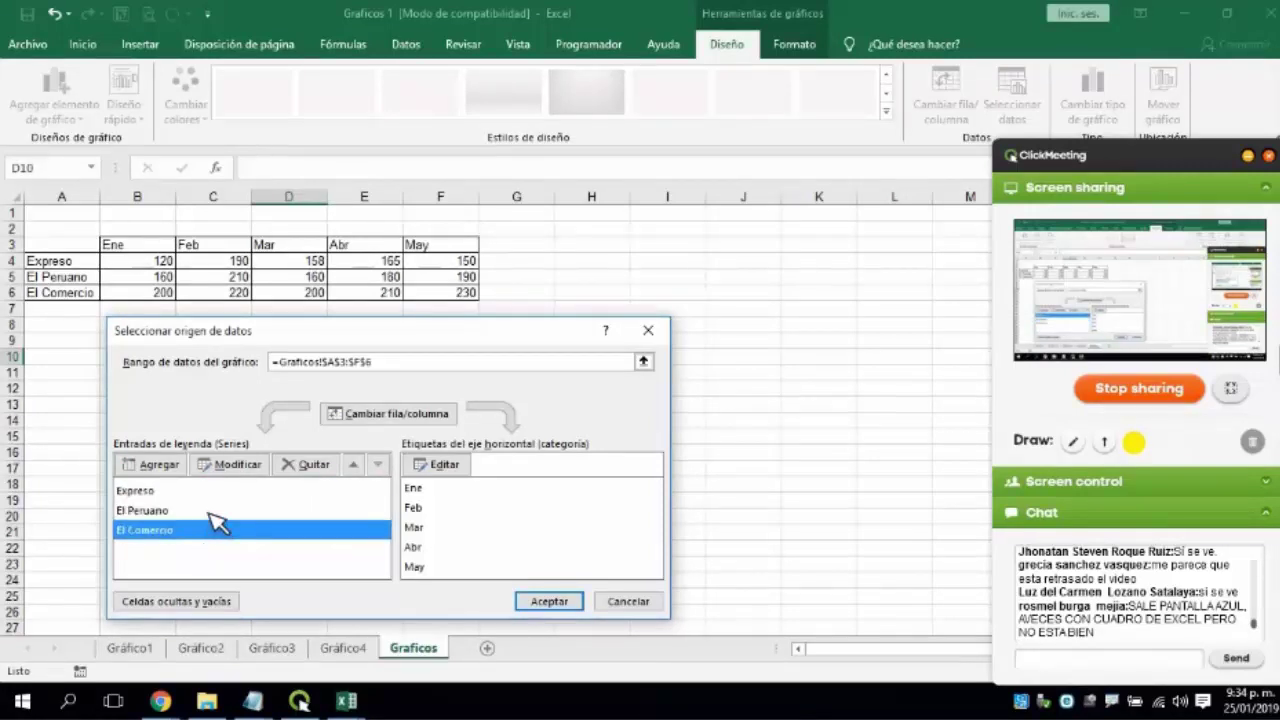
pyautogui.press('Up')
pyautogui.press('Up')
pyautogui.press('Down')
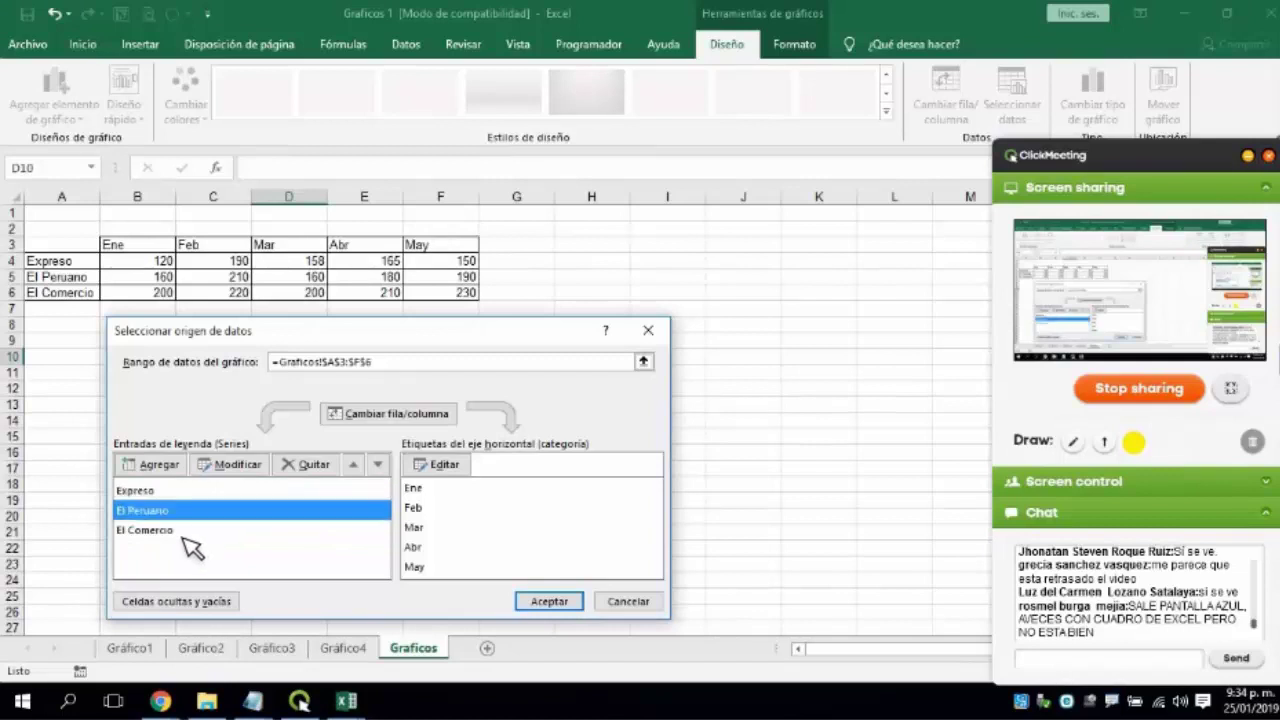
pyautogui.press('Down')
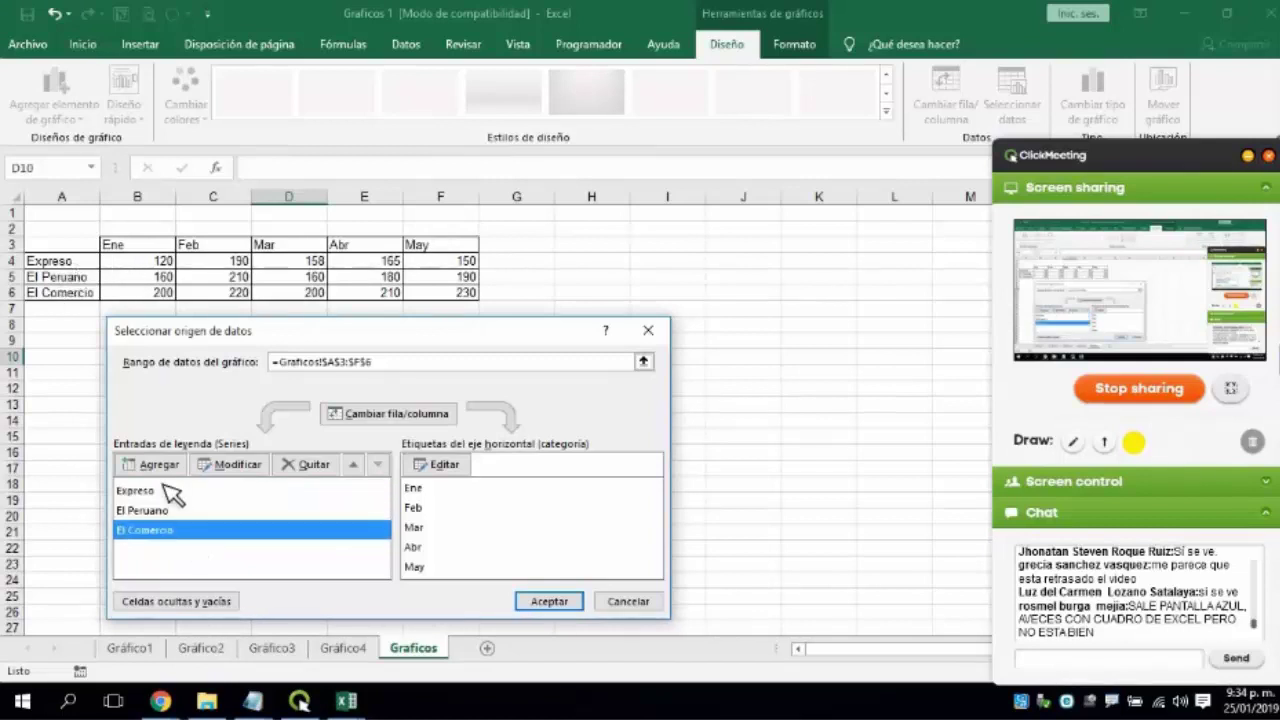
# Uncover the column chart behind the data source dialog and remove the El Peruano series from its legend entries.
pyautogui.moveTo(414, 322); pyautogui.dragTo(645, 128)
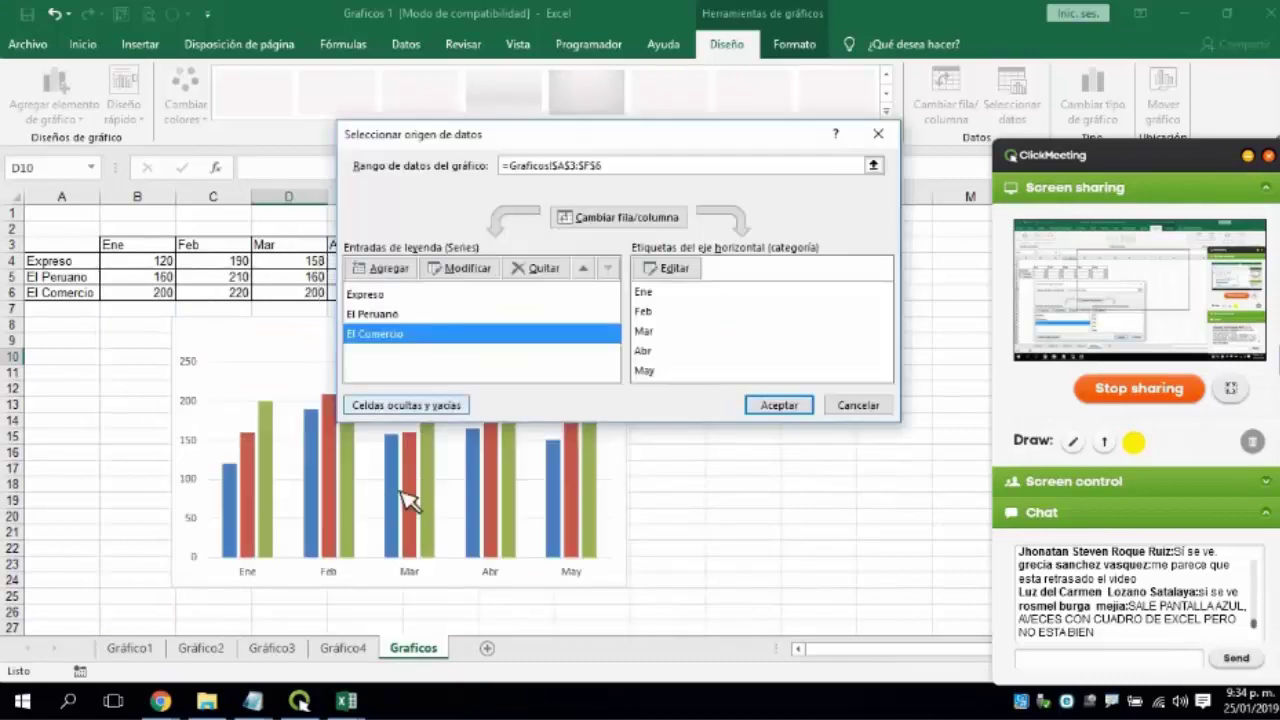
pyautogui.click(395, 314)
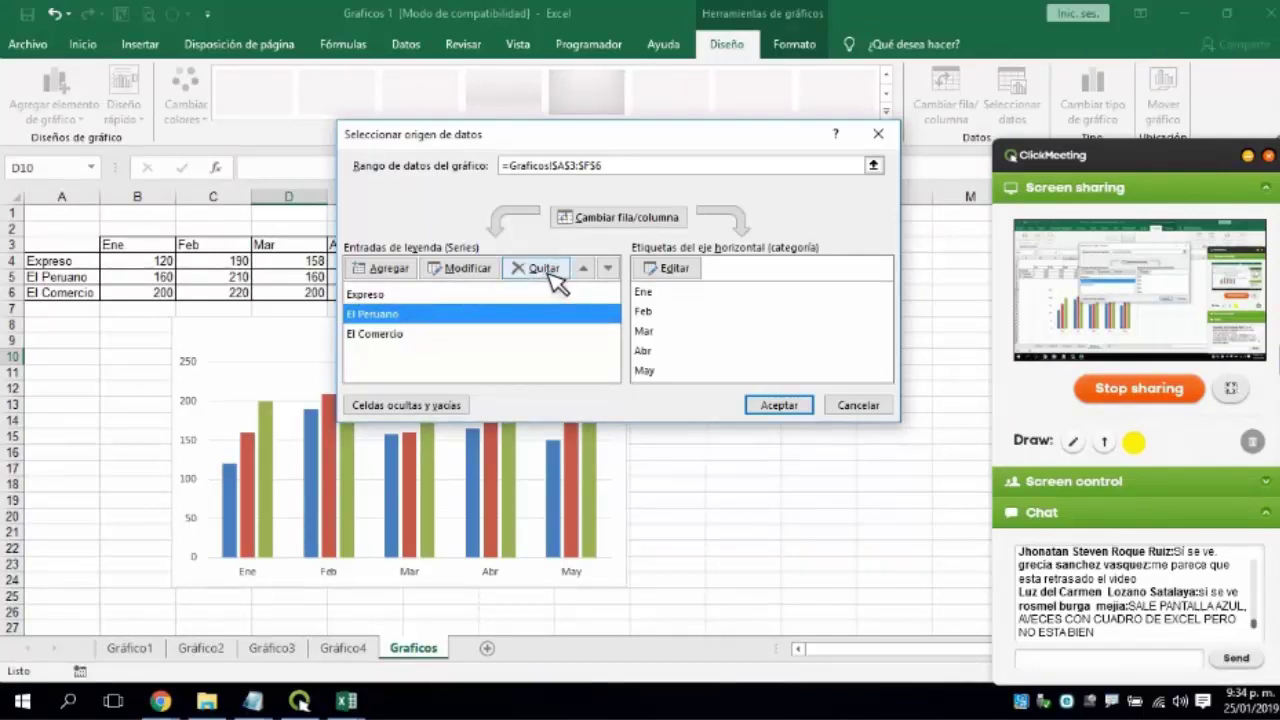
pyautogui.click(545, 269)
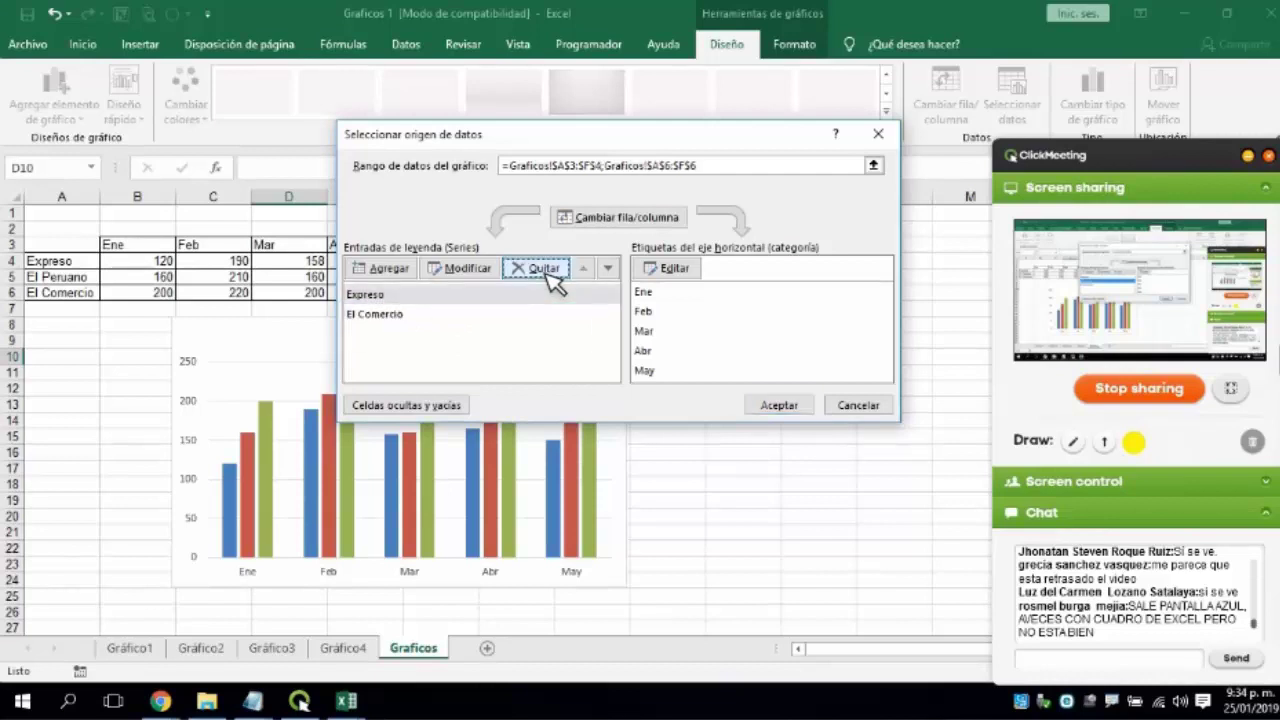
# Remove the El Comercio series from the chart's data source and apply the change so only Expreso is charted.
pyautogui.click(414, 318)
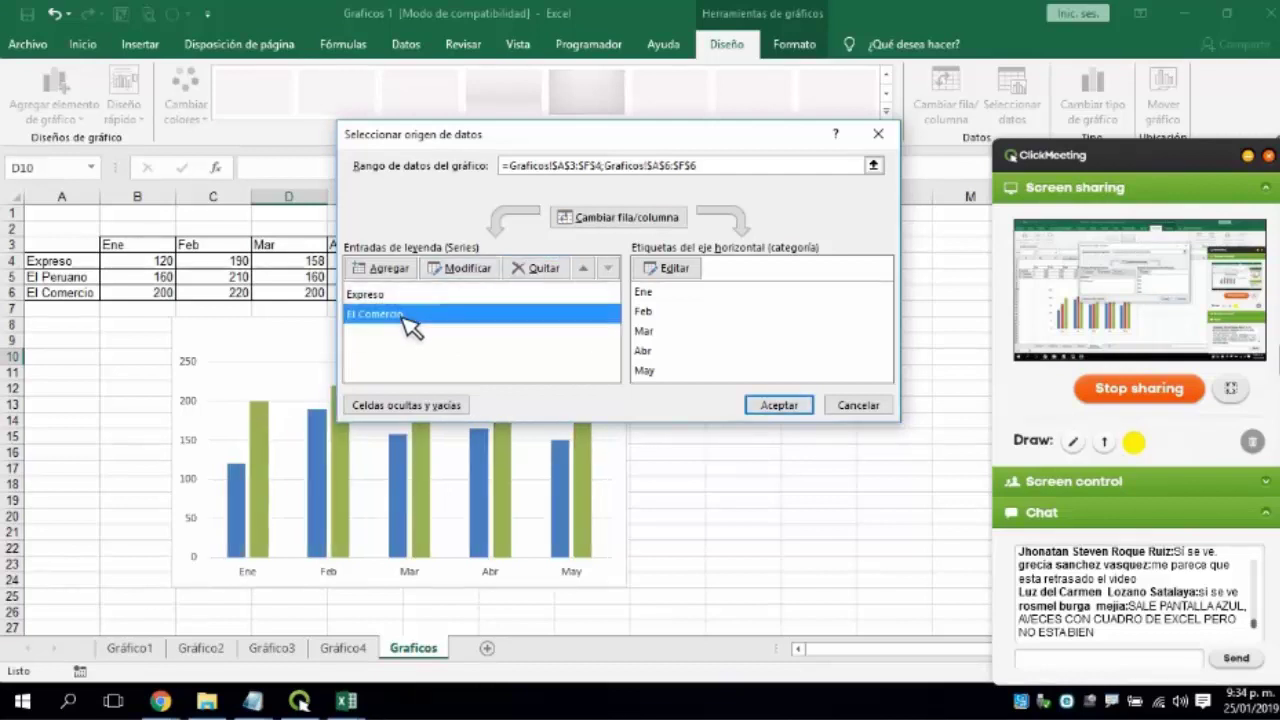
pyautogui.click(548, 273)
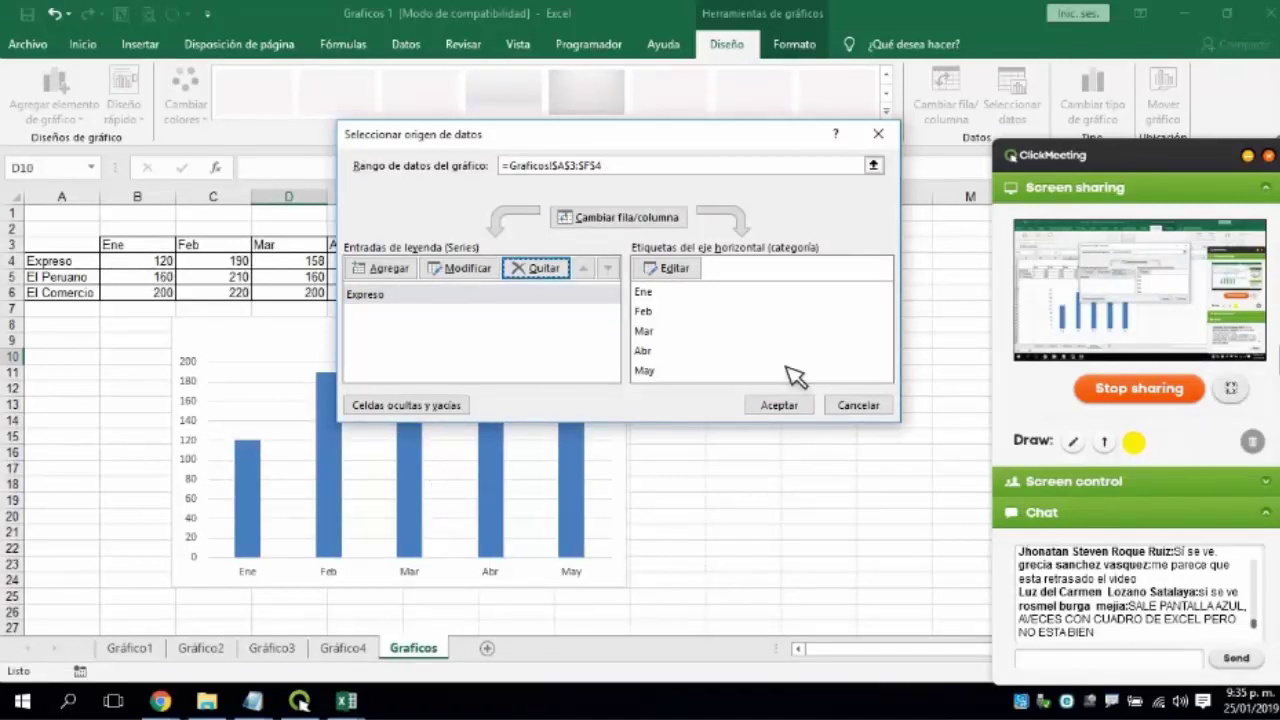
pyautogui.click(782, 405)
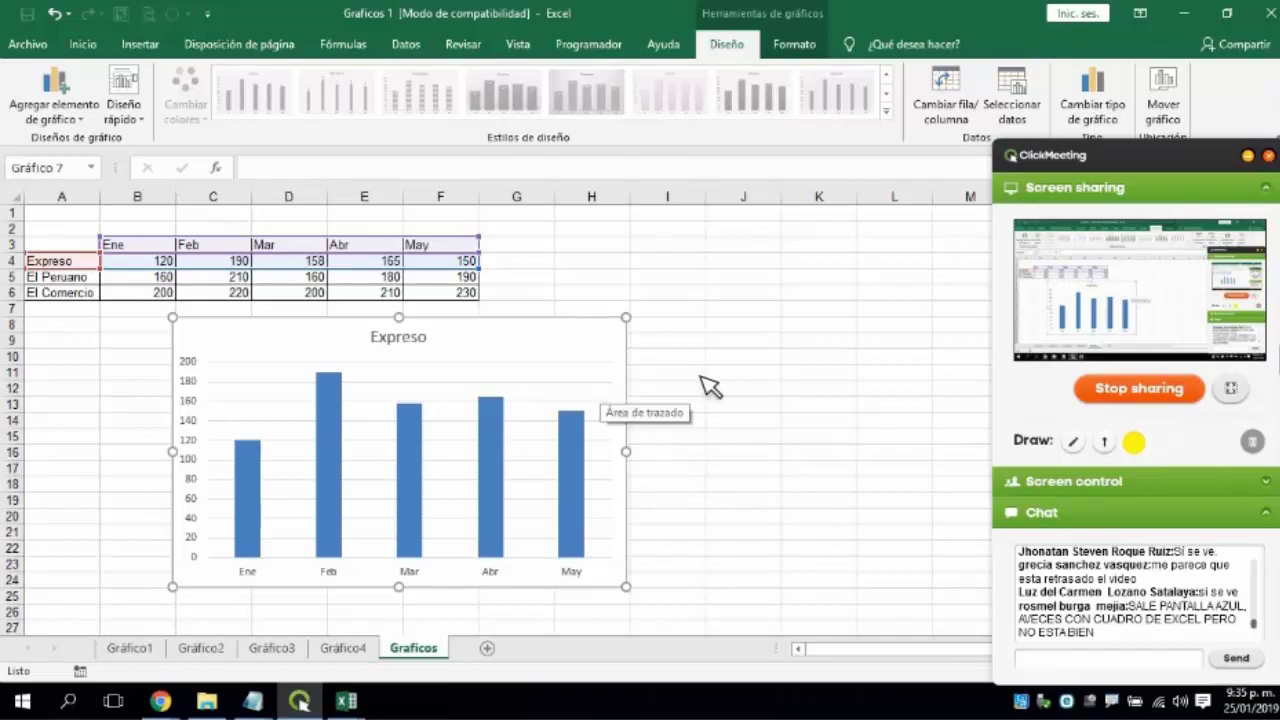
pyautogui.click(658, 265)
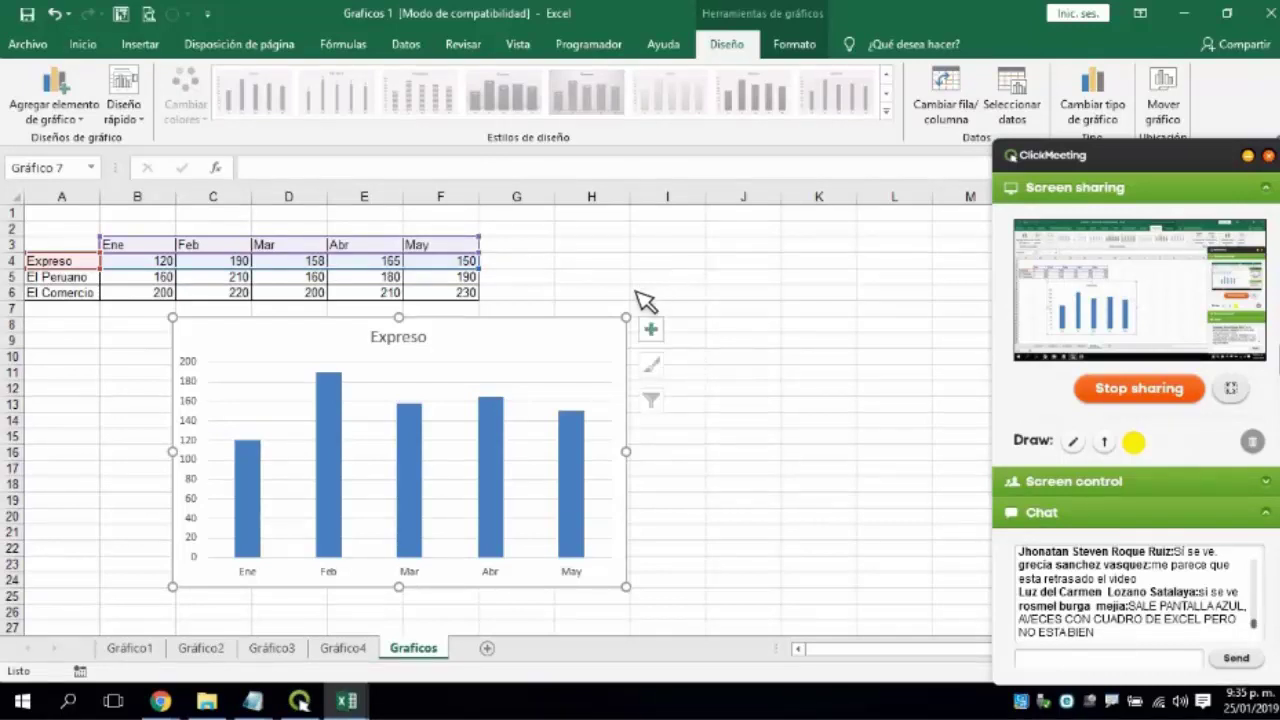
# Remove the Expreso series from the chart's data source and set the data range to A3:F6 on the Graficos sheet.
pyautogui.click(583, 341)
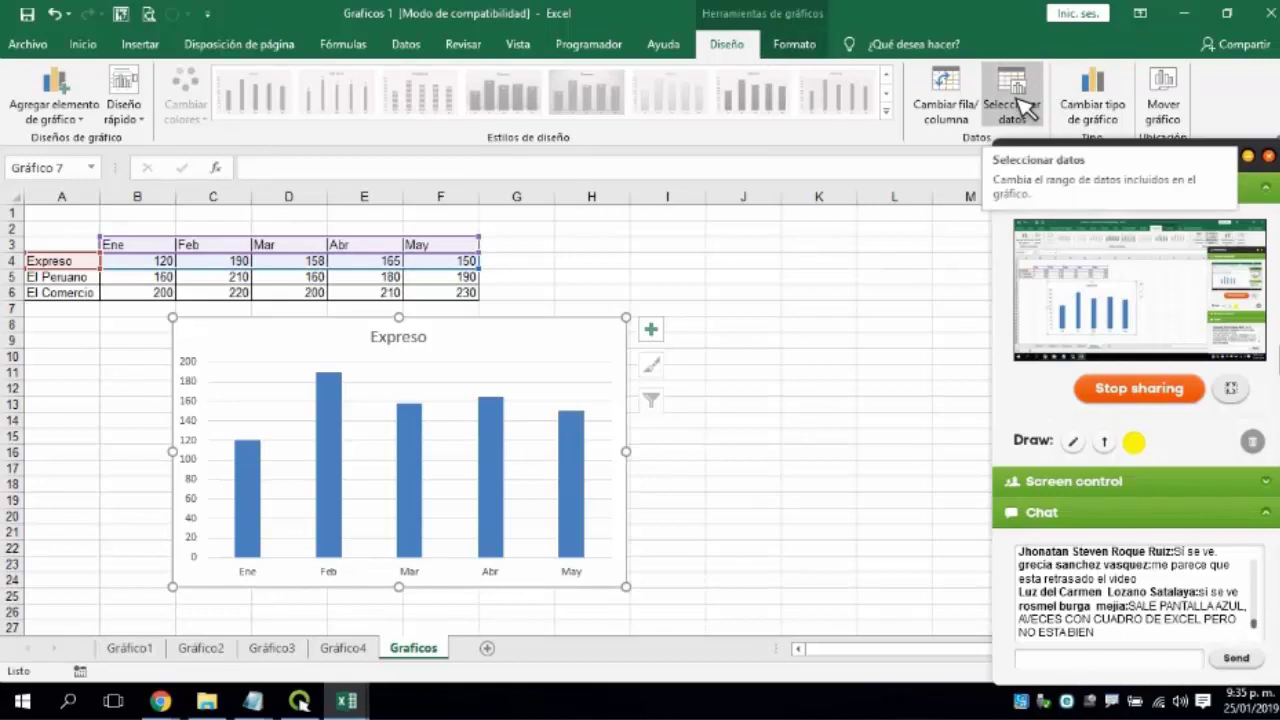
pyautogui.moveTo(632, 145); pyautogui.dragTo(702, 195)
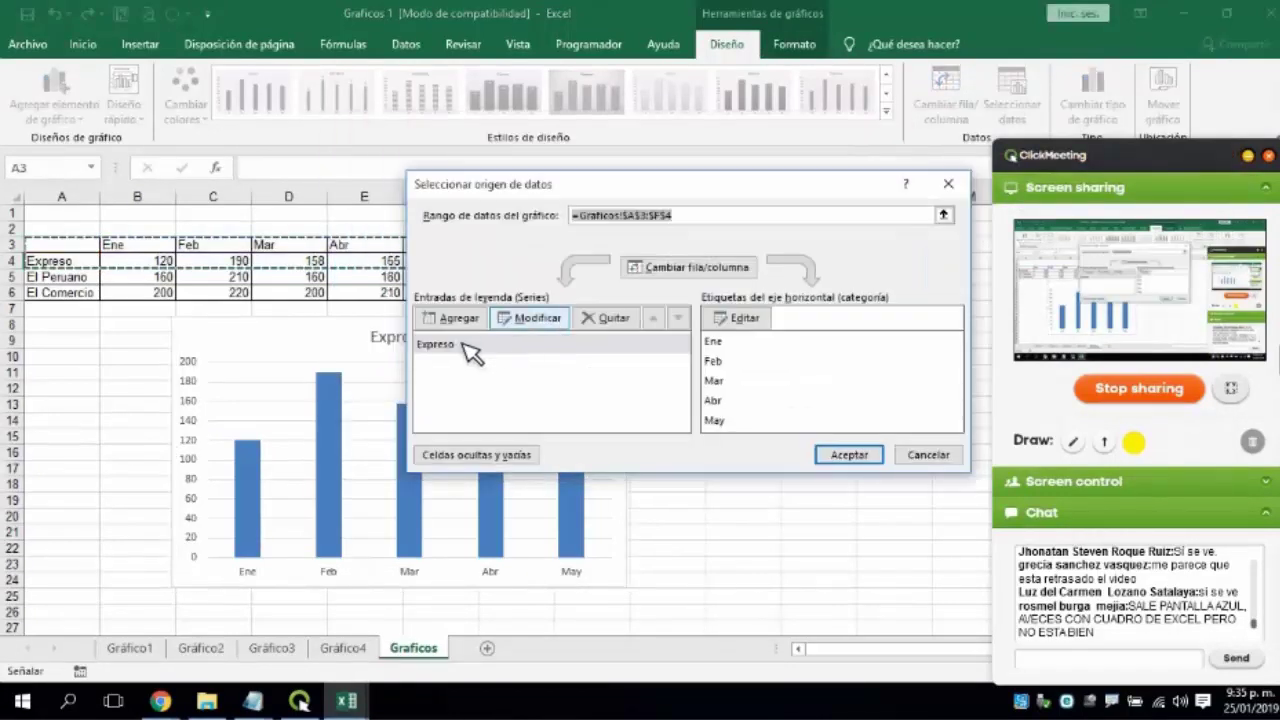
pyautogui.click(607, 319)
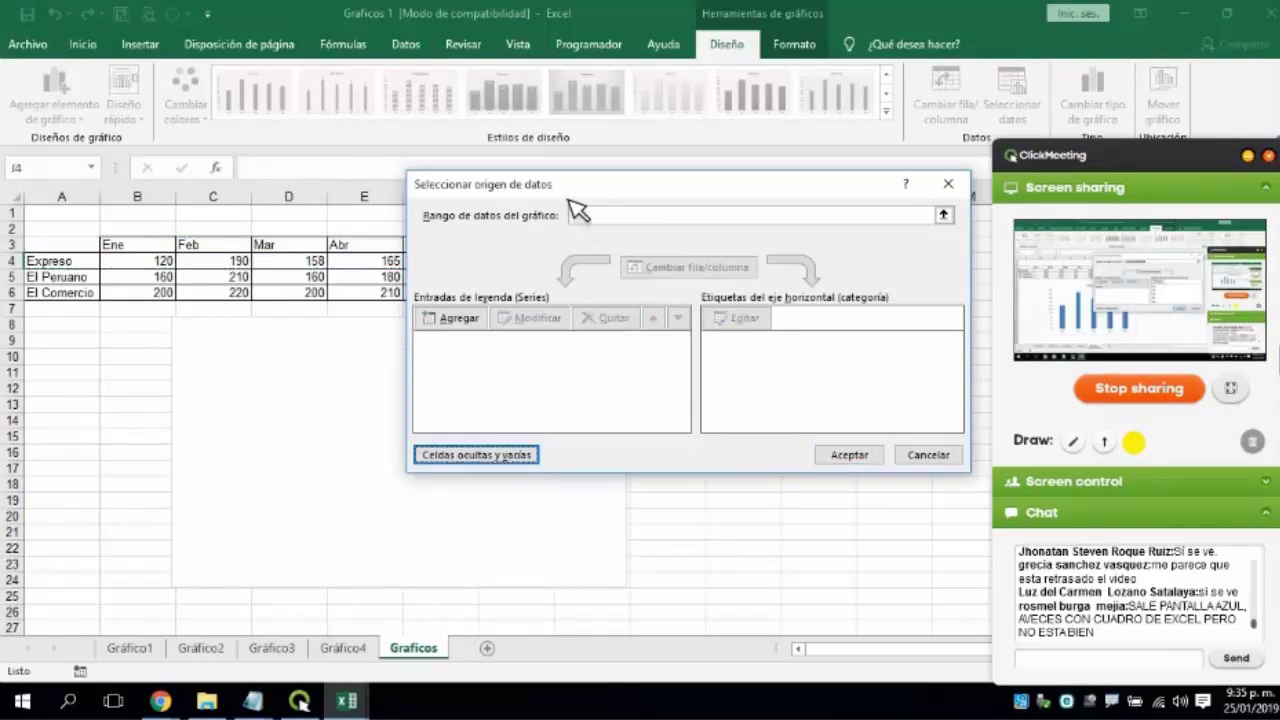
pyautogui.moveTo(575, 190); pyautogui.dragTo(752, 186)
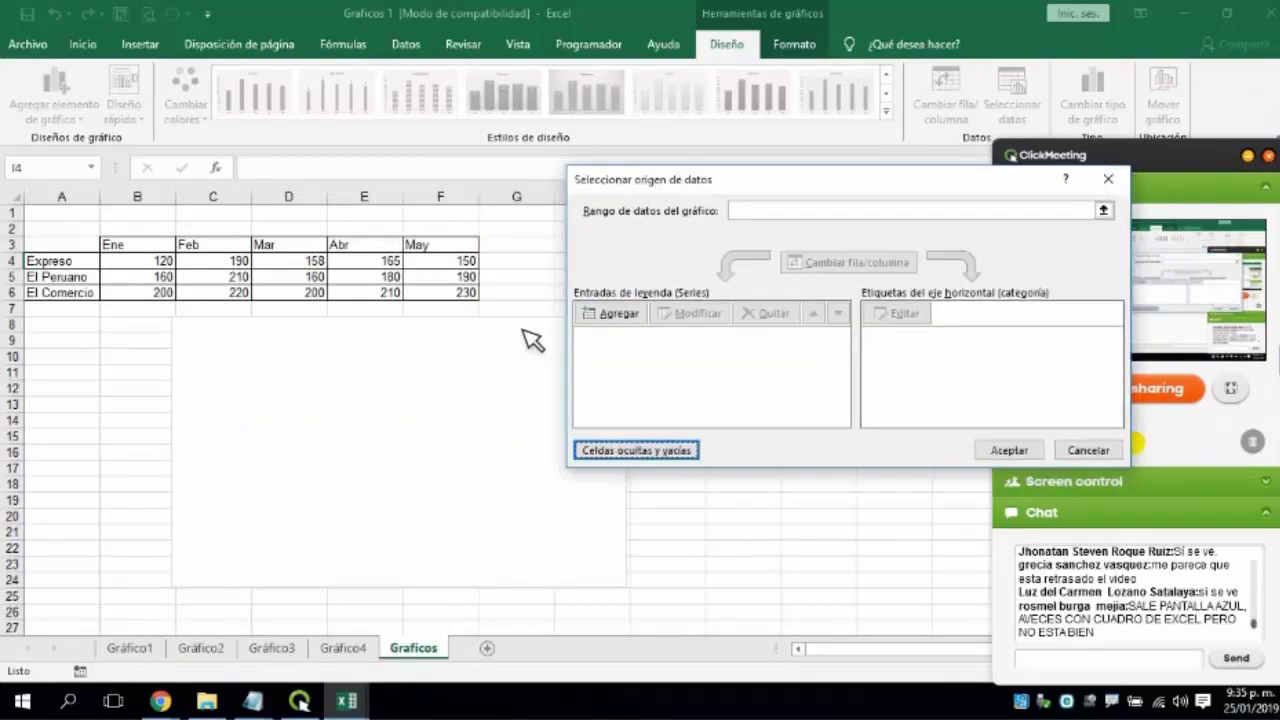
pyautogui.click(736, 213)
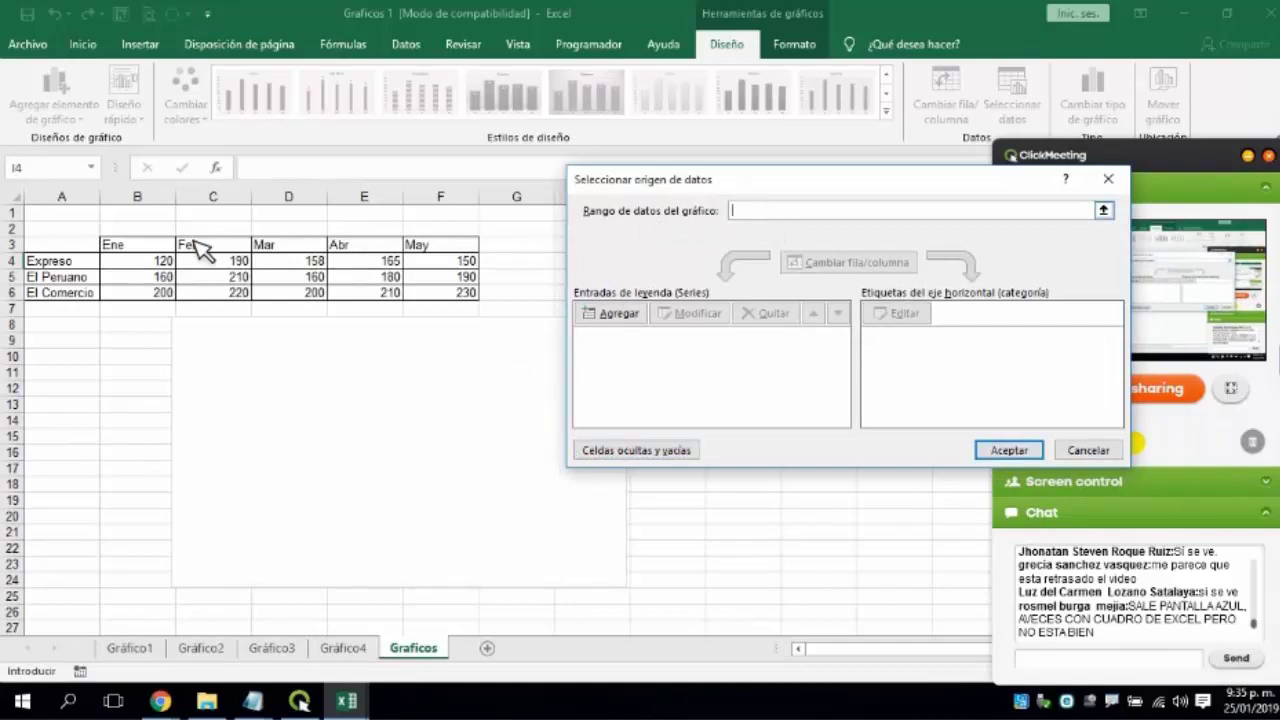
pyautogui.moveTo(87, 251); pyautogui.dragTo(457, 302)
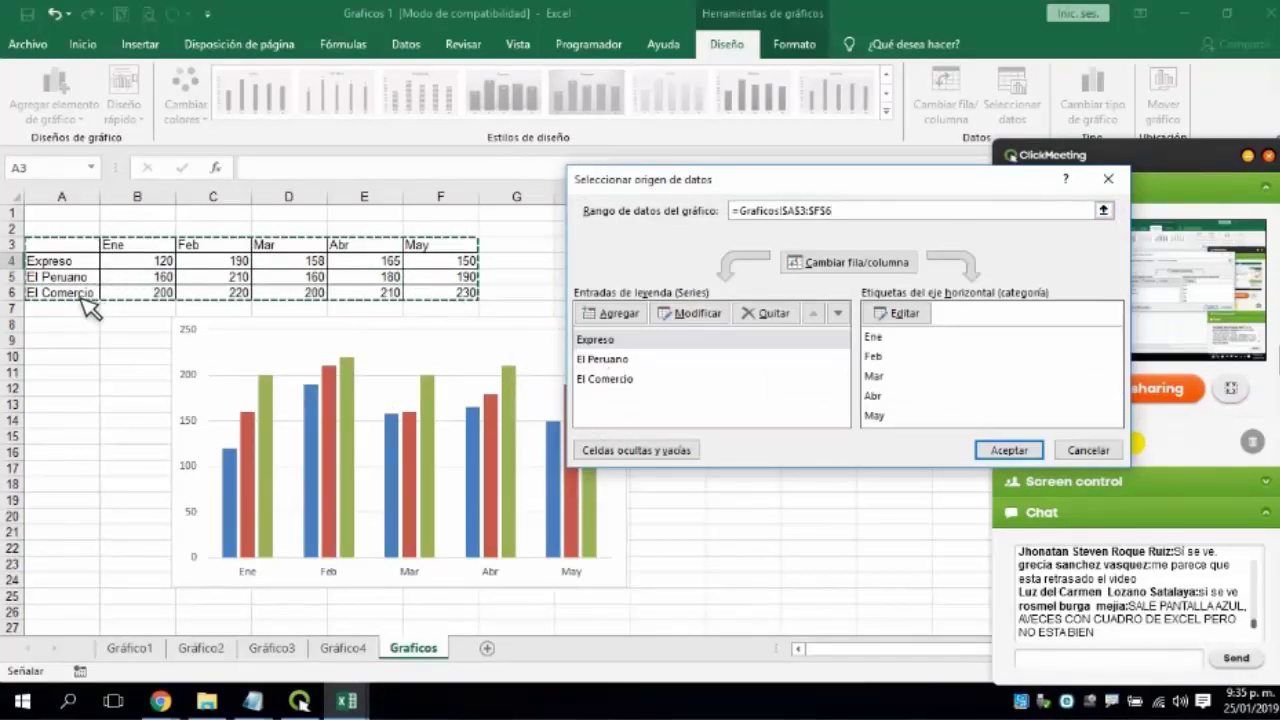
# Remove the Expreso and El Peruano series from the legend entries, apply the change and deselect the chart.
pyautogui.click(700, 342)
pyautogui.click(770, 313)
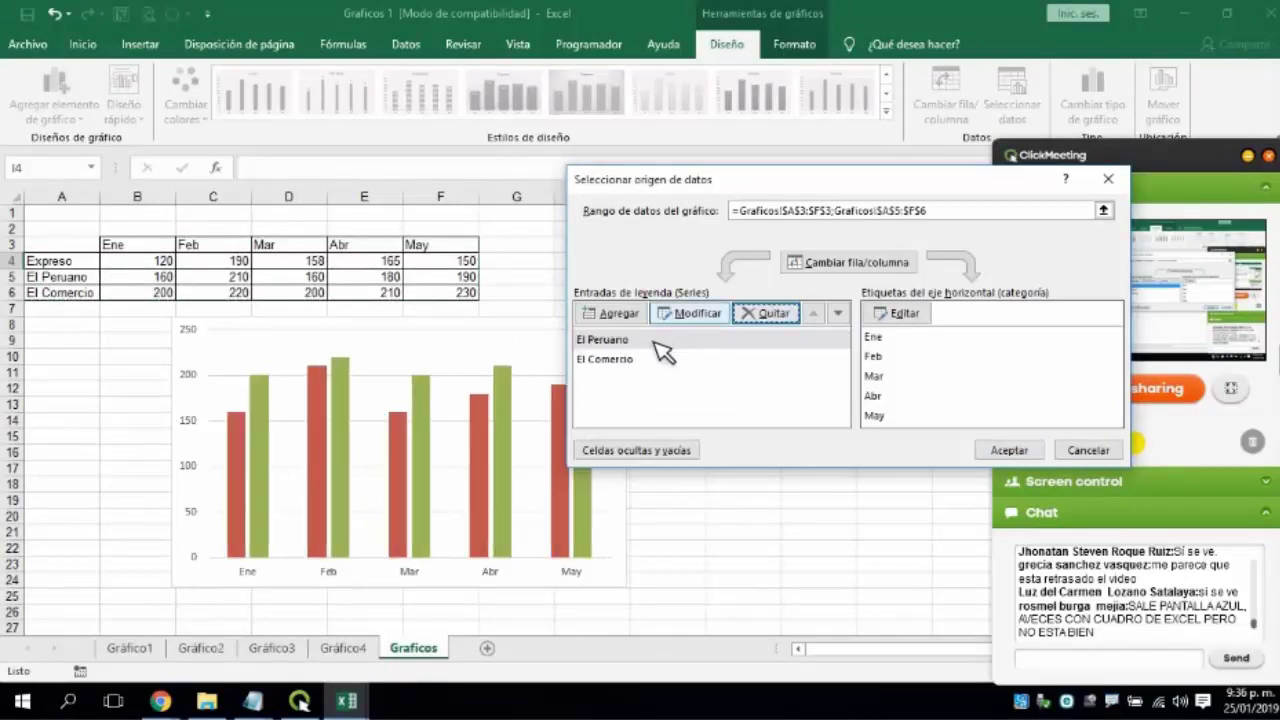
pyautogui.click(663, 342)
pyautogui.click(762, 314)
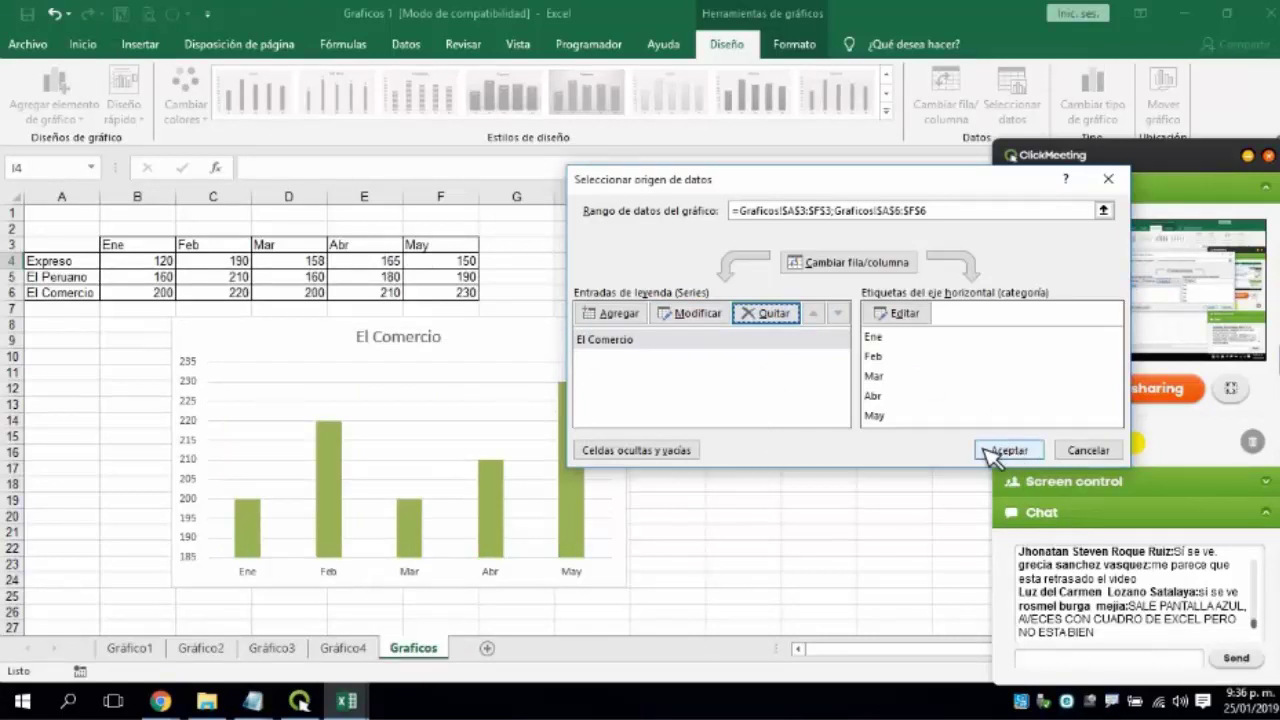
pyautogui.click(1008, 450)
pyautogui.click(774, 324)
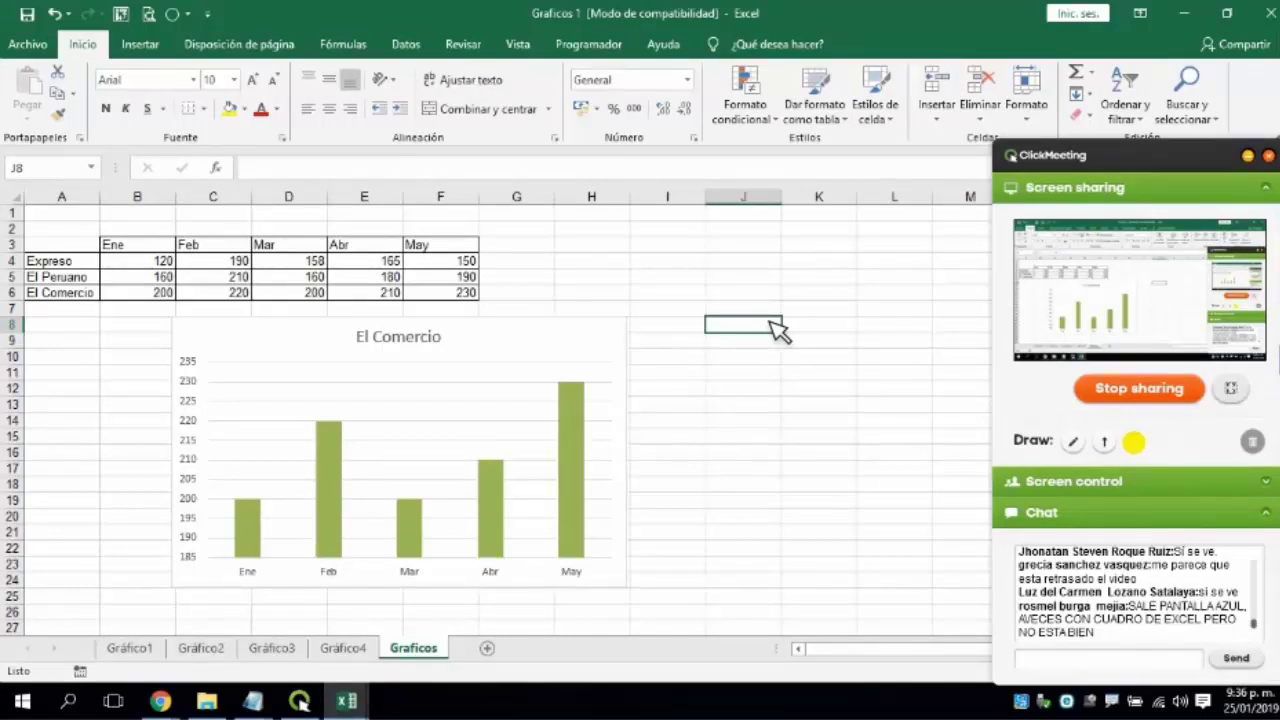
# Clear the El Comercio series from the chart's data source and select A3:F6 as its data range.
pyautogui.click(622, 336)
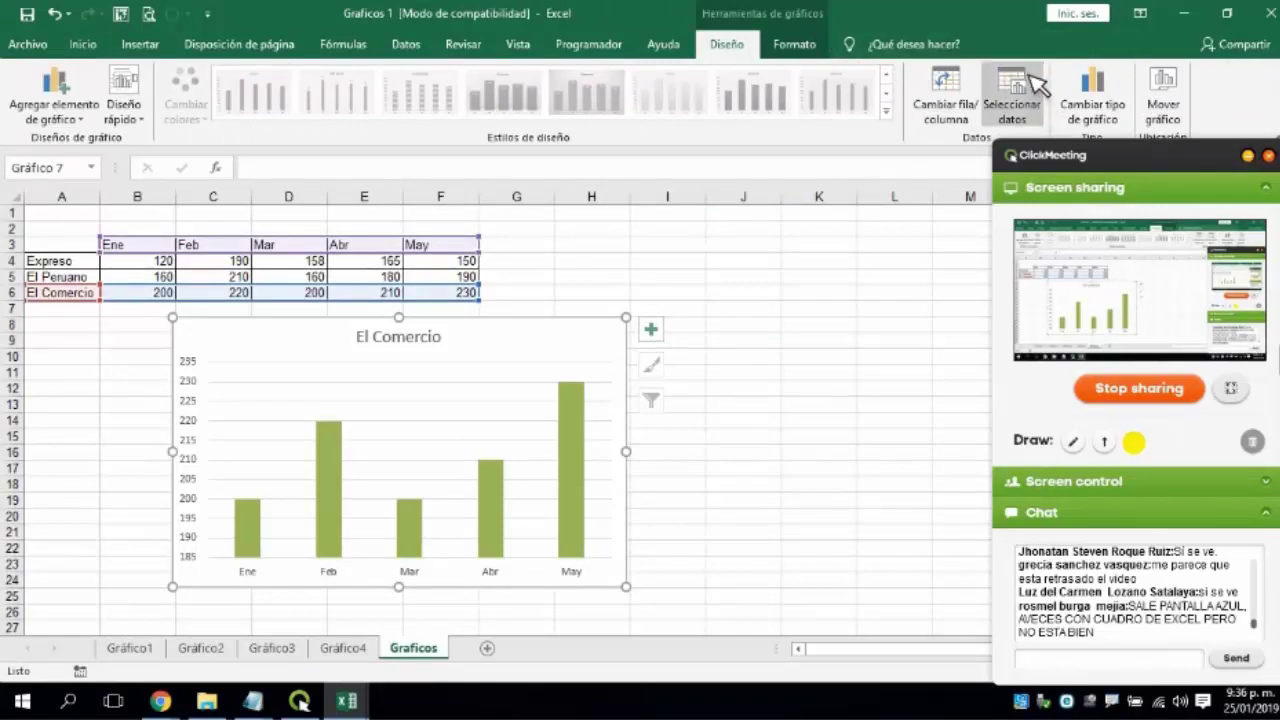
pyautogui.click(1249, 157)
pyautogui.click(1040, 113)
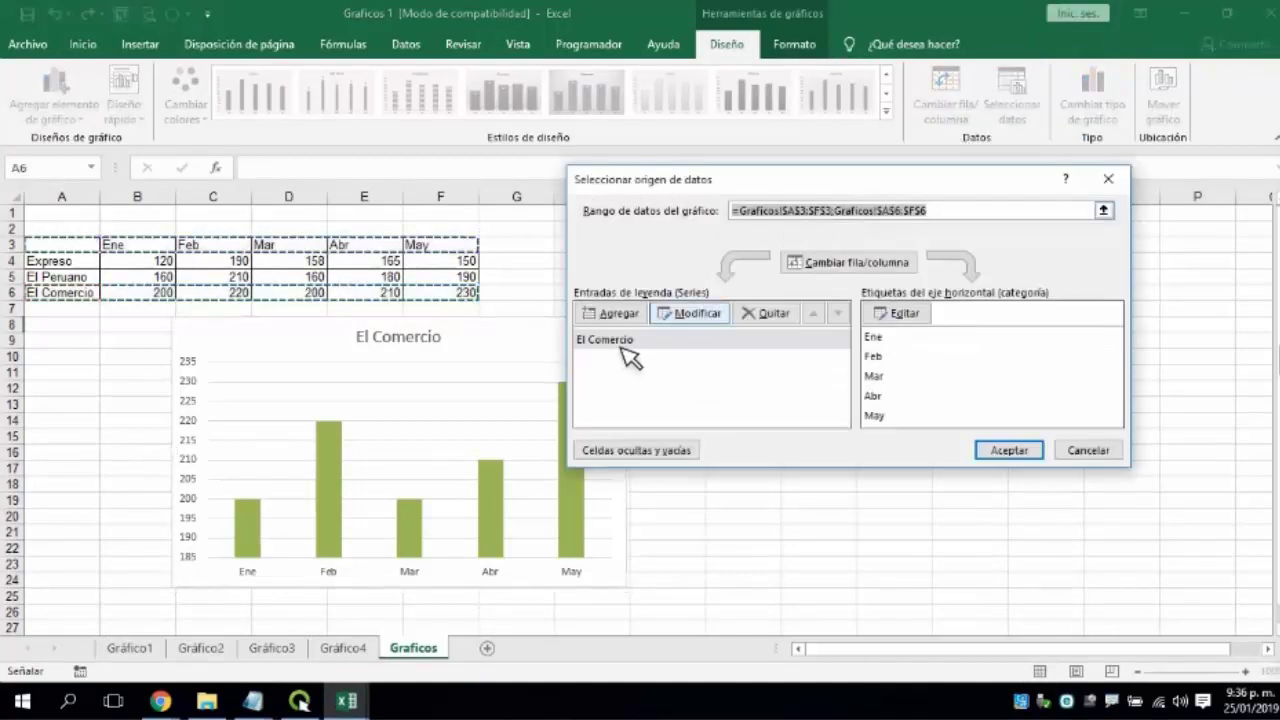
pyautogui.click(614, 344)
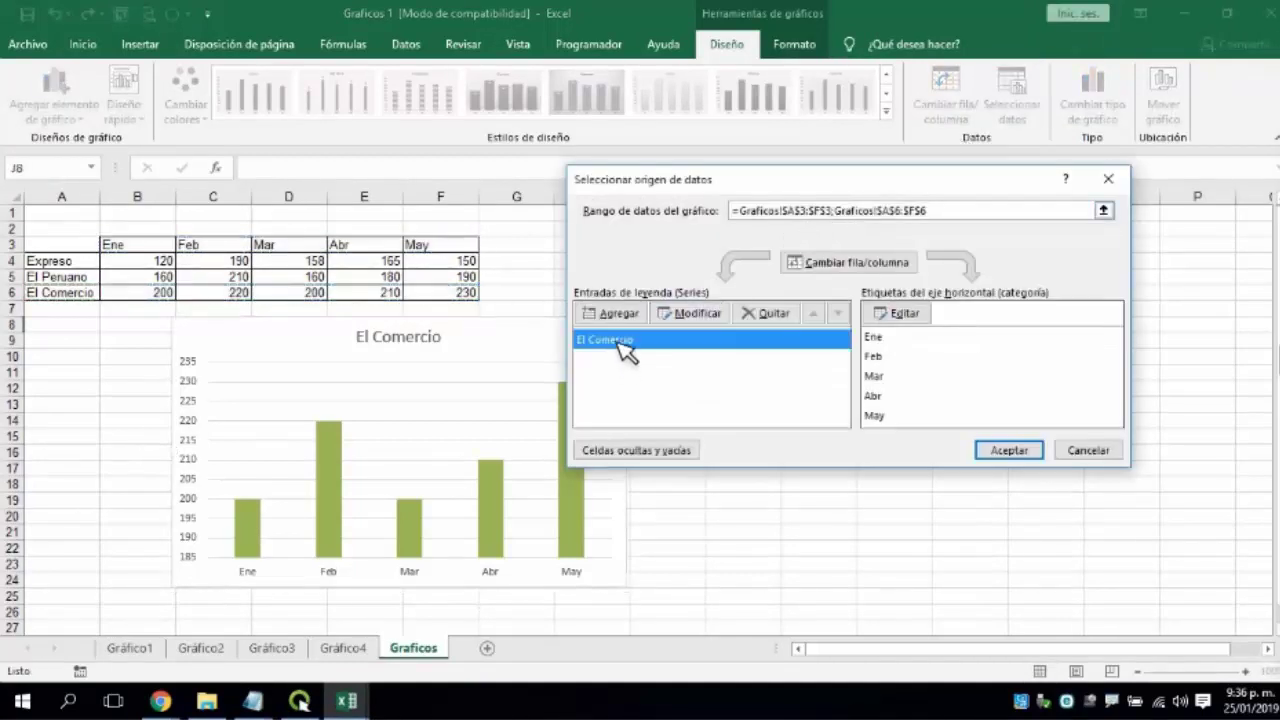
pyautogui.click(765, 315)
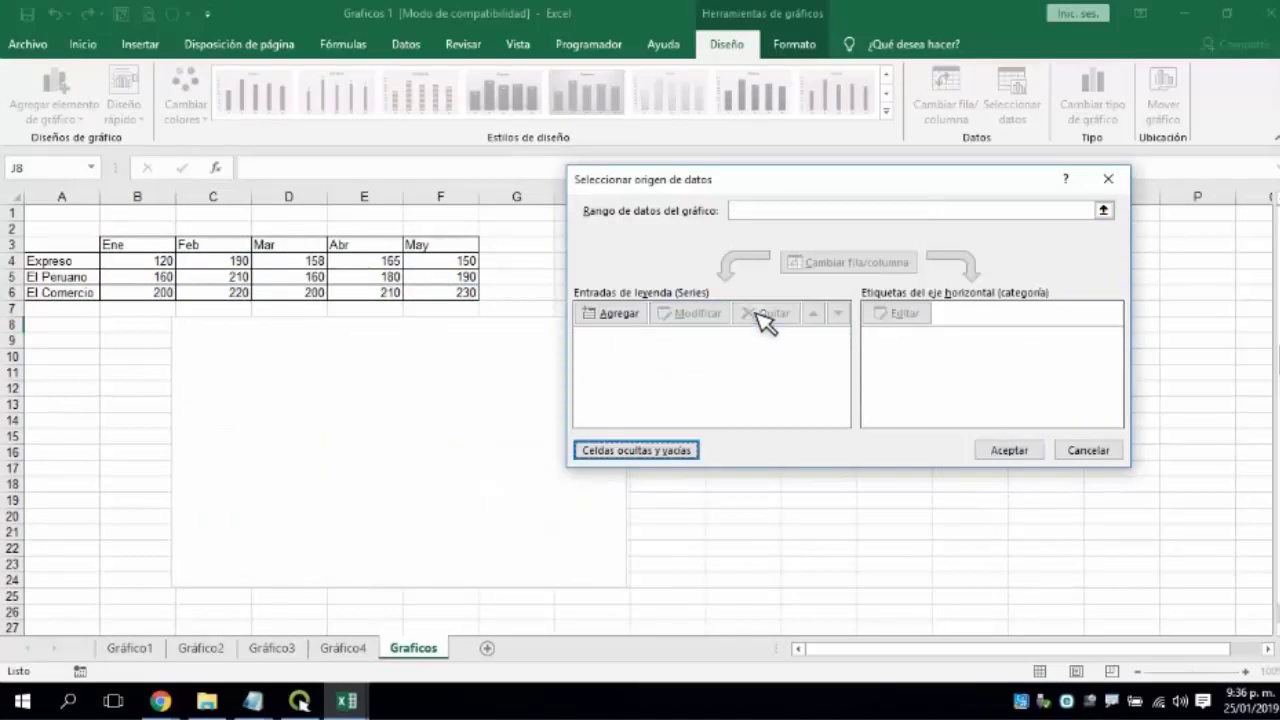
pyautogui.click(790, 209)
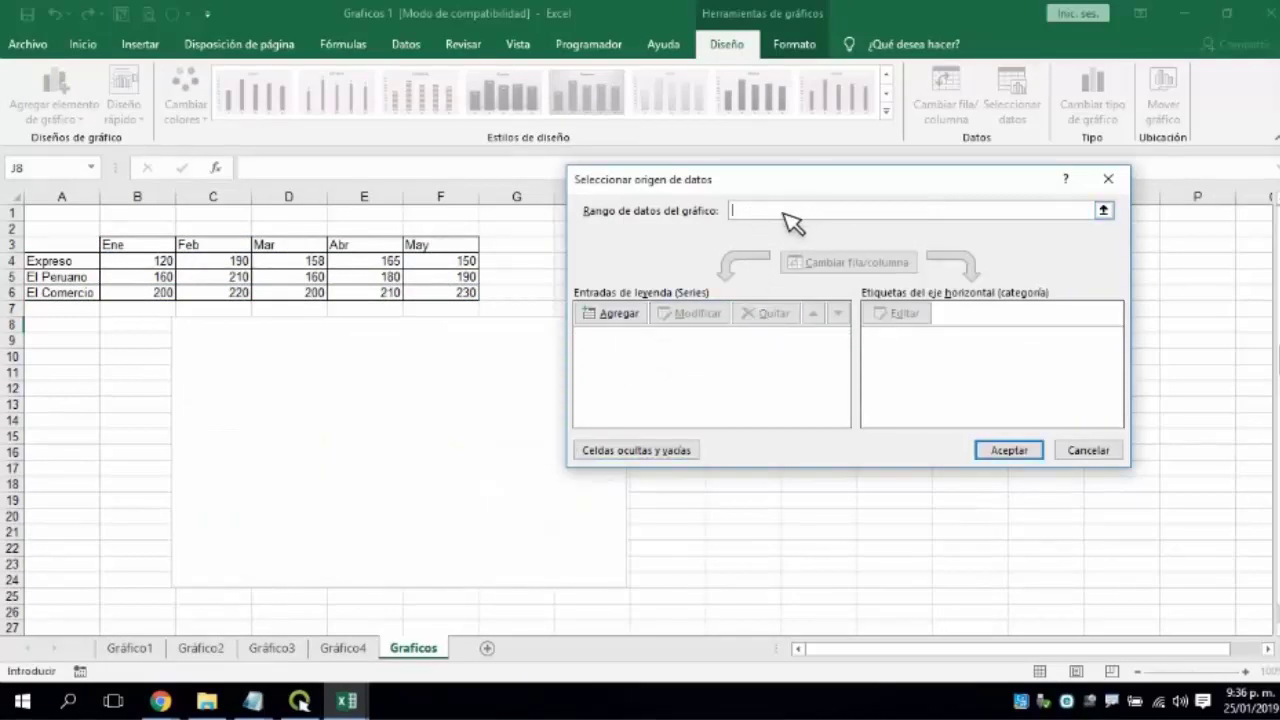
pyautogui.moveTo(72, 246); pyautogui.dragTo(451, 295)
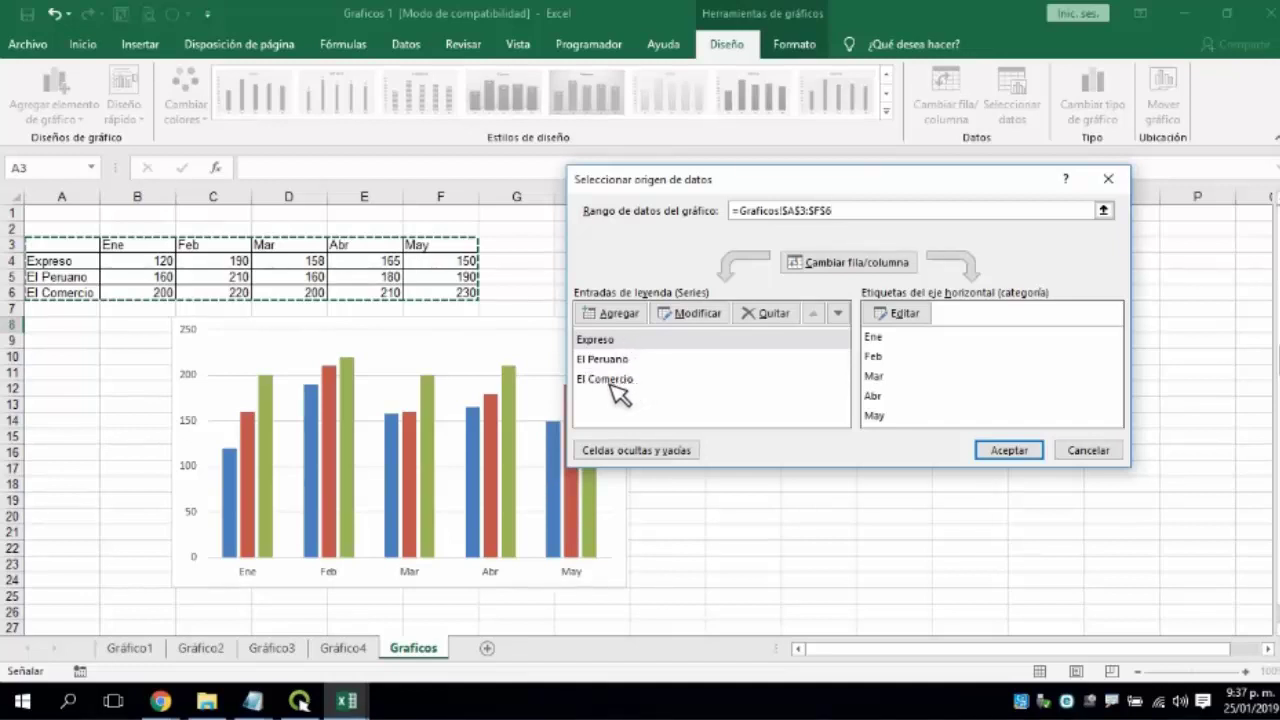
# Remove the Expreso and El Comercio series from the legend entries, apply the change and deselect the chart.
pyautogui.click(662, 340)
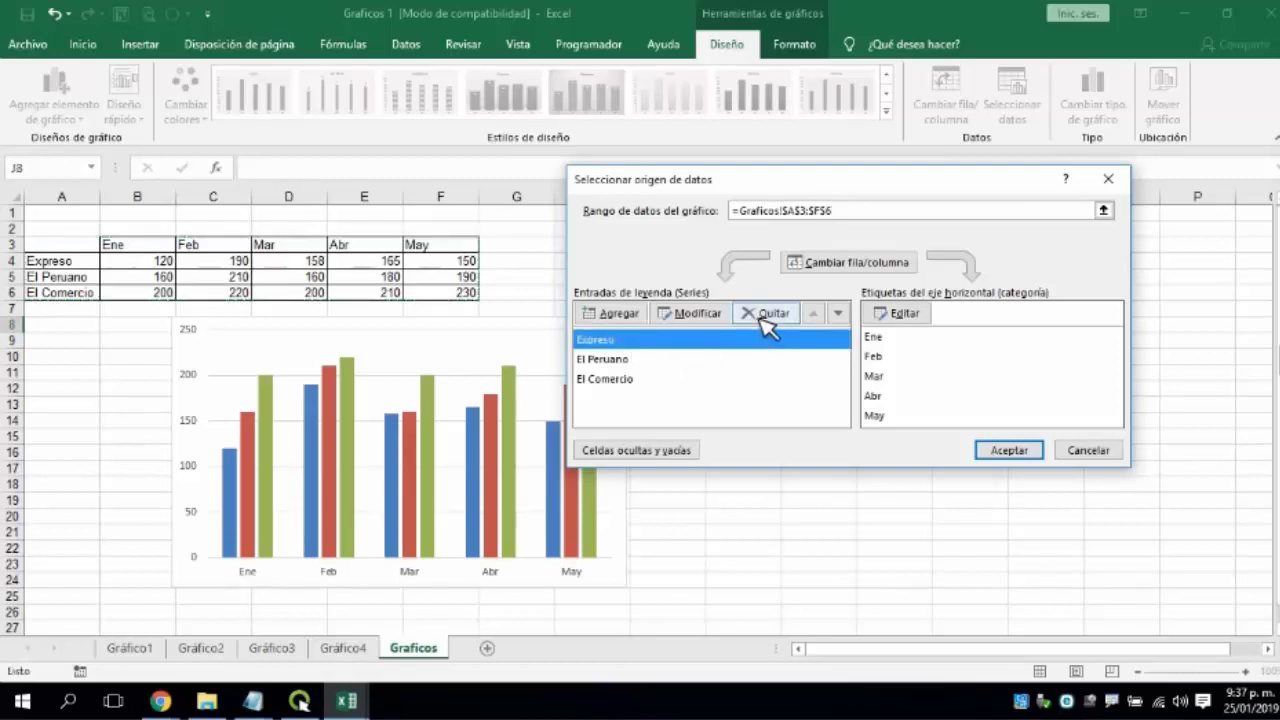
pyautogui.click(768, 326)
pyautogui.click(722, 355)
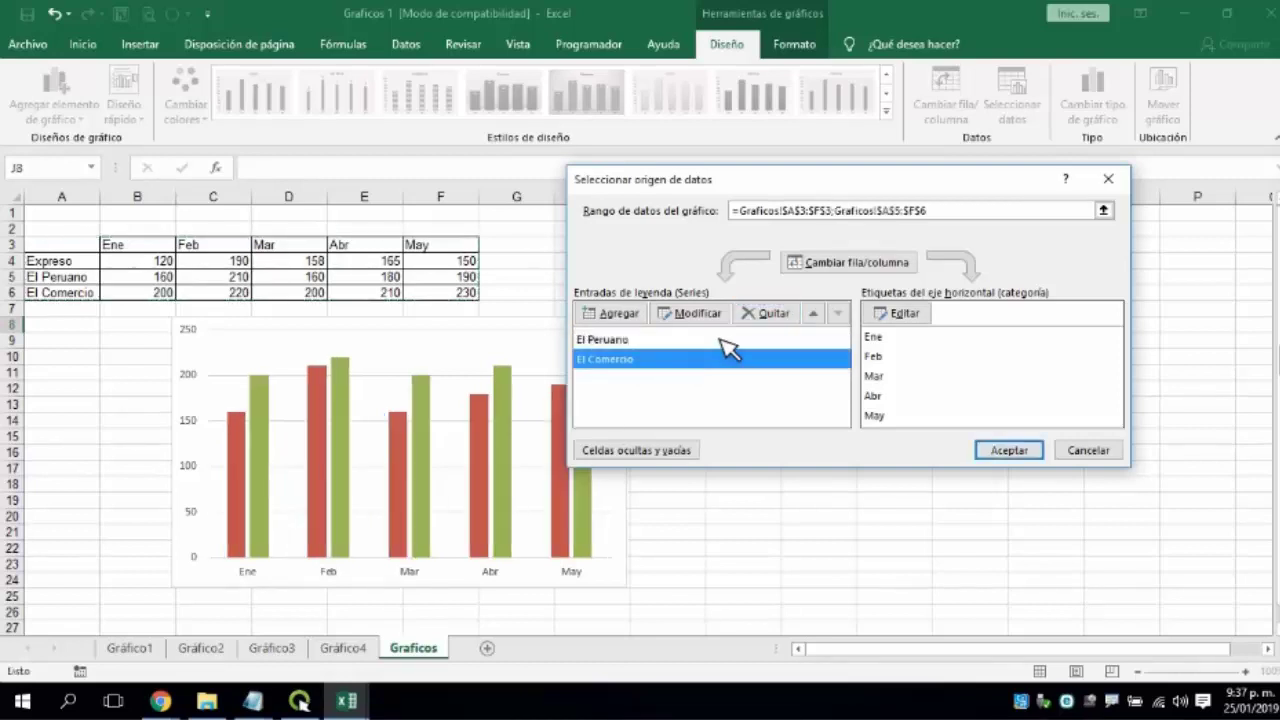
pyautogui.click(772, 325)
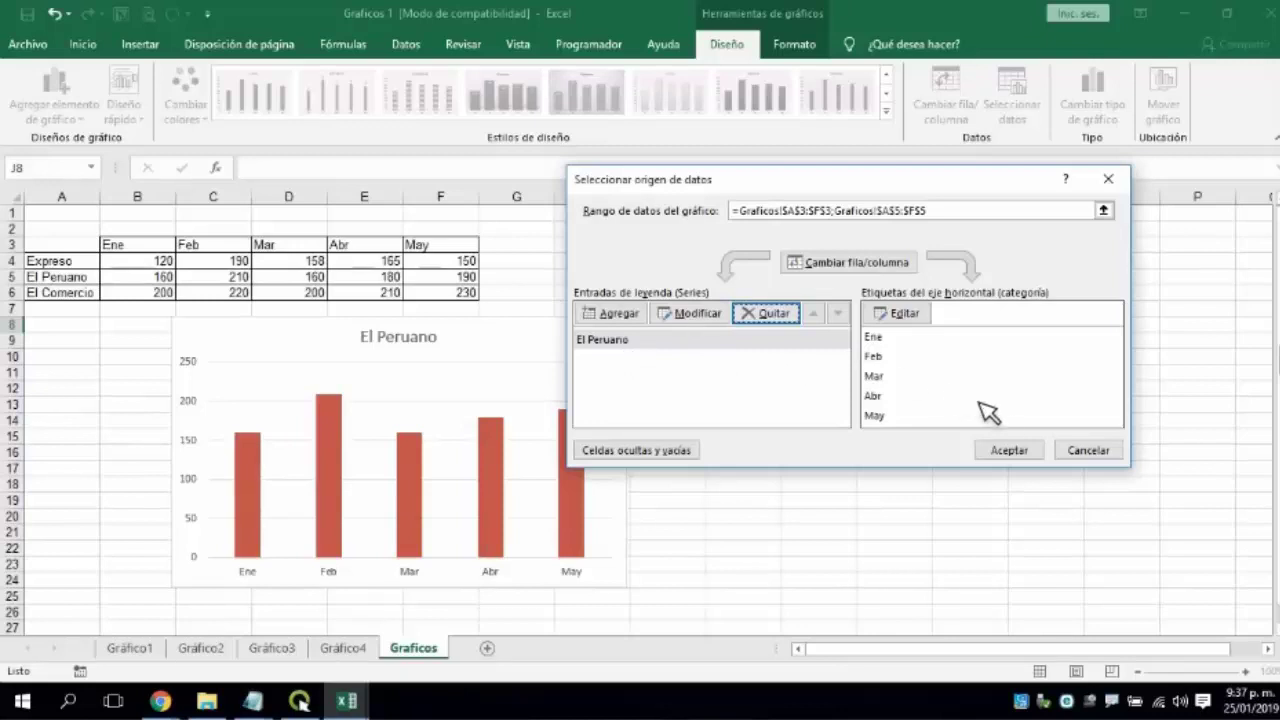
pyautogui.click(996, 455)
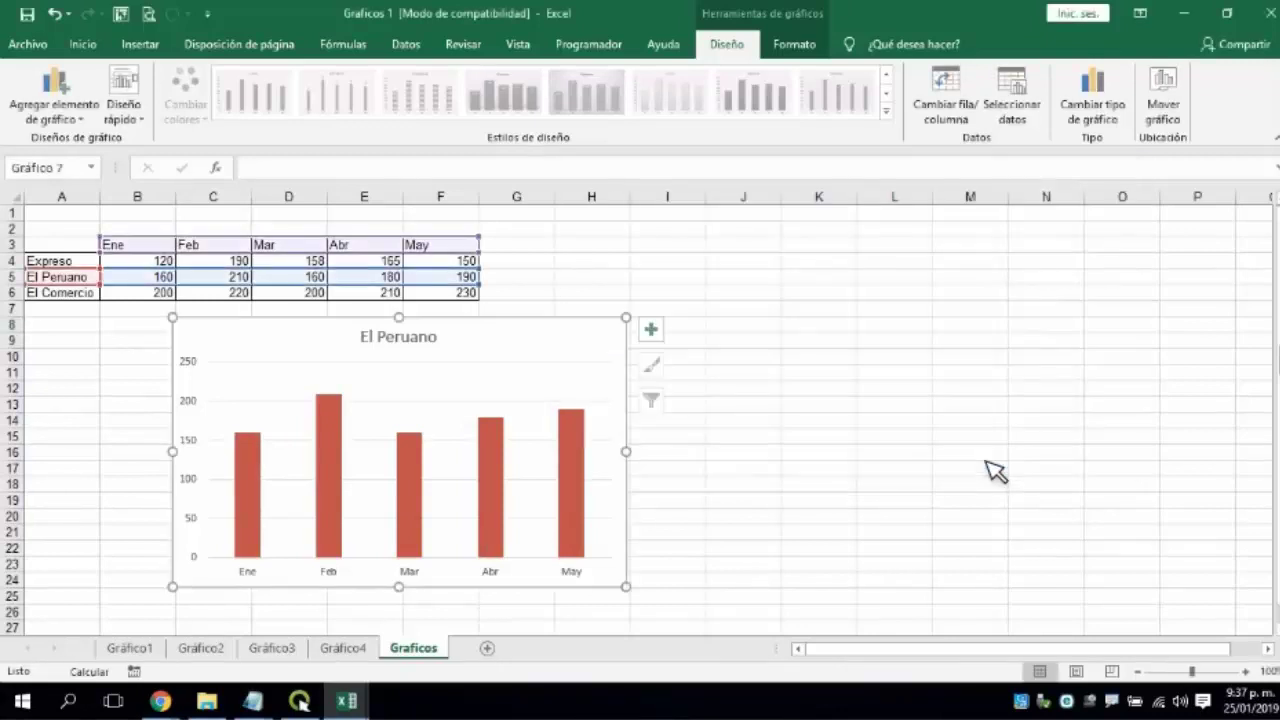
pyautogui.click(704, 288)
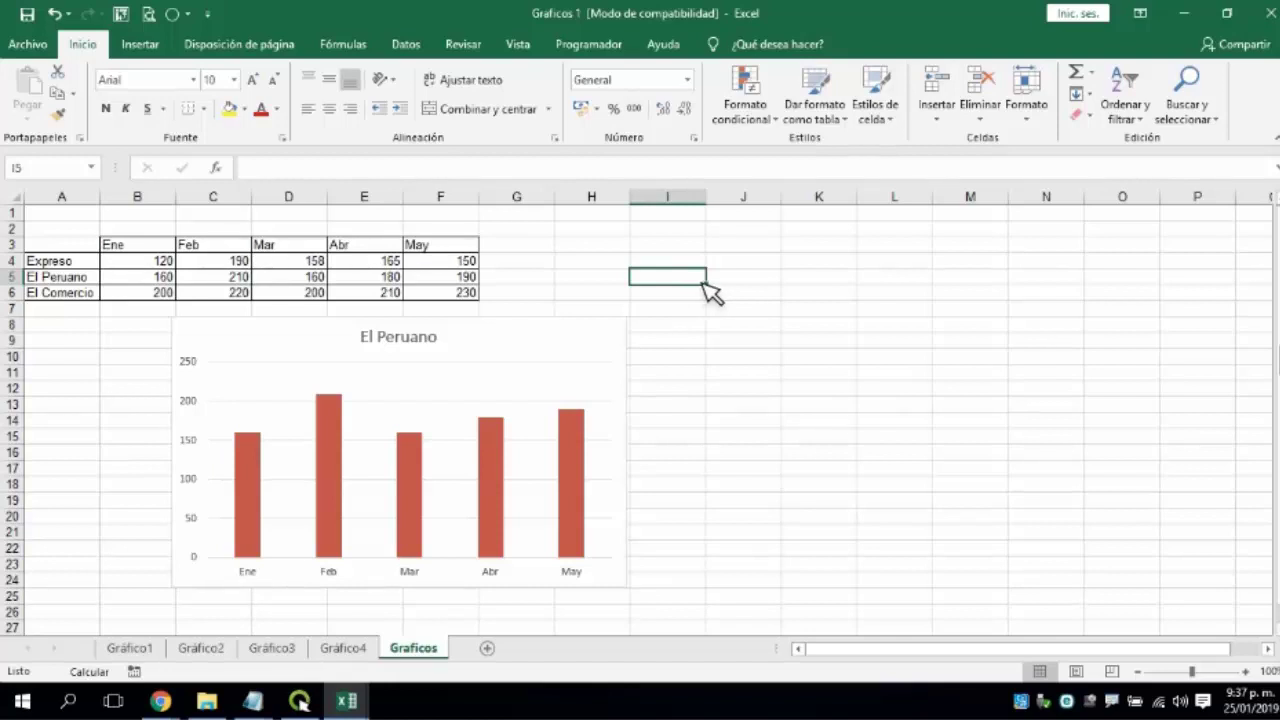
# Empty the chart by removing the El Peruano series from its data source, and move the data source dialog higher.
pyautogui.click(624, 335)
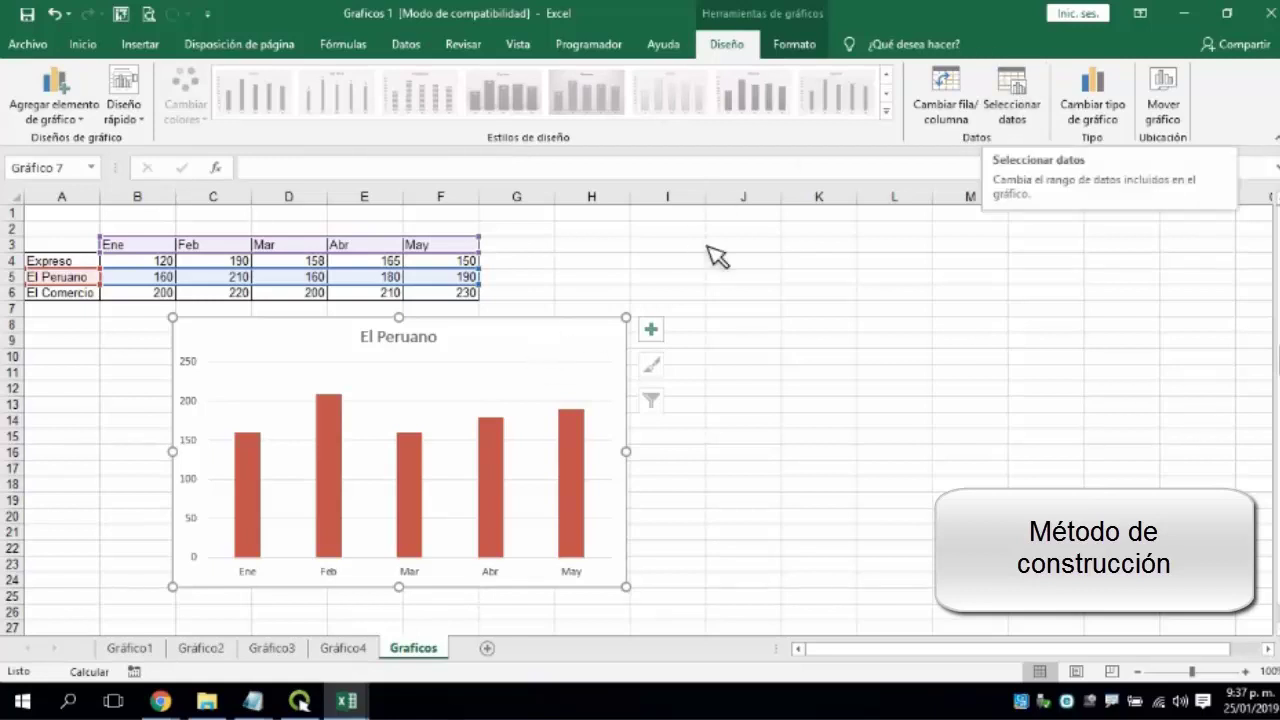
pyautogui.click(1028, 104)
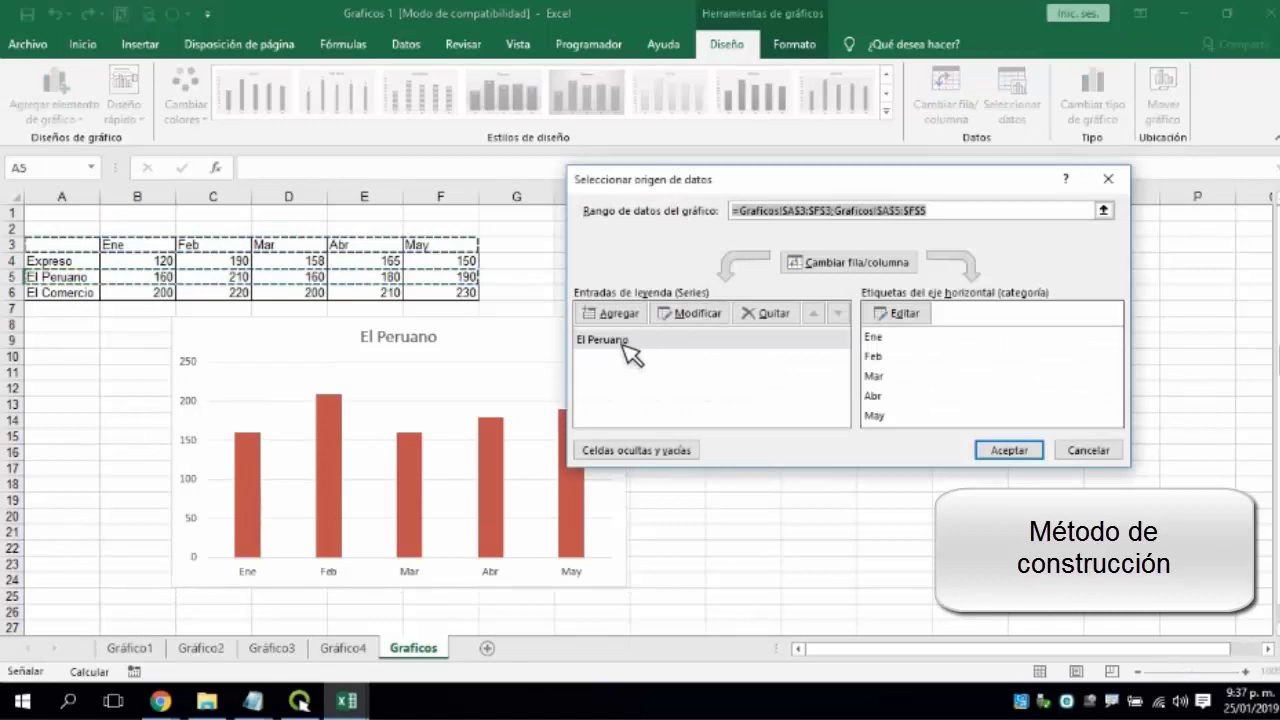
pyautogui.click(637, 341)
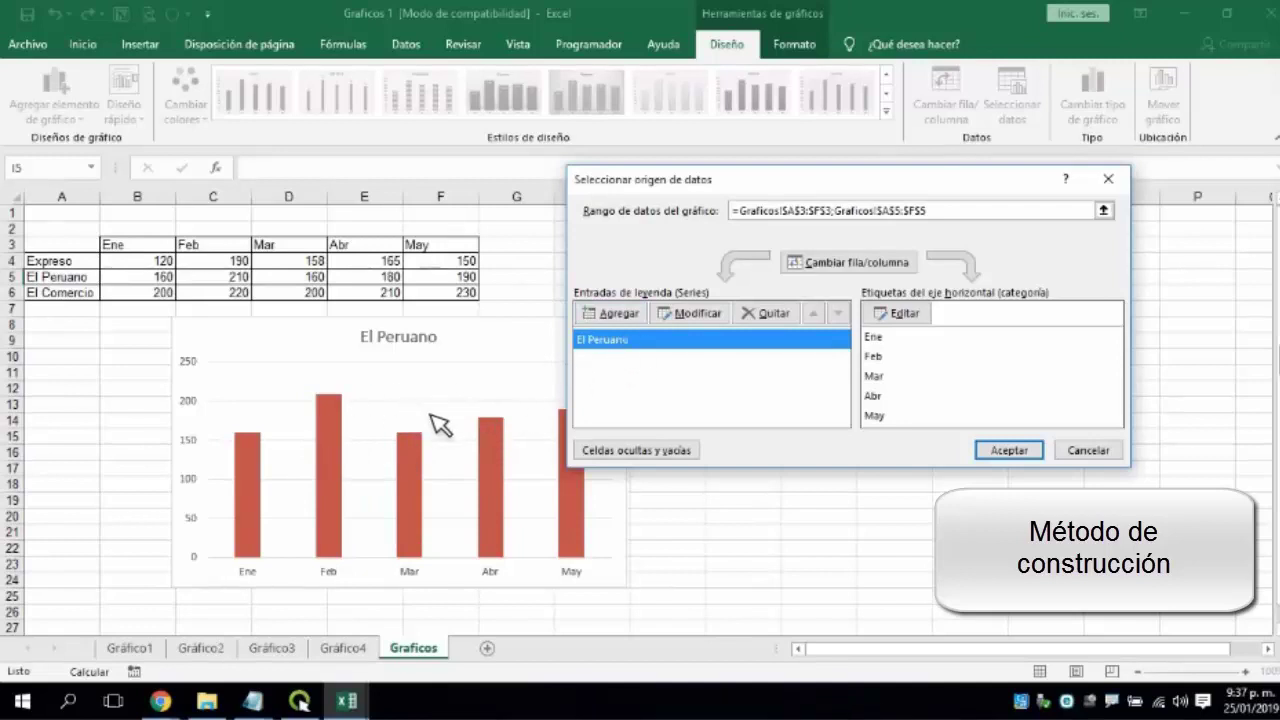
pyautogui.click(781, 316)
pyautogui.moveTo(795, 172); pyautogui.dragTo(760, 190)
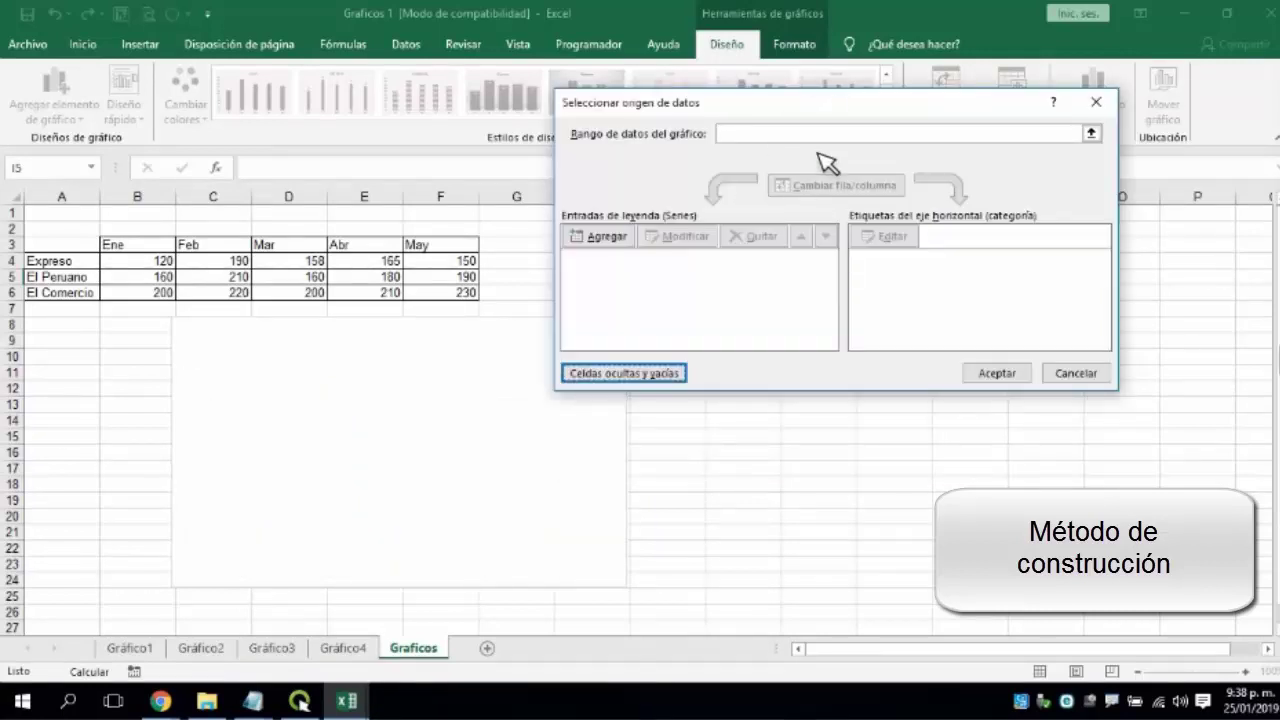
# Add a legend series to the empty chart, with its name from cell A5 and its values from B5:F5.
pyautogui.click(725, 133)
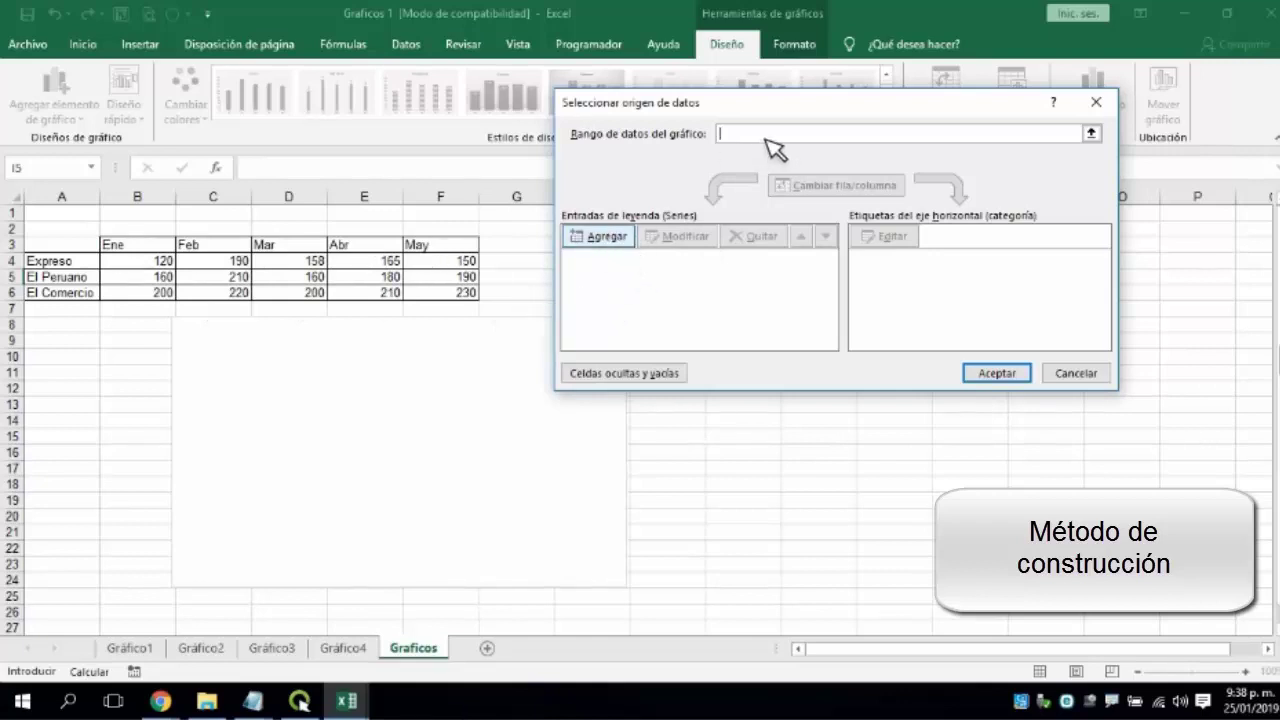
pyautogui.click(630, 245)
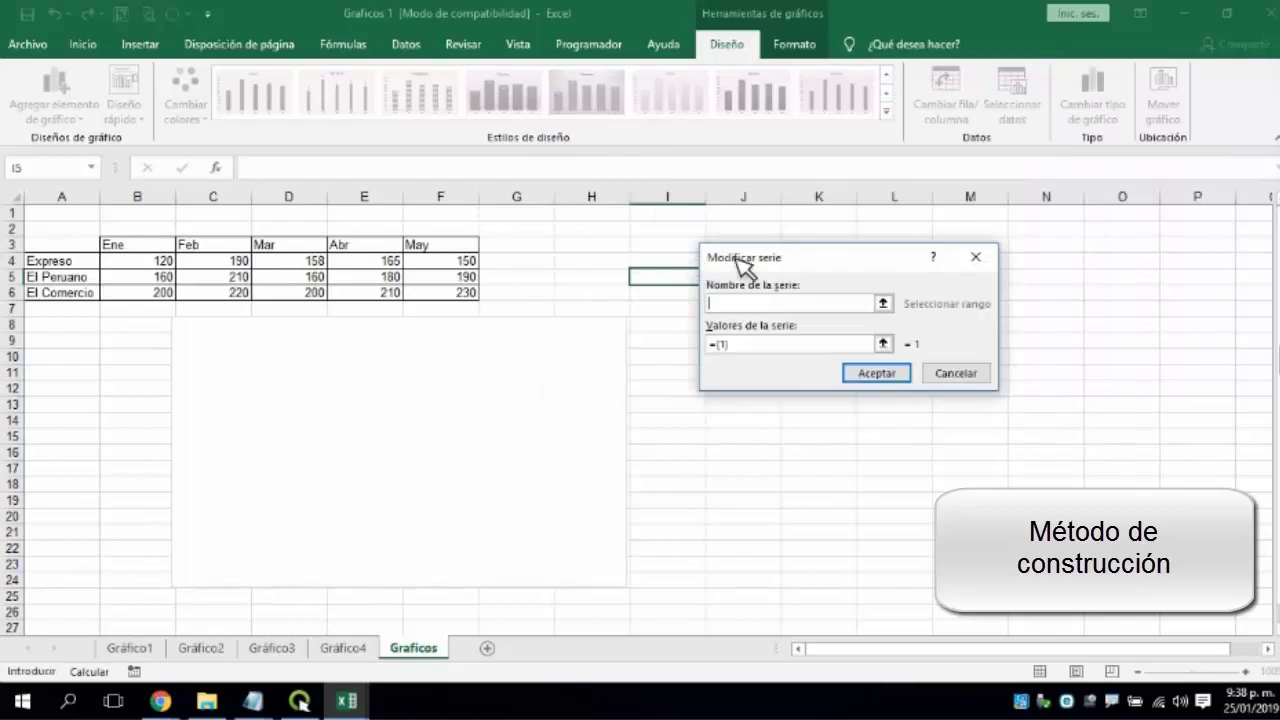
pyautogui.moveTo(792, 256); pyautogui.dragTo(530, 148)
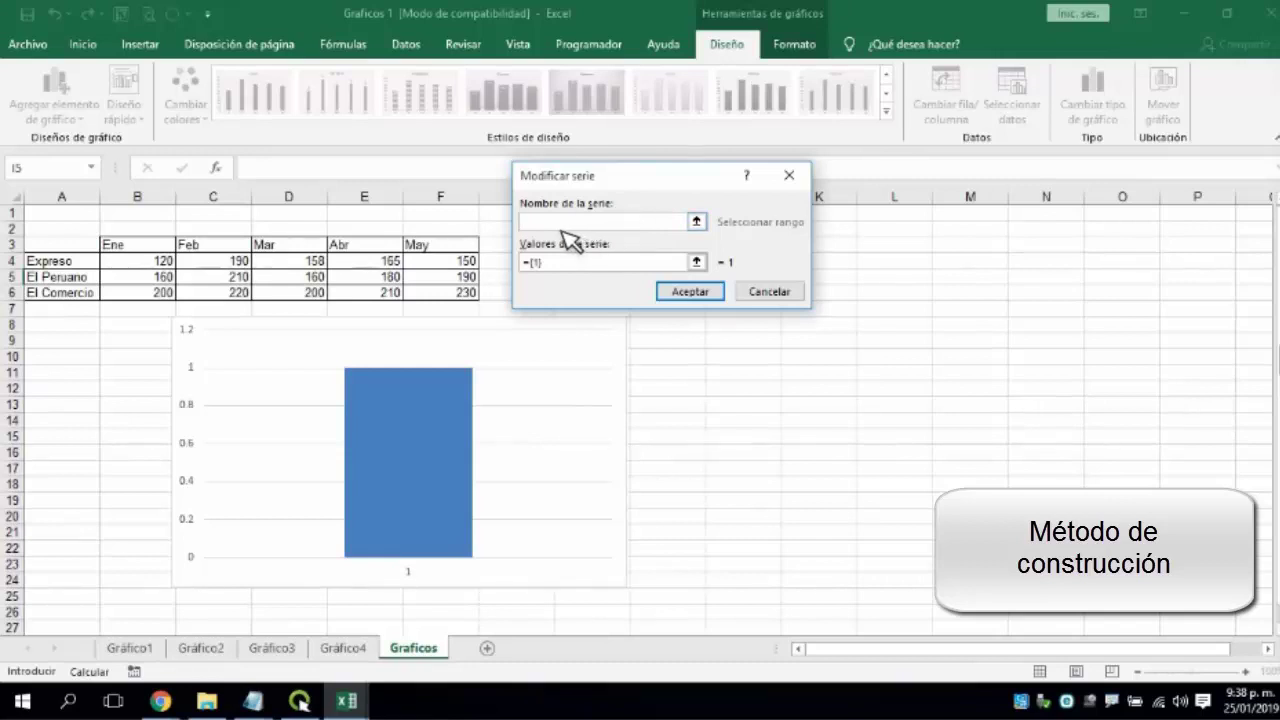
pyautogui.click(60, 279)
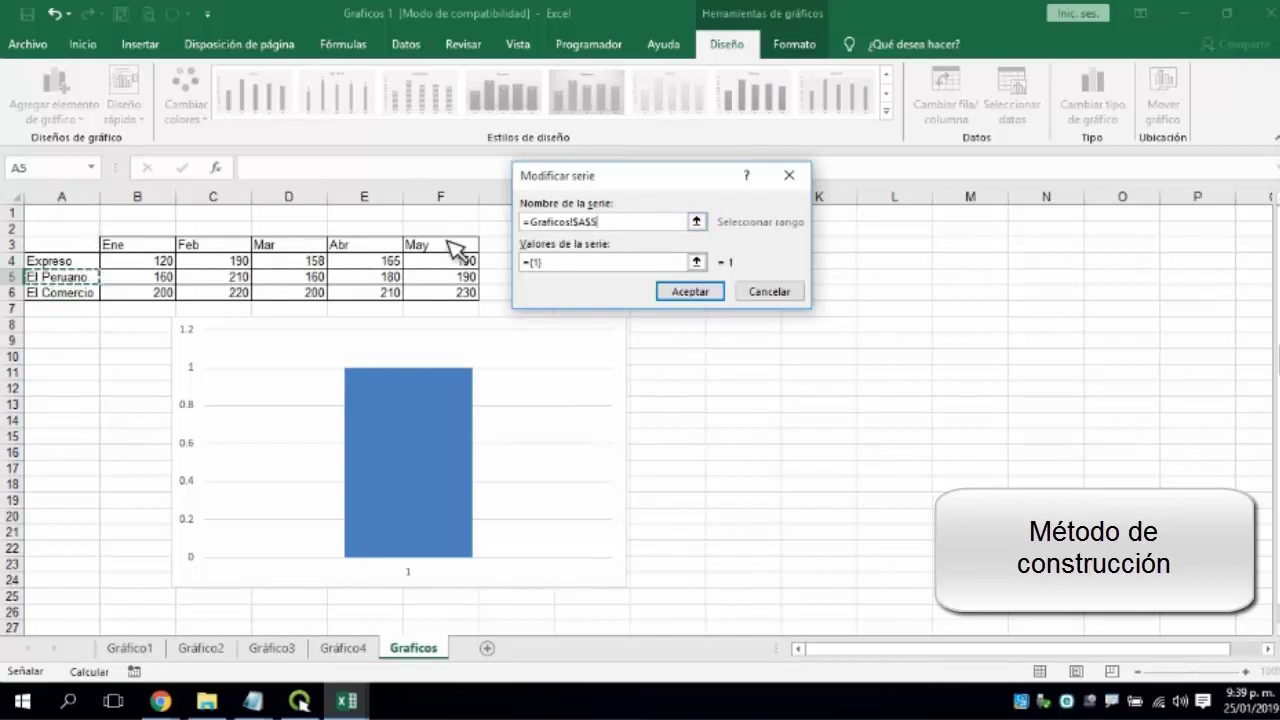
pyautogui.click(581, 263)
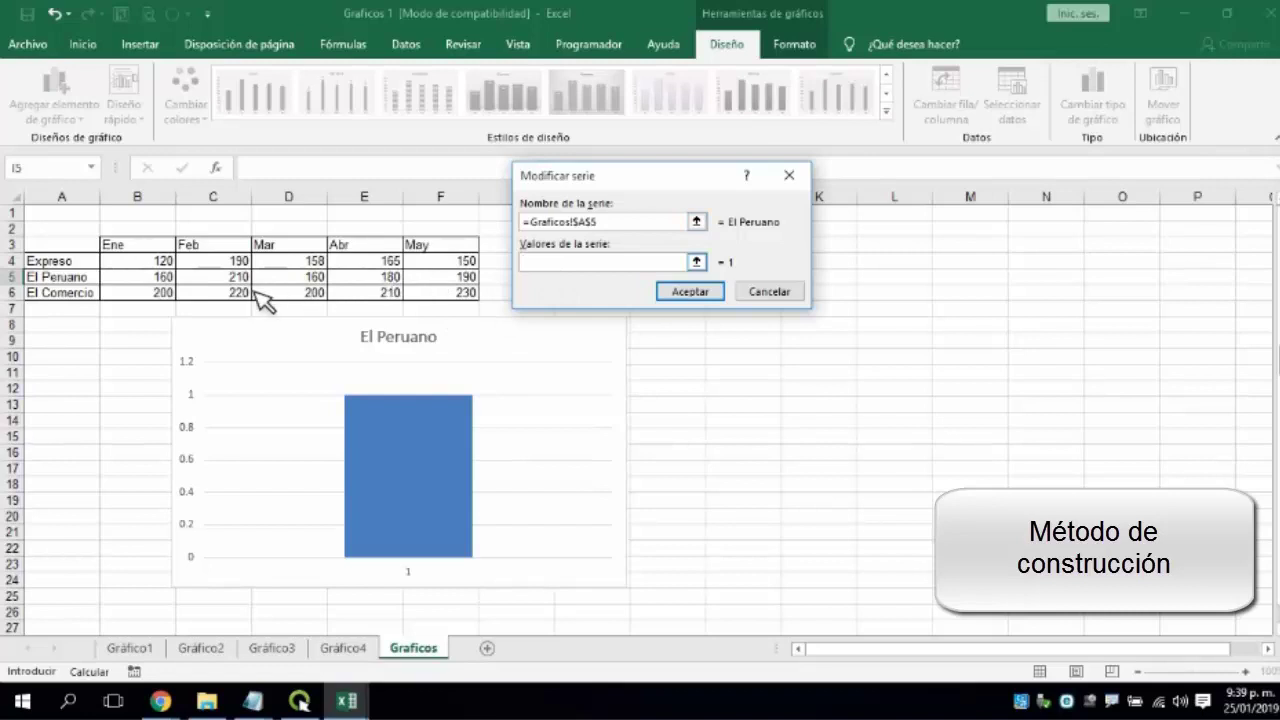
pyautogui.moveTo(166, 278); pyautogui.dragTo(470, 280)
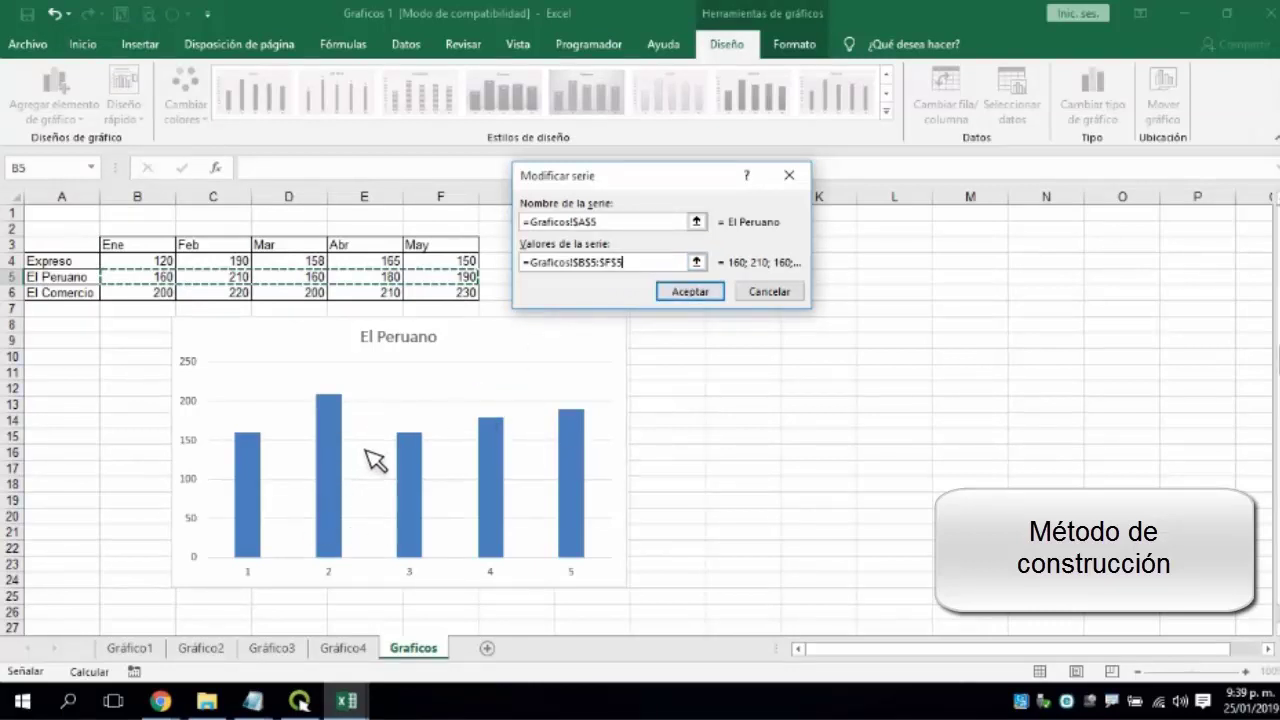
pyautogui.click(700, 293)
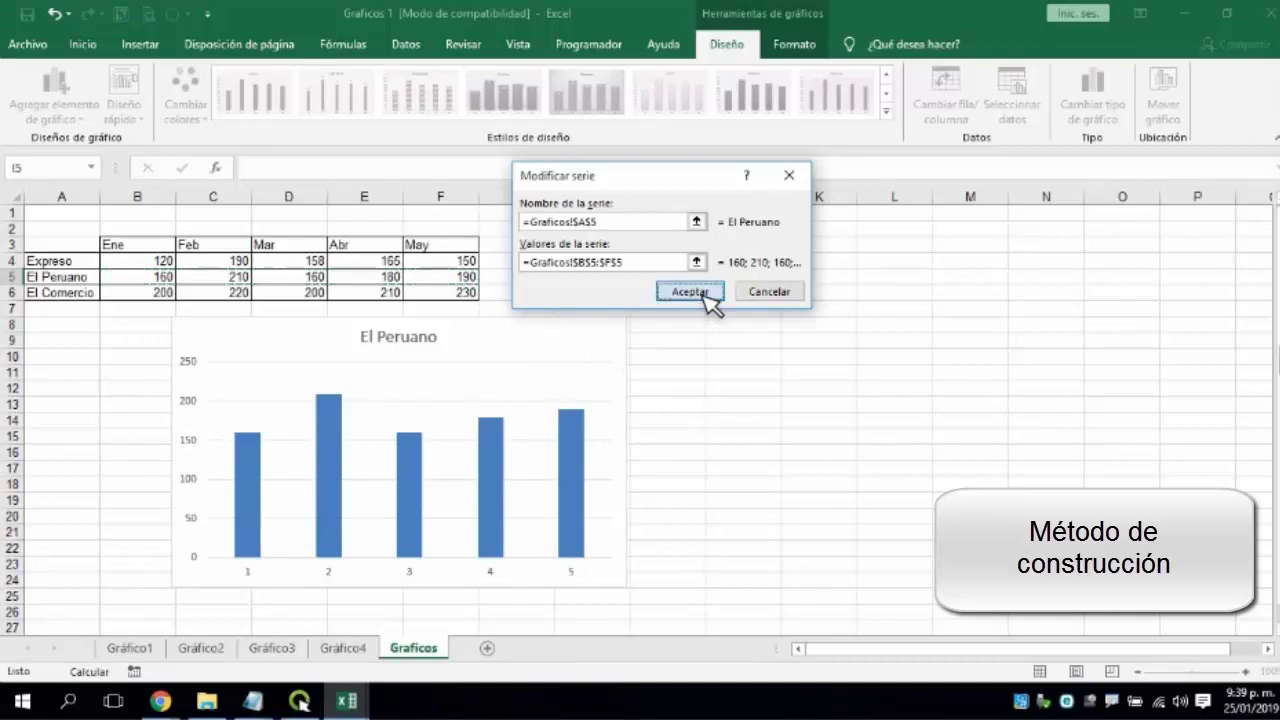
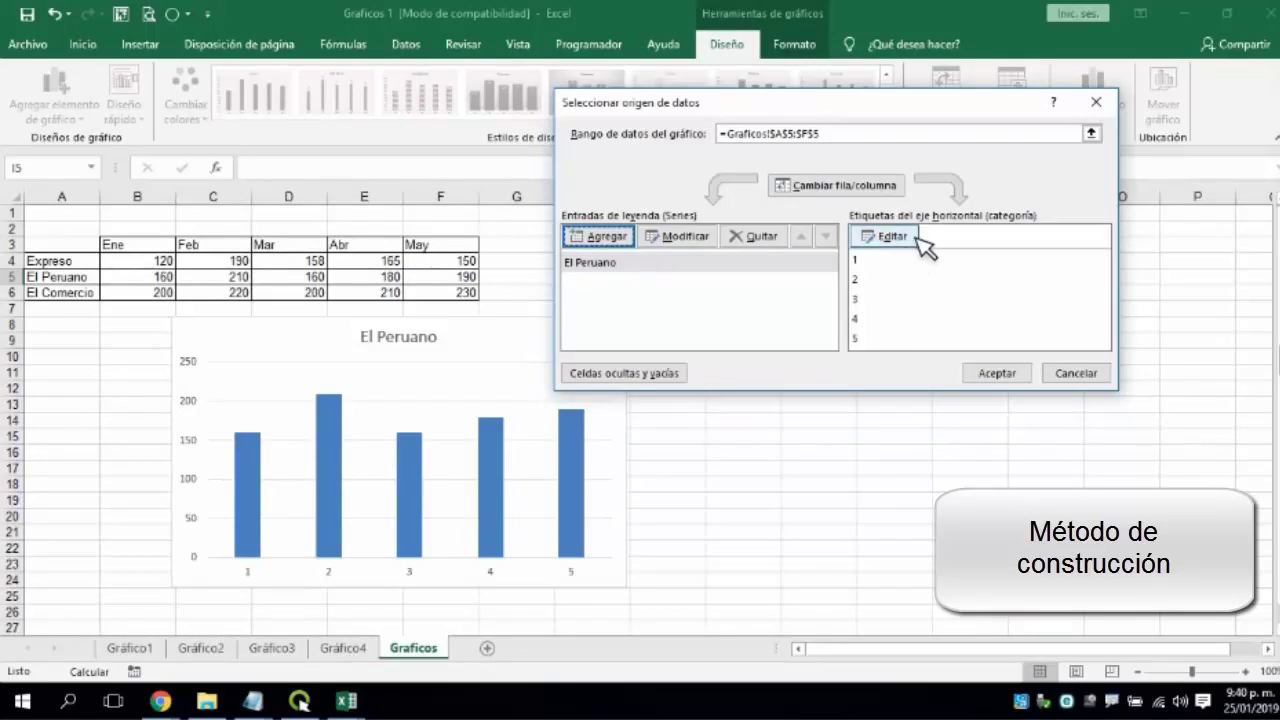
# Set the chart's horizontal axis labels to the months in B3:F3 and apply the data source changes.
pyautogui.click(890, 237)
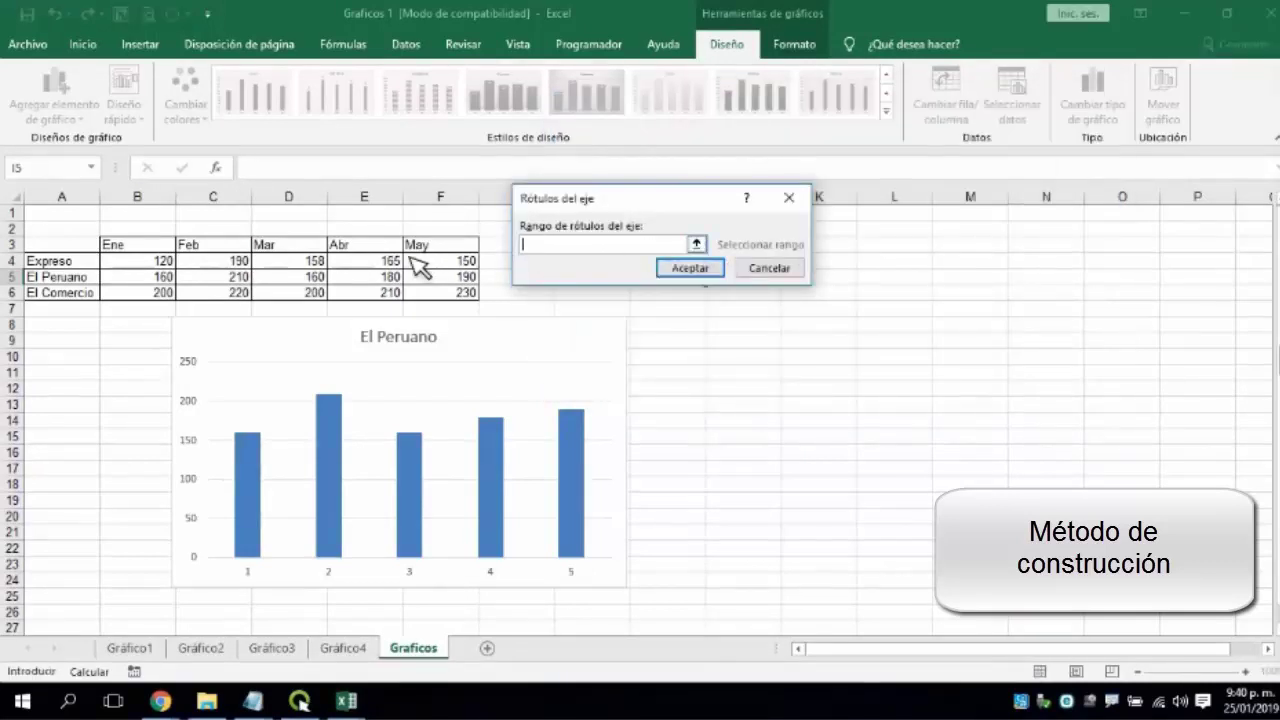
pyautogui.moveTo(163, 248); pyautogui.dragTo(449, 253)
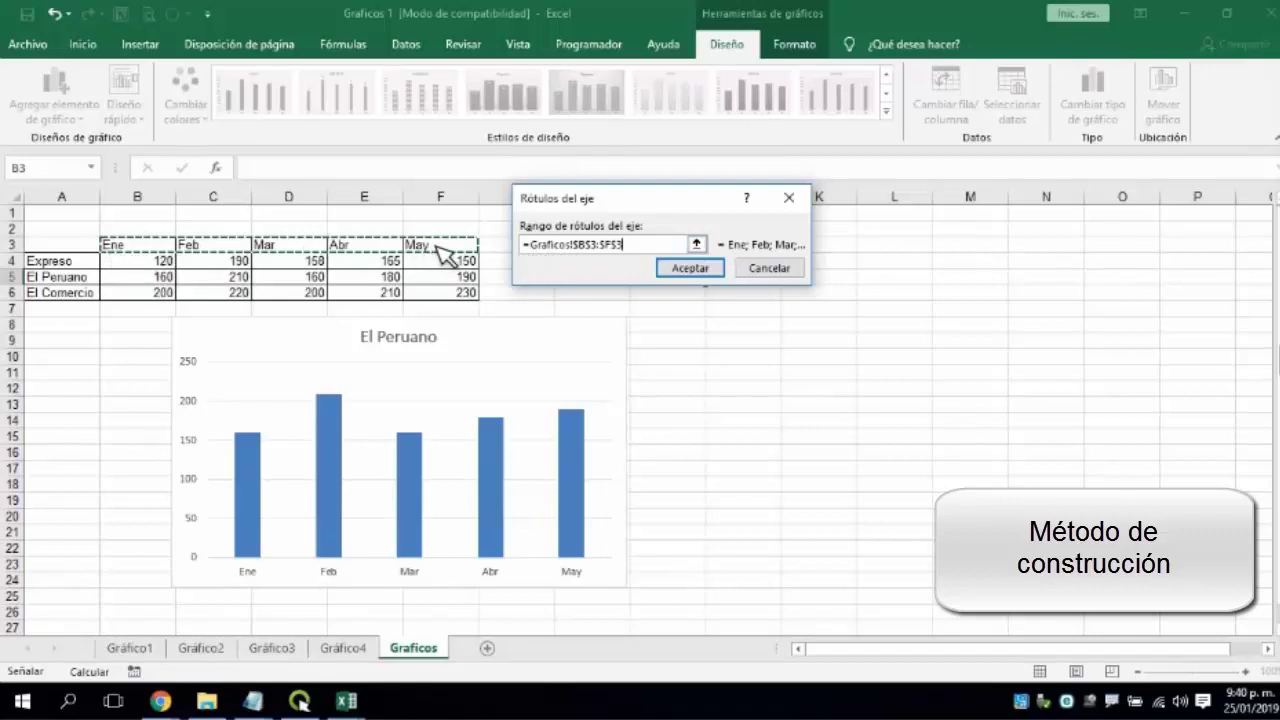
pyautogui.click(690, 268)
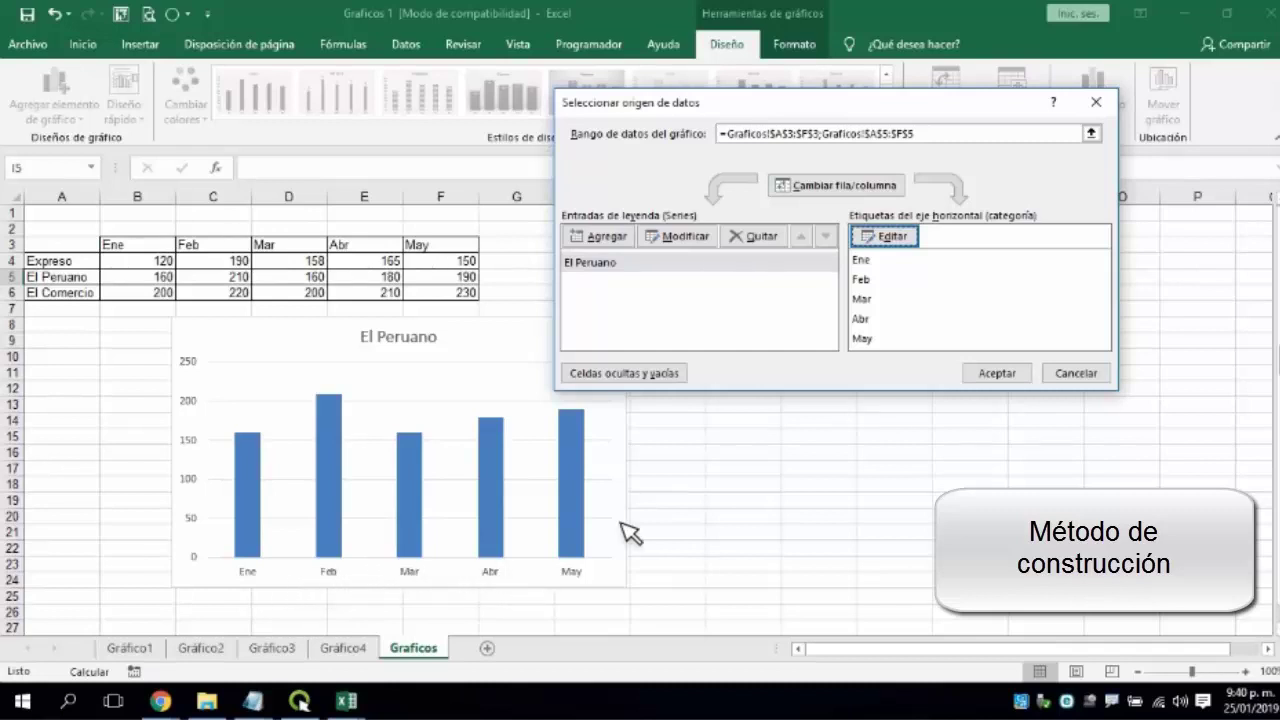
pyautogui.click(995, 375)
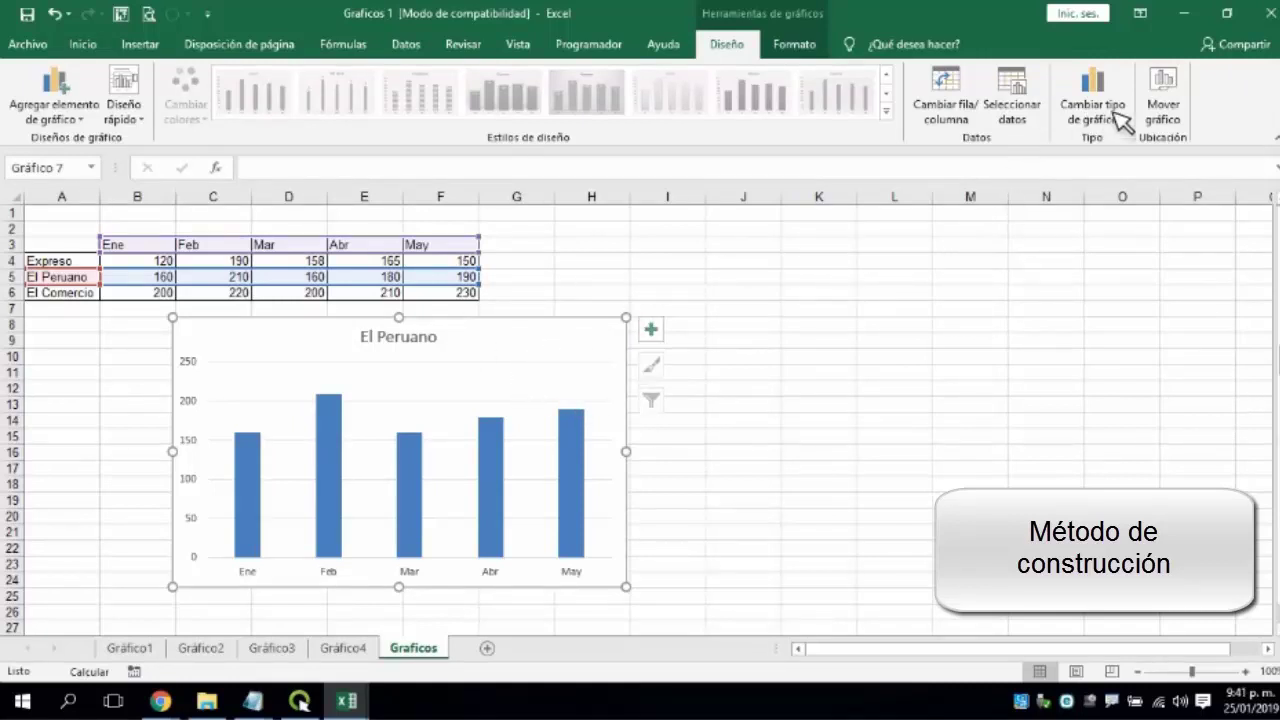
# Move the El Peruano chart to a new chart sheet.
pyautogui.click(1182, 88)
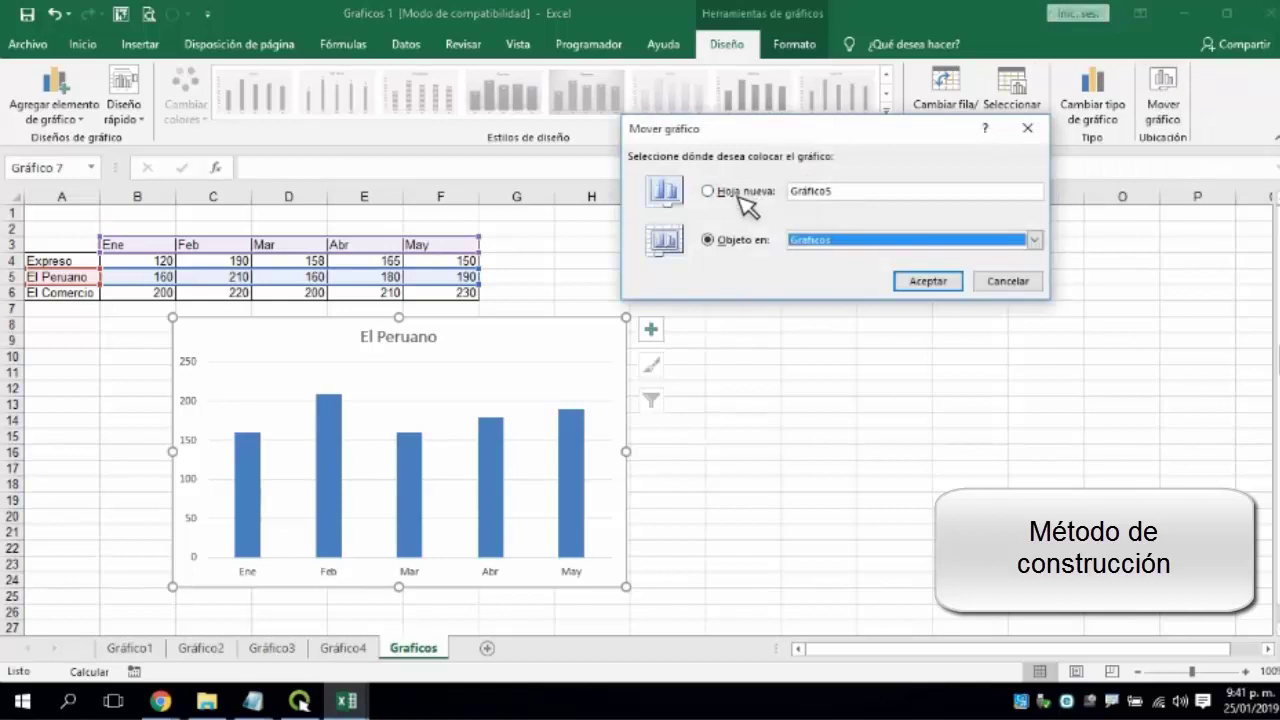
pyautogui.click(741, 193)
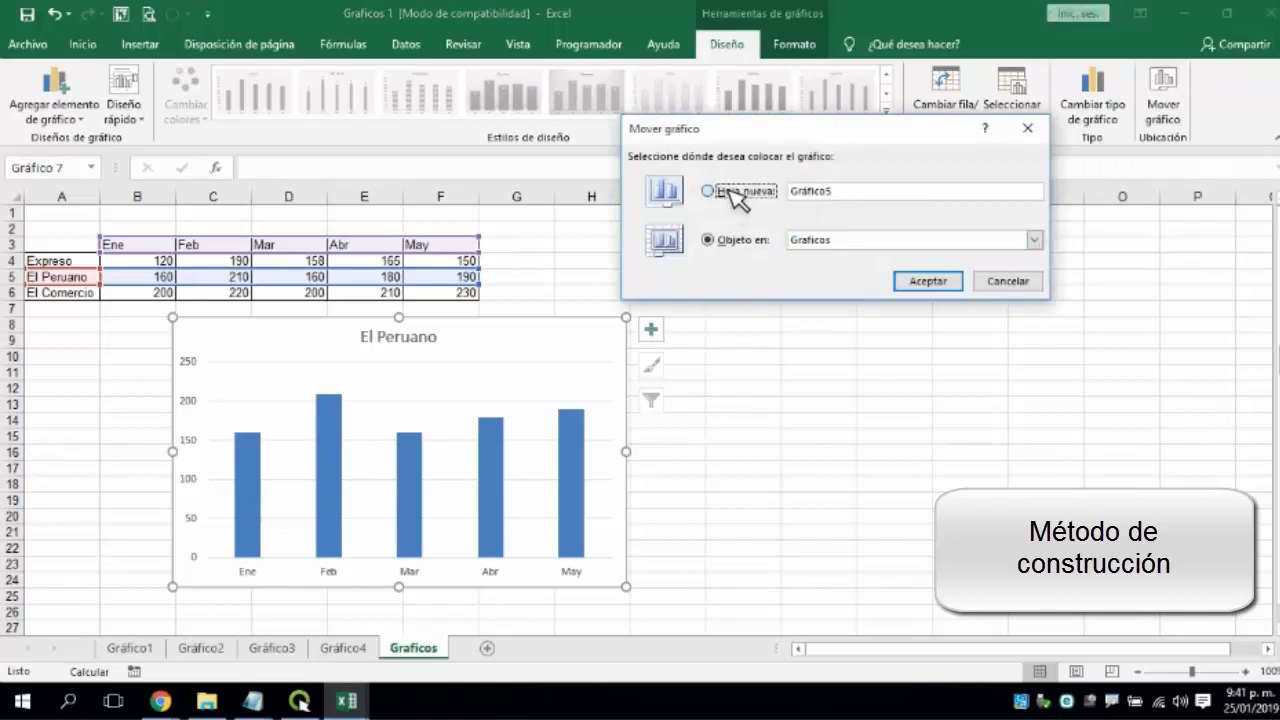
pyautogui.click(940, 284)
# Look through the chart sheets Gráfico1 to Gráfico5, check the ClickMeeting chat and return to the workbook.
pyautogui.keyDown('ctrl'); pyautogui.click(336, 650); pyautogui.keyUp('ctrl')
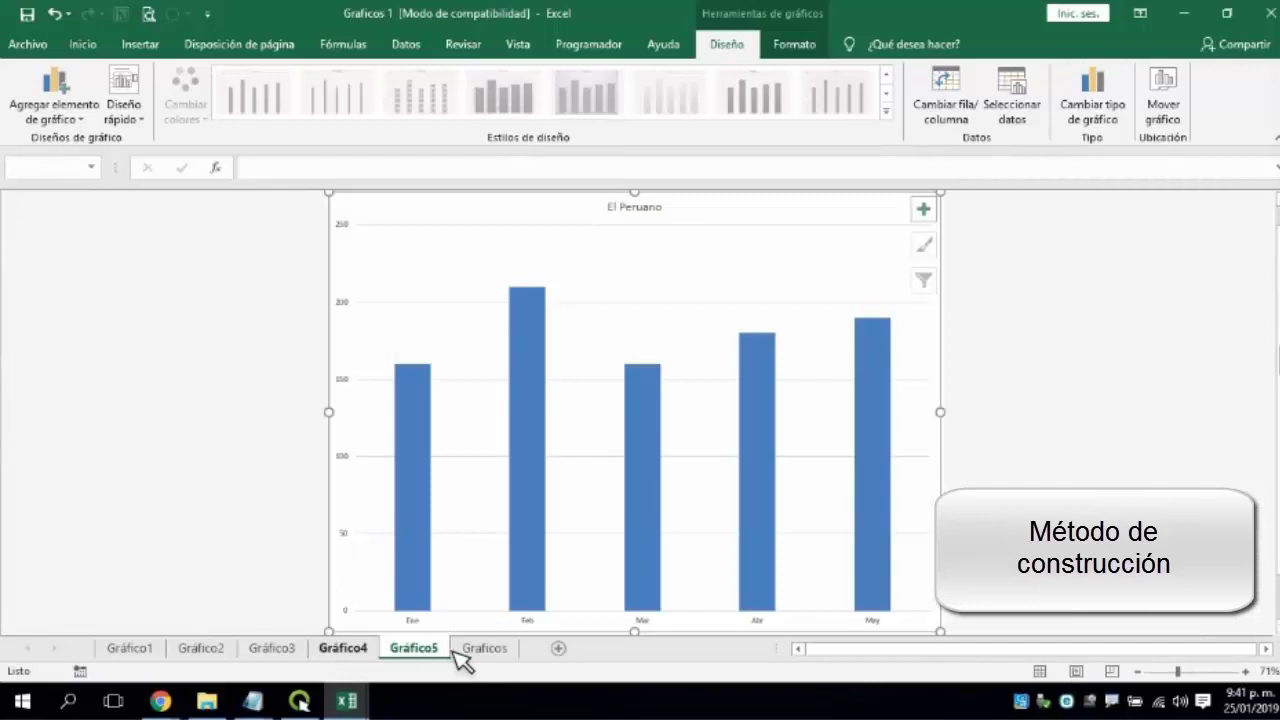
pyautogui.click(148, 652)
pyautogui.click(204, 650)
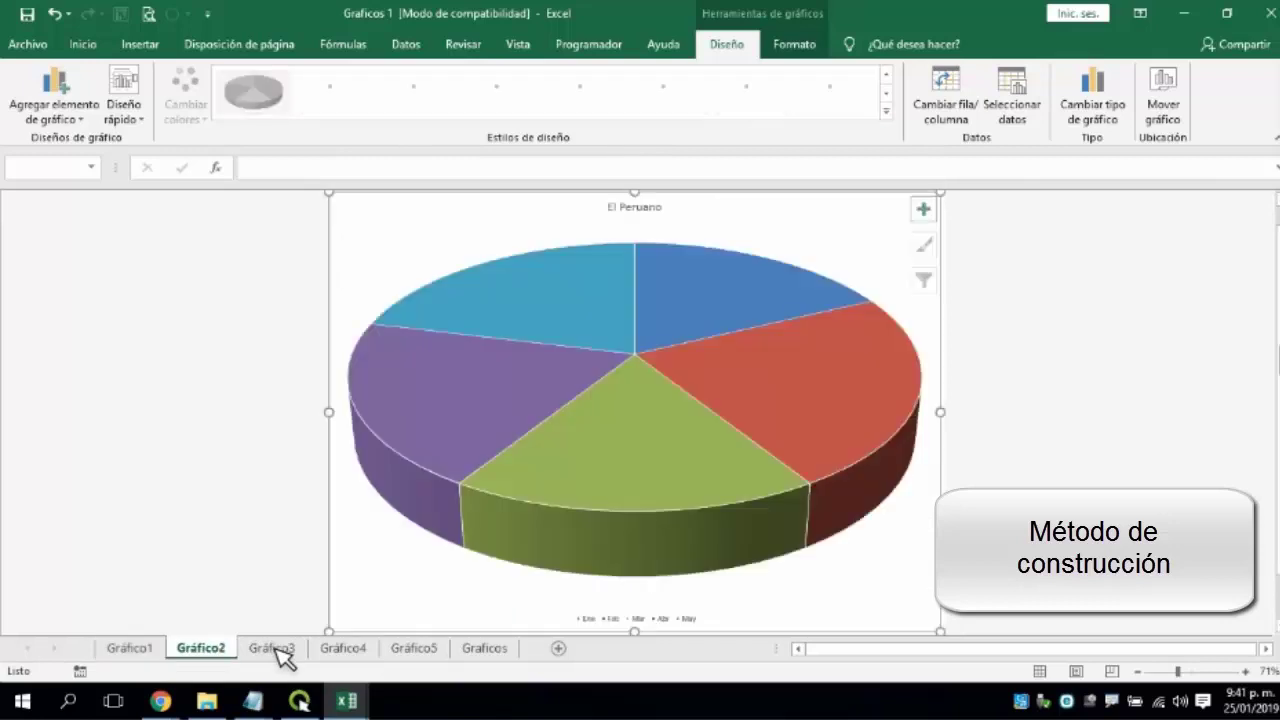
pyautogui.click(277, 650)
pyautogui.click(370, 652)
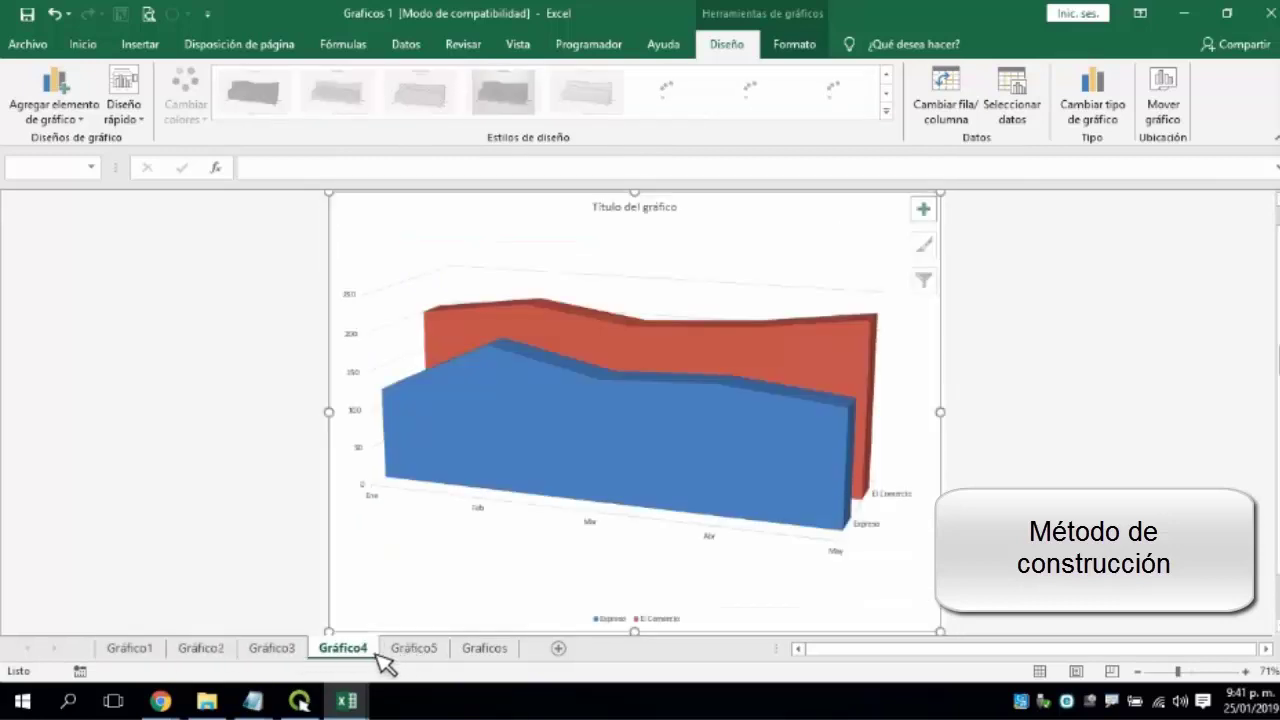
pyautogui.click(412, 649)
pyautogui.click(299, 700)
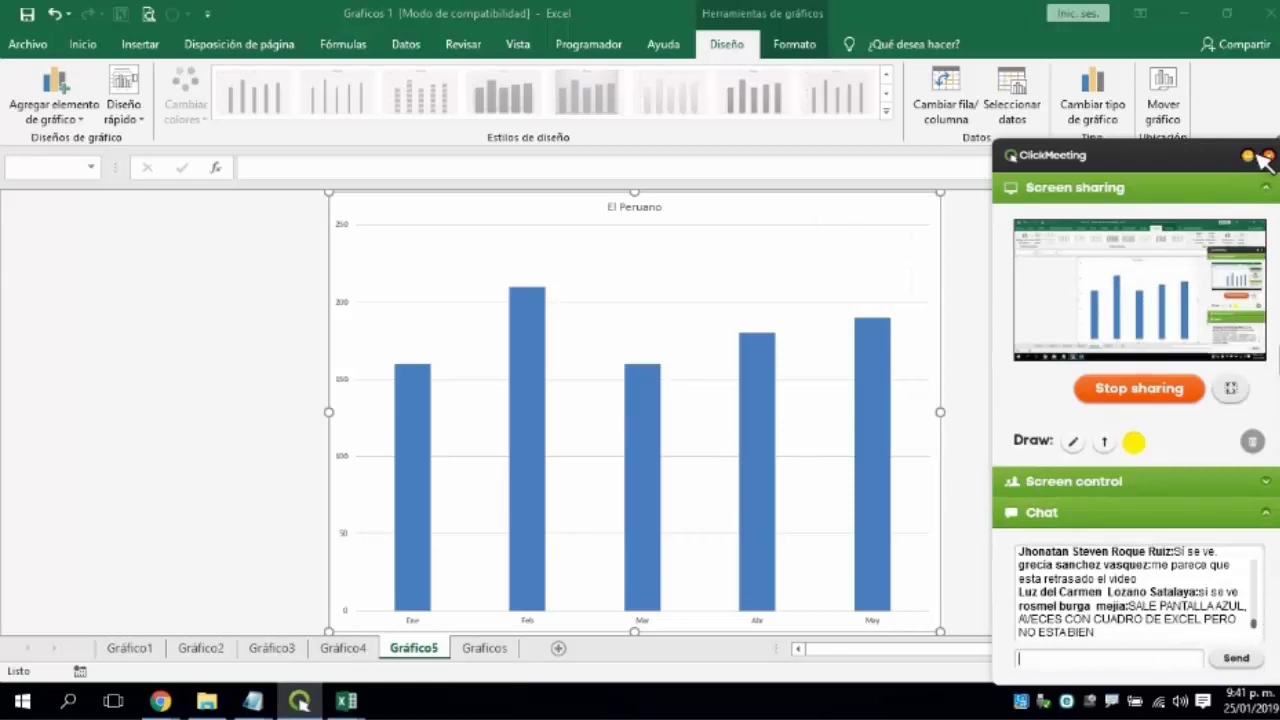
pyautogui.click(552, 400)
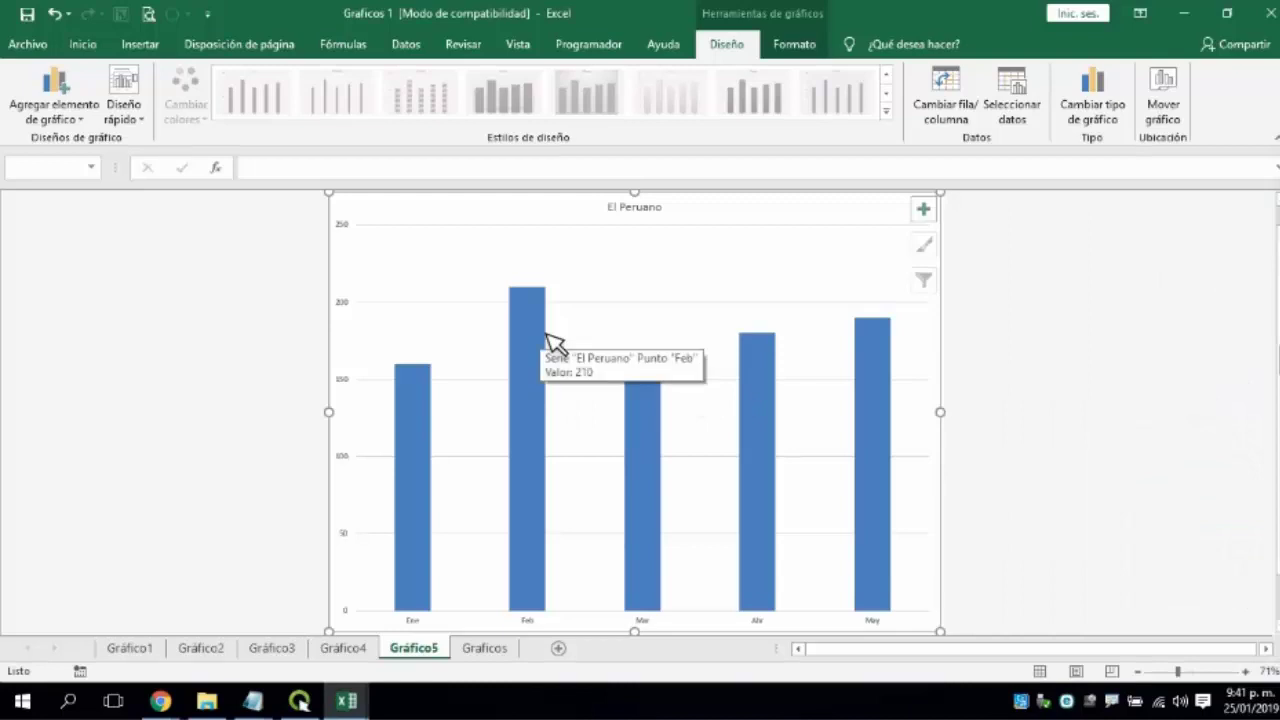
# Open the chart type settings for the chart on sheet Gráfico1 and shift the dialog aside.
pyautogui.click(130, 648)
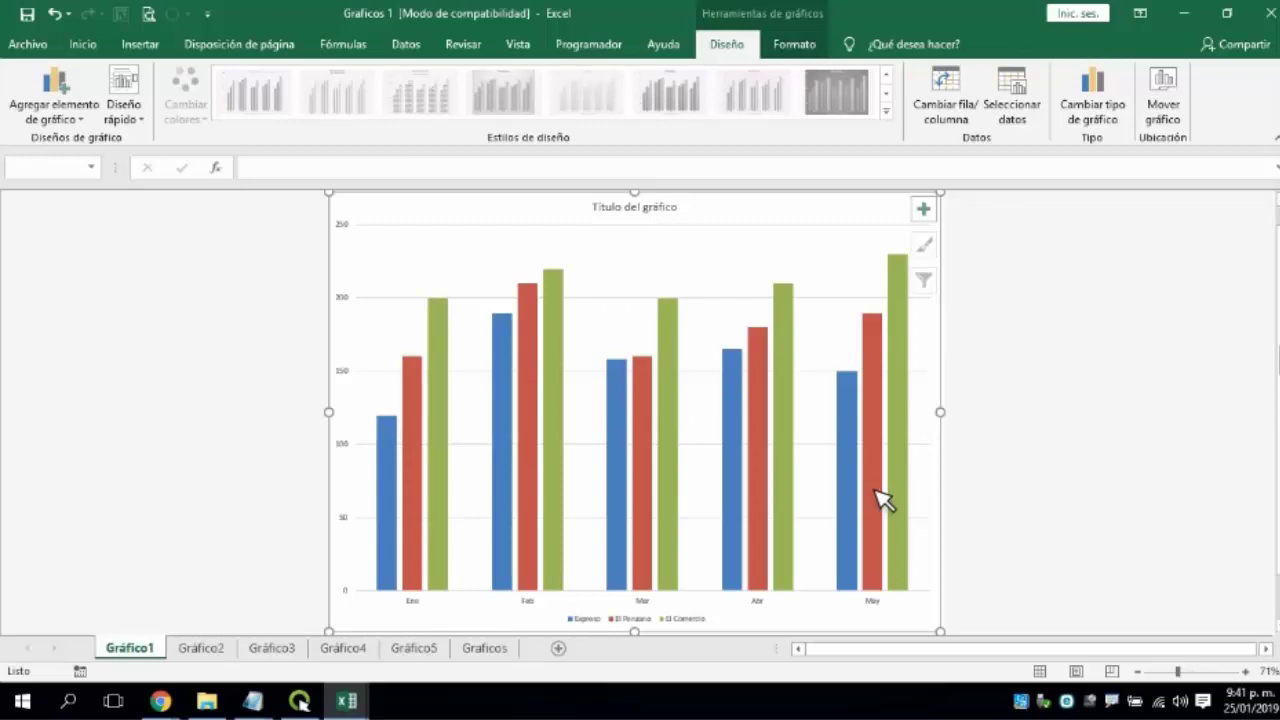
pyautogui.moveTo(876, 491)
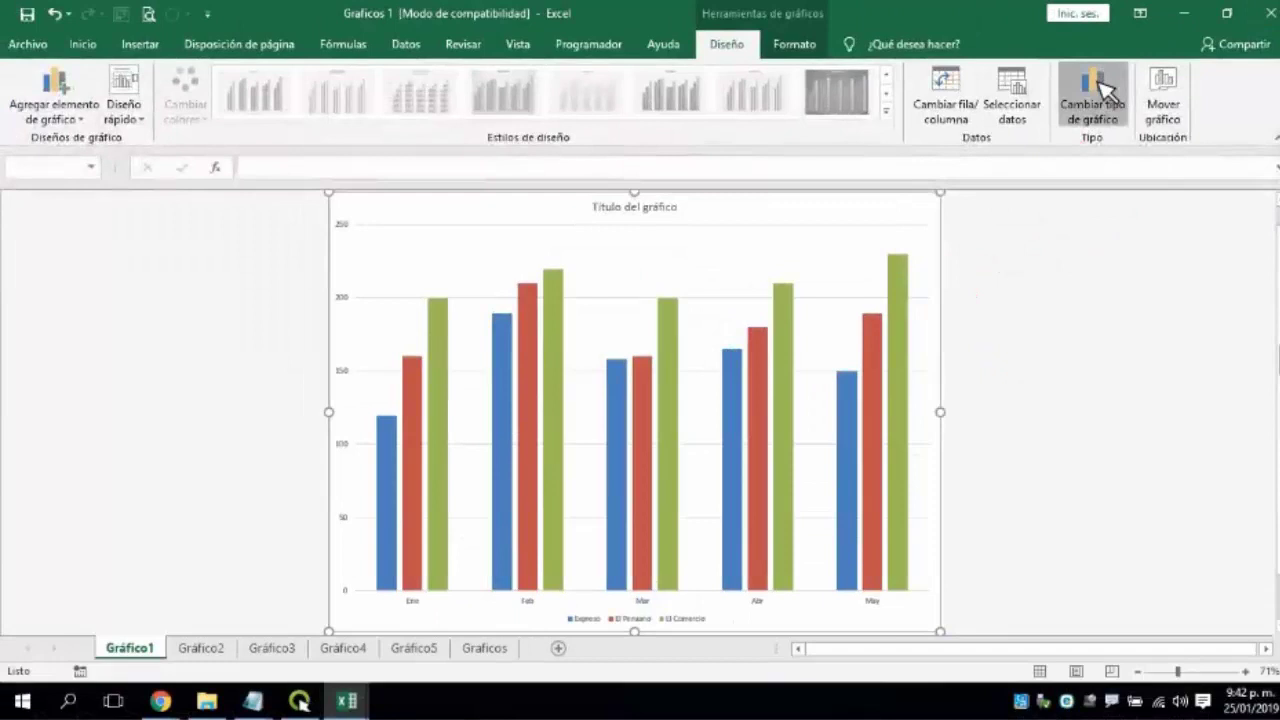
pyautogui.click(1100, 90)
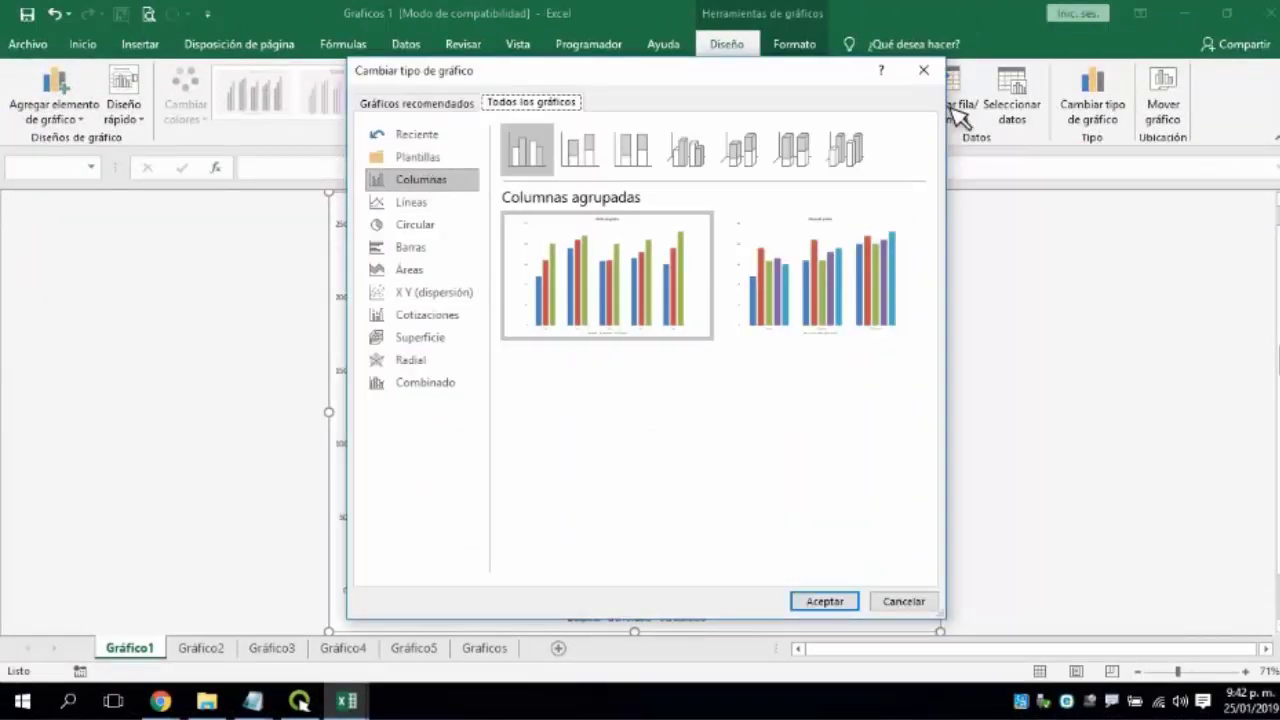
pyautogui.moveTo(920, 50); pyautogui.dragTo(1073, 140)
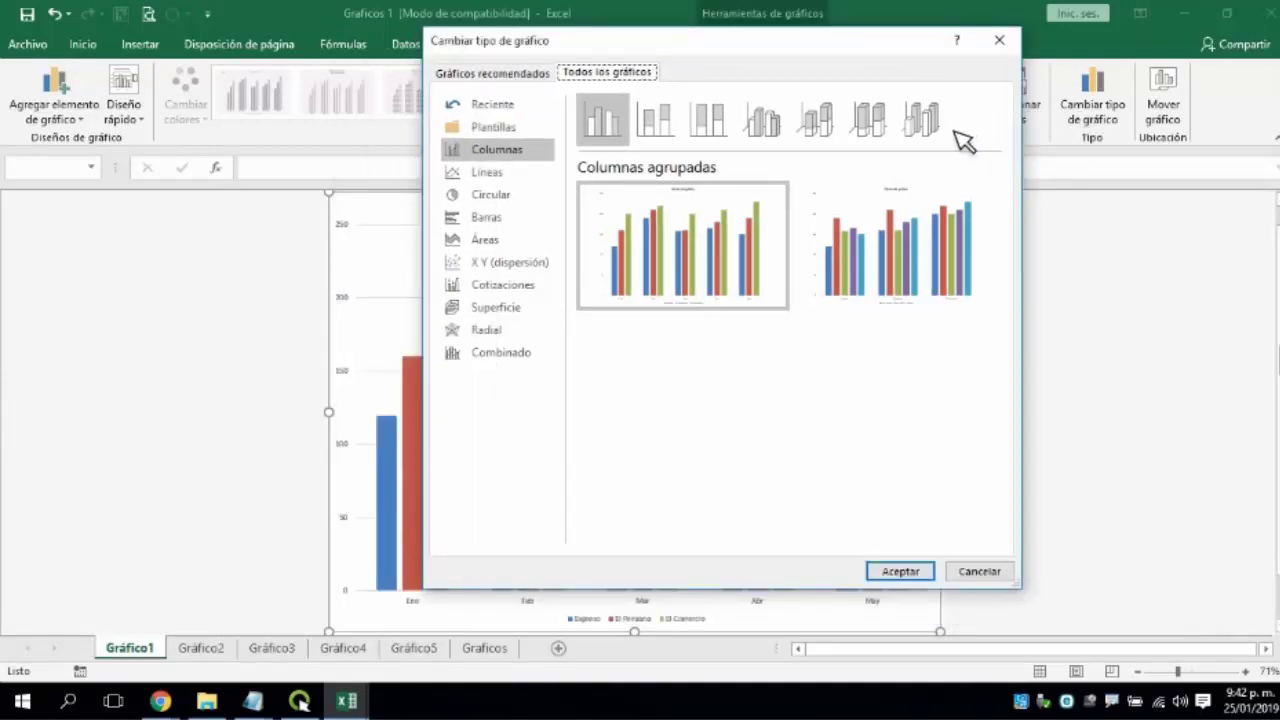
# Preview the column subtypes one by one, from Columnas apiladas through to Columnas 3D.
pyautogui.click(670, 133)
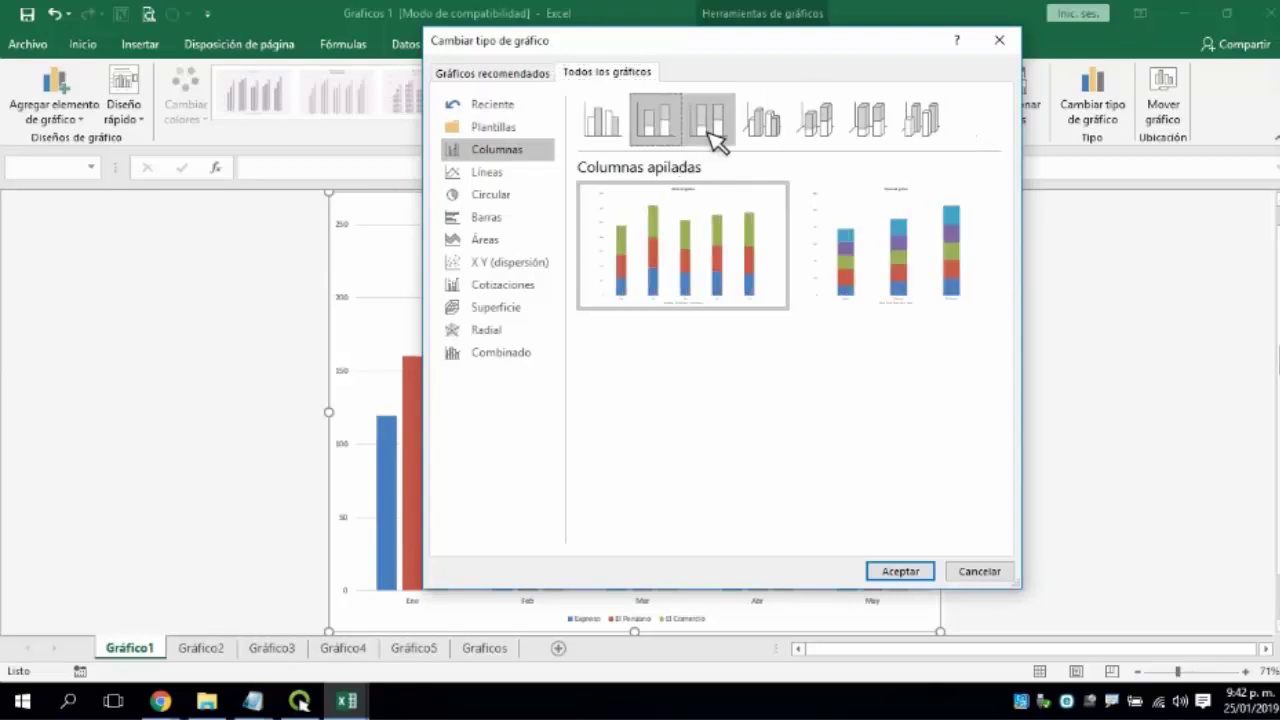
pyautogui.click(709, 127)
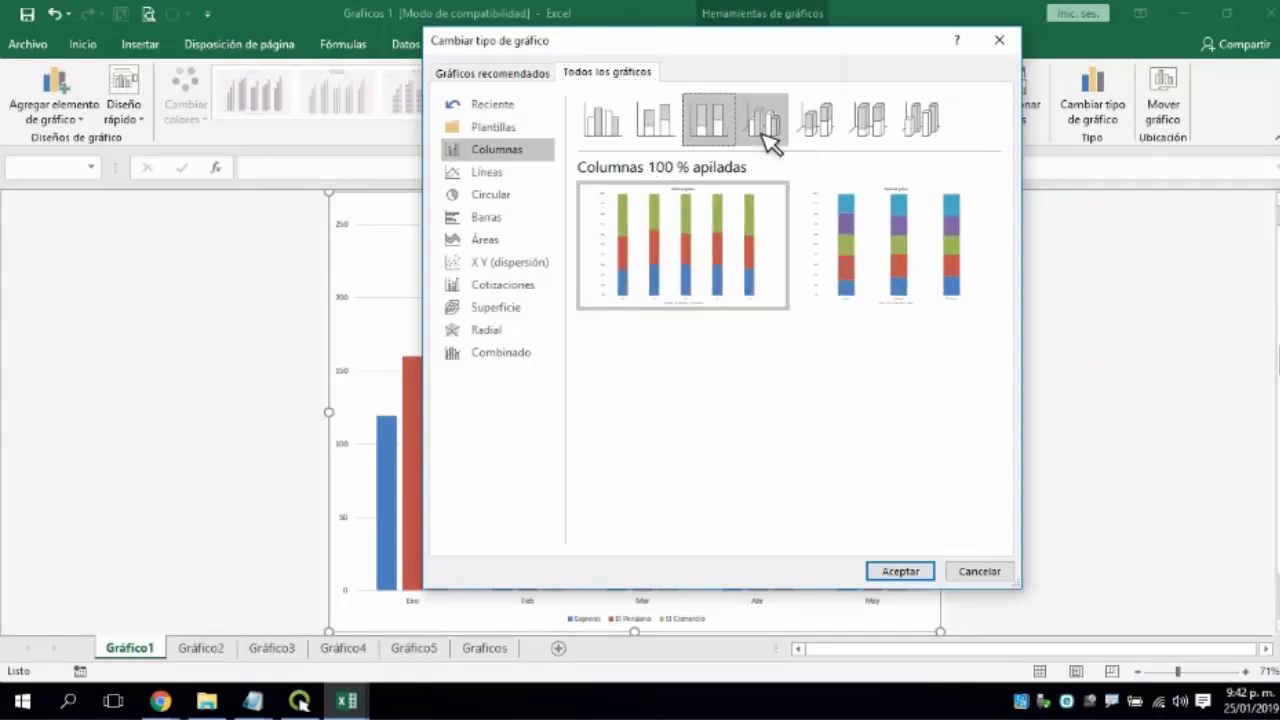
pyautogui.click(768, 136)
pyautogui.click(832, 135)
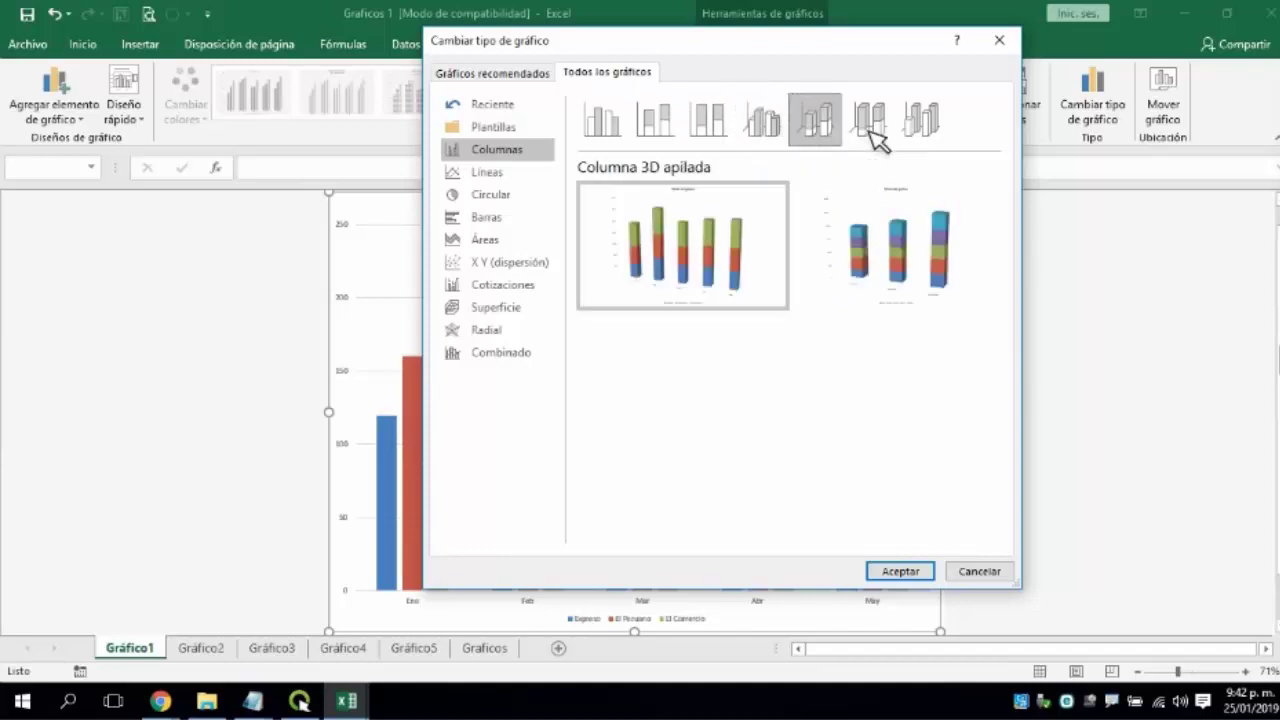
pyautogui.click(871, 128)
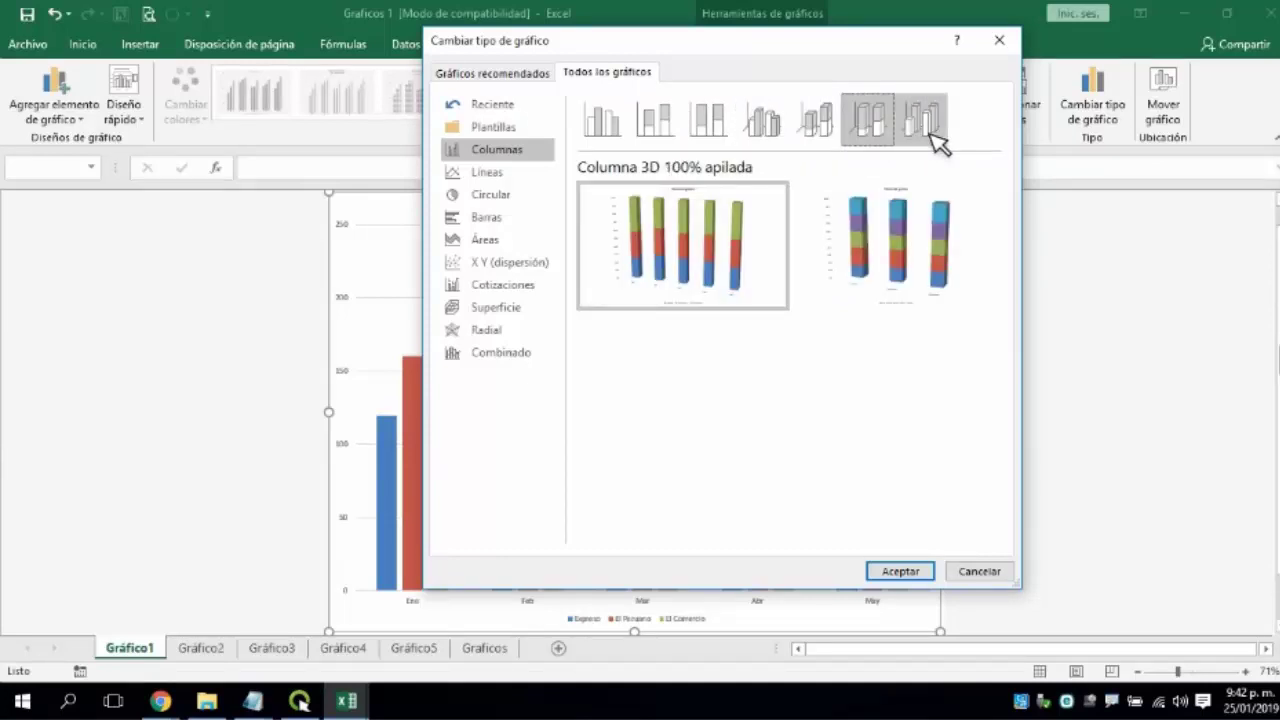
pyautogui.click(922, 125)
# Go through all seven column subtypes again, starting with Columnas agrupadas and ending with Columnas 3D.
pyautogui.click(603, 120)
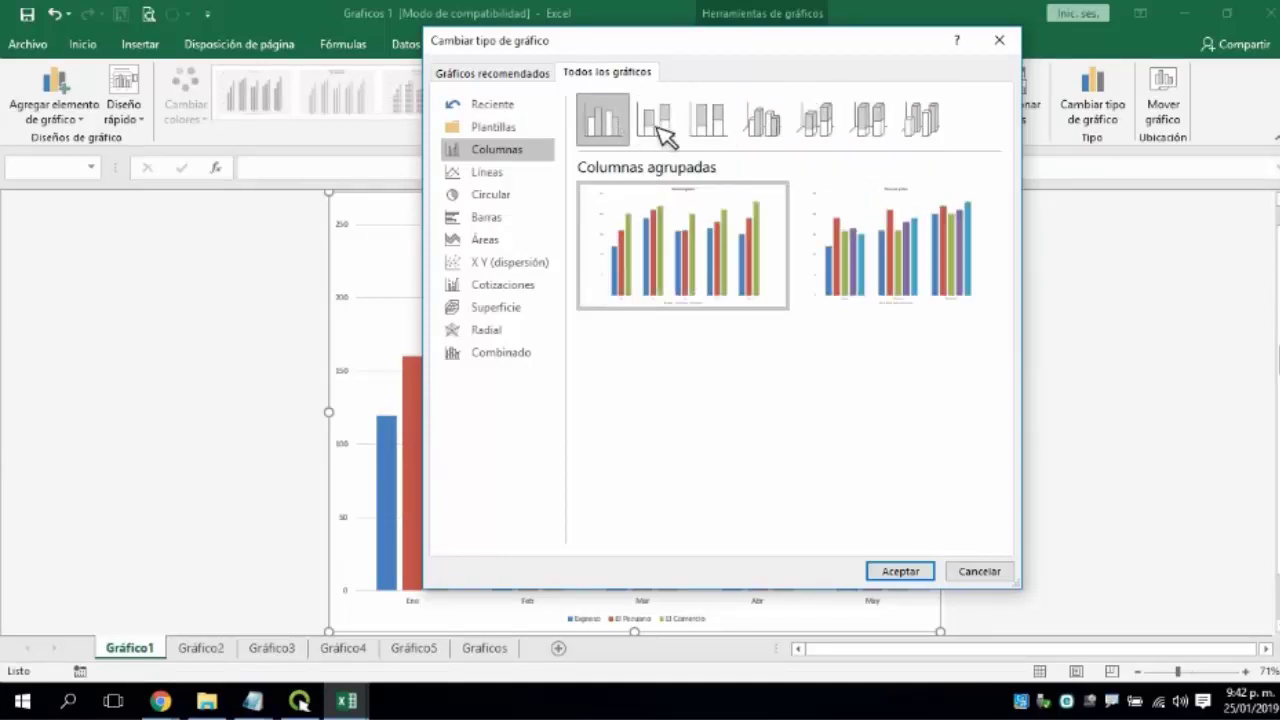
pyautogui.click(681, 127)
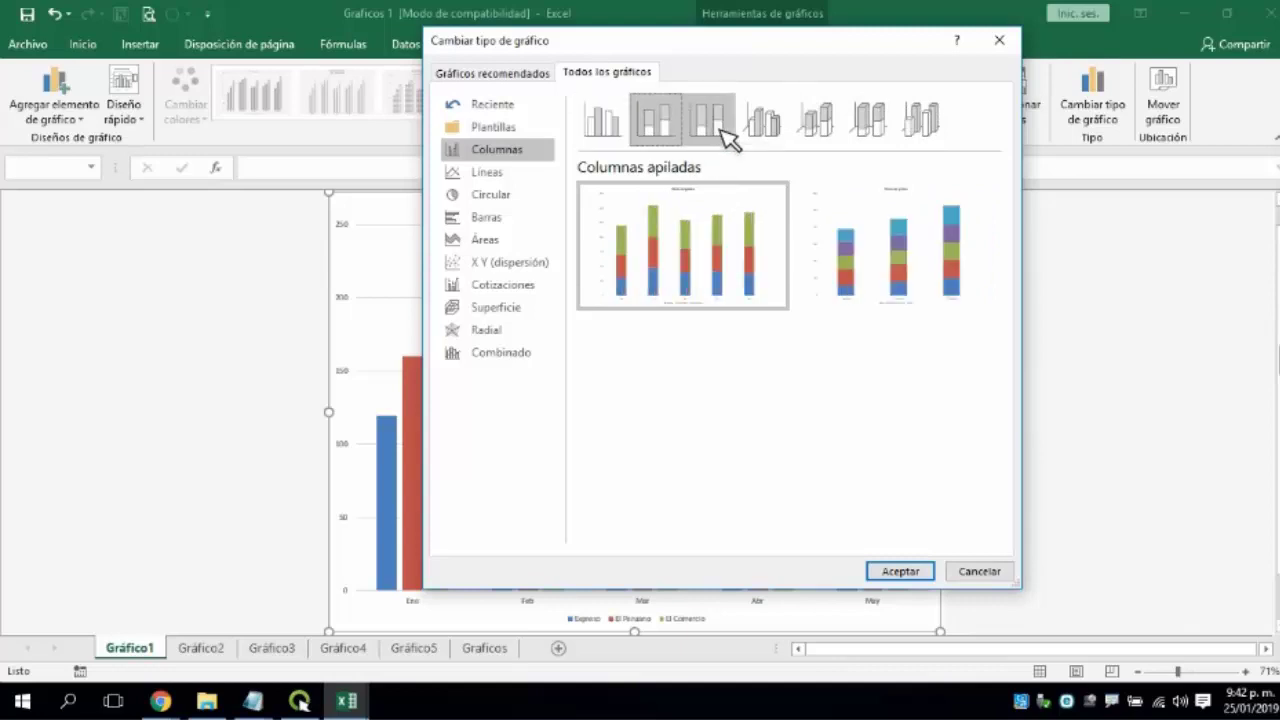
pyautogui.click(727, 138)
pyautogui.click(769, 136)
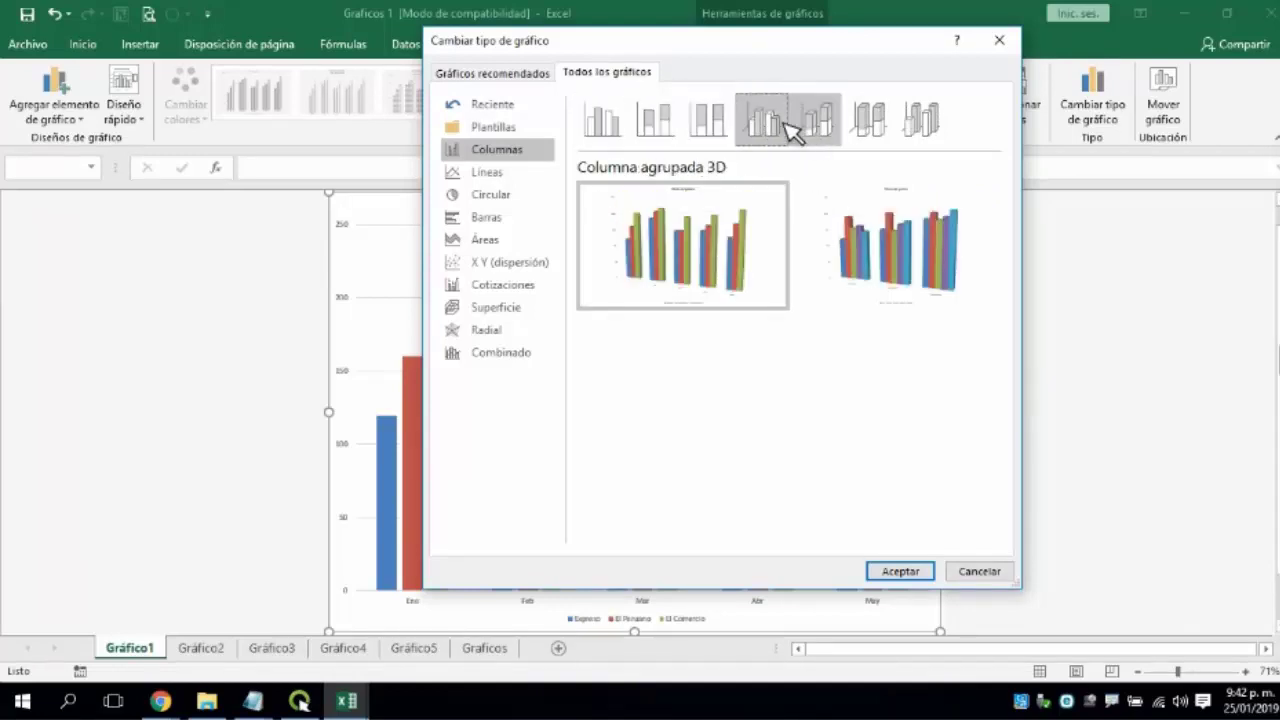
pyautogui.click(820, 130)
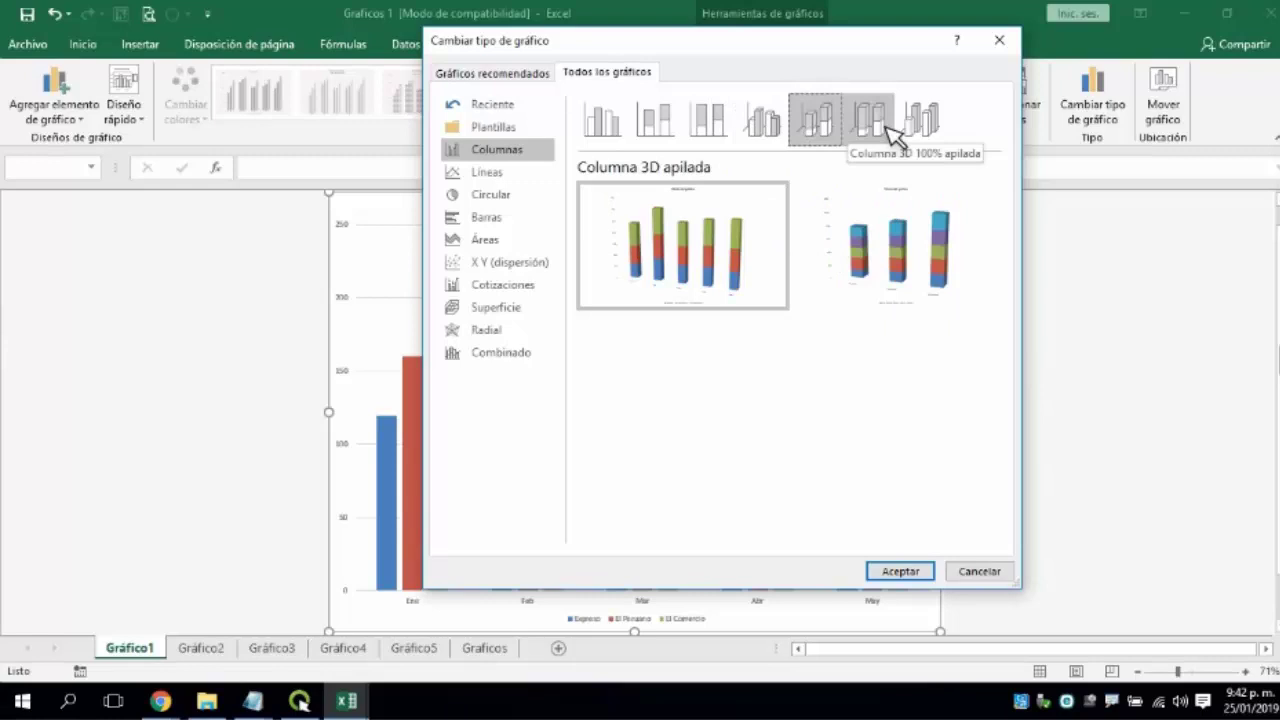
pyautogui.click(885, 128)
pyautogui.click(922, 128)
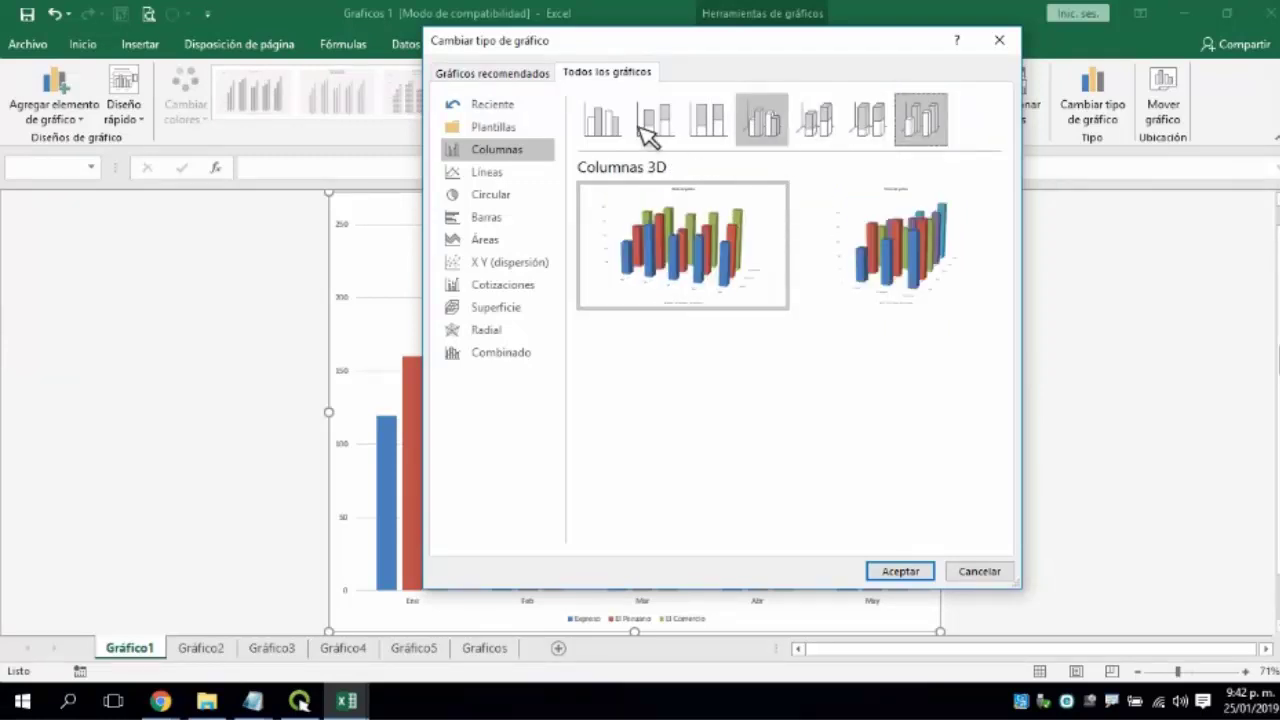
# Compare the grouped, stacked and 3D column previews, then examine the Columnas 100 % apiladas preview.
pyautogui.click(603, 122)
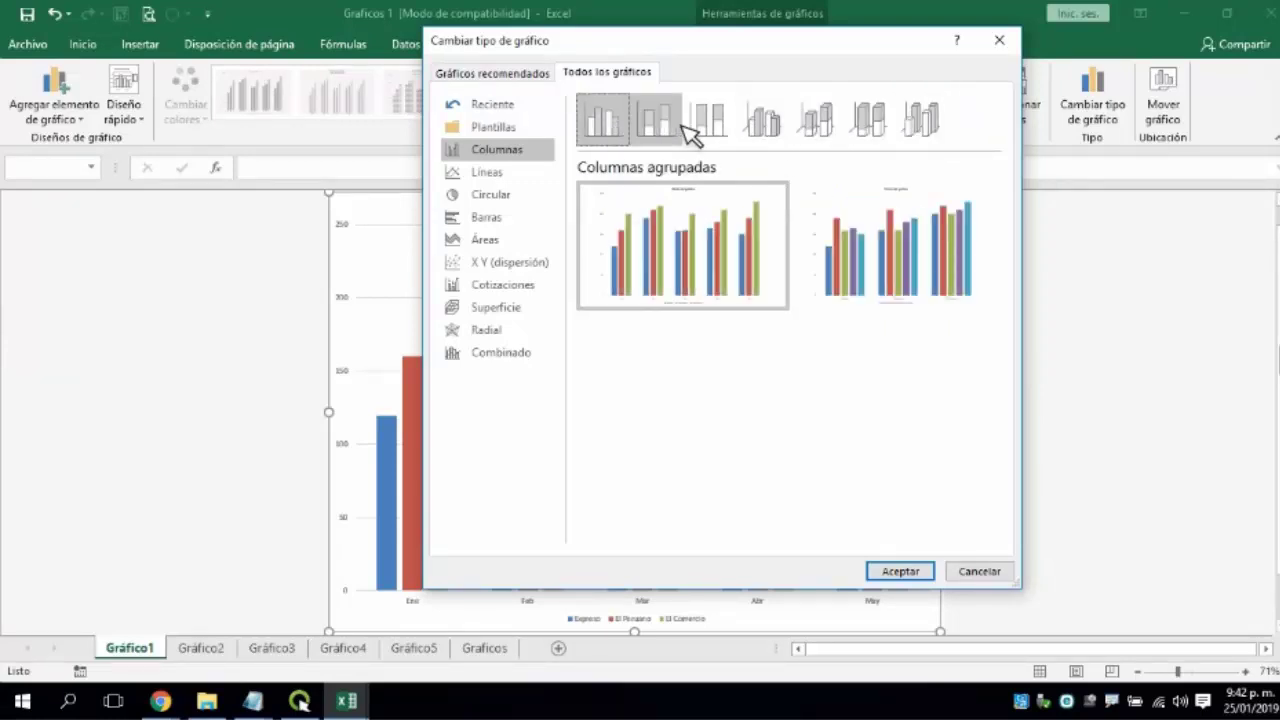
pyautogui.click(712, 130)
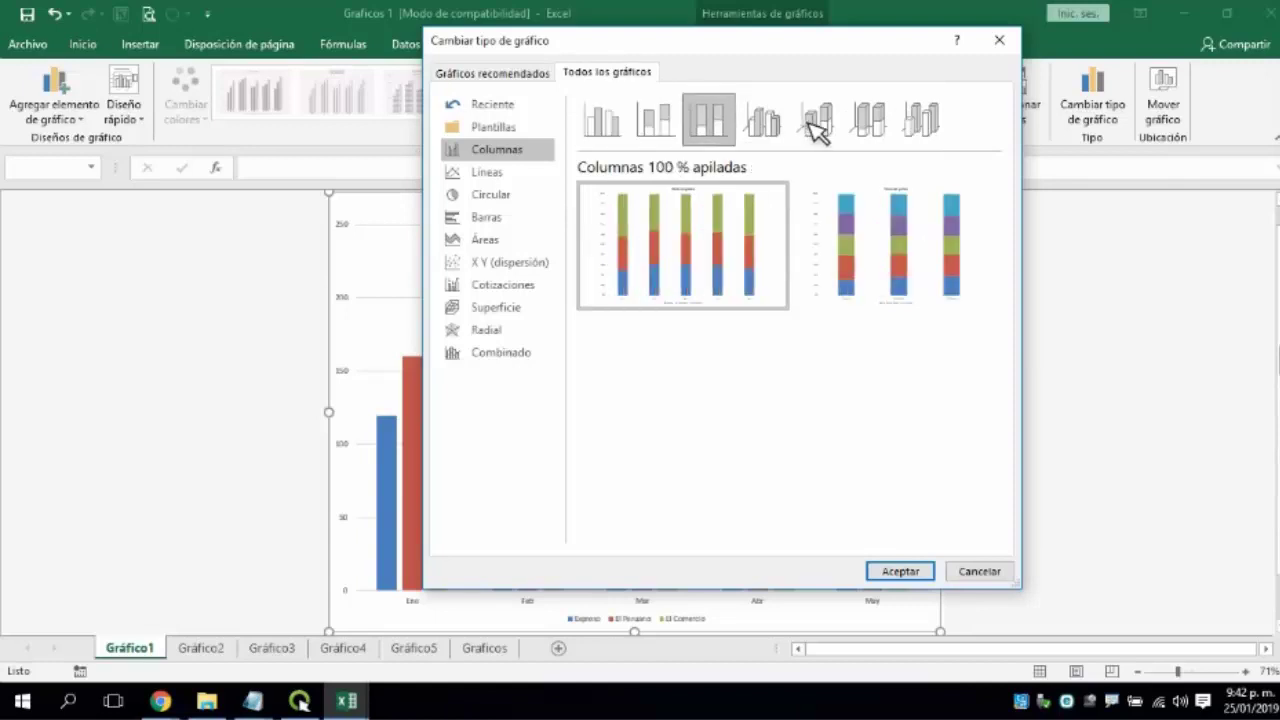
pyautogui.click(817, 128)
pyautogui.click(925, 125)
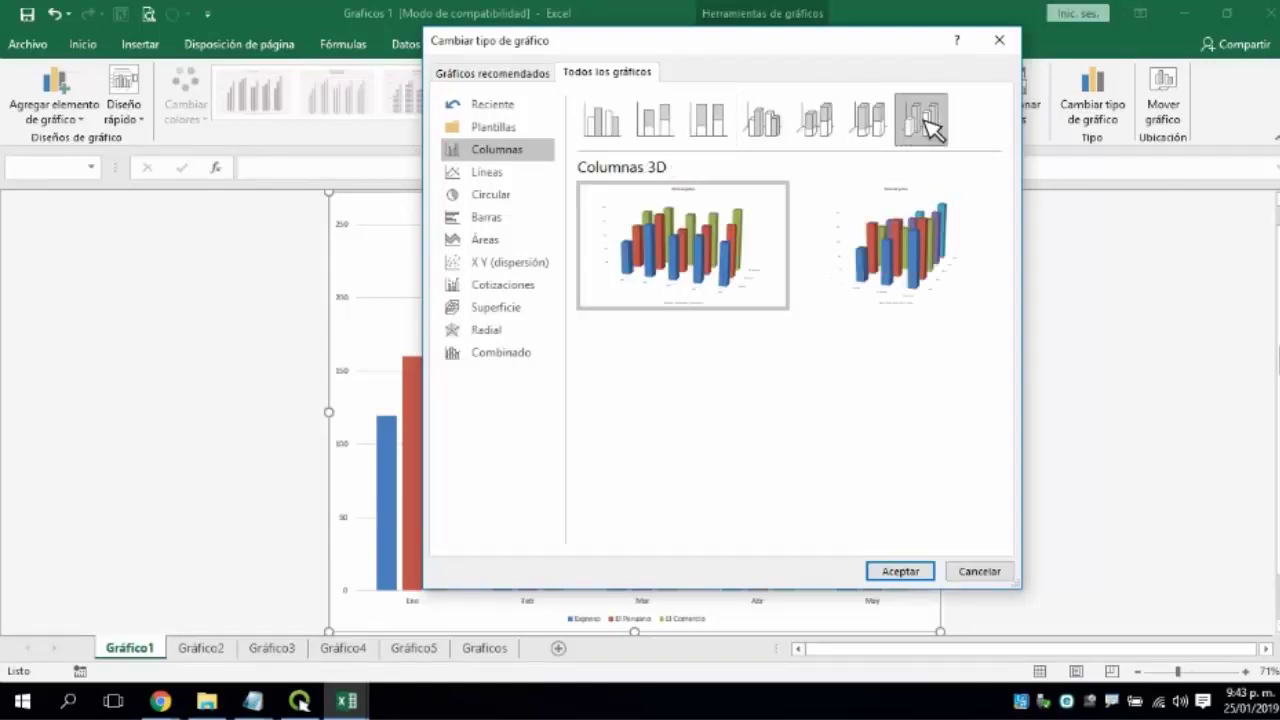
pyautogui.click(768, 134)
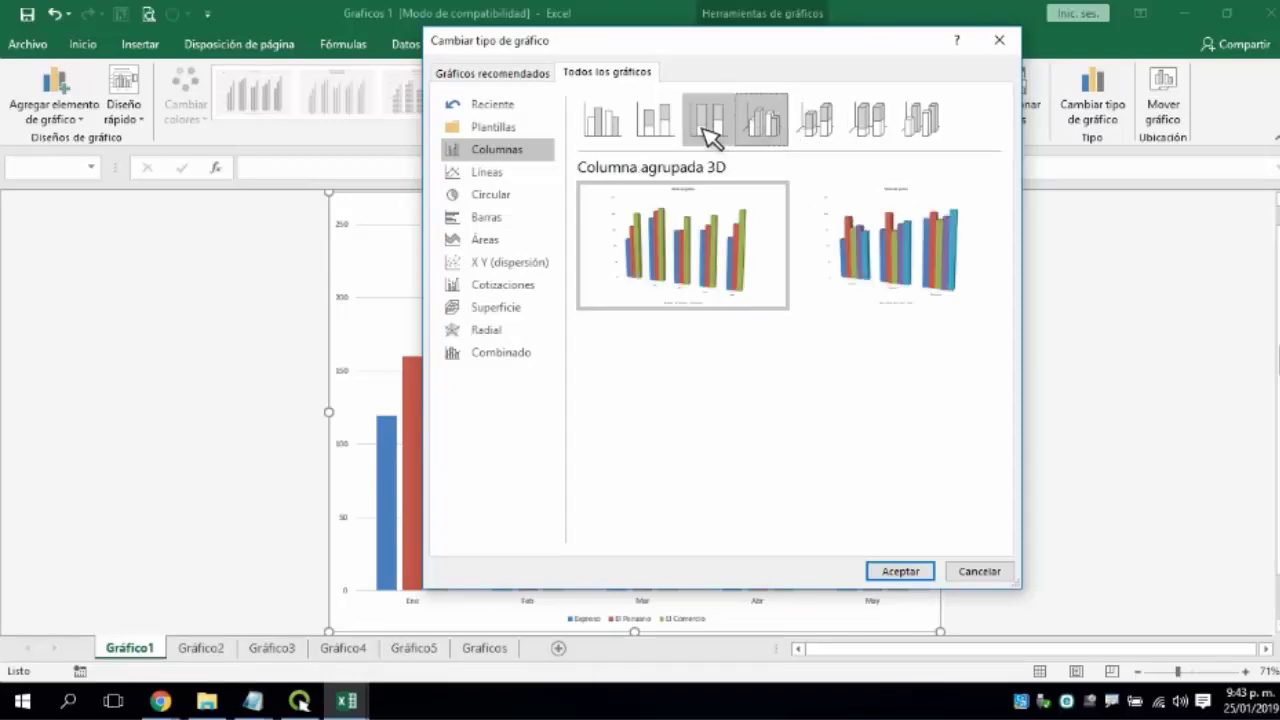
pyautogui.click(712, 133)
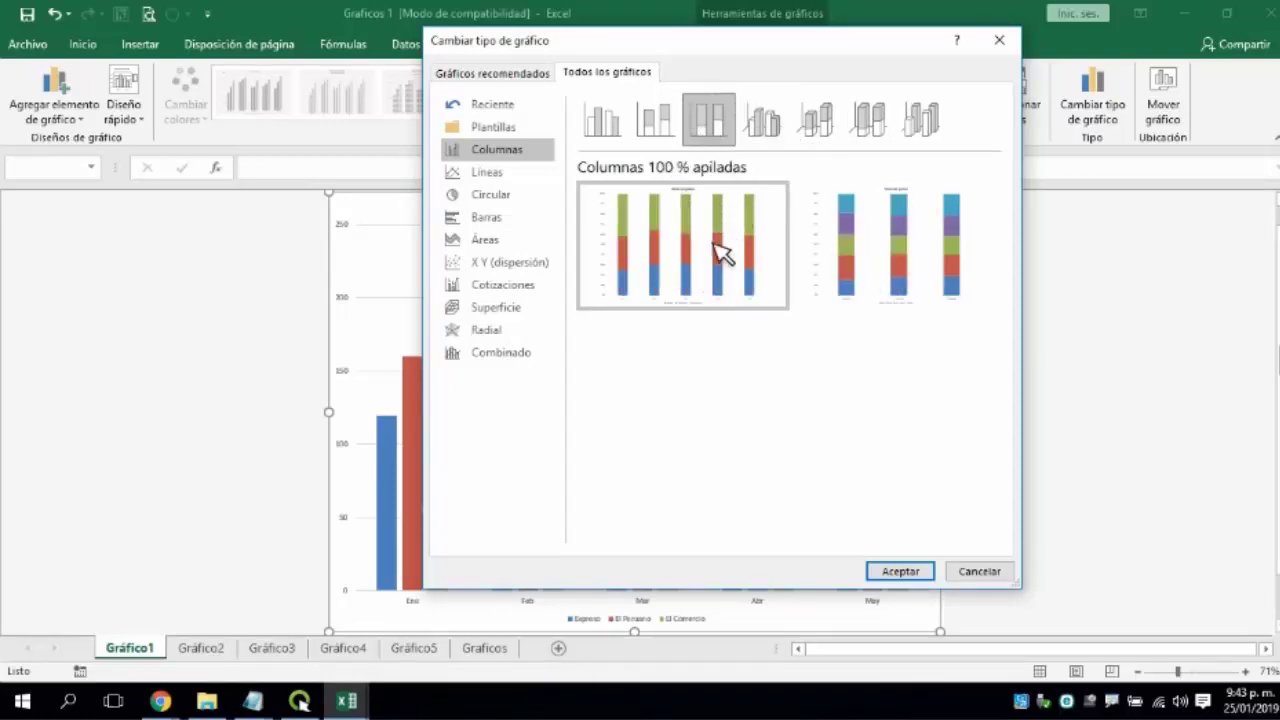
pyautogui.moveTo(697, 275)
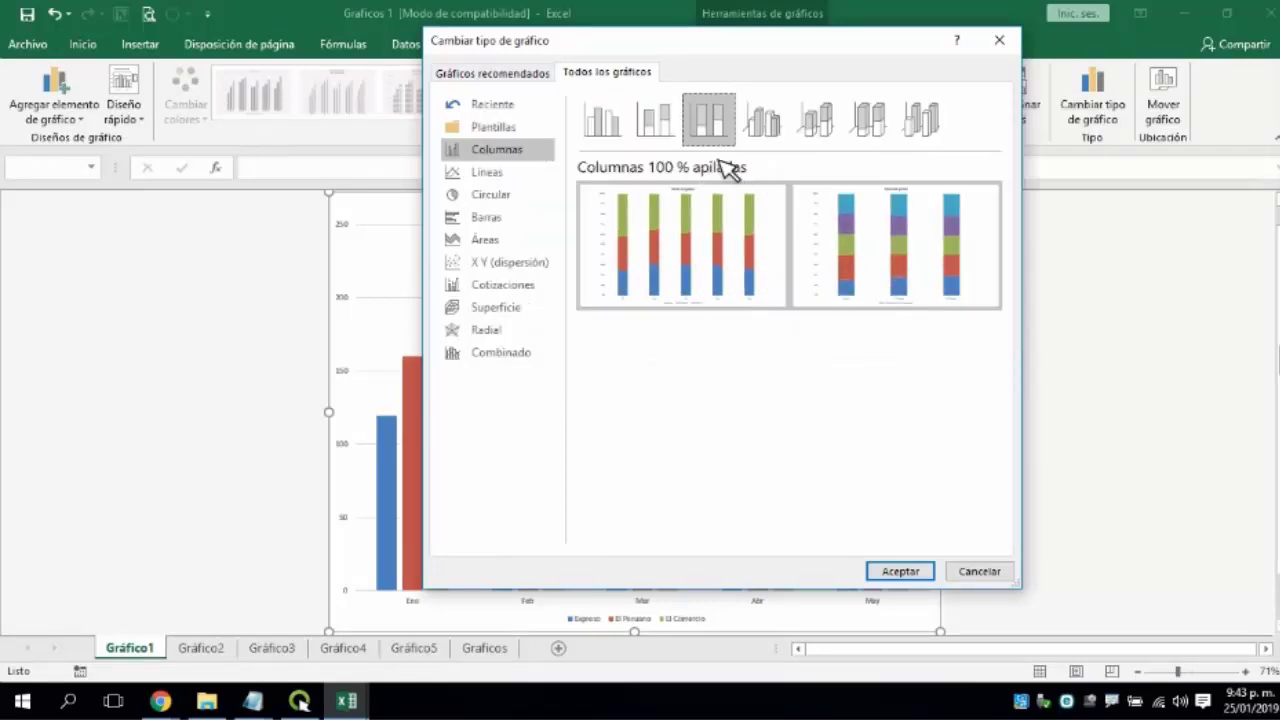
# Preview the 3D column subtypes from Columna agrupada 3D onward and examine the Columnas 3D layout.
pyautogui.click(666, 137)
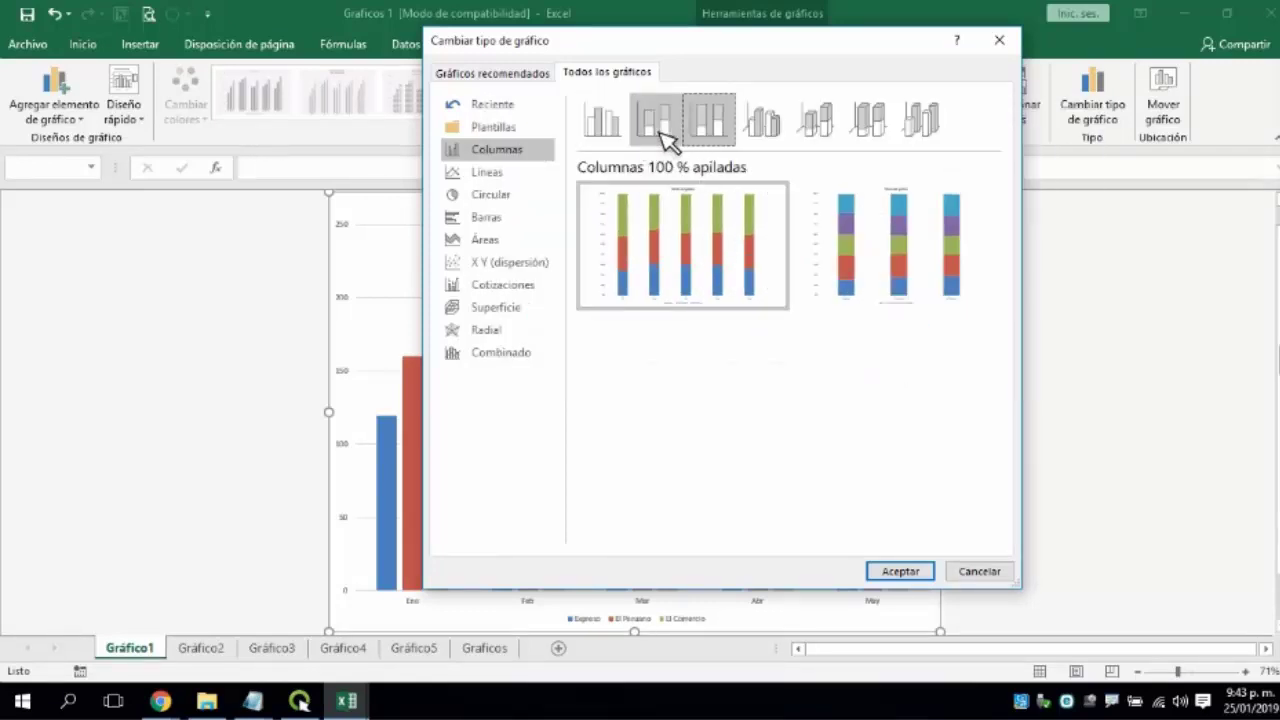
pyautogui.click(778, 138)
pyautogui.click(818, 135)
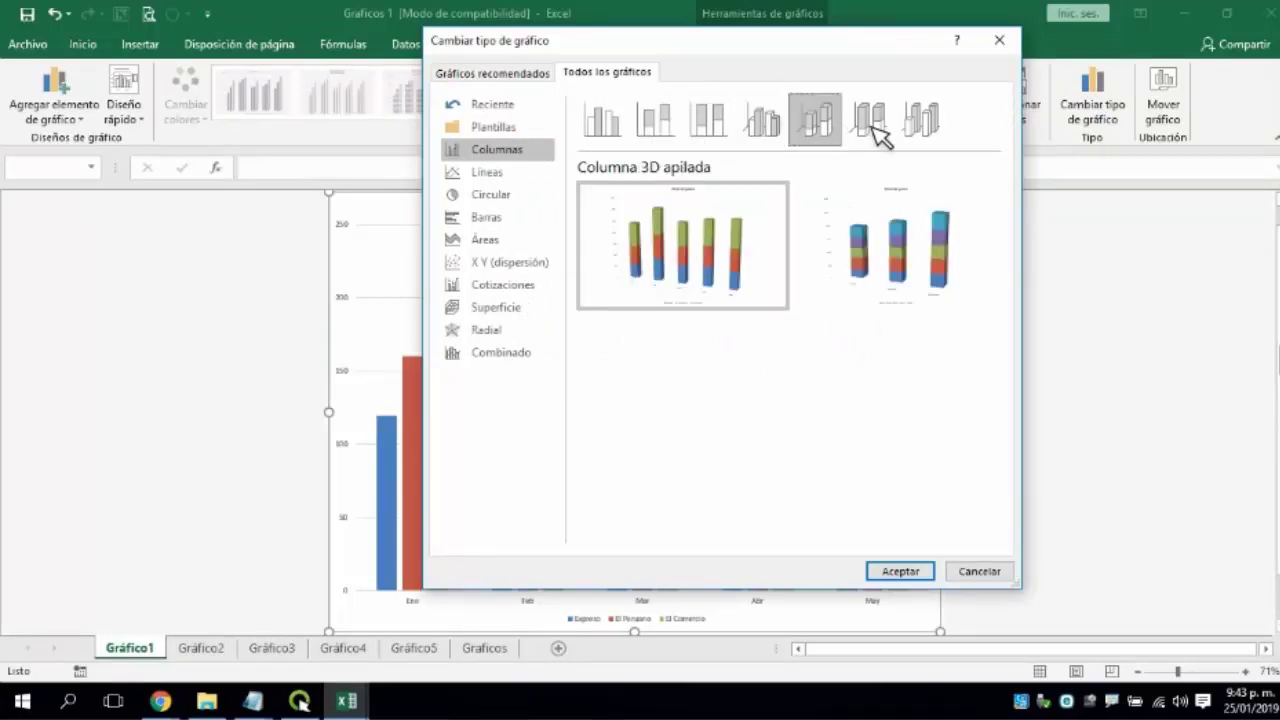
pyautogui.click(872, 128)
pyautogui.click(935, 122)
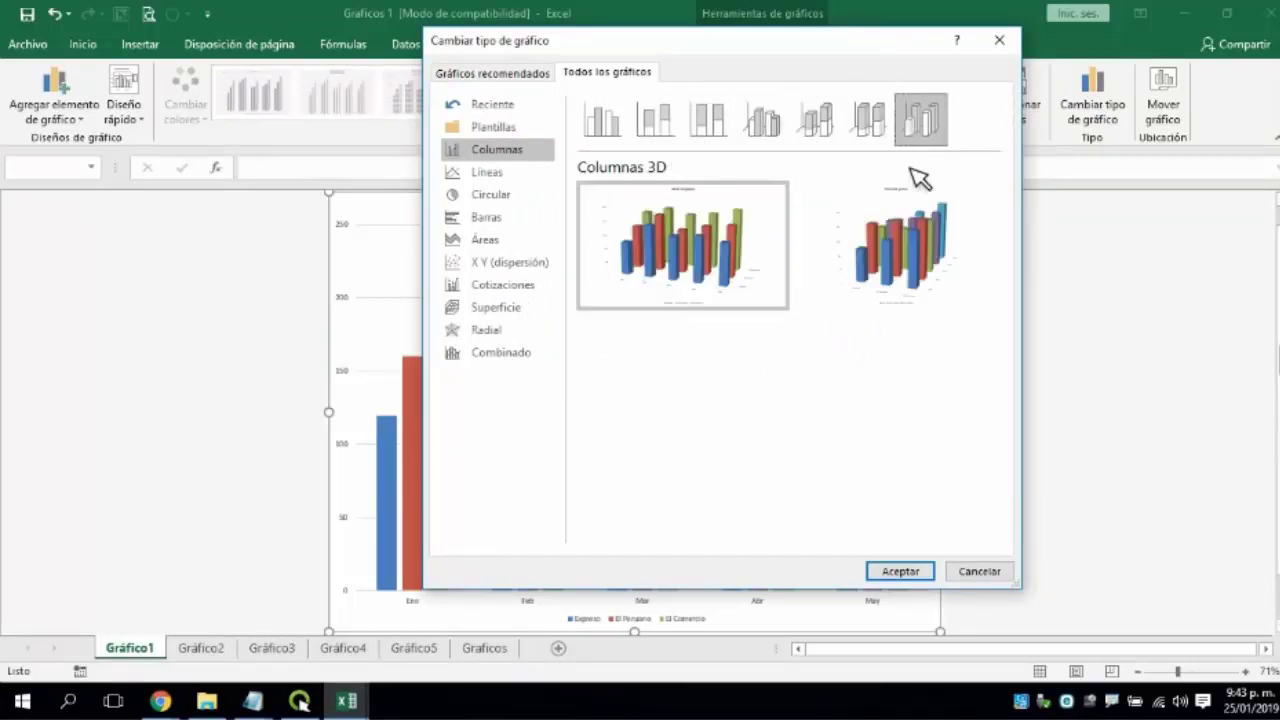
pyautogui.moveTo(694, 250)
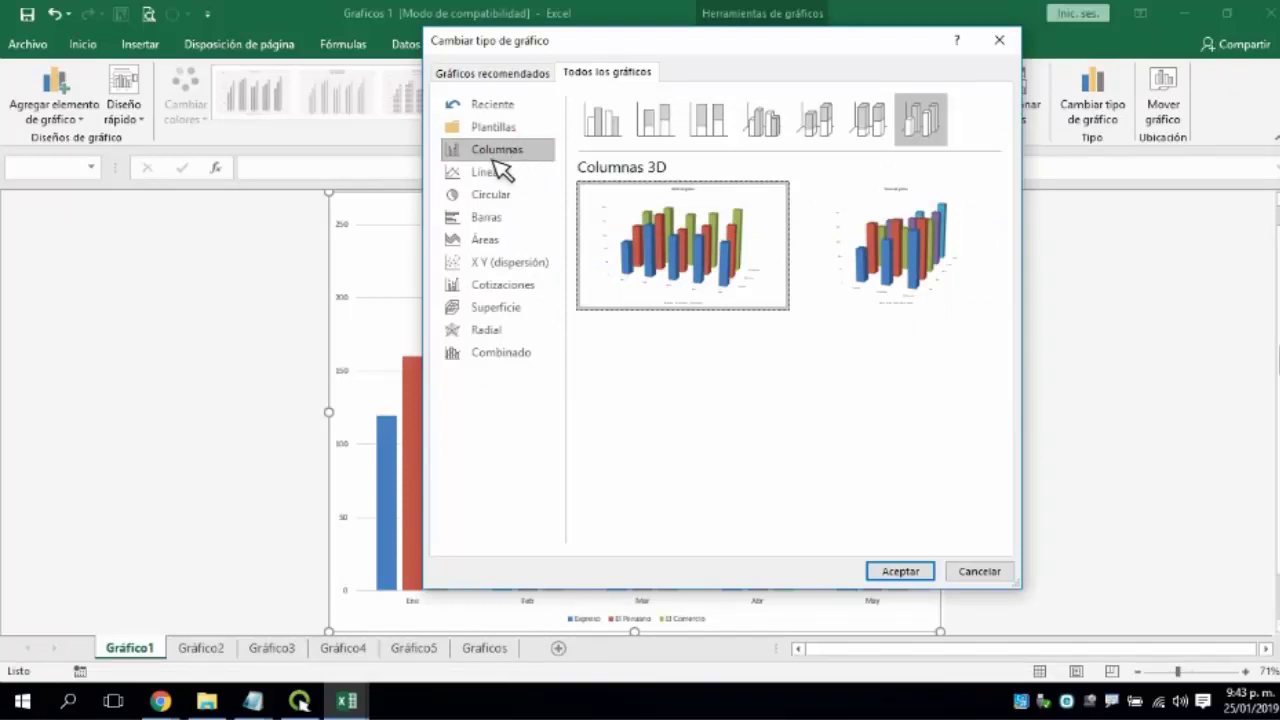
# Preview the line subtypes Líneas and Línea con marcadores, and change the Gráfico1 chart to Líneas 3D.
pyautogui.click(498, 176)
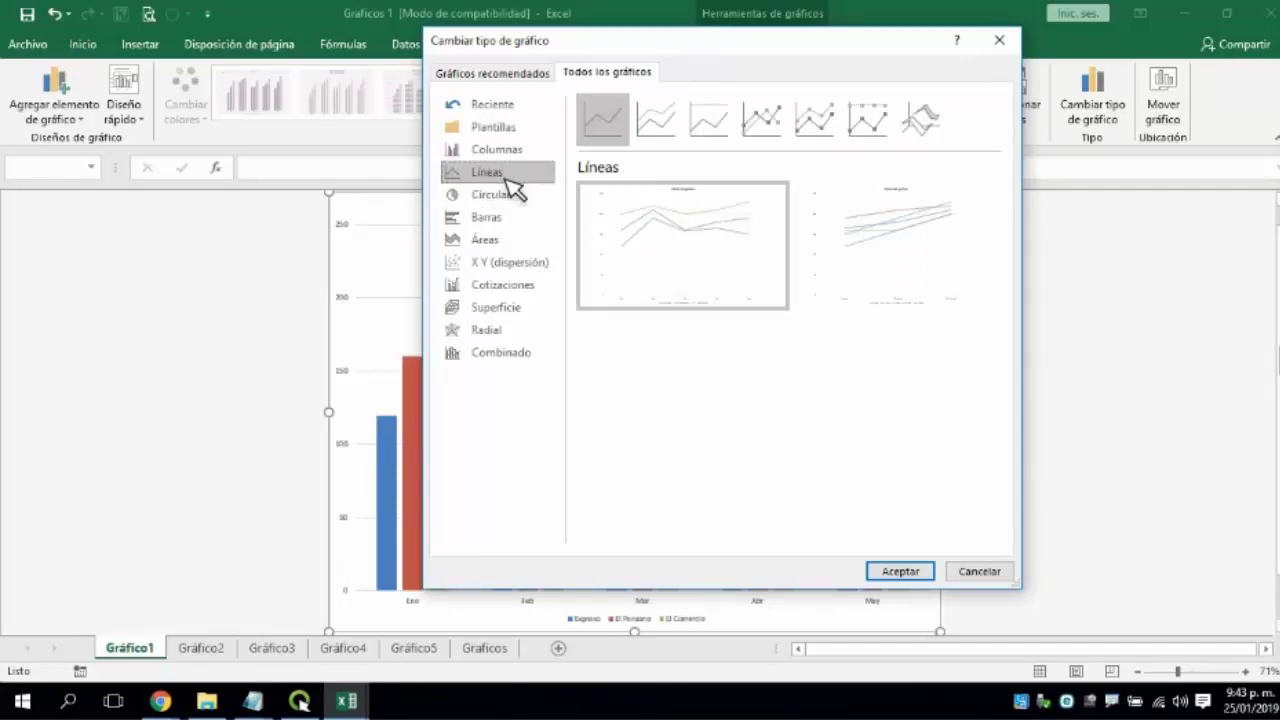
pyautogui.click(765, 118)
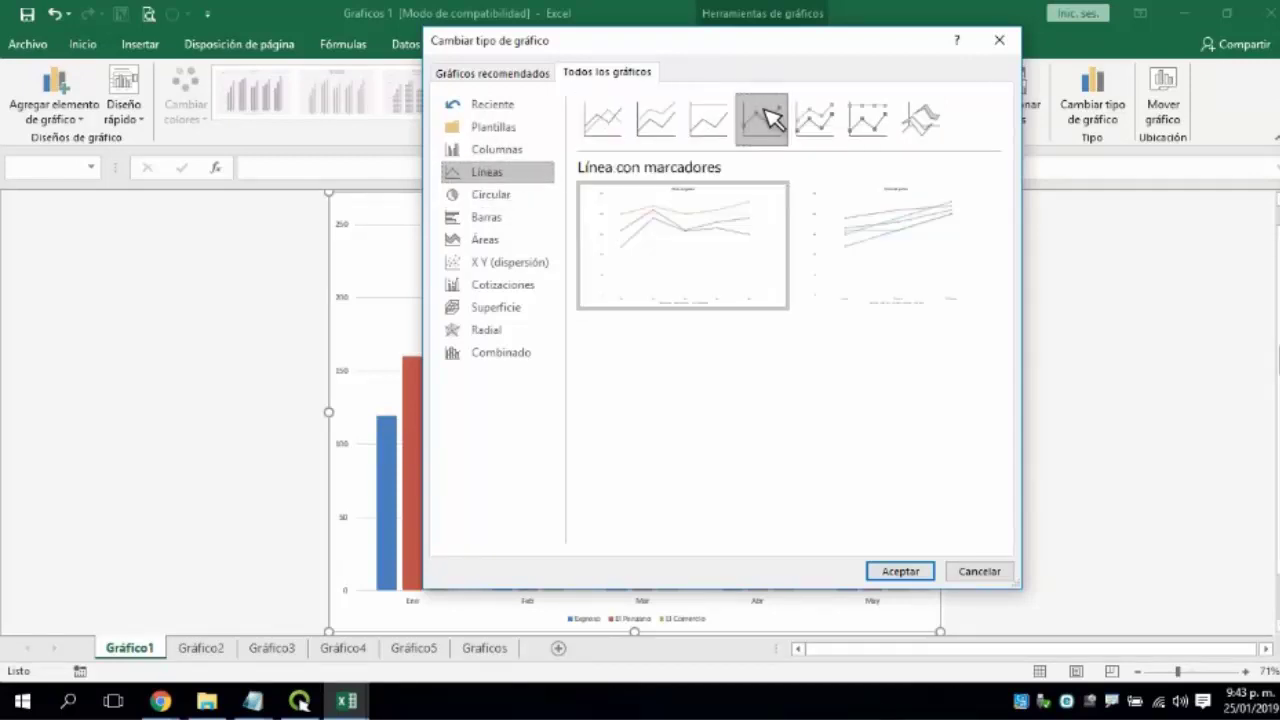
pyautogui.click(922, 120)
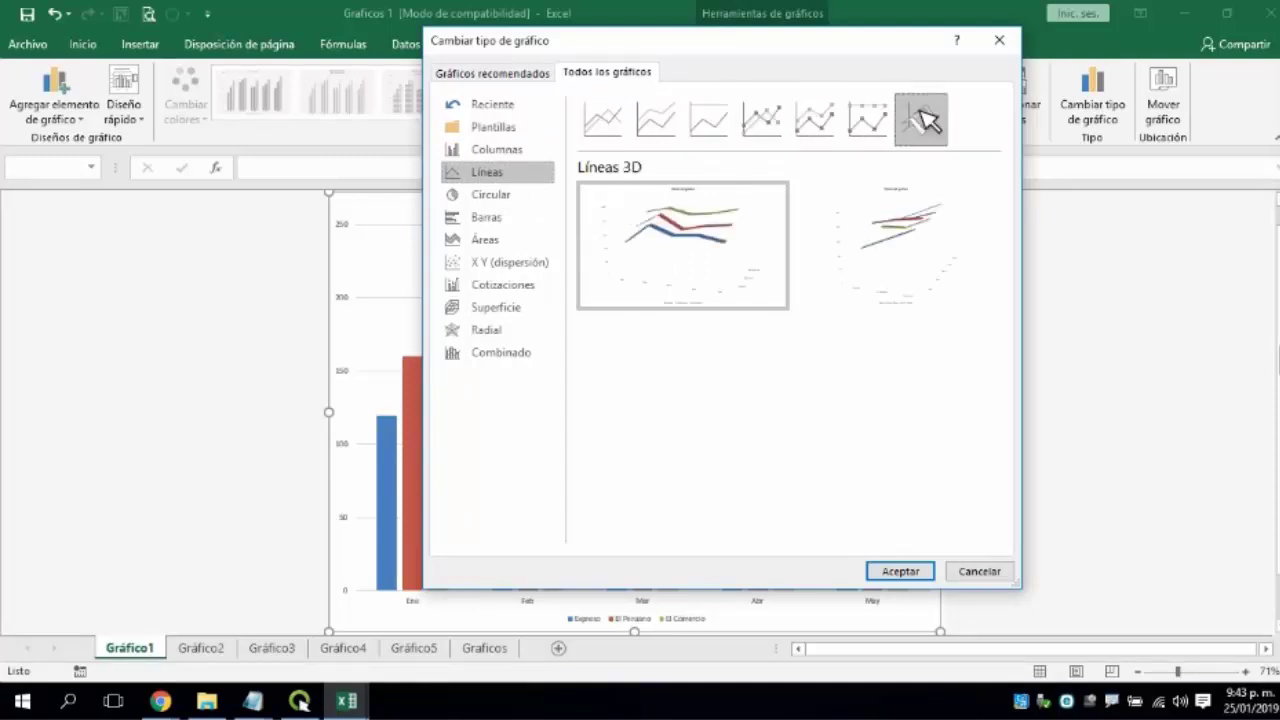
pyautogui.click(900, 572)
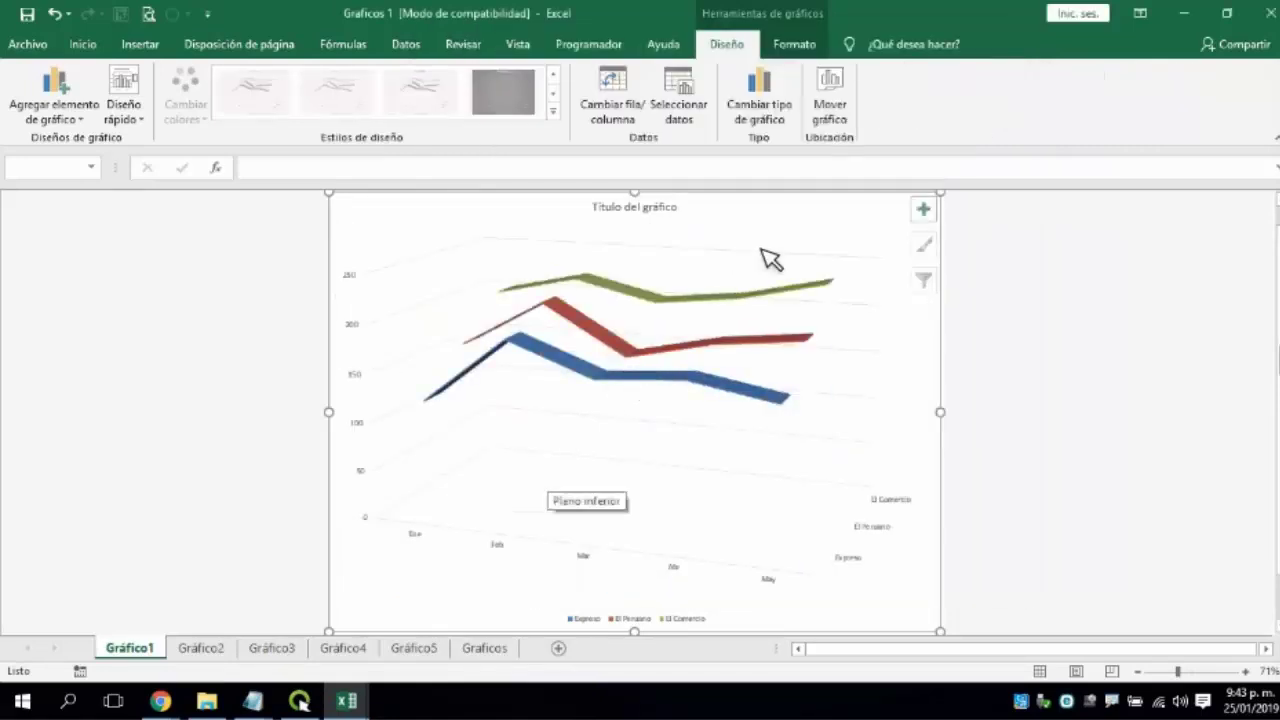
# Preview the pie subtypes through to Anillos, and change the Gráfico1 chart to the plain Circular type.
pyautogui.click(765, 100)
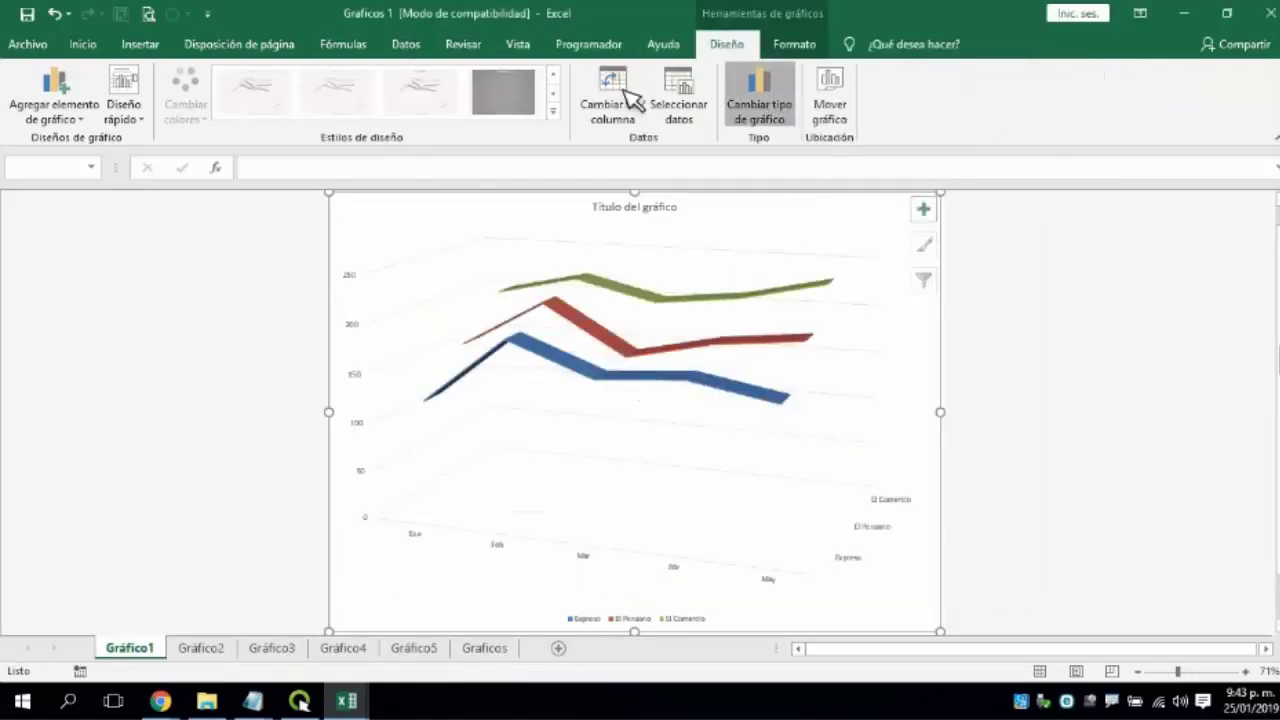
pyautogui.click(432, 230)
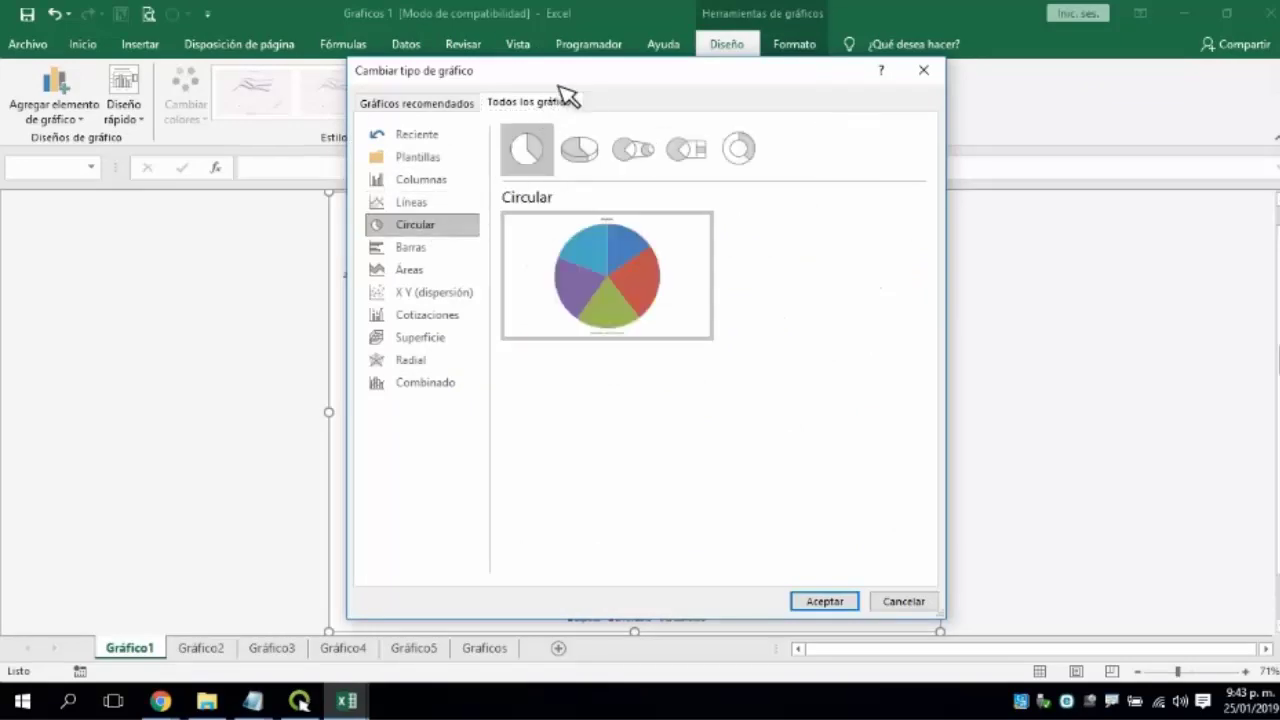
pyautogui.moveTo(654, 62); pyautogui.dragTo(851, 57)
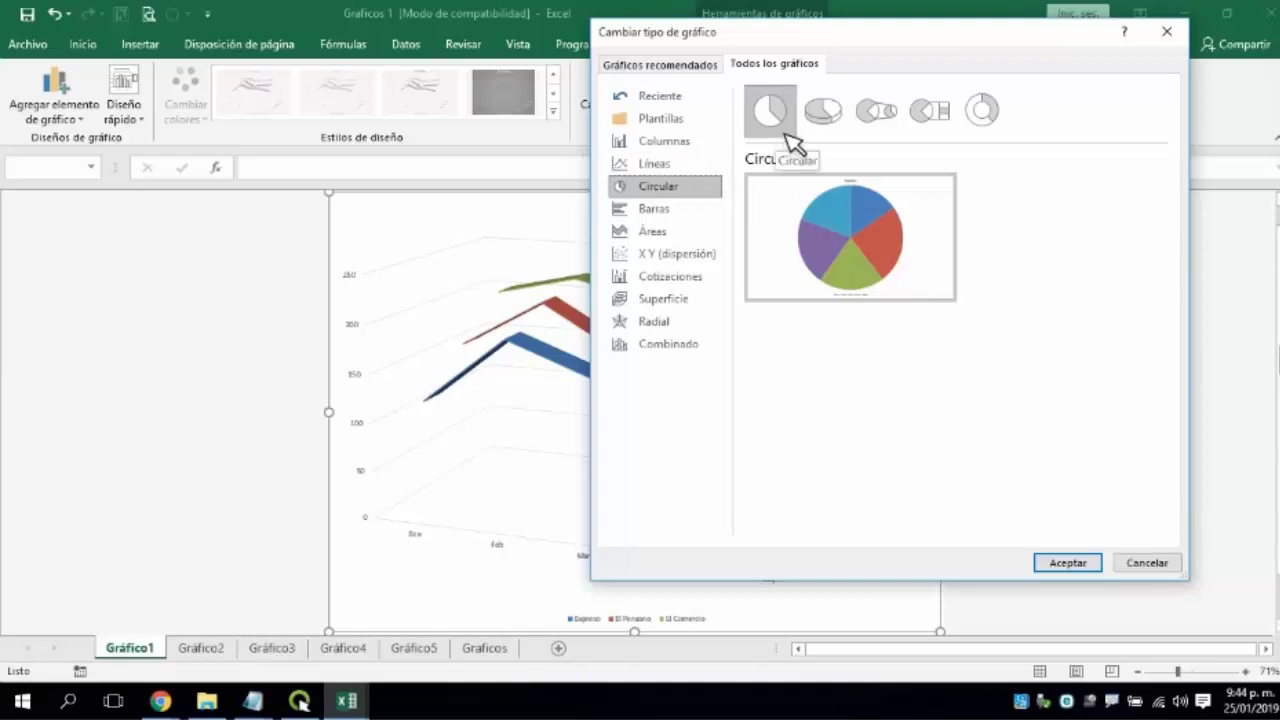
pyautogui.click(823, 112)
pyautogui.click(876, 112)
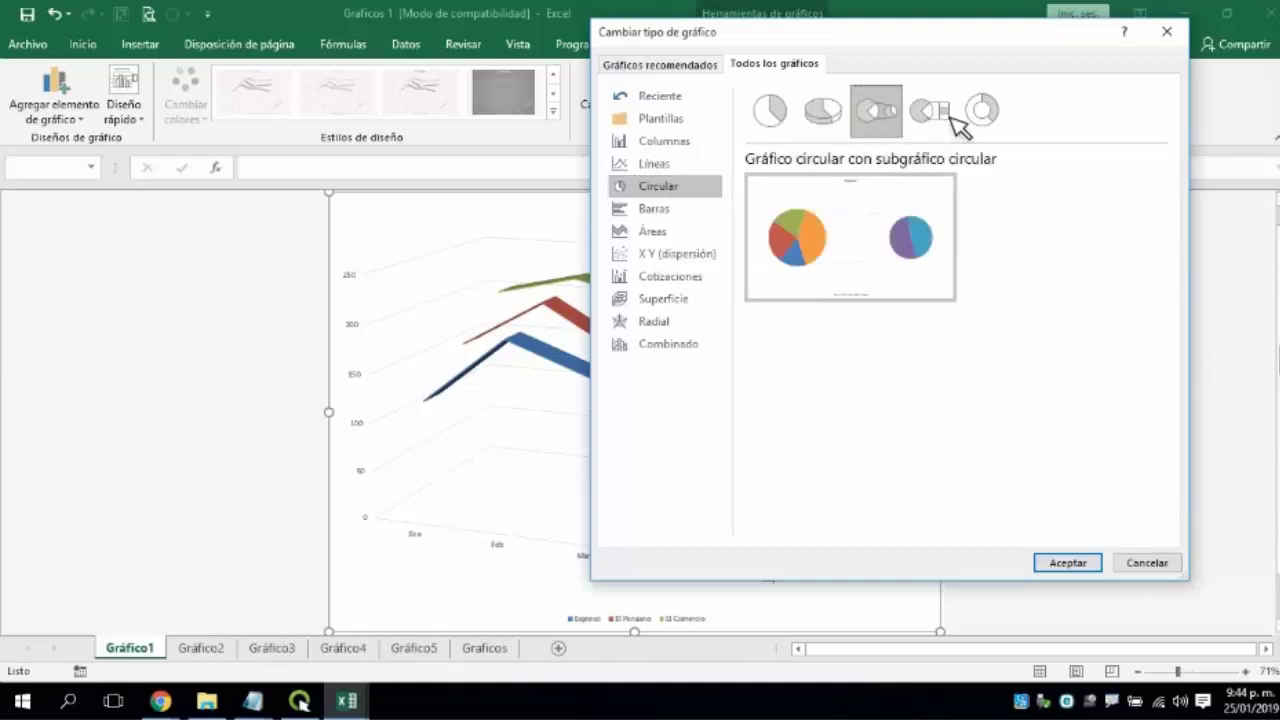
pyautogui.click(950, 115)
pyautogui.click(982, 110)
pyautogui.click(790, 114)
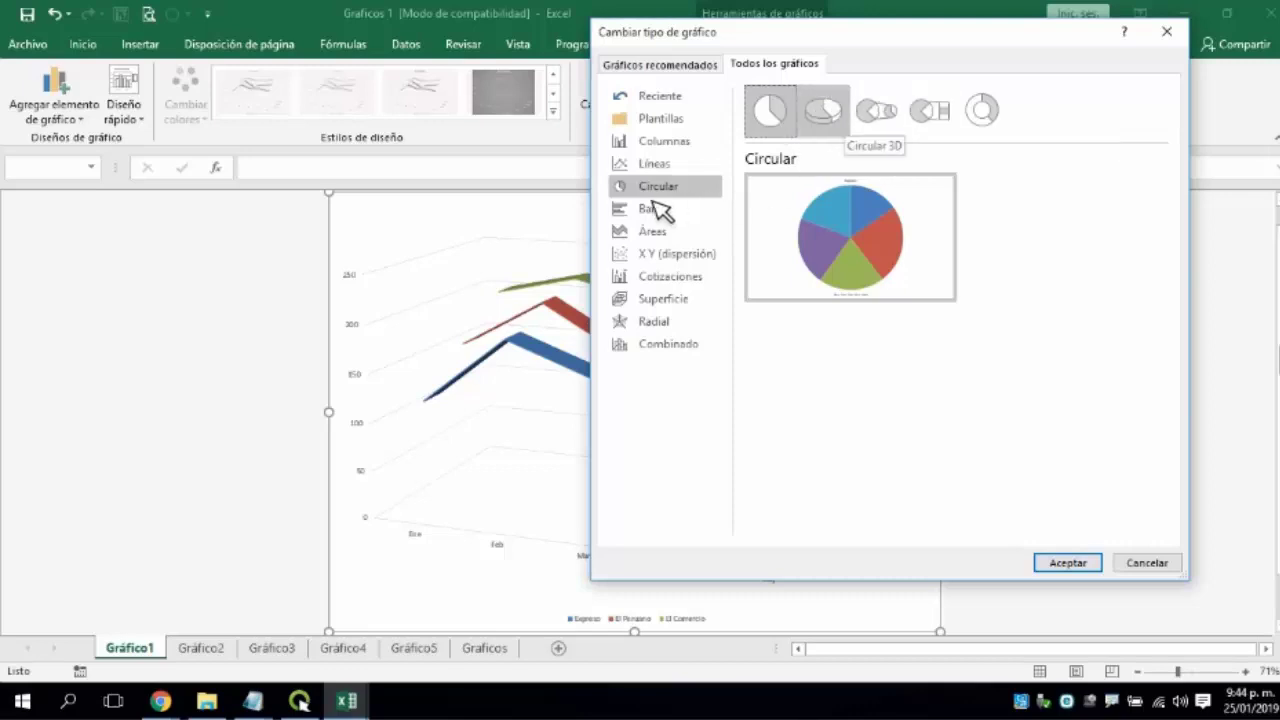
pyautogui.click(1062, 570)
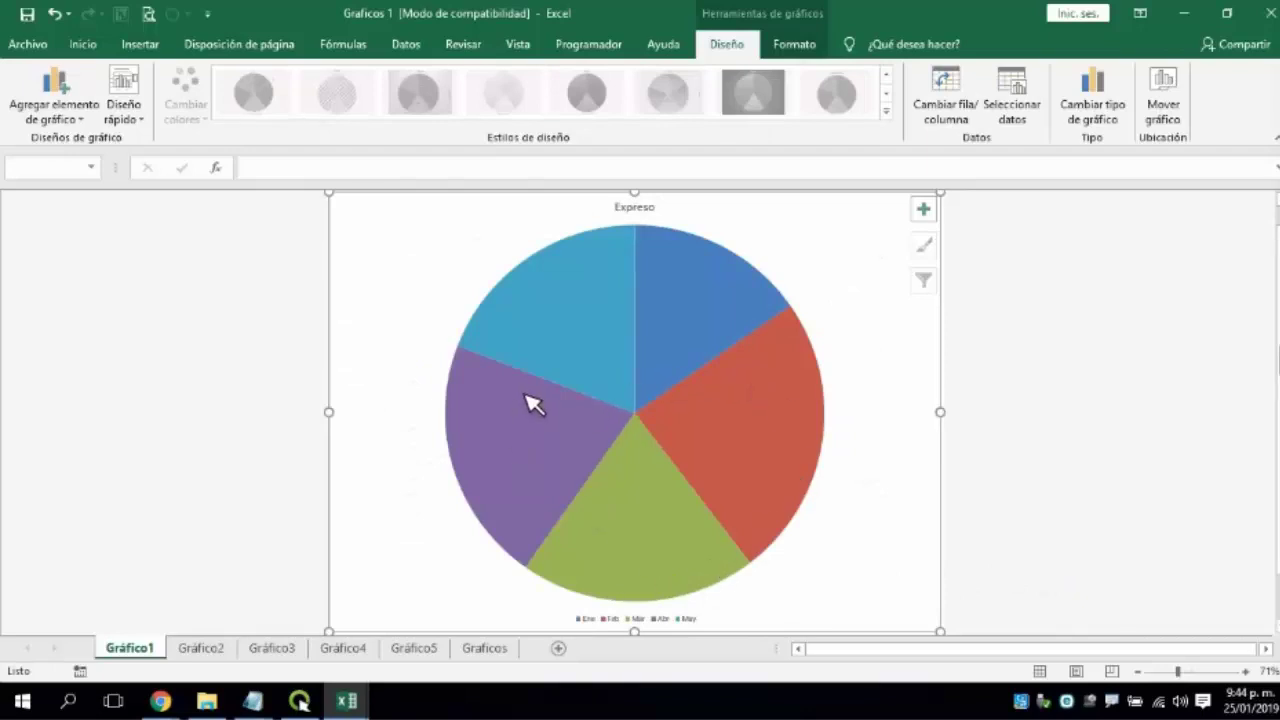
pyautogui.moveTo(615, 360)
pyautogui.moveTo(646, 394)
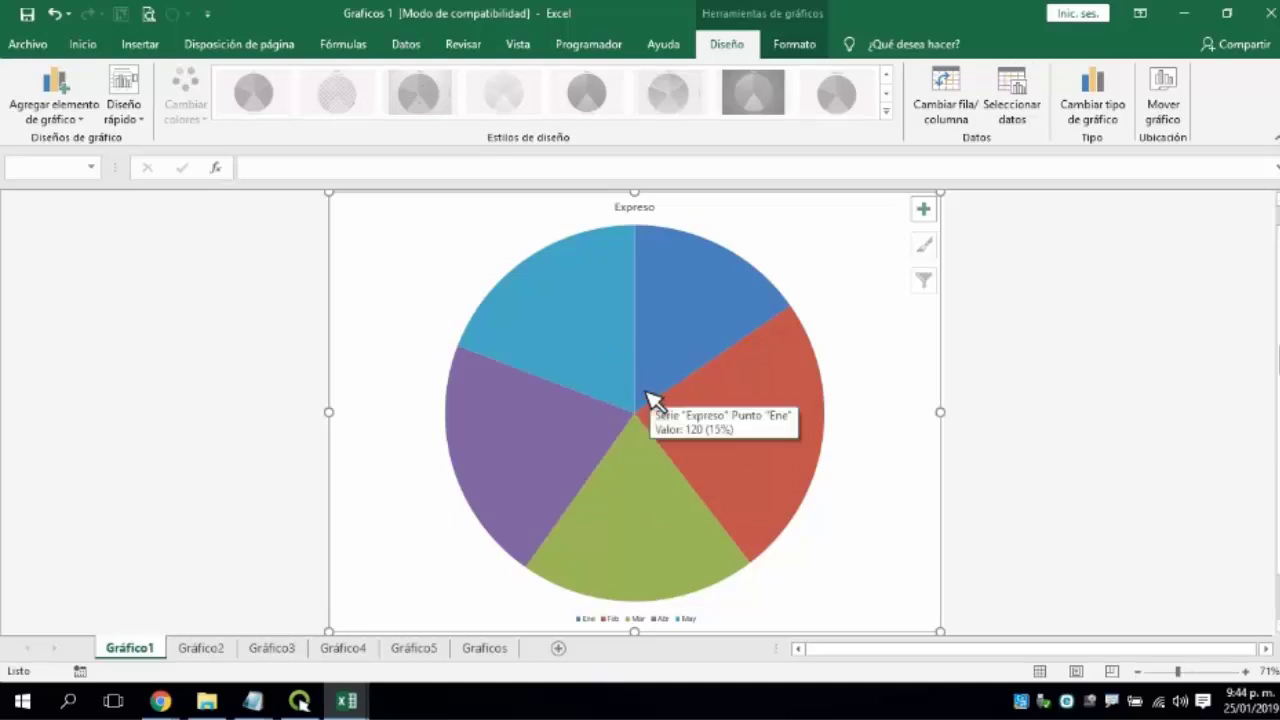
# Change the Gráfico1 pie chart to the Circular 3D subtype.
pyautogui.click(1093, 95)
pyautogui.click(598, 148)
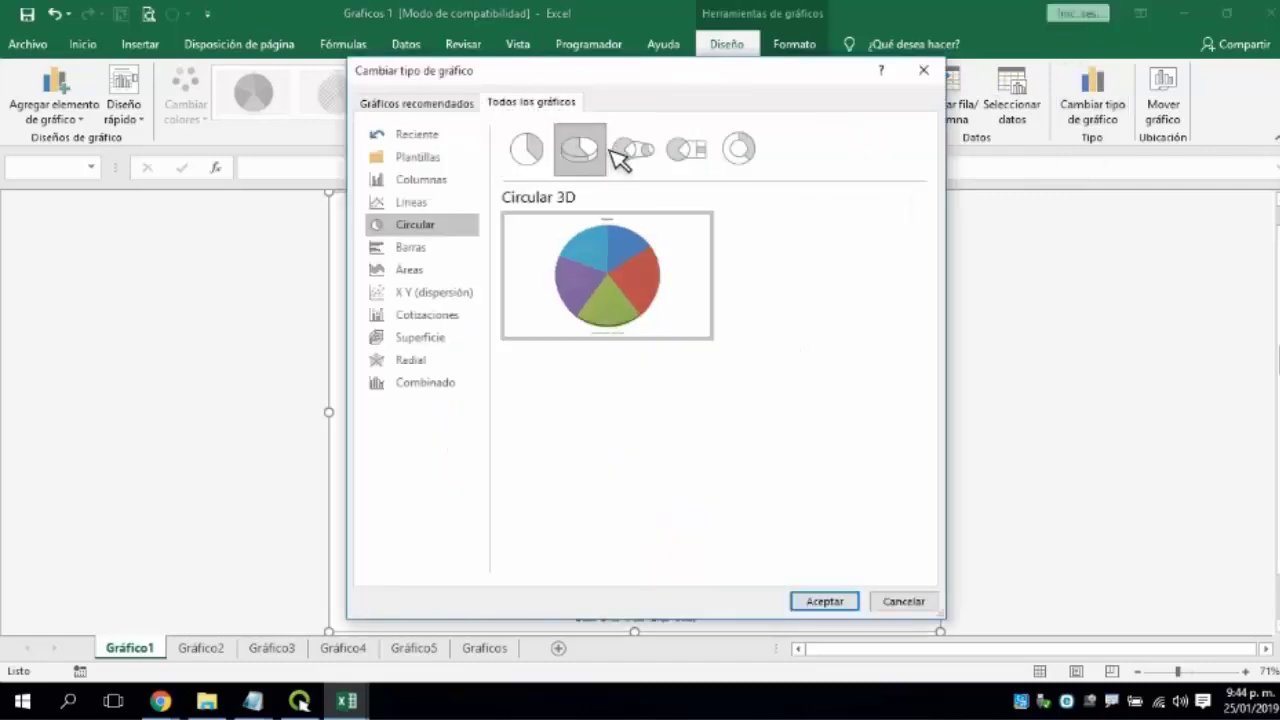
pyautogui.click(823, 602)
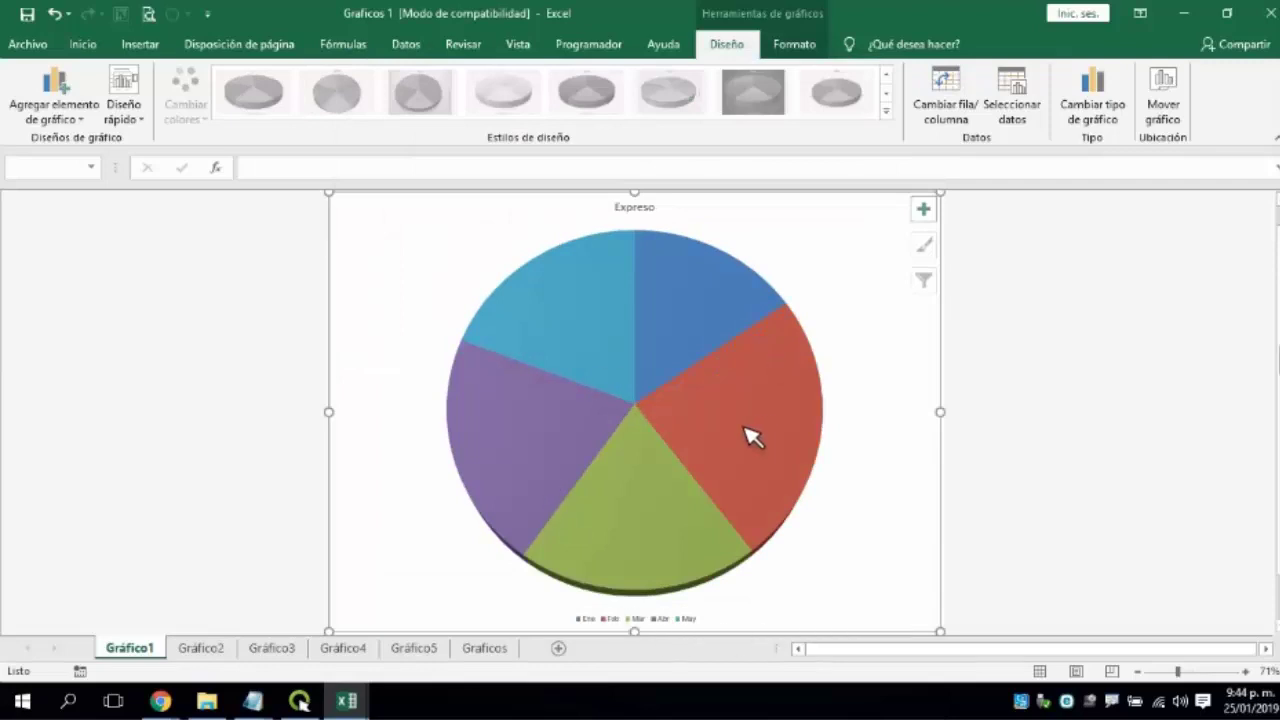
pyautogui.moveTo(748, 442)
# Change the Gráfico1 chart to Gráfico circular con subgráfico circular.
pyautogui.click(1094, 96)
pyautogui.click(637, 158)
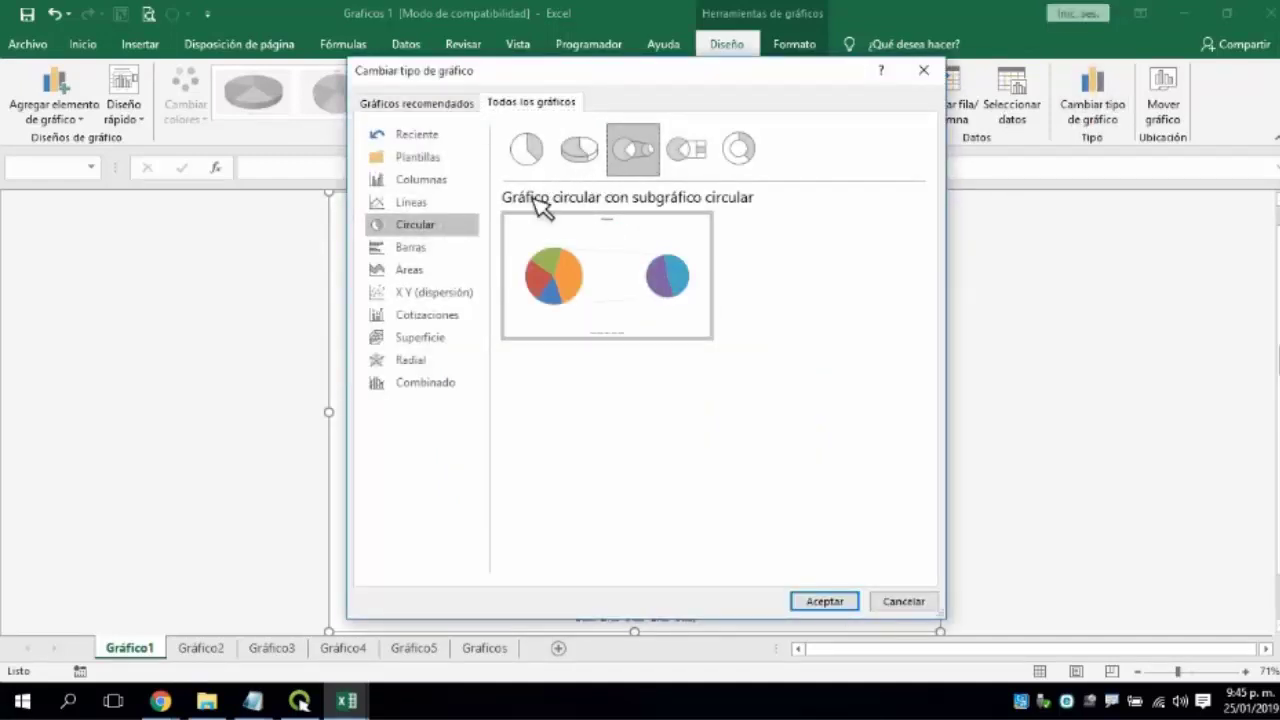
pyautogui.moveTo(533, 315)
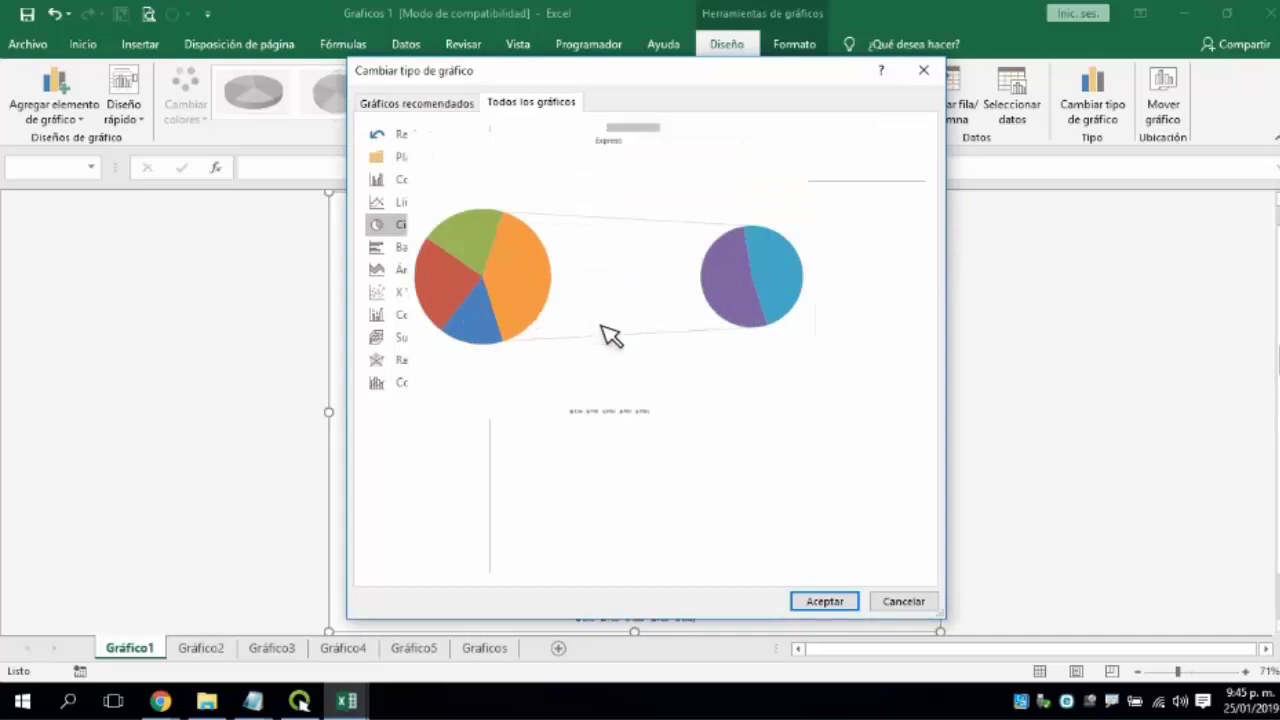
pyautogui.click(826, 602)
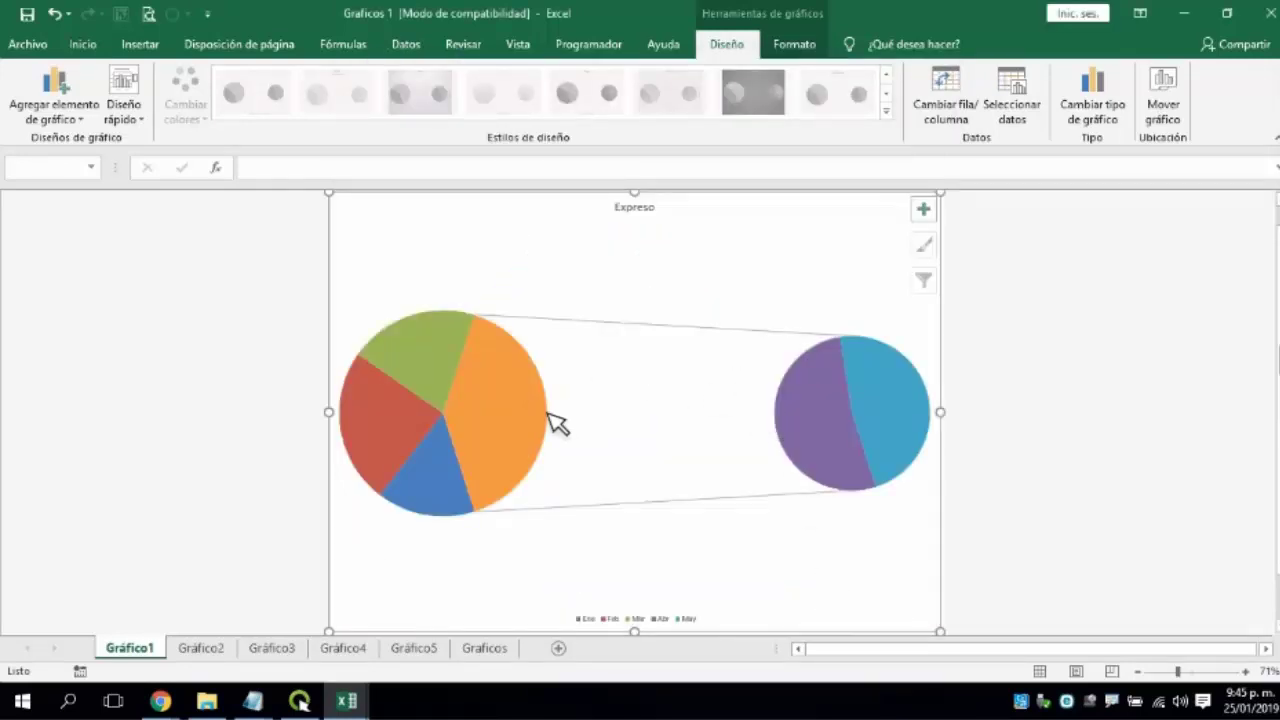
pyautogui.moveTo(806, 440)
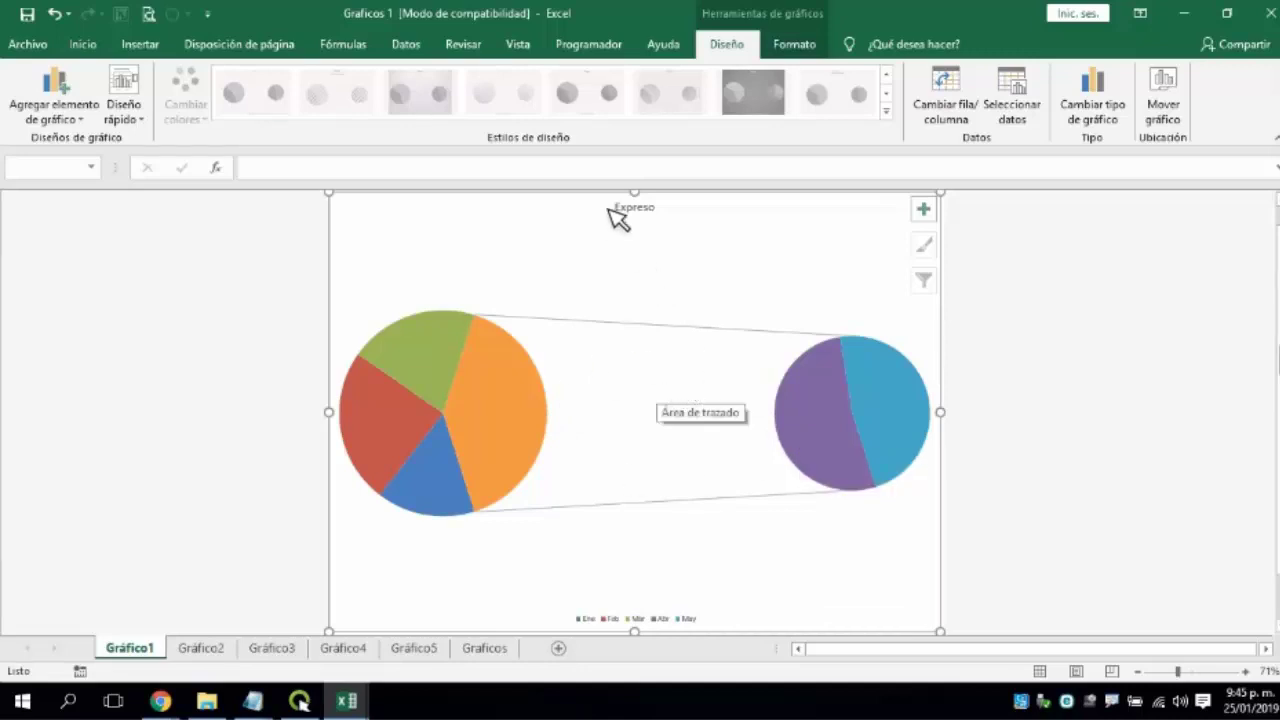
# Compare the Gráfico circular con subgráfico de barras and Anillos previews, and apply Anillos with the months as segments.
pyautogui.click(1110, 92)
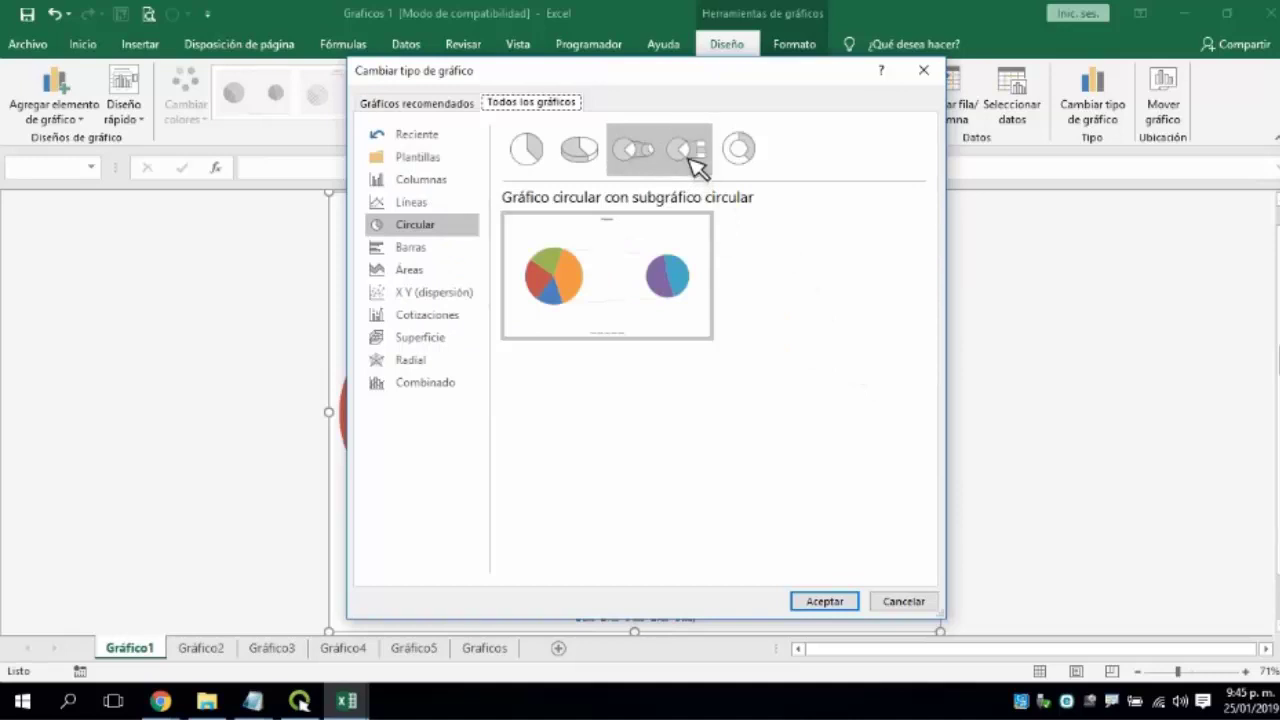
pyautogui.click(692, 158)
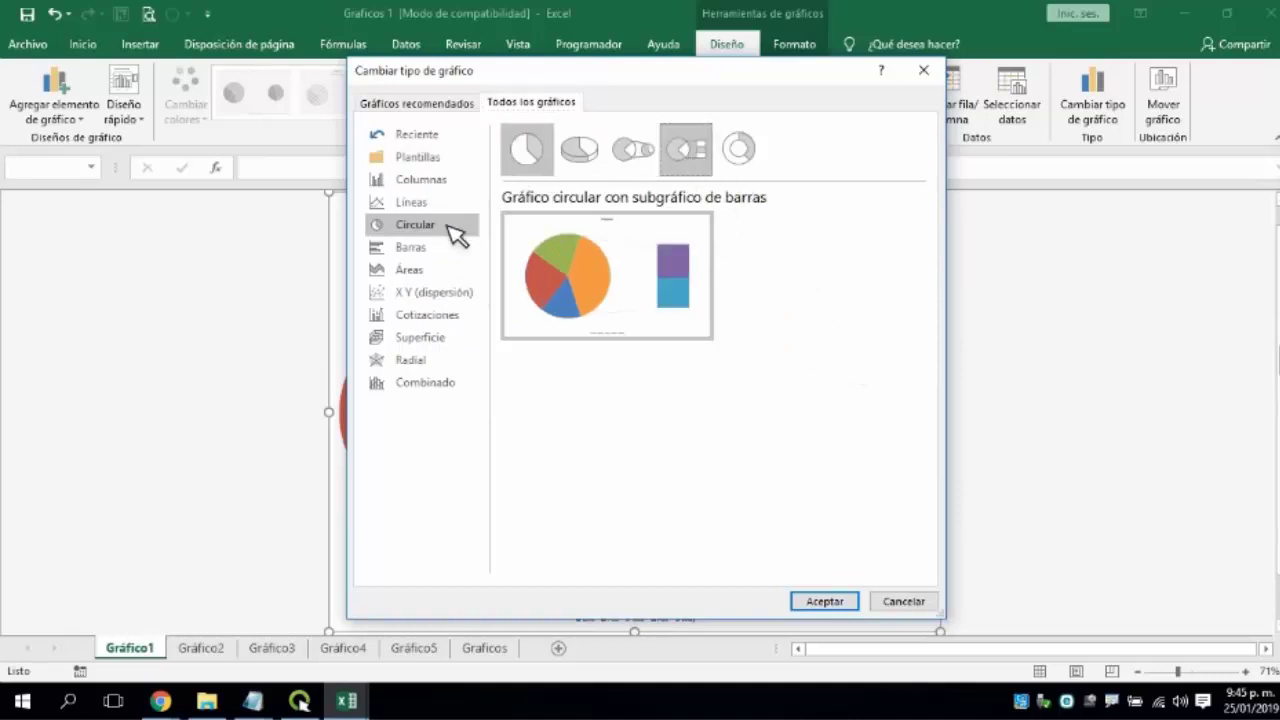
pyautogui.click(737, 151)
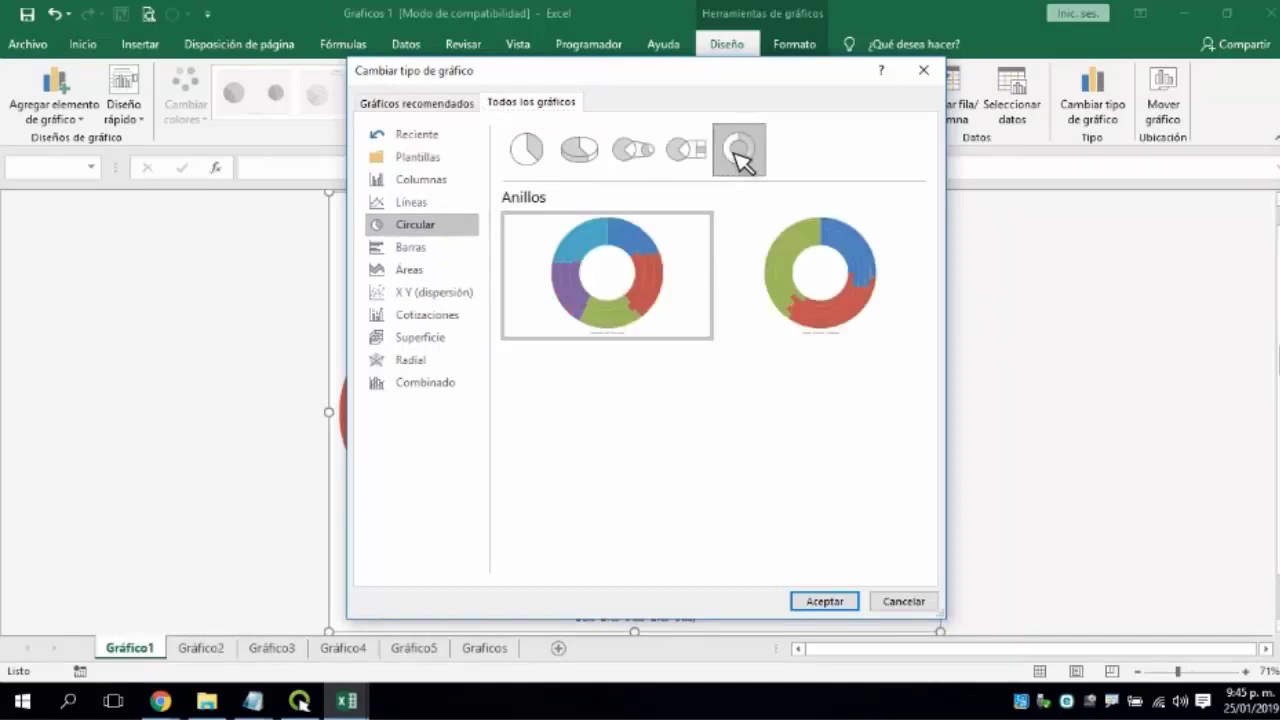
pyautogui.click(682, 158)
pyautogui.click(655, 152)
pyautogui.click(692, 158)
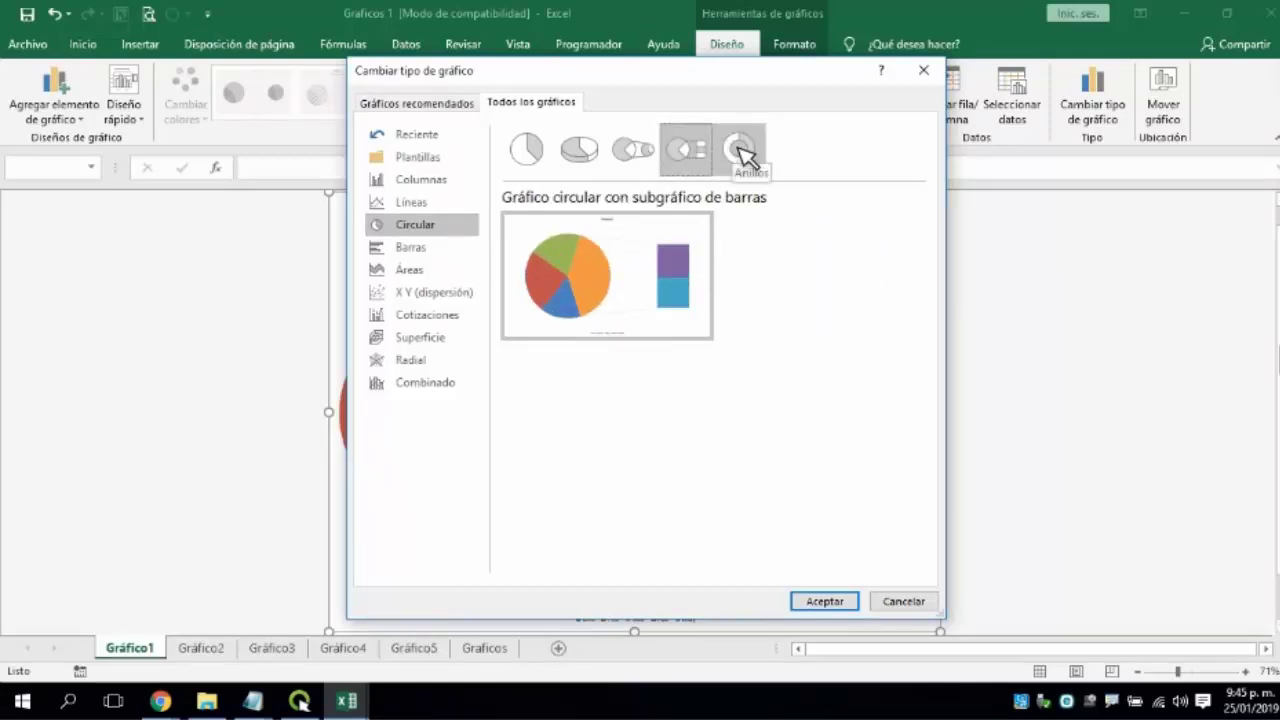
pyautogui.click(742, 152)
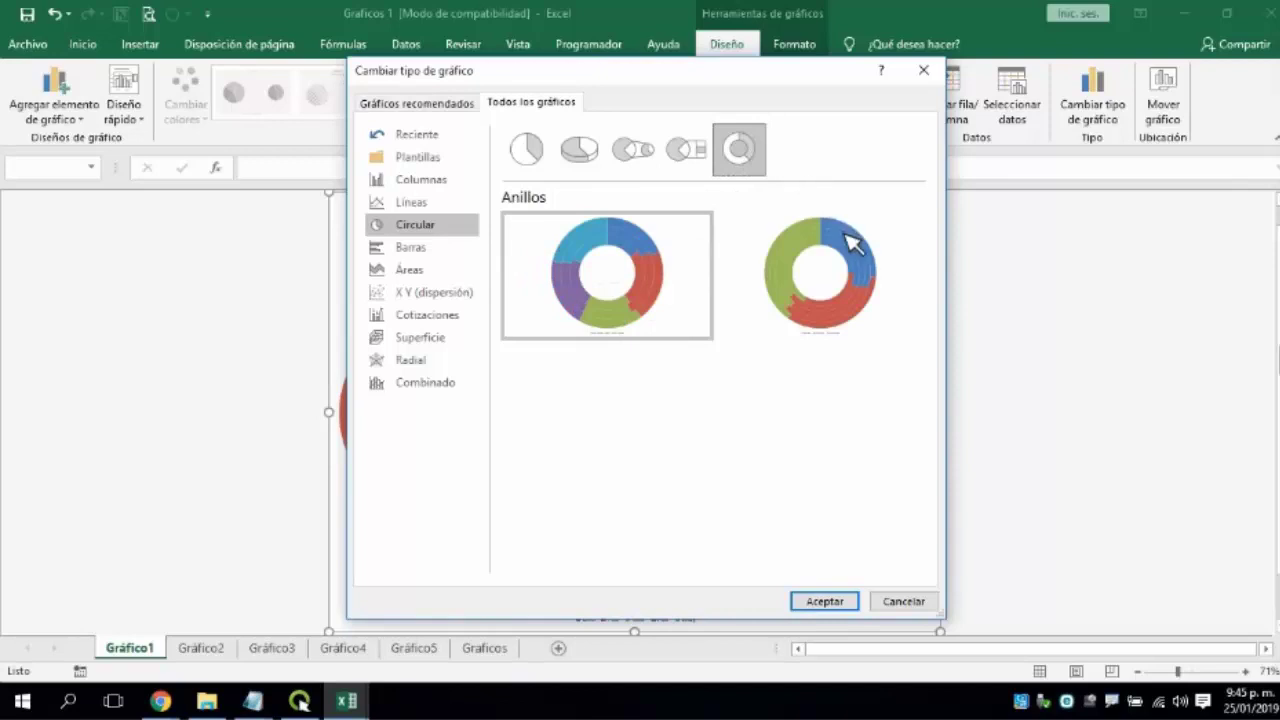
pyautogui.moveTo(851, 280)
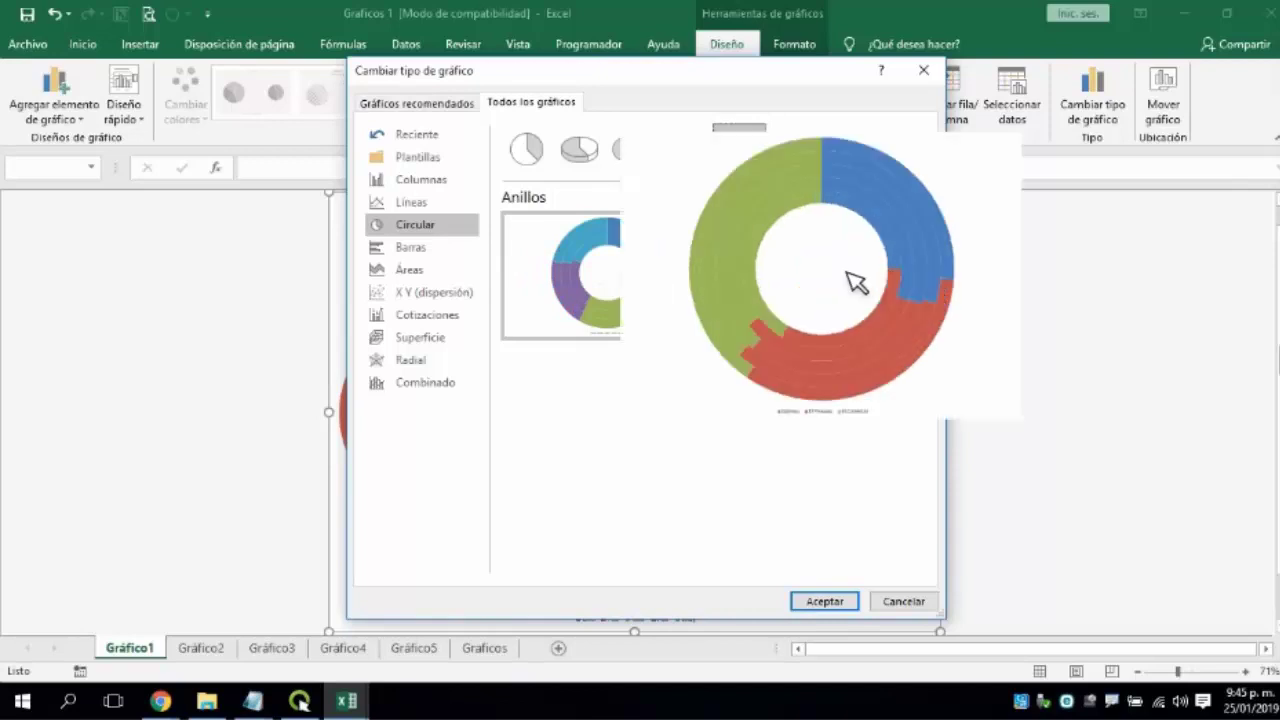
pyautogui.click(824, 603)
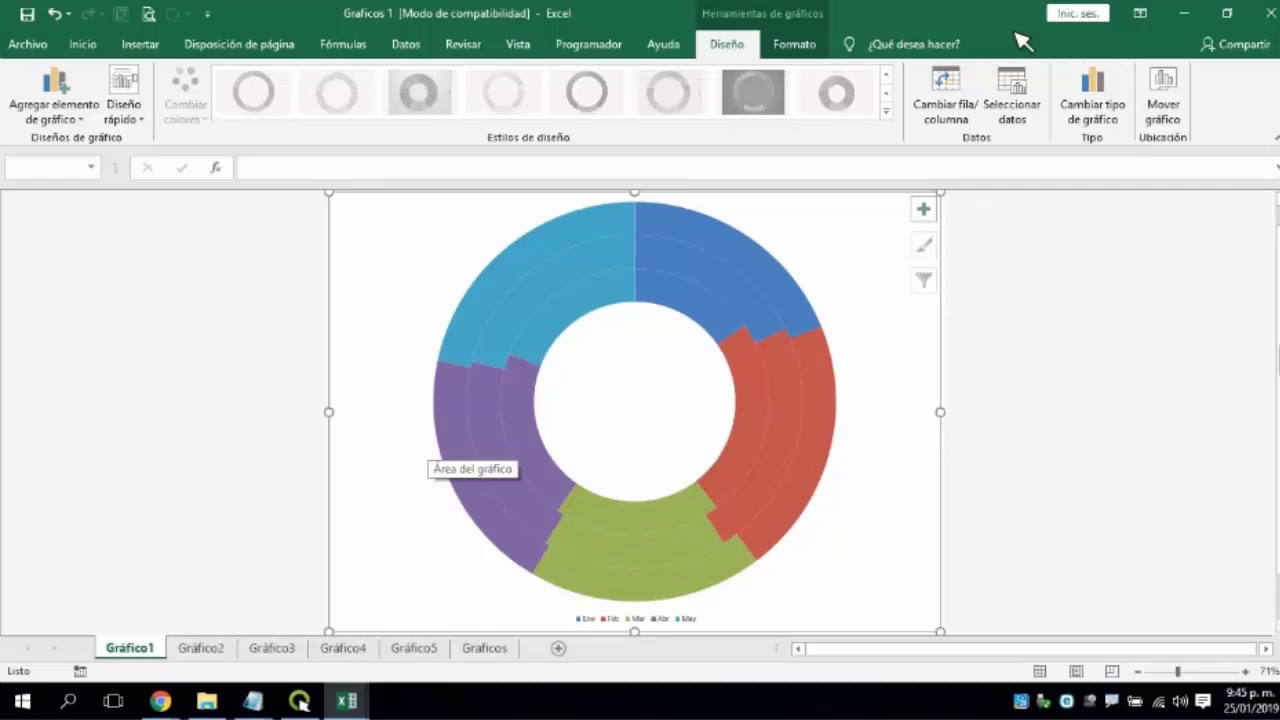
# Preview the Barras agrupadas layout and change the Gráfico1 chart to Barra 3D apilada.
pyautogui.click(1100, 118)
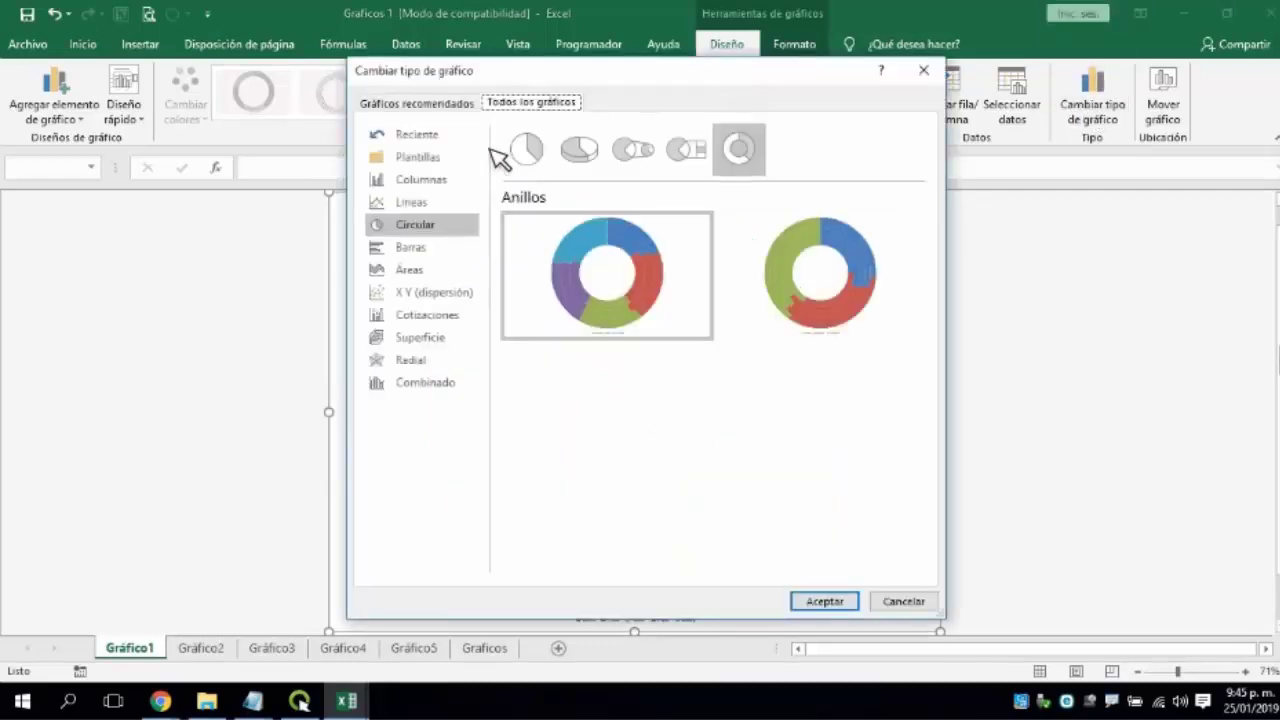
pyautogui.click(420, 260)
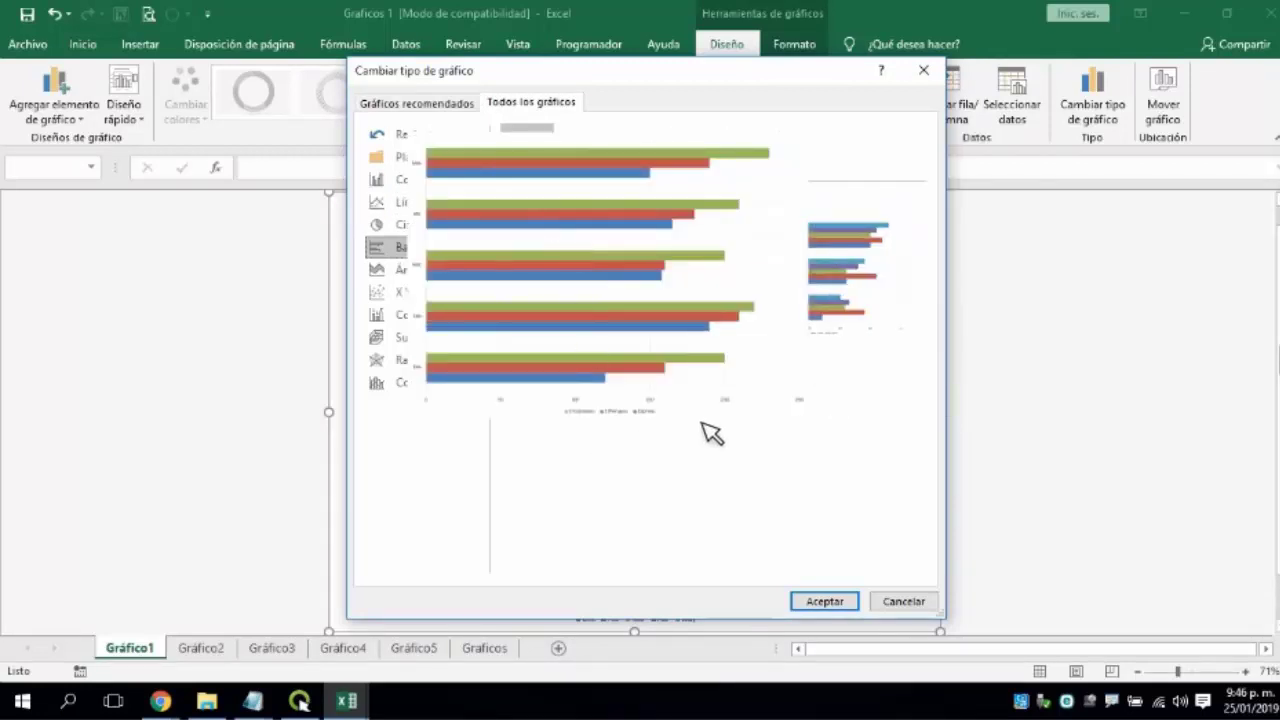
pyautogui.click(688, 152)
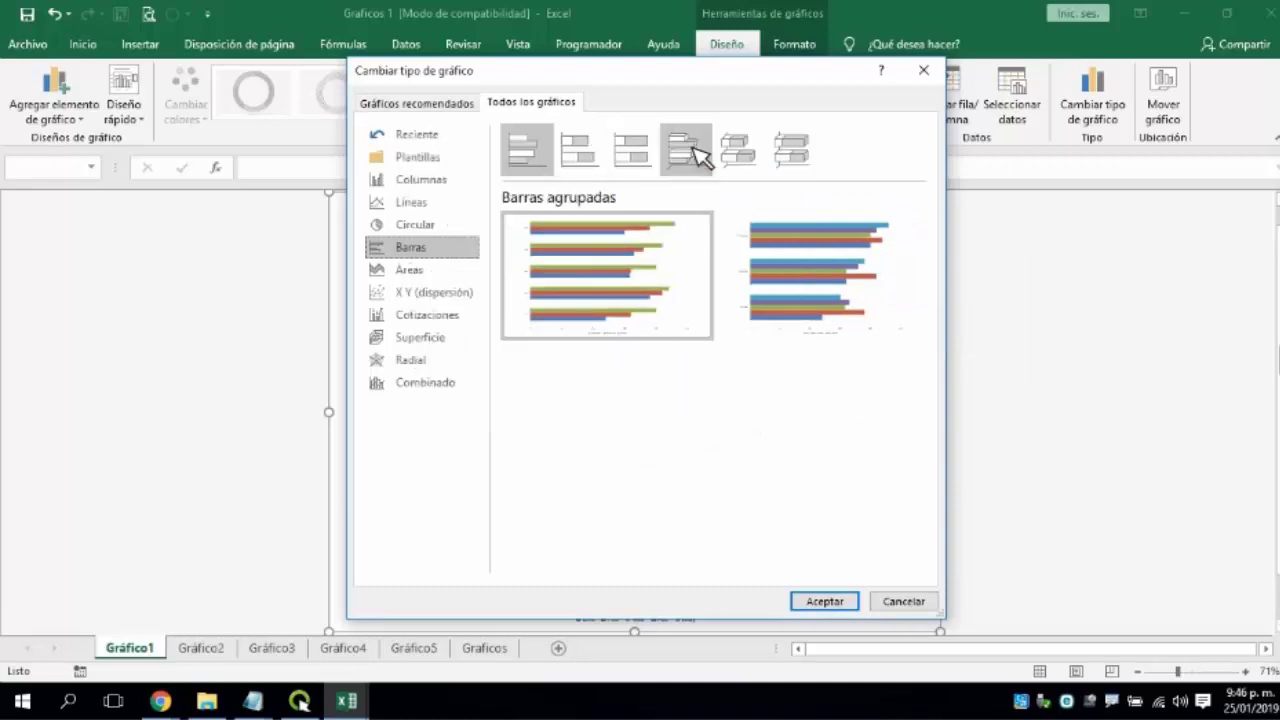
pyautogui.click(781, 146)
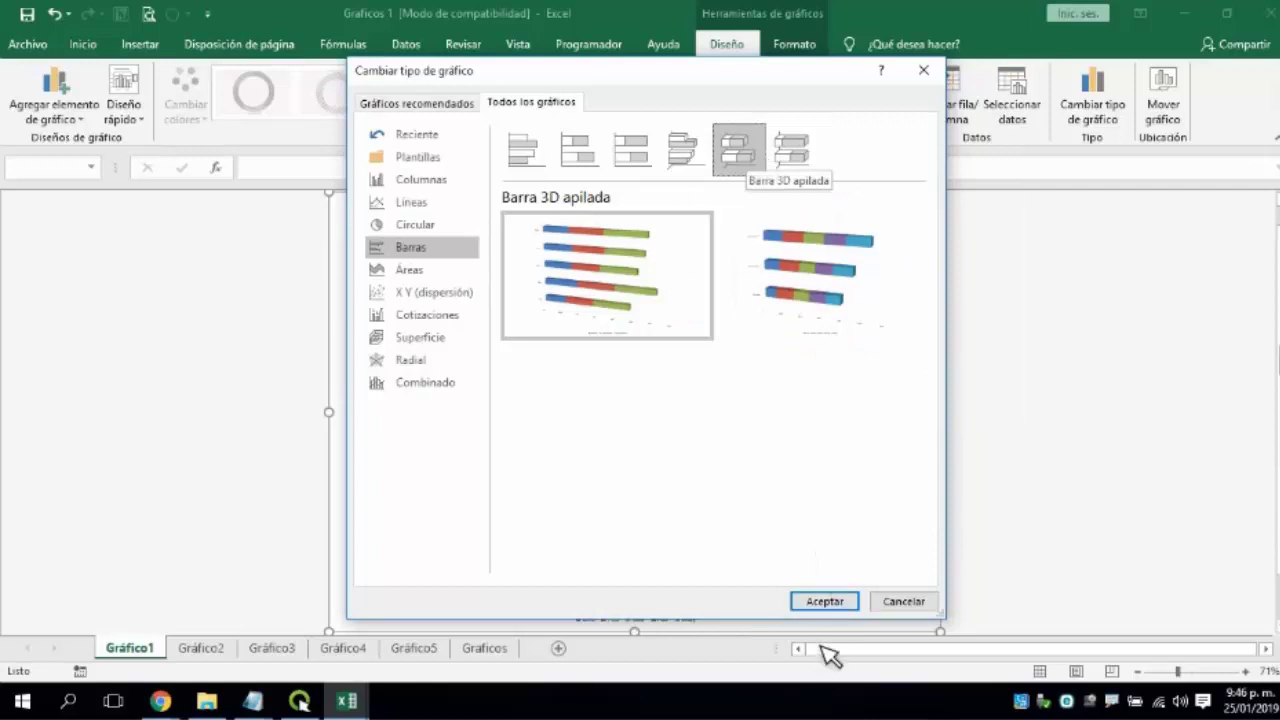
pyautogui.click(824, 602)
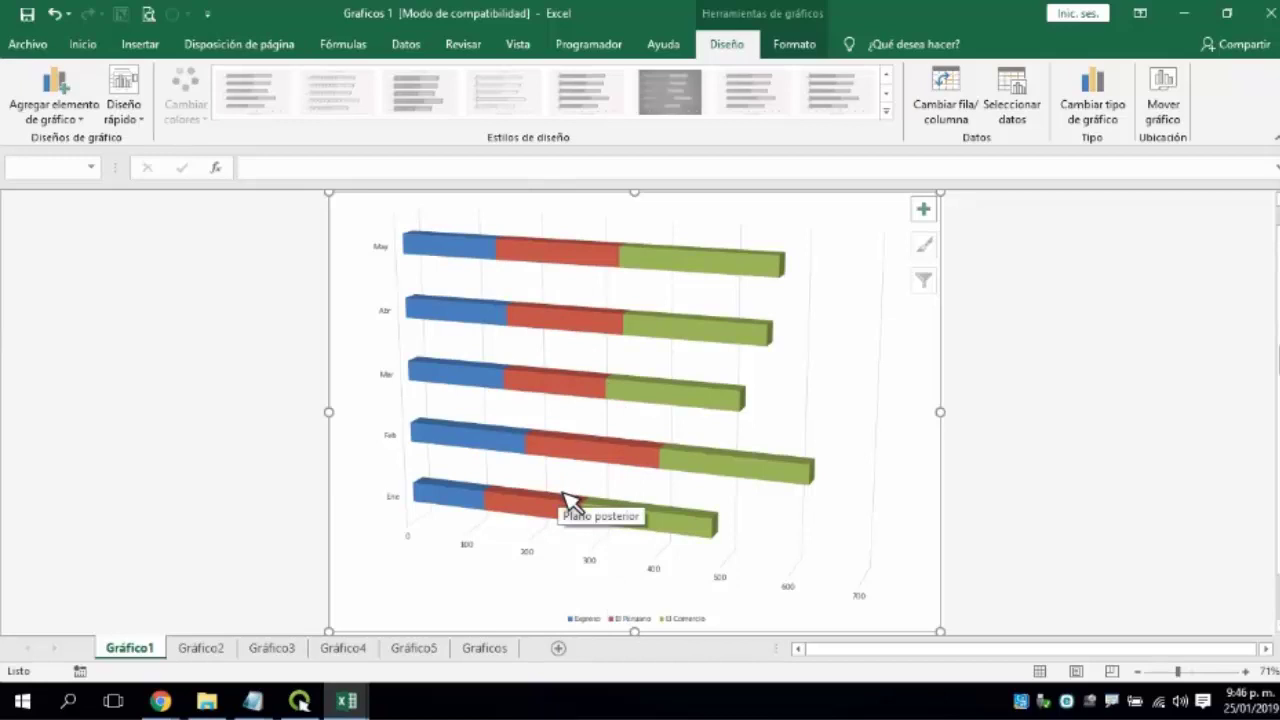
# Preview the Áreas and Áreas apiladas subtypes, and change the Gráfico1 chart to Área 3D with the months along the horizontal axis.
pyautogui.click(1095, 100)
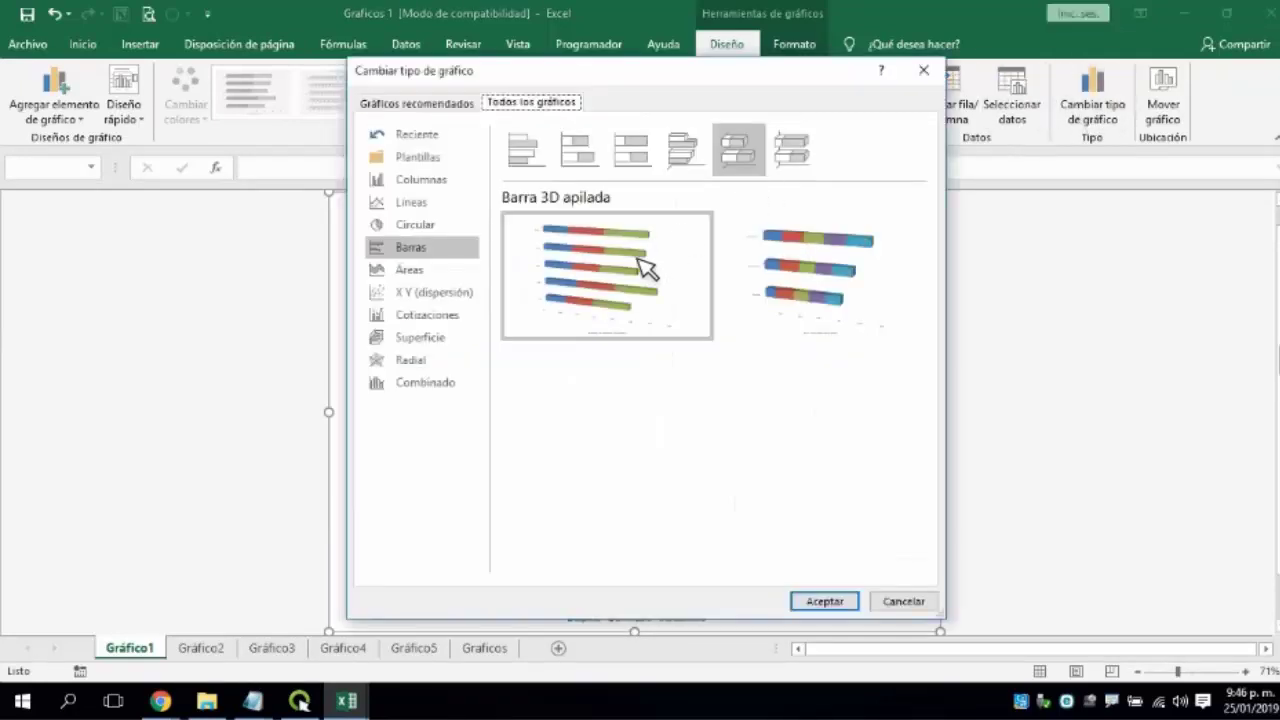
pyautogui.moveTo(623, 272)
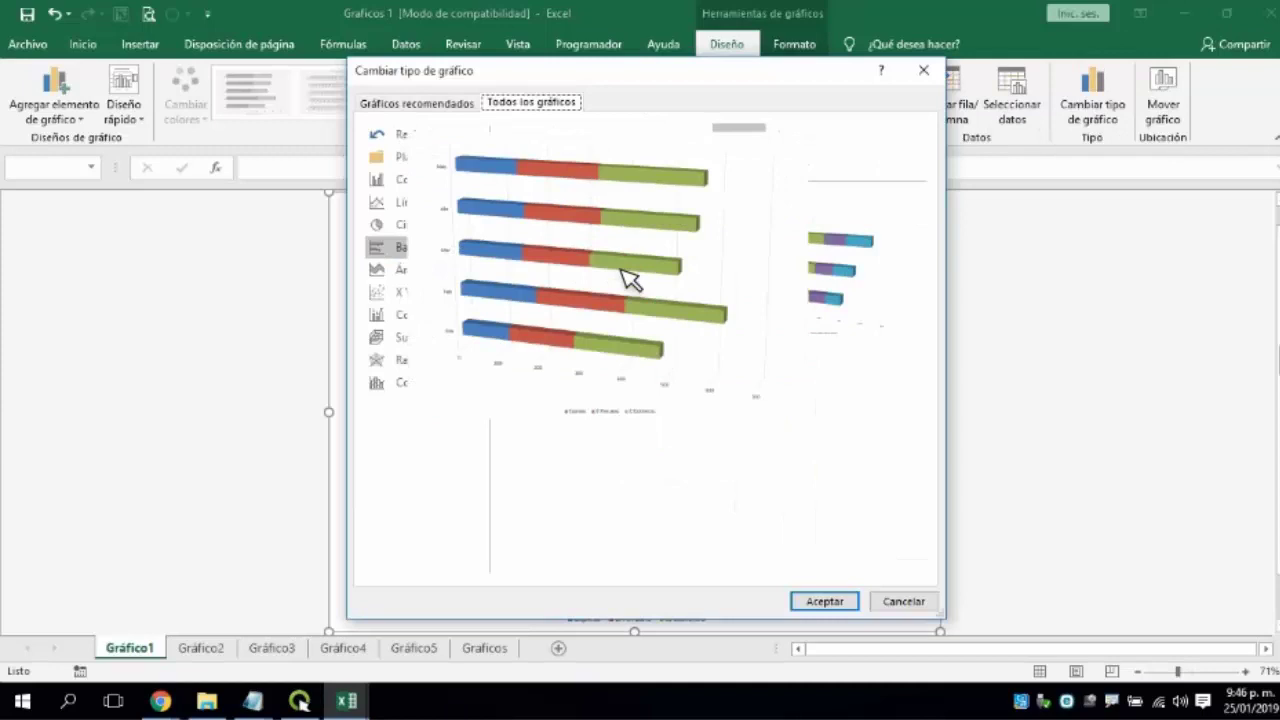
pyautogui.click(418, 272)
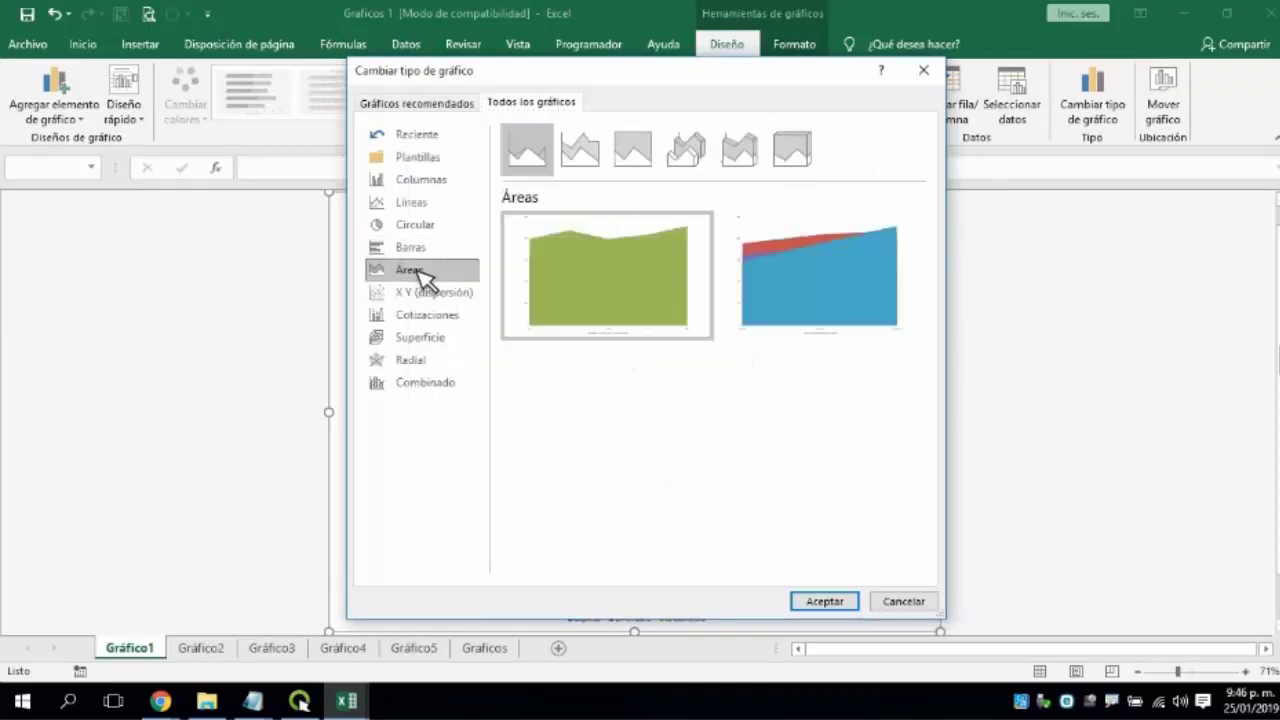
pyautogui.click(700, 160)
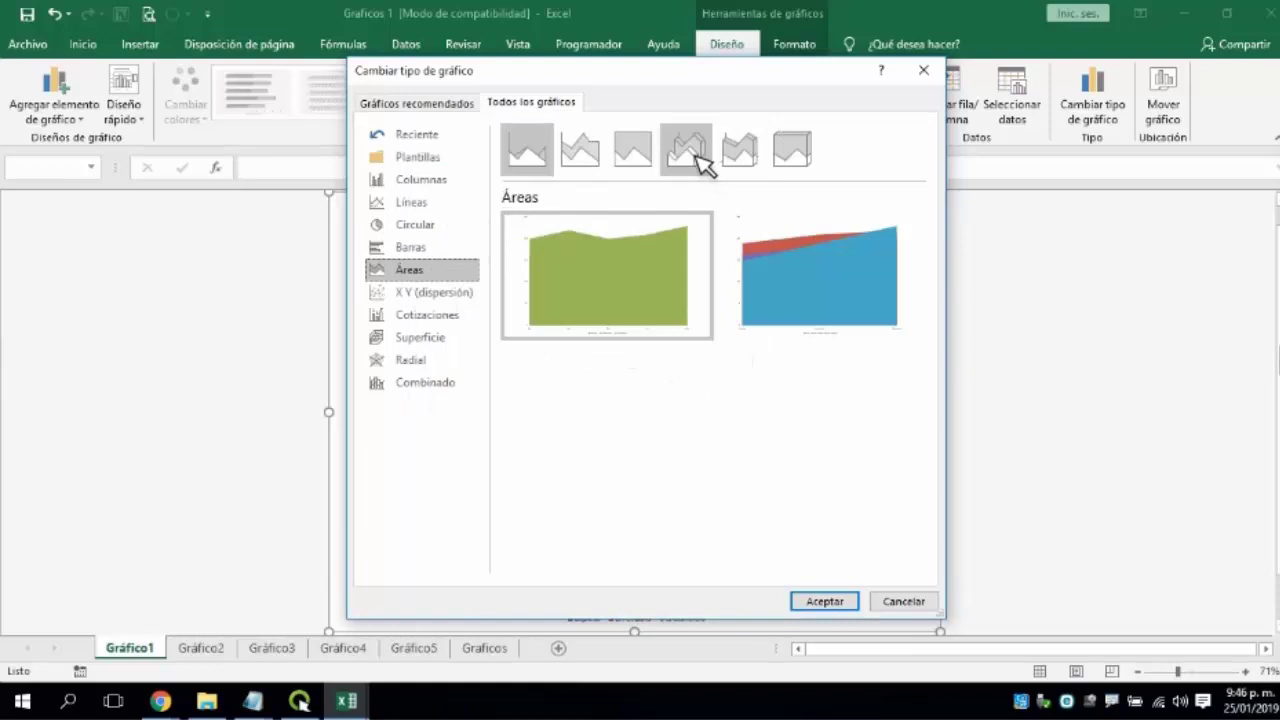
pyautogui.click(548, 158)
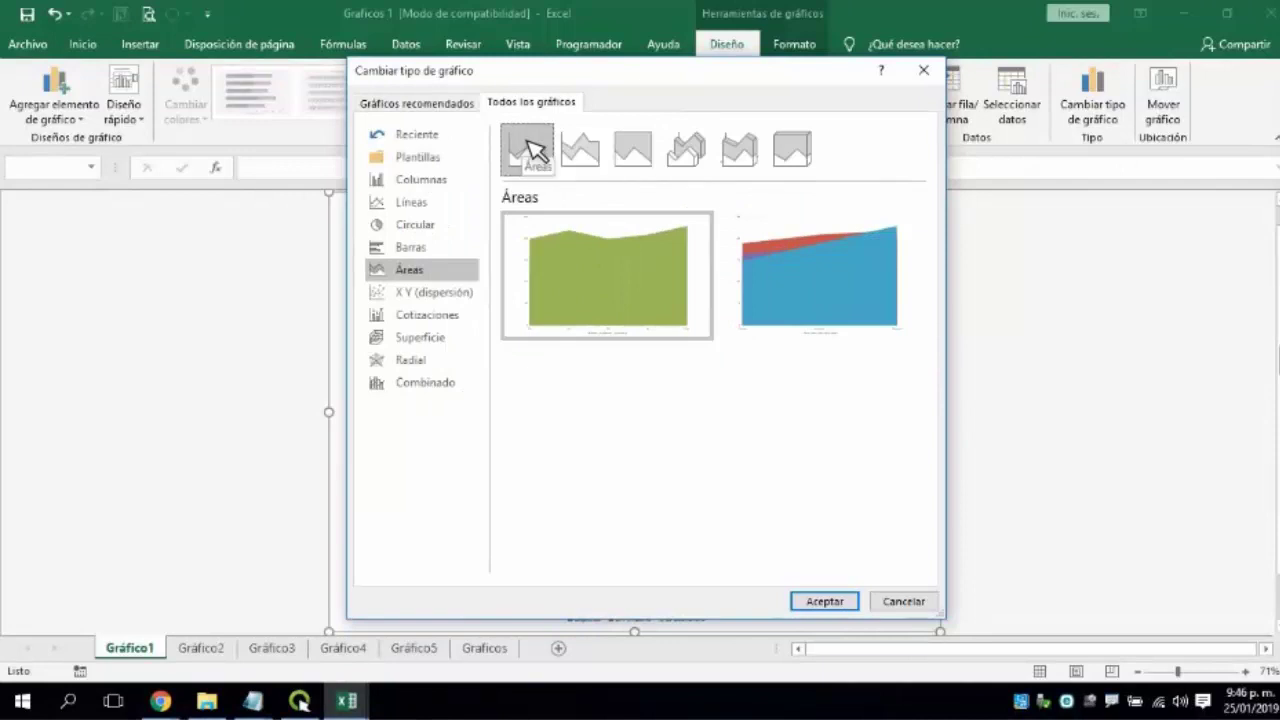
pyautogui.moveTo(778, 292)
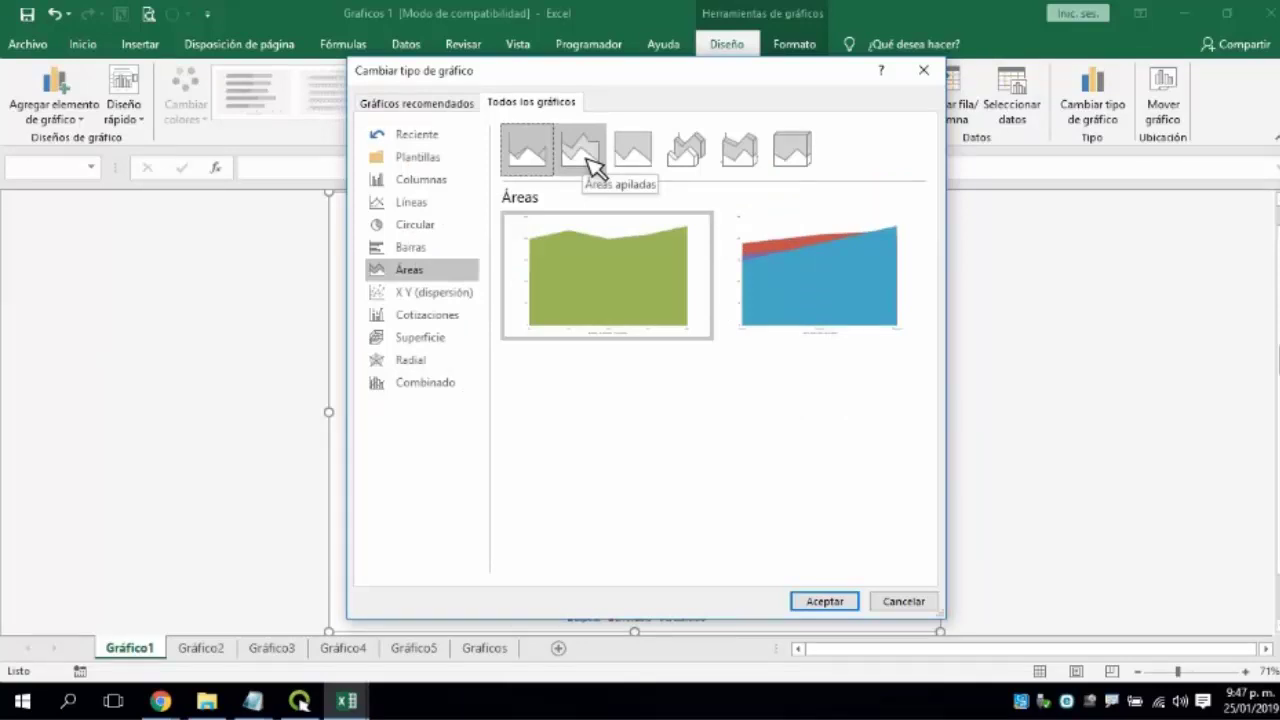
pyautogui.click(592, 166)
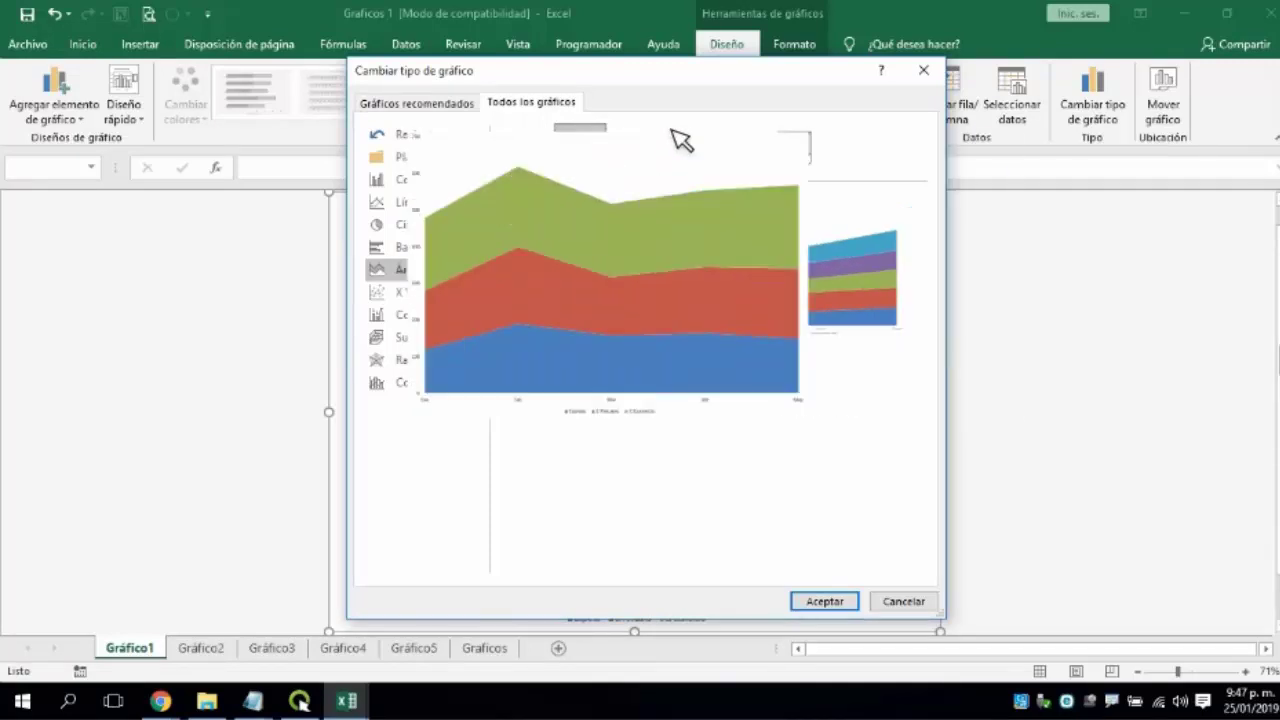
pyautogui.click(688, 150)
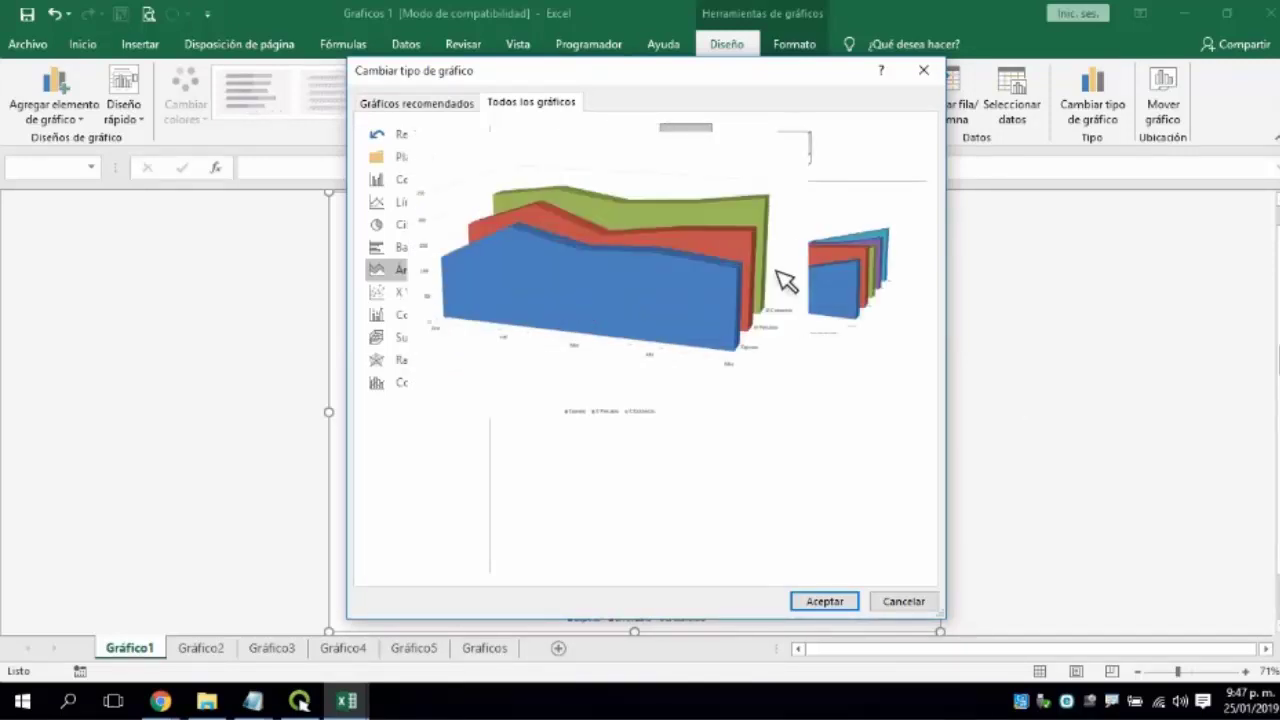
pyautogui.click(820, 284)
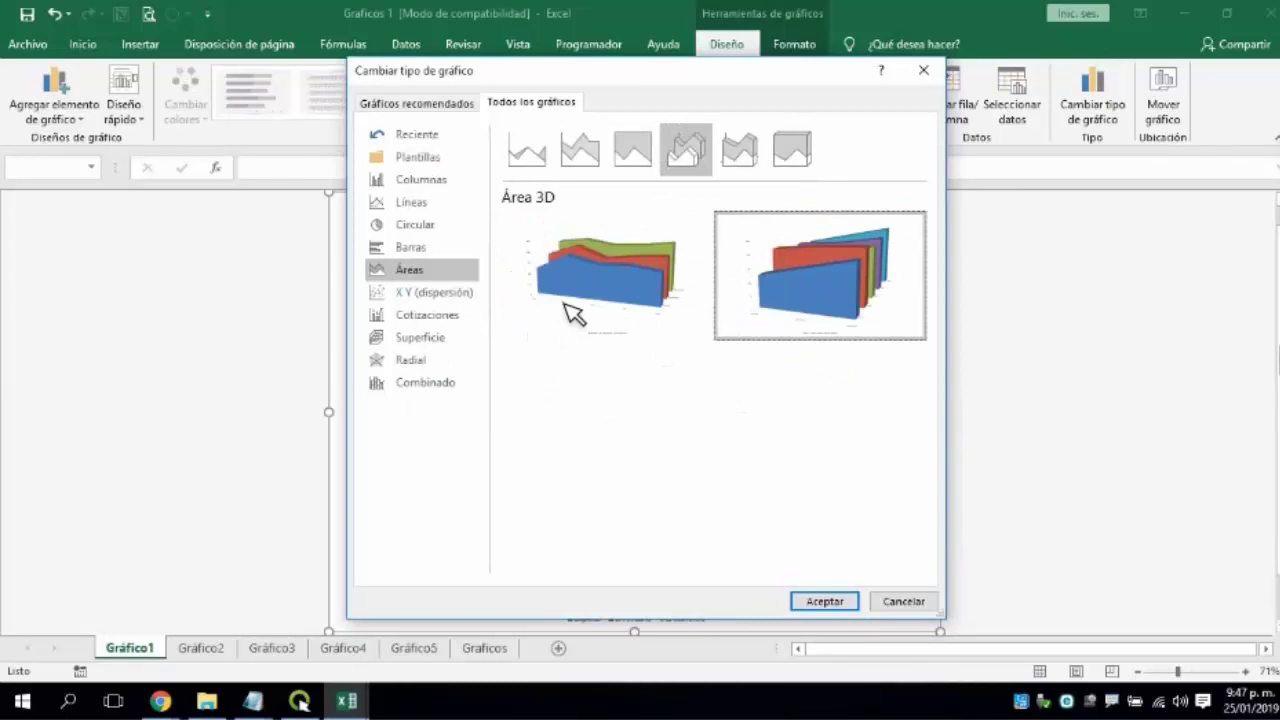
pyautogui.click(571, 314)
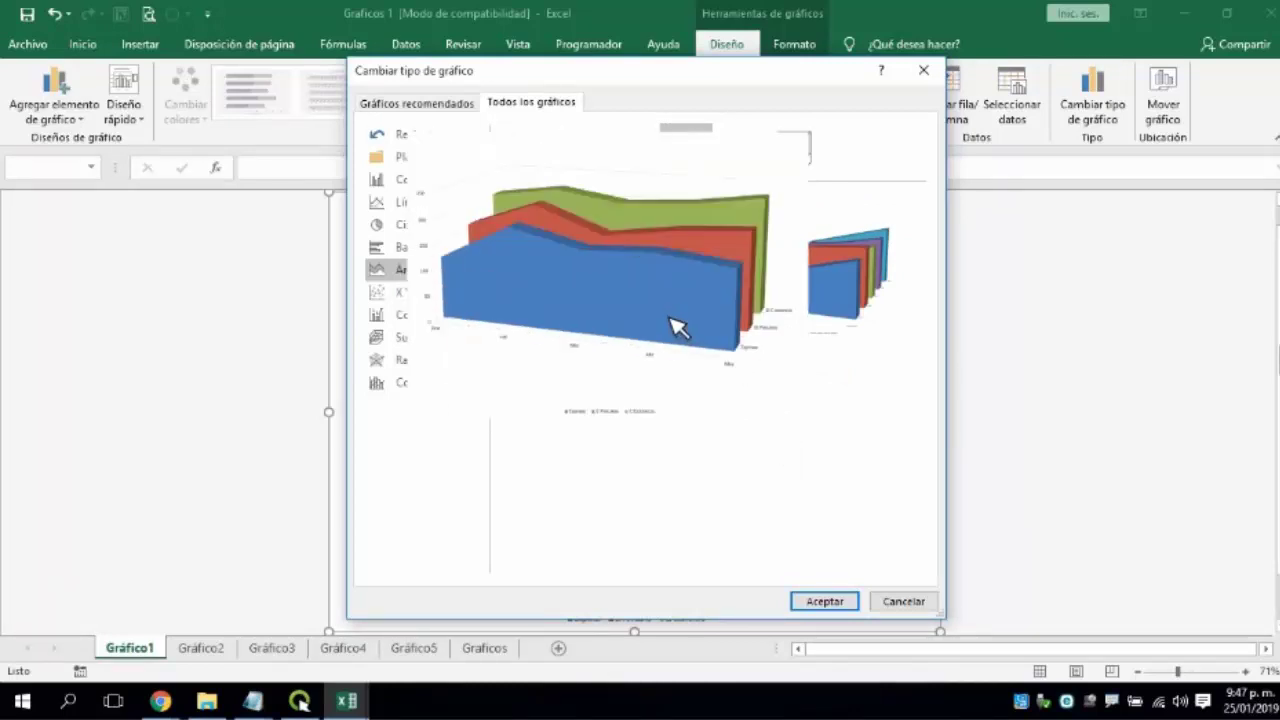
pyautogui.click(798, 603)
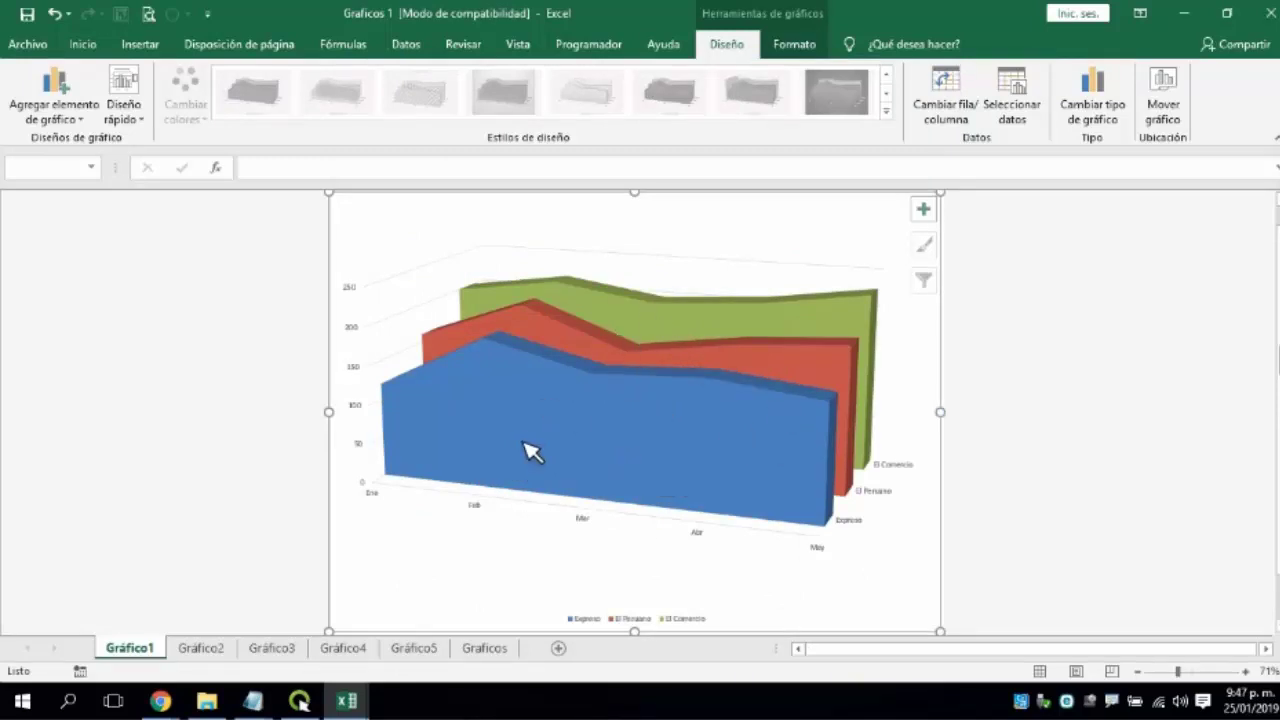
# Examine the X Y (dispersión) subtypes for the Gráfico1 chart, from Dispersión through the smoothed and straight line variants to Burbuja and Burbuja 3D.
pyautogui.click(1125, 95)
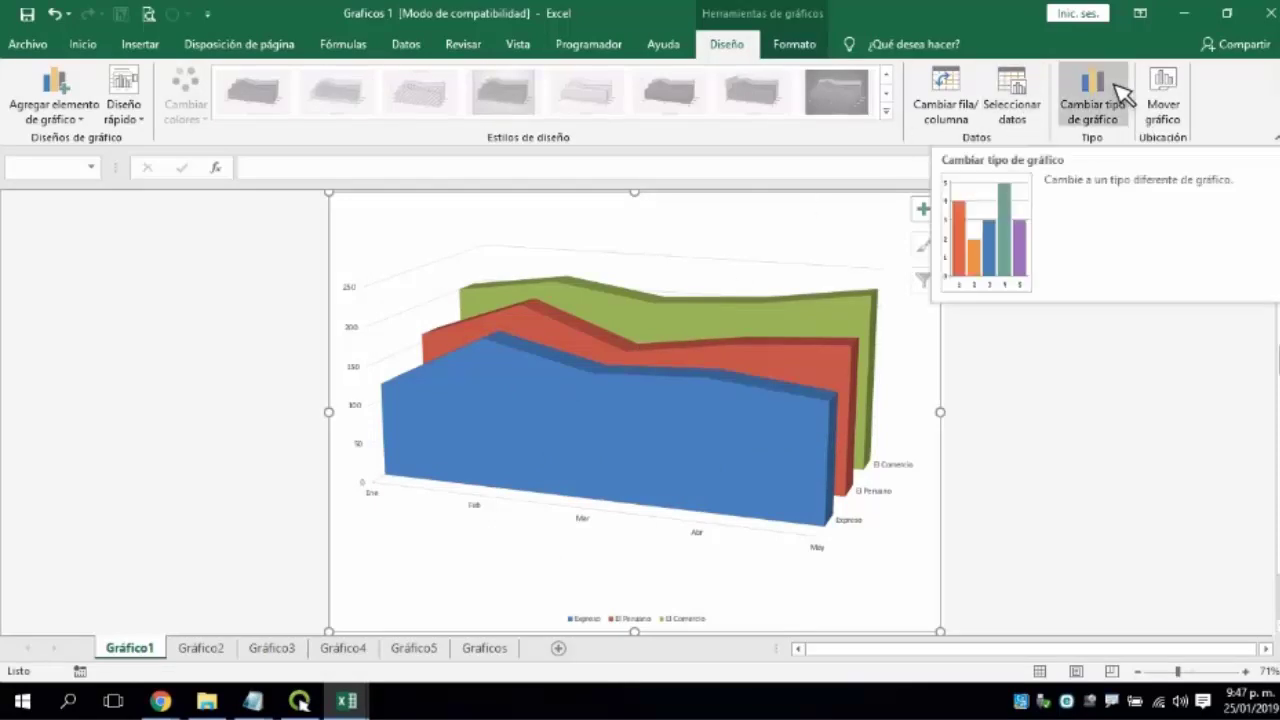
pyautogui.click(1078, 104)
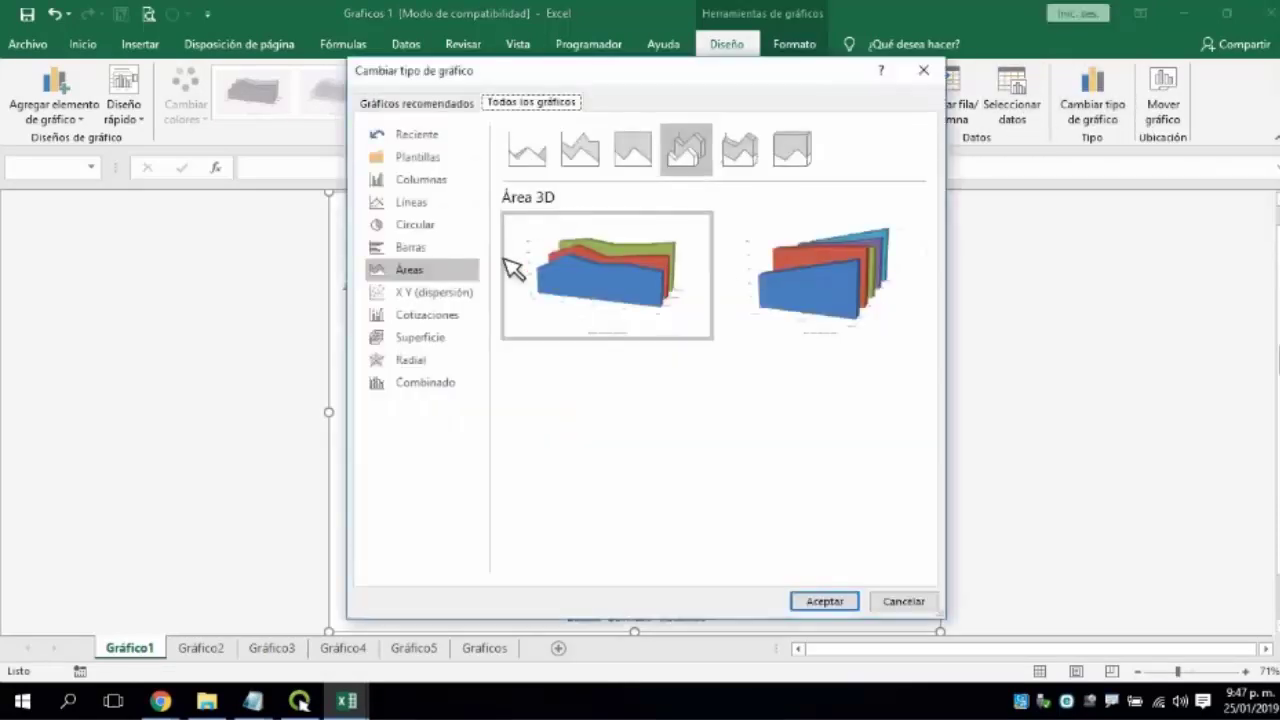
pyautogui.click(456, 293)
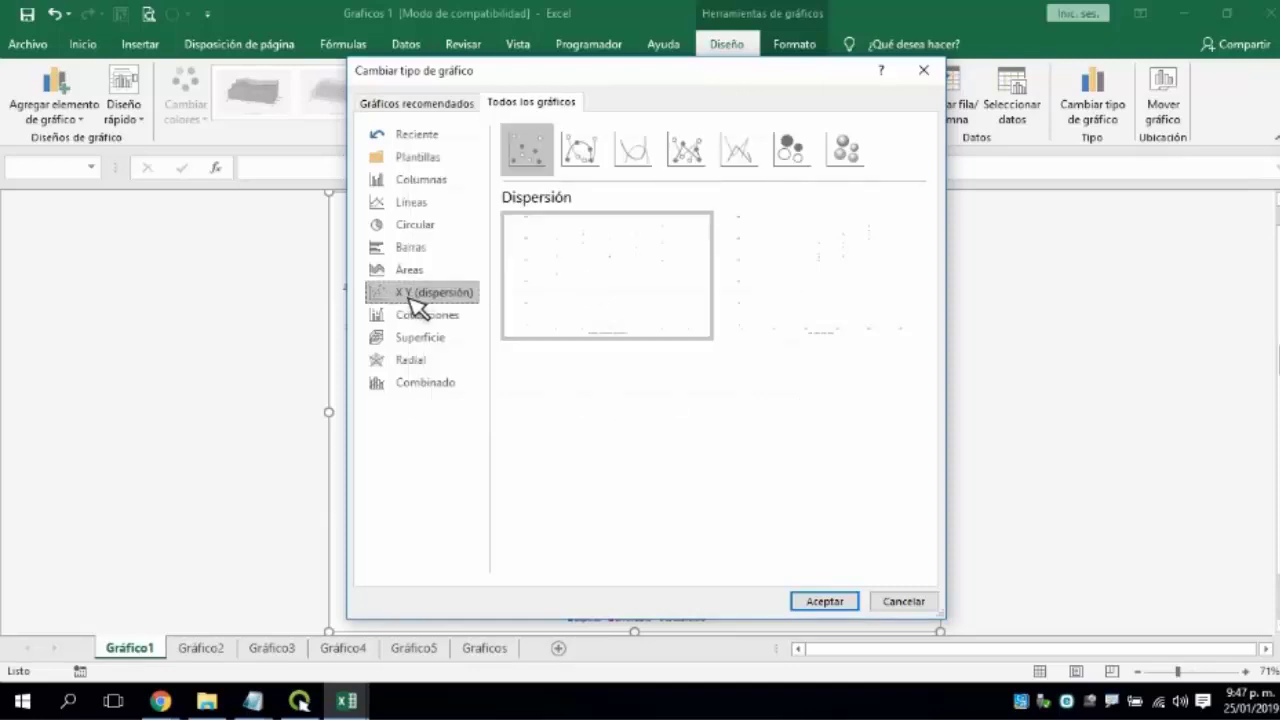
pyautogui.click(590, 154)
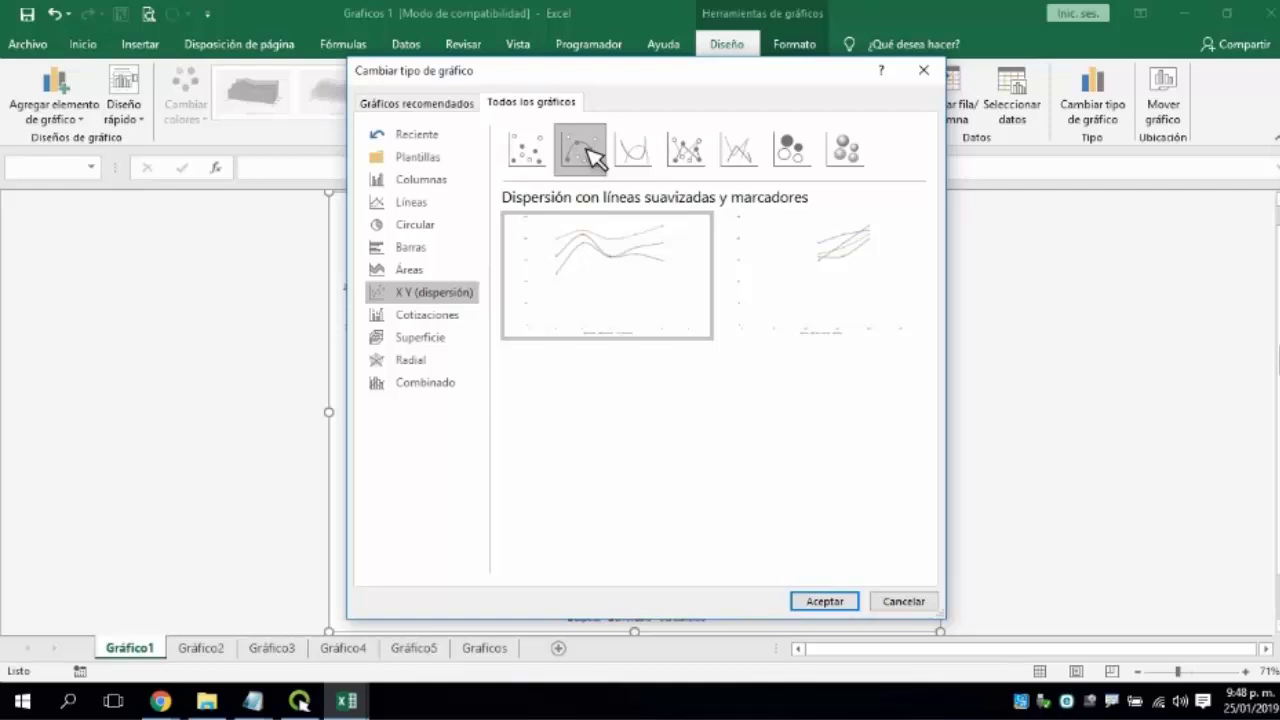
pyautogui.click(655, 158)
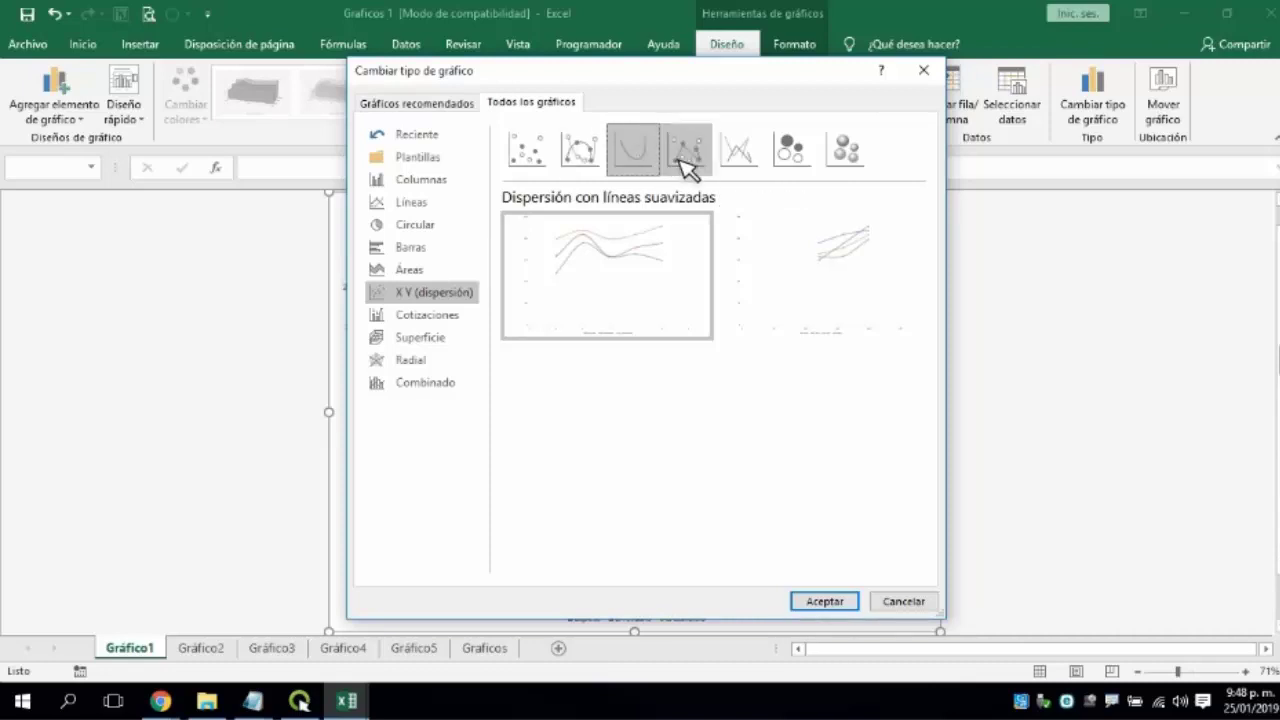
pyautogui.click(684, 158)
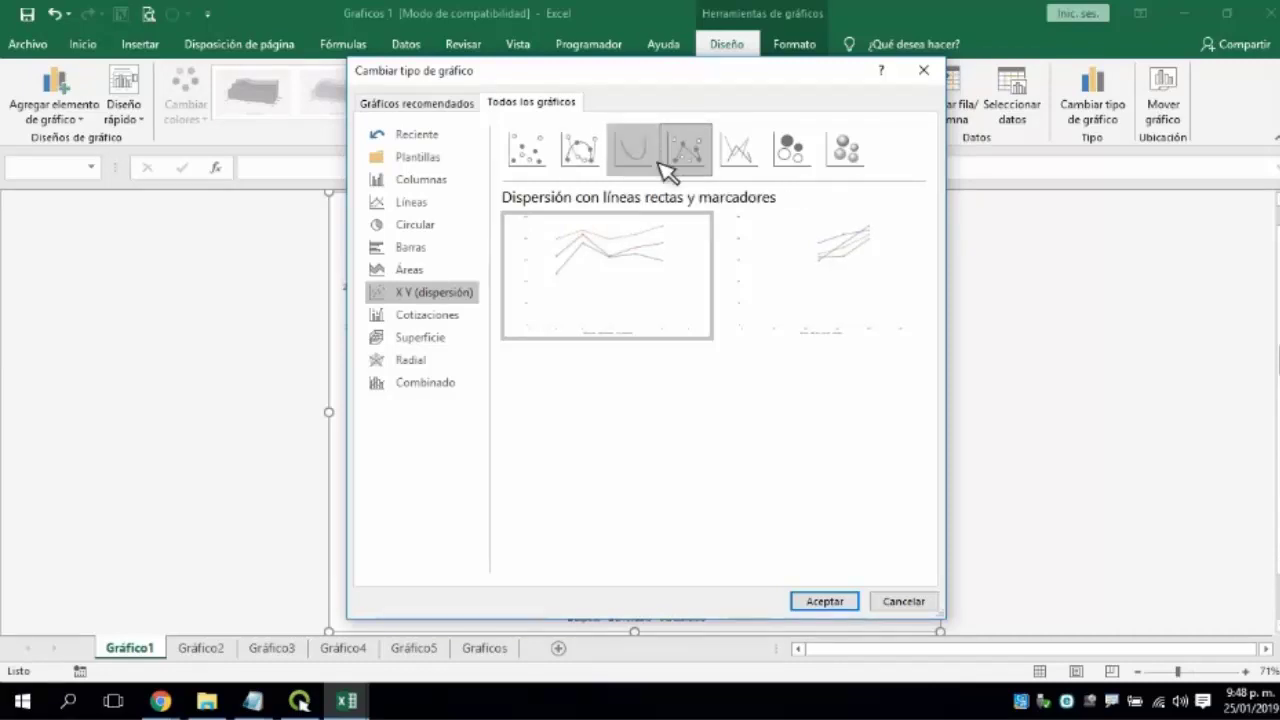
pyautogui.click(660, 157)
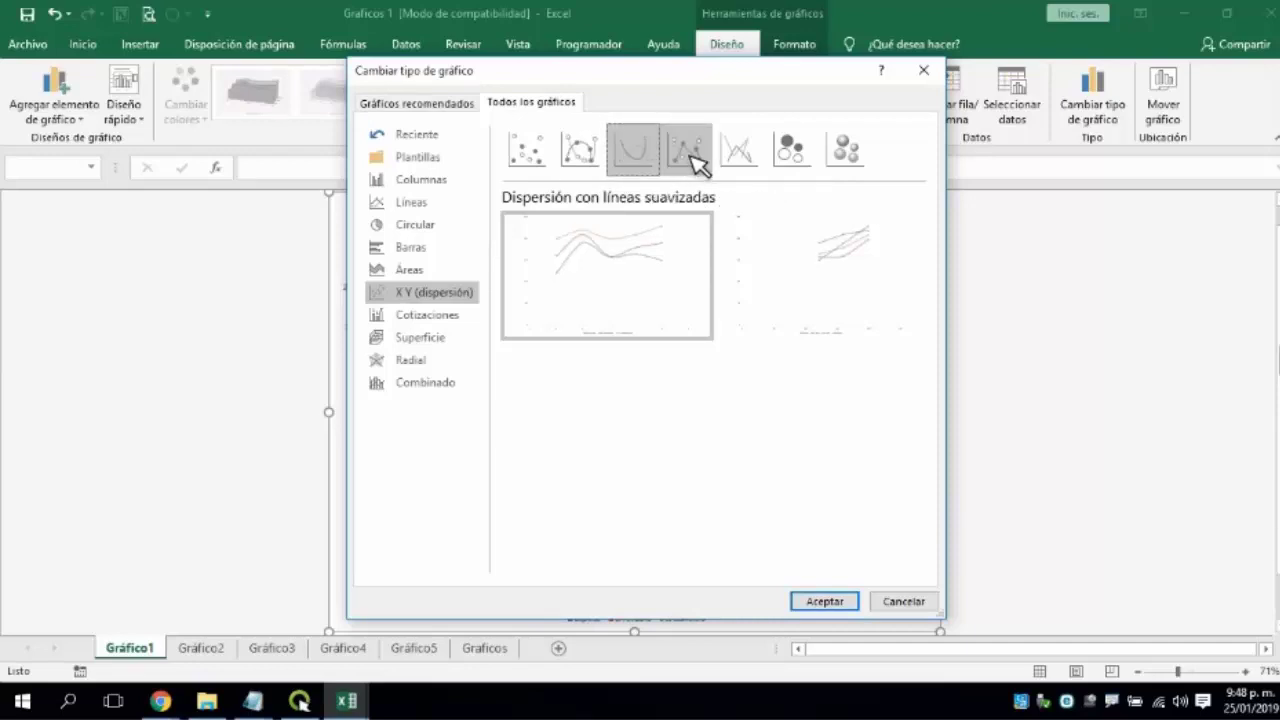
pyautogui.click(692, 158)
pyautogui.click(740, 155)
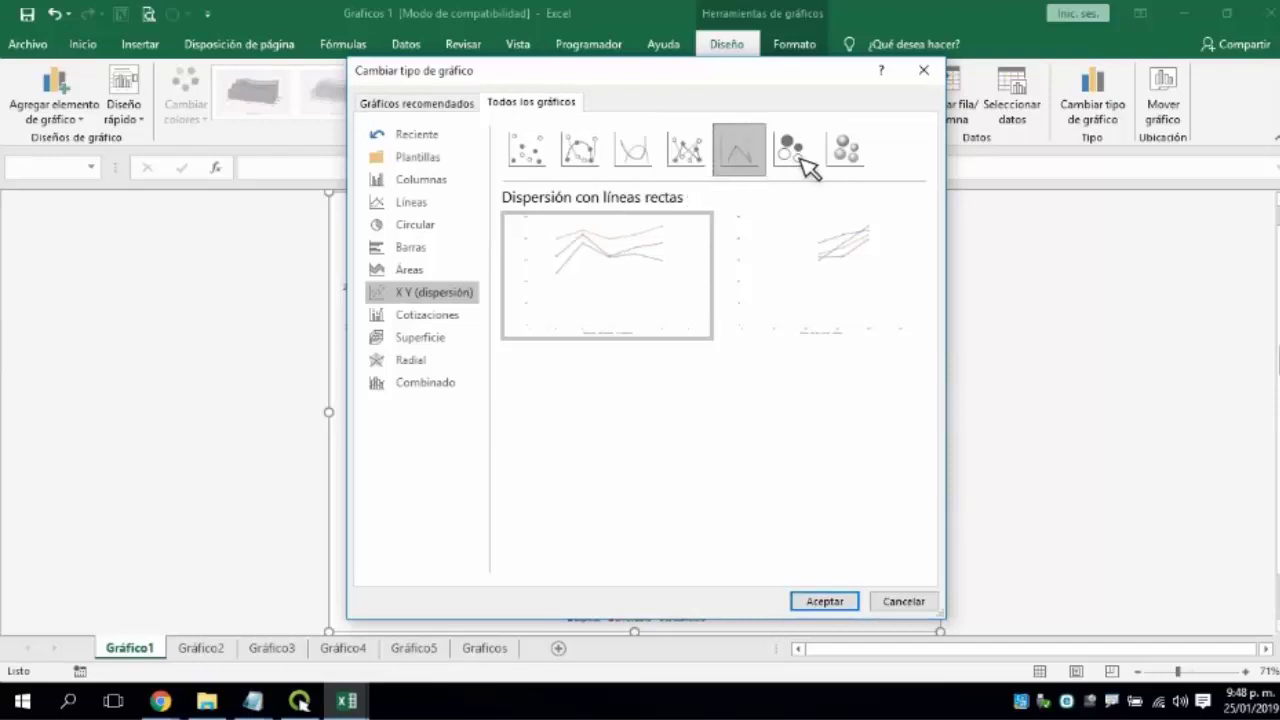
pyautogui.click(804, 164)
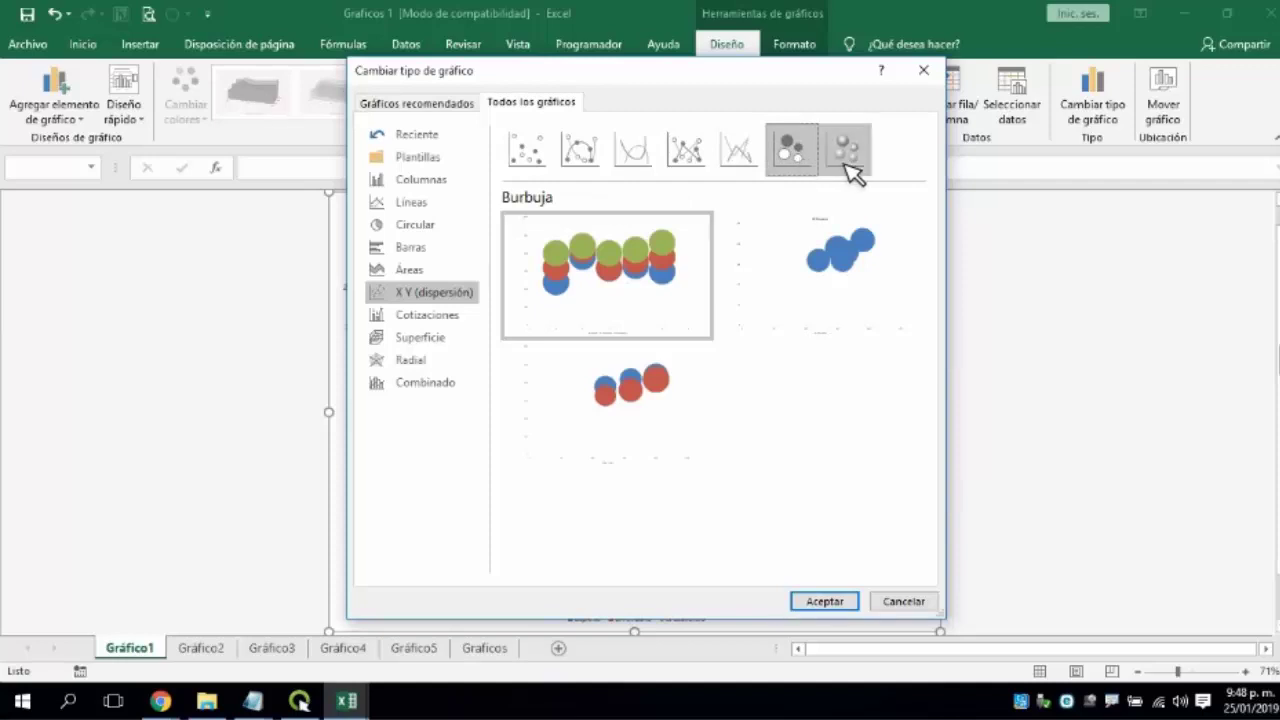
pyautogui.click(848, 158)
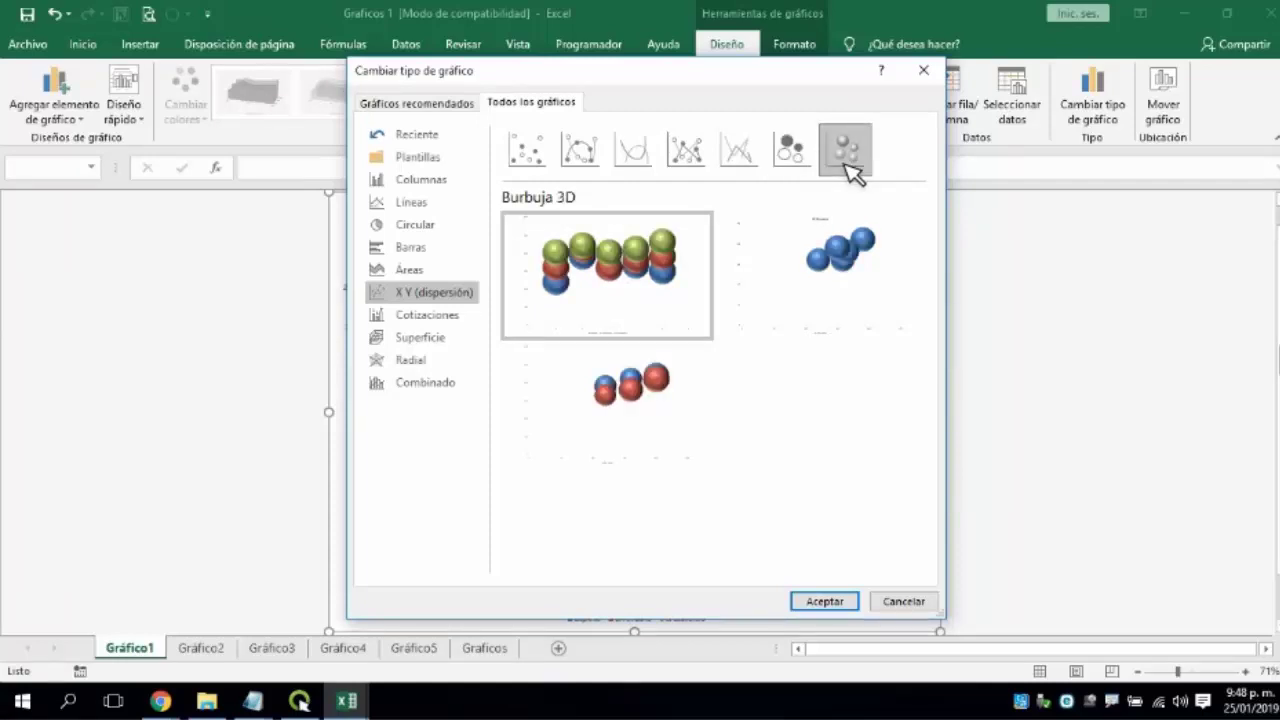
pyautogui.moveTo(634, 337)
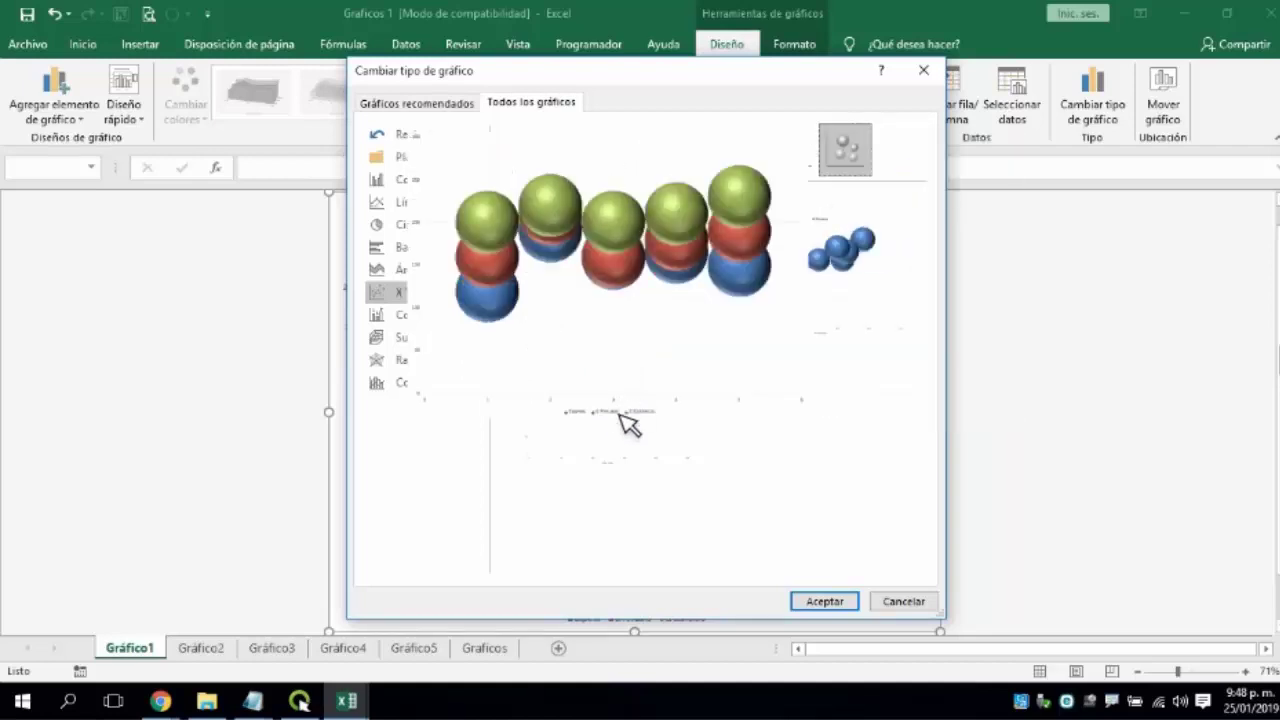
pyautogui.moveTo(837, 293)
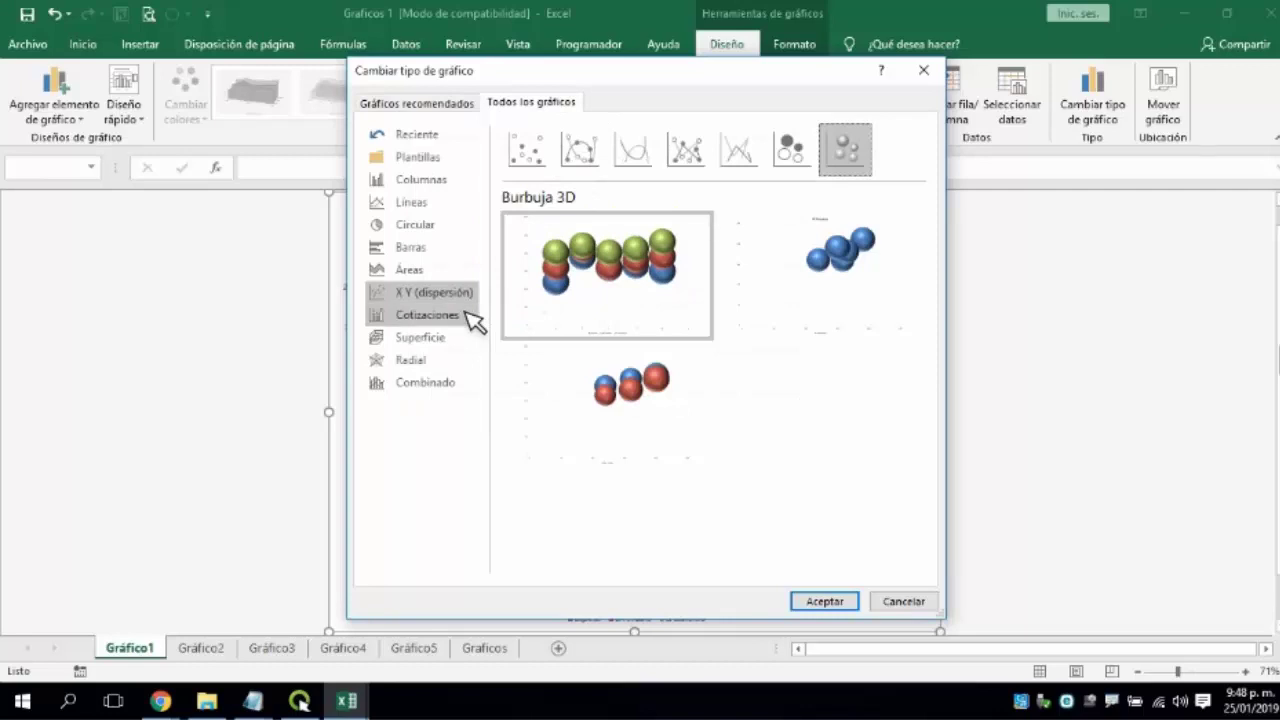
# Examine the four Cotizaciones subtypes and their data arrangement requirements, returning to Máximos, mínimos, cierre.
pyautogui.click(470, 318)
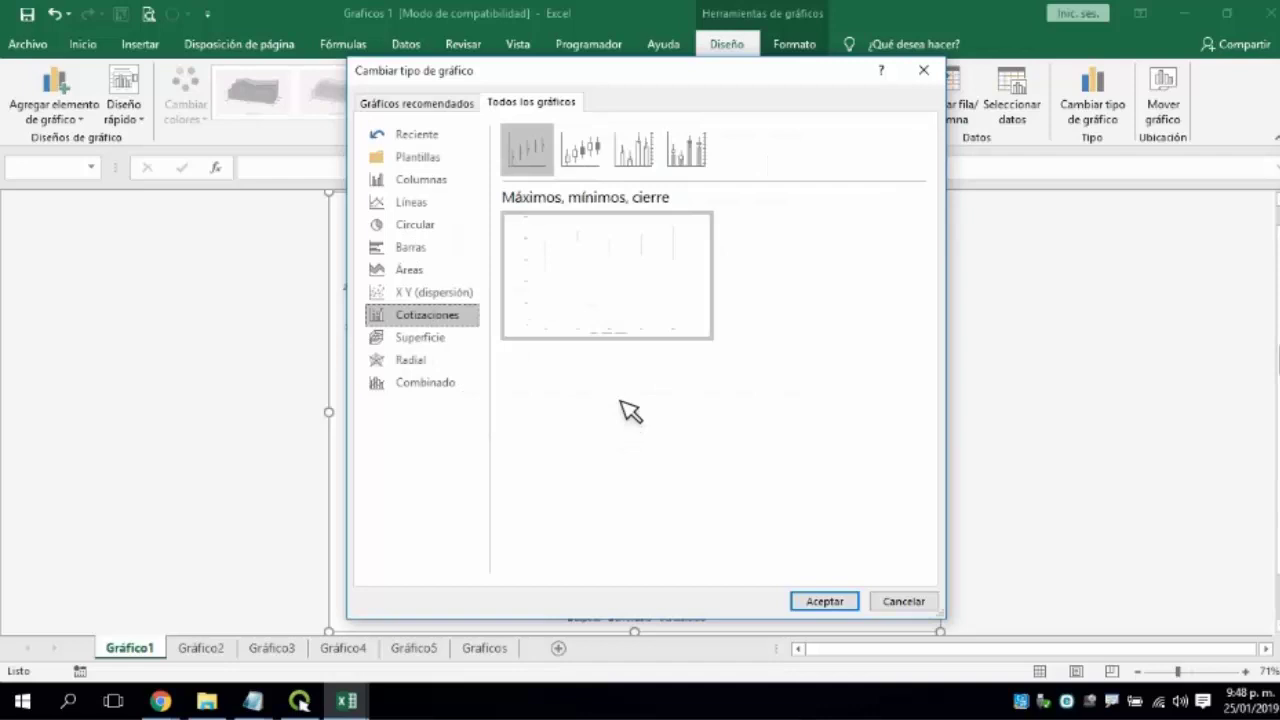
pyautogui.click(589, 157)
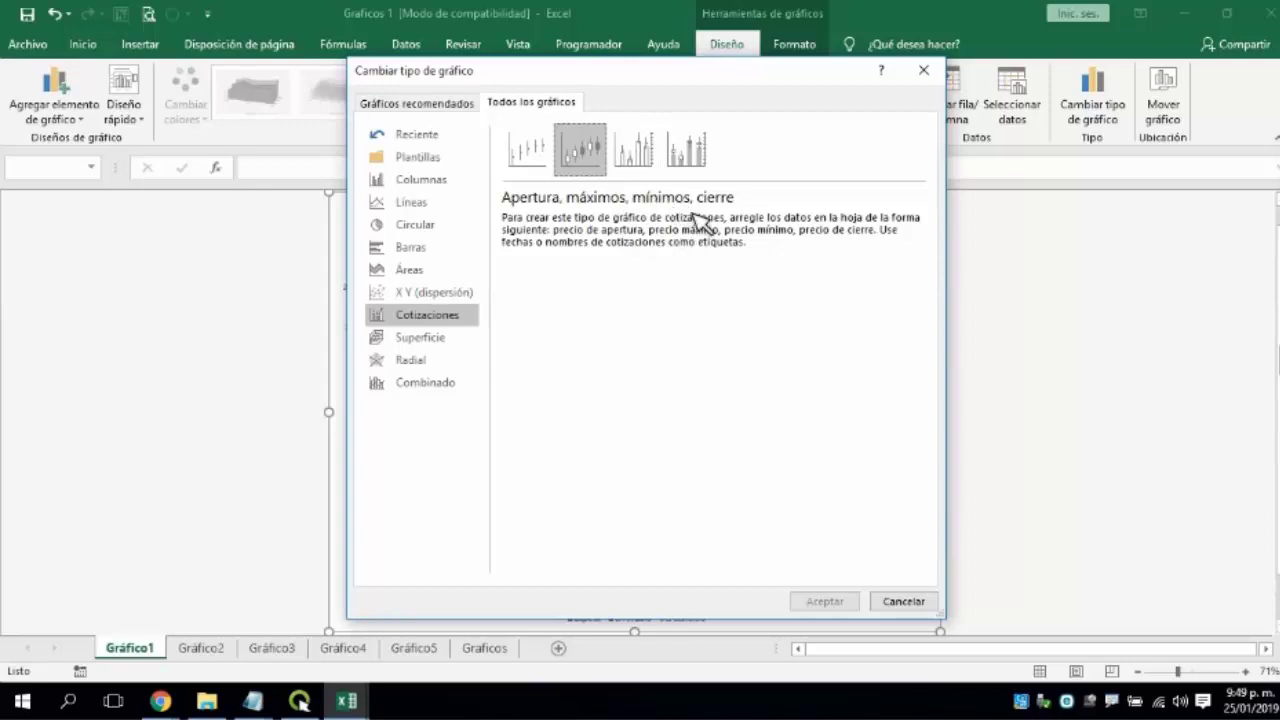
pyautogui.click(657, 152)
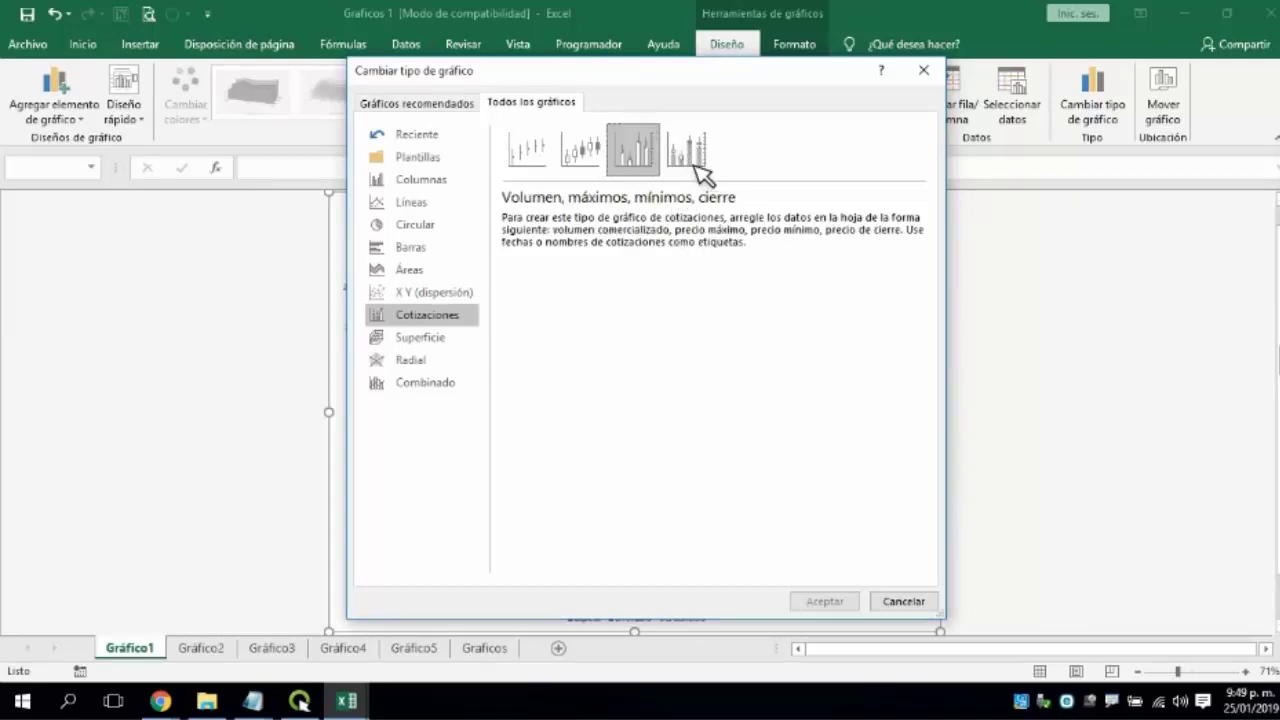
pyautogui.click(678, 160)
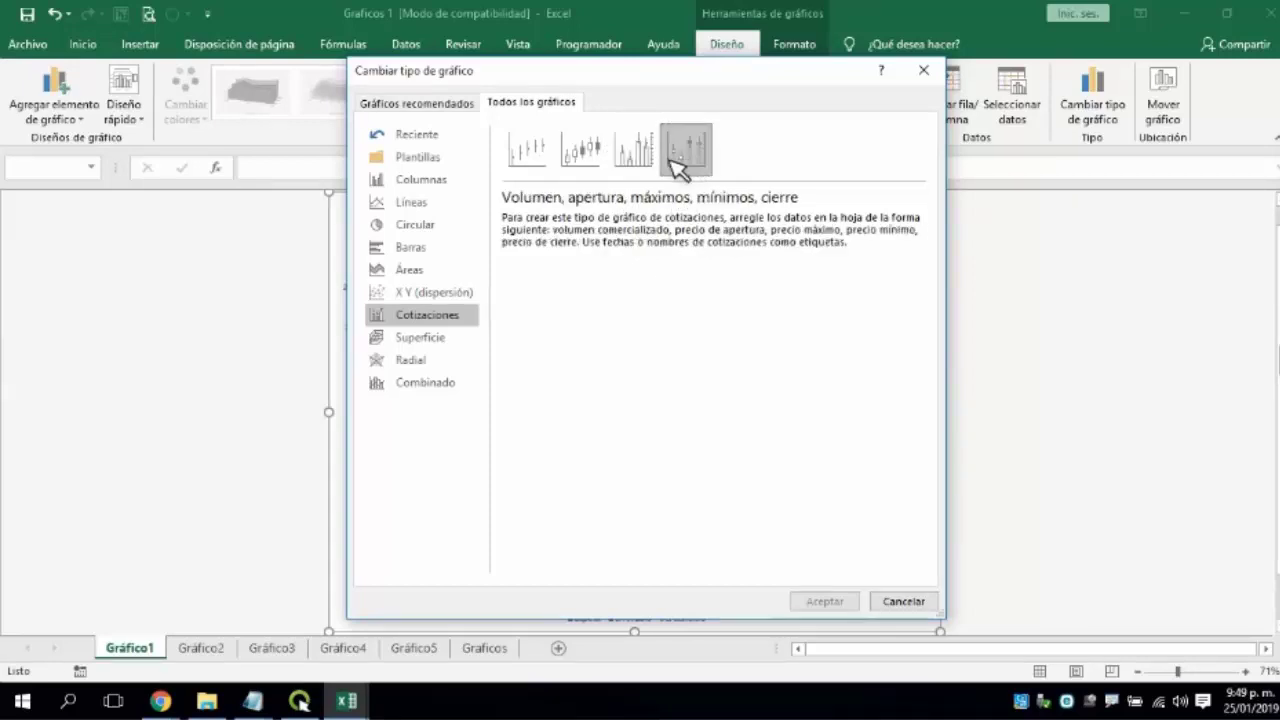
pyautogui.click(604, 170)
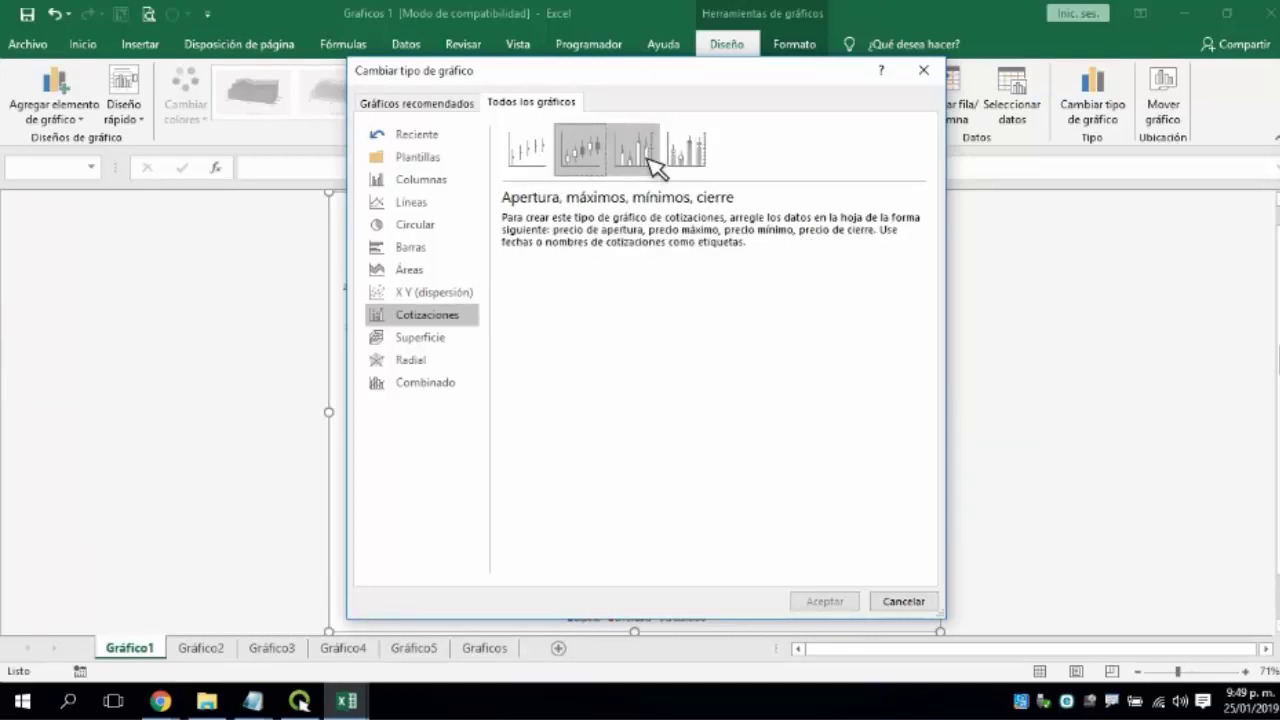
pyautogui.click(652, 160)
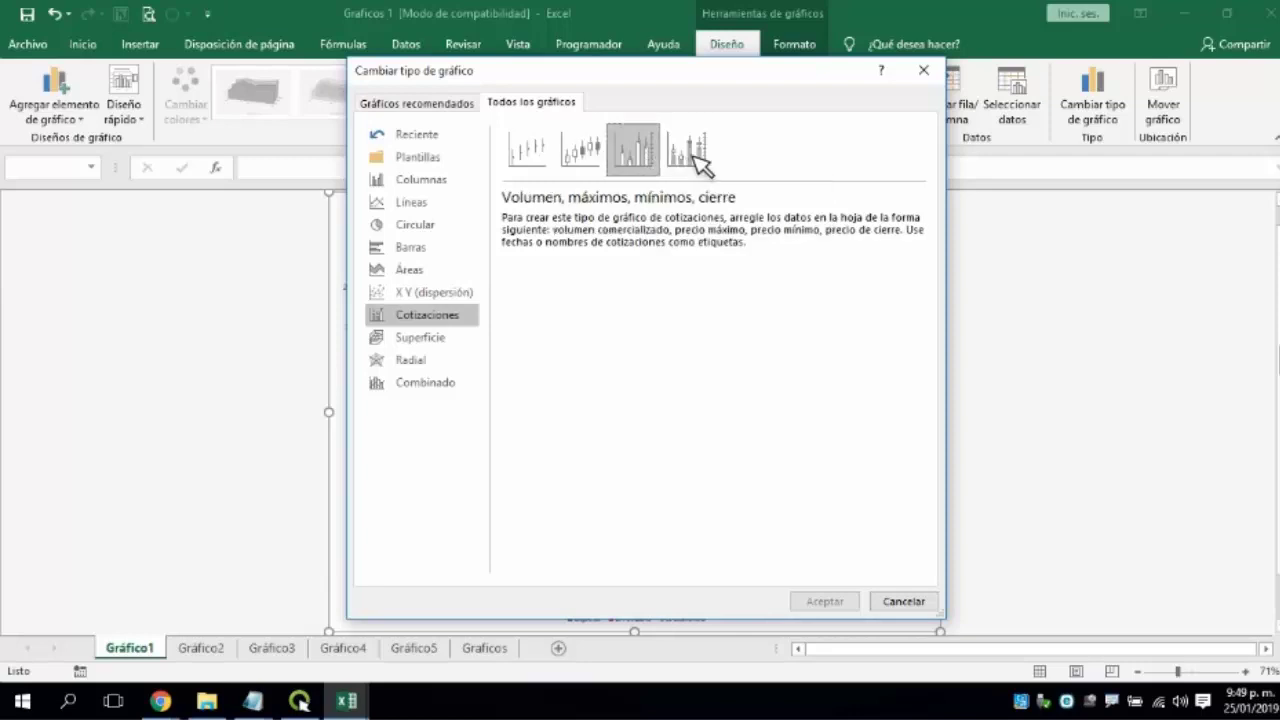
pyautogui.click(692, 152)
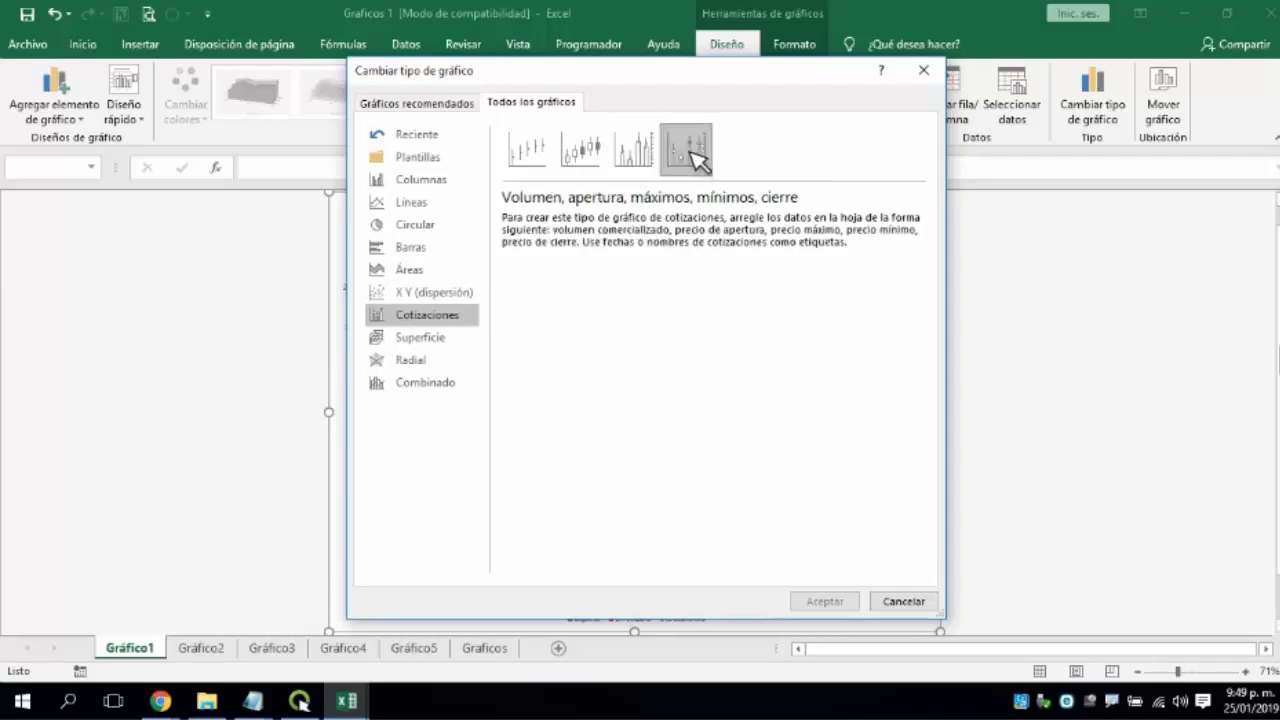
pyautogui.click(537, 160)
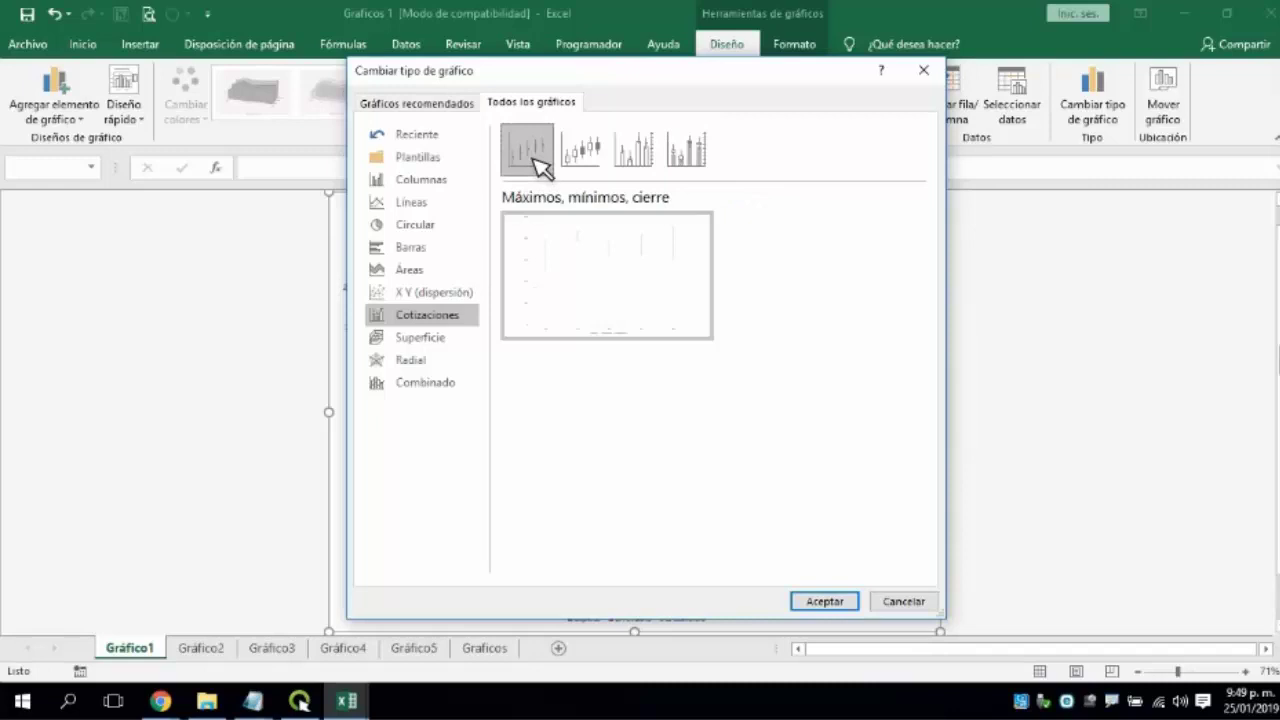
# Examine the four Superficie subtypes for the Gráfico1 chart, from Superficie 3D and Trama de superficie 3D to Contorno and Contorno reticular.
pyautogui.click(437, 340)
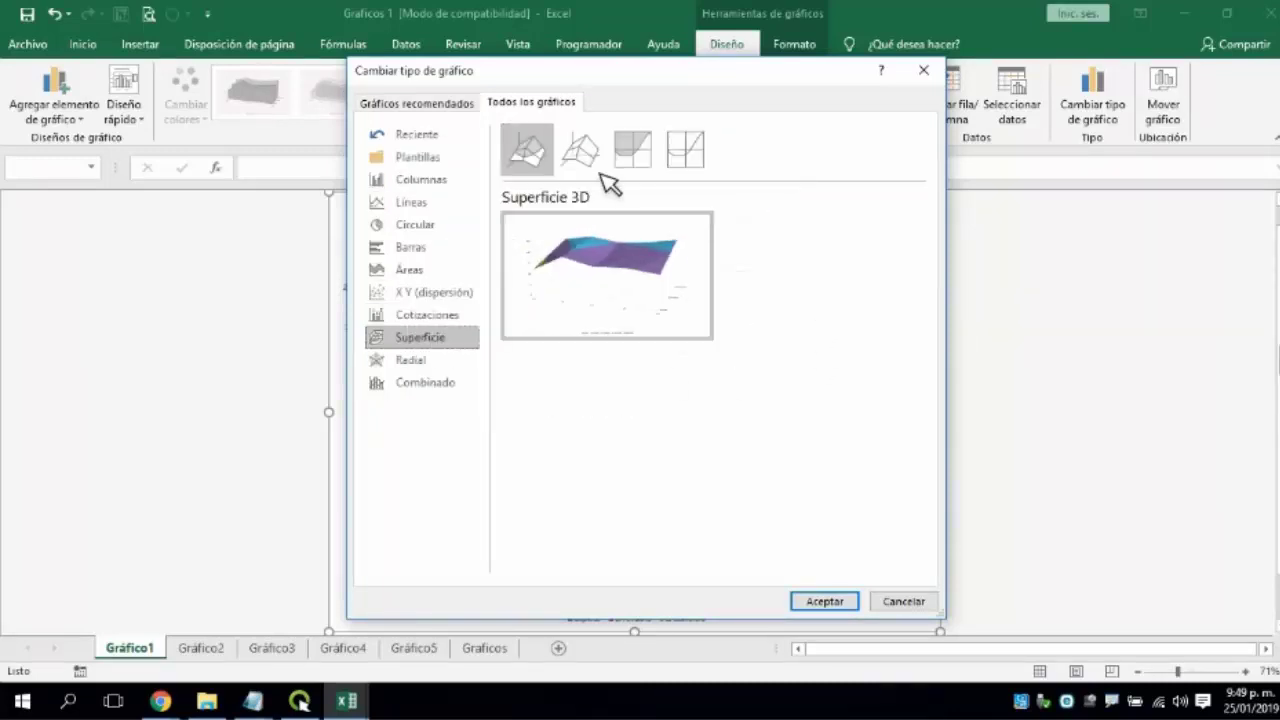
pyautogui.click(589, 160)
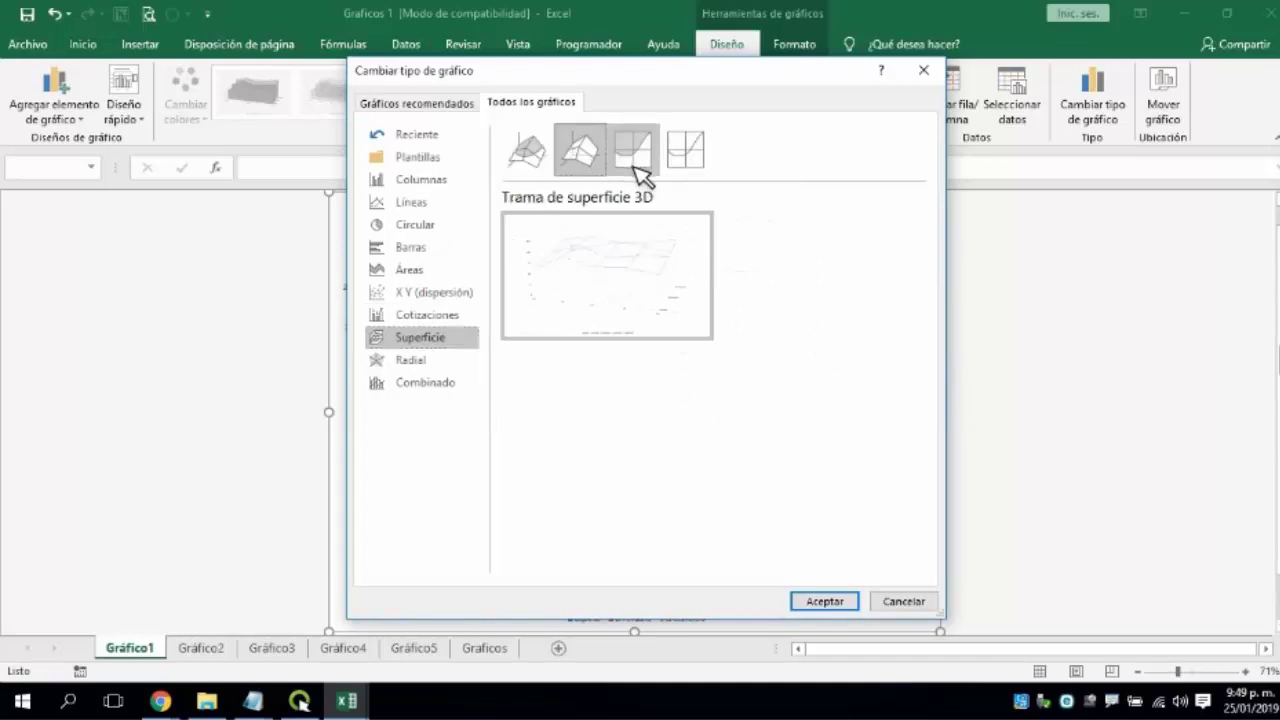
pyautogui.click(640, 165)
pyautogui.click(688, 157)
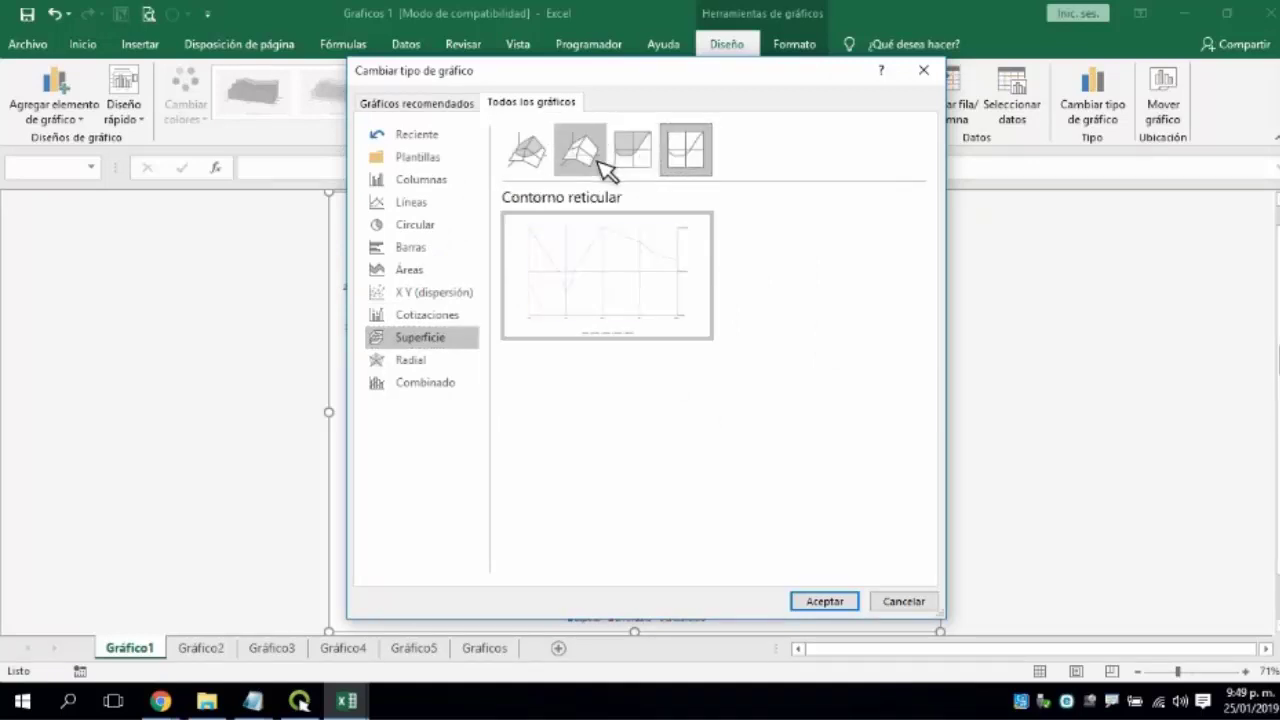
pyautogui.click(580, 145)
pyautogui.click(528, 152)
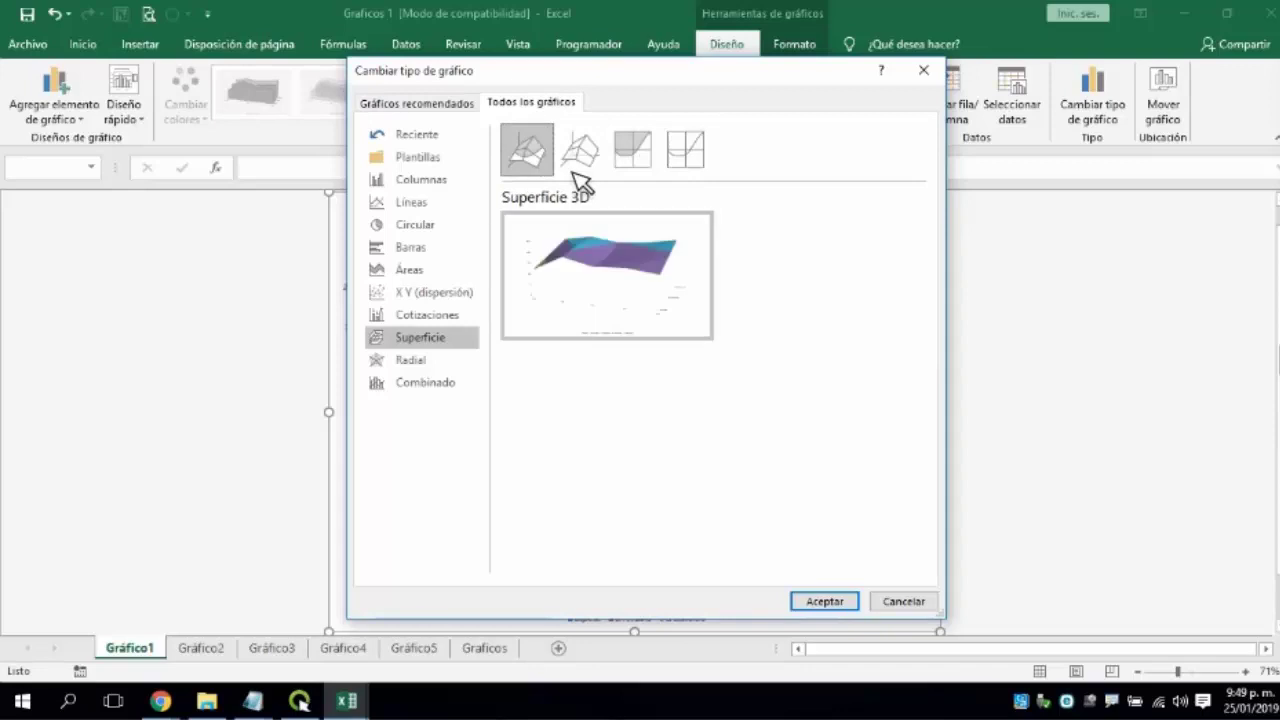
pyautogui.click(581, 150)
pyautogui.click(653, 162)
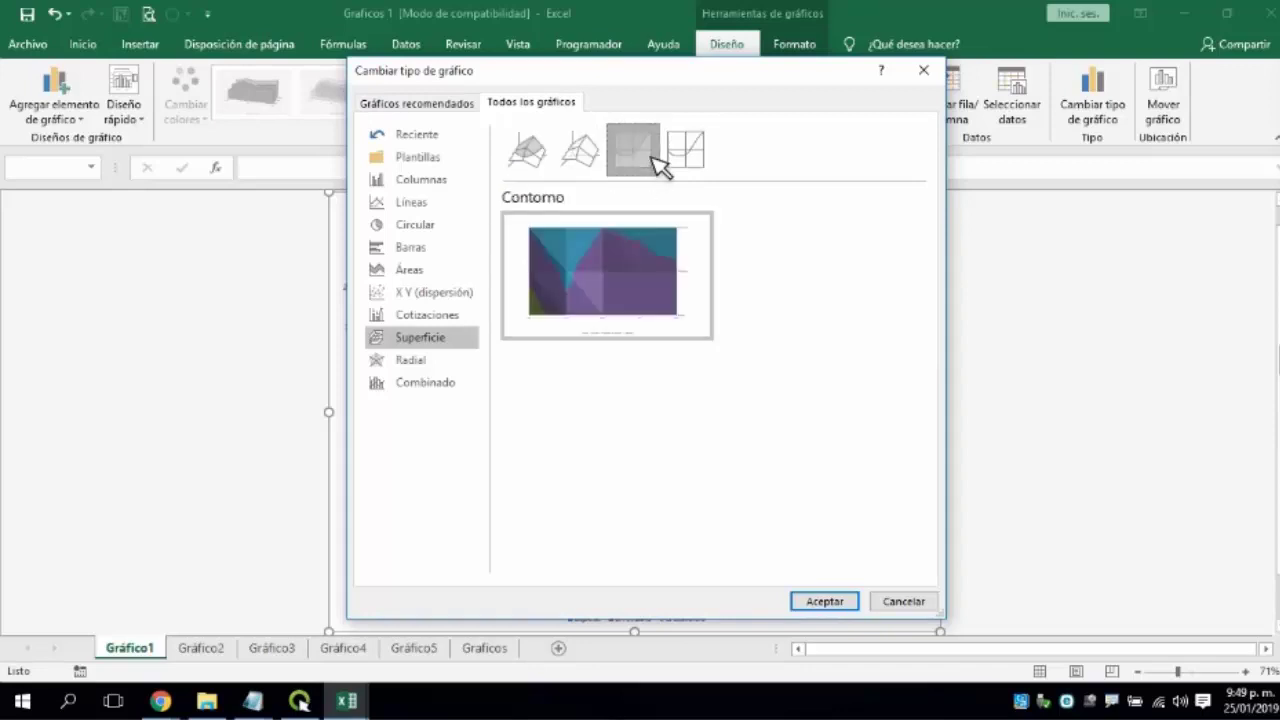
pyautogui.click(695, 155)
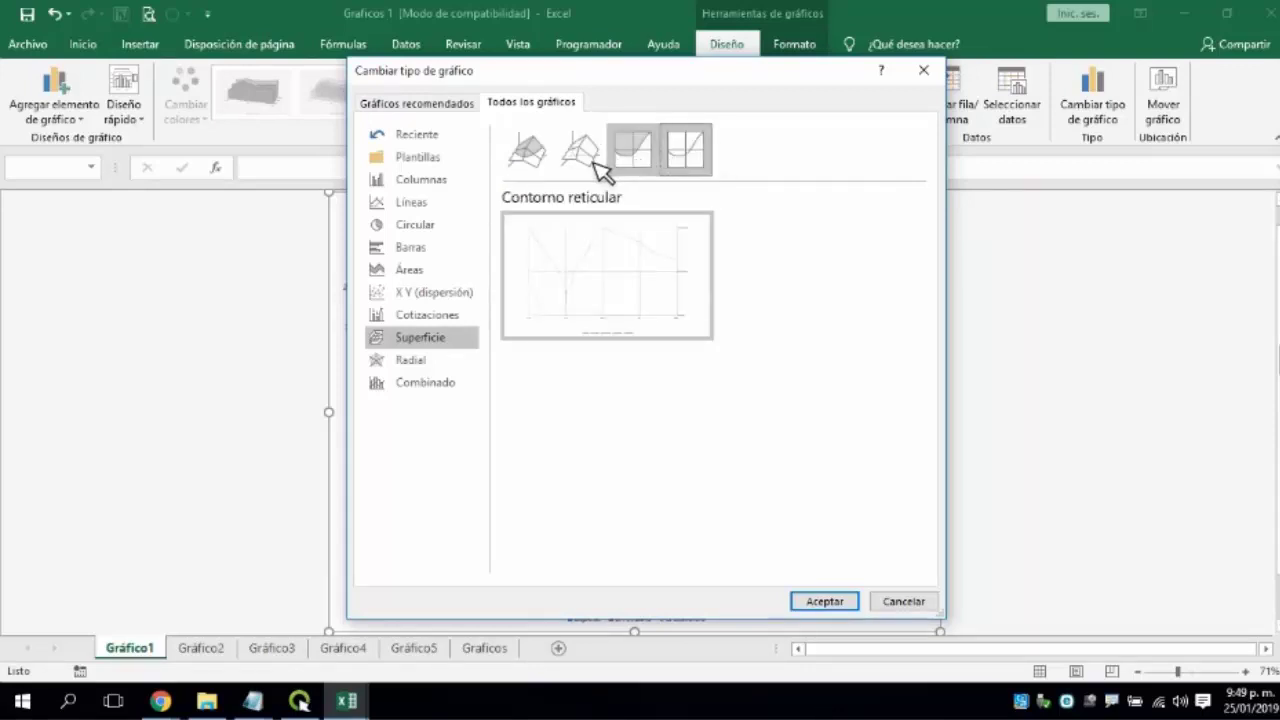
pyautogui.click(620, 168)
pyautogui.click(580, 165)
pyautogui.click(545, 158)
pyautogui.click(582, 160)
pyautogui.click(640, 158)
pyautogui.click(689, 150)
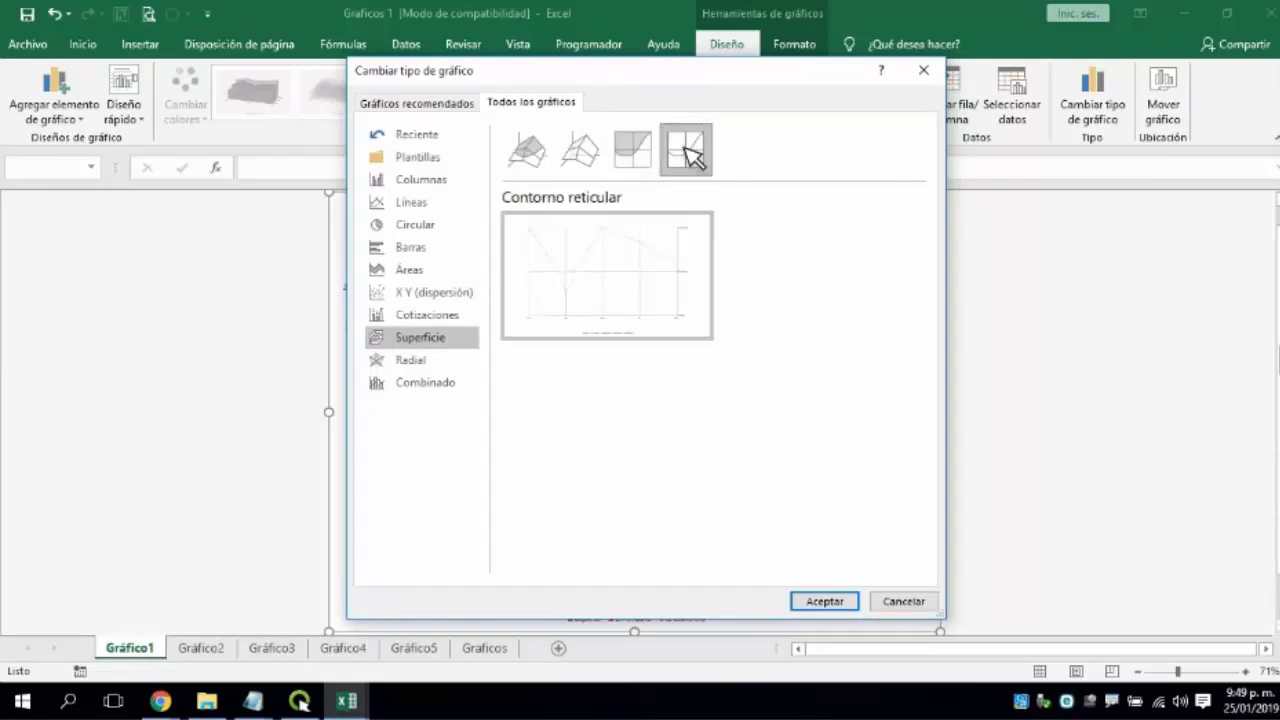
pyautogui.moveTo(600, 289)
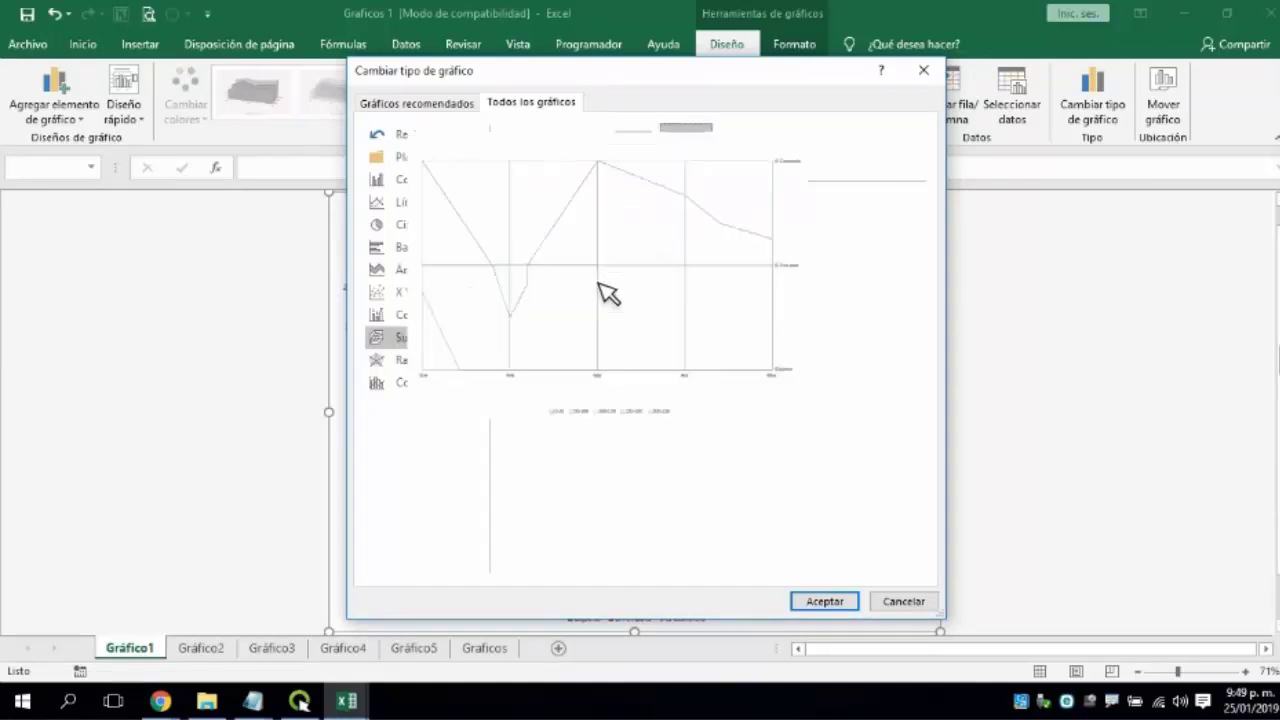
# Preview the Radial subtypes and change the Gráfico1 chart to Radial con marcadores with the months as its axes.
pyautogui.click(424, 362)
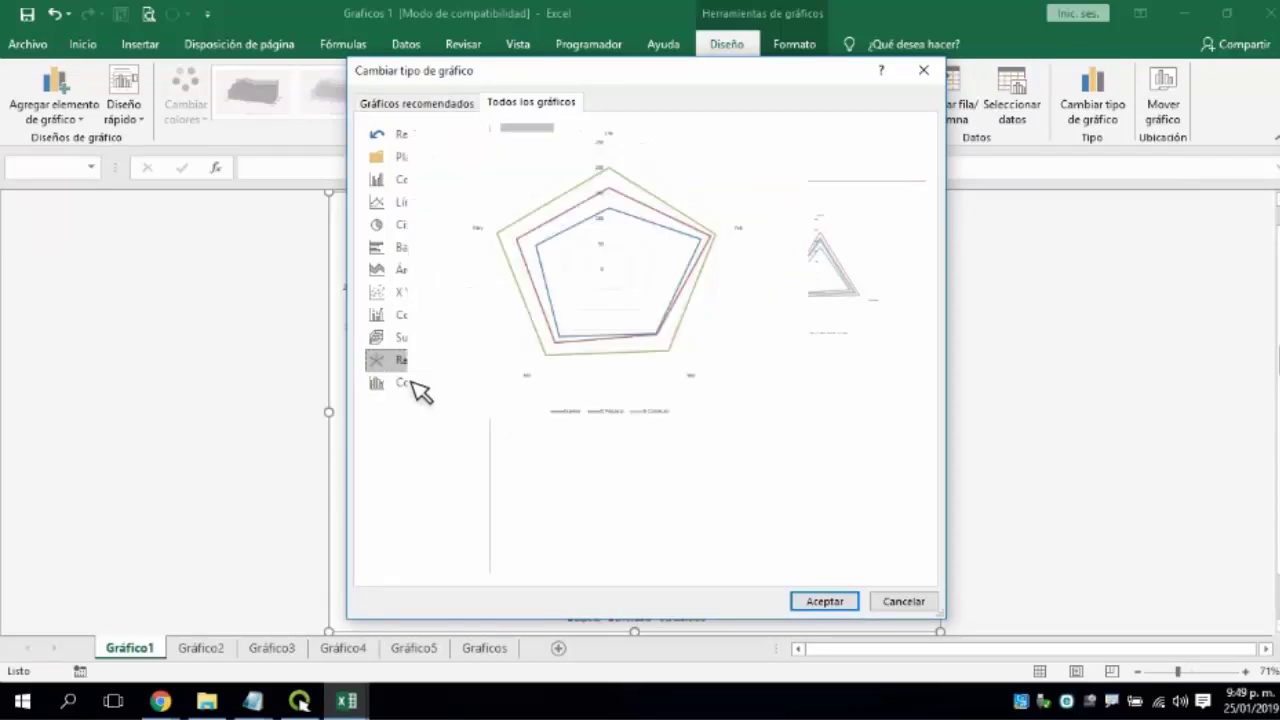
pyautogui.moveTo(560, 260)
pyautogui.click(588, 158)
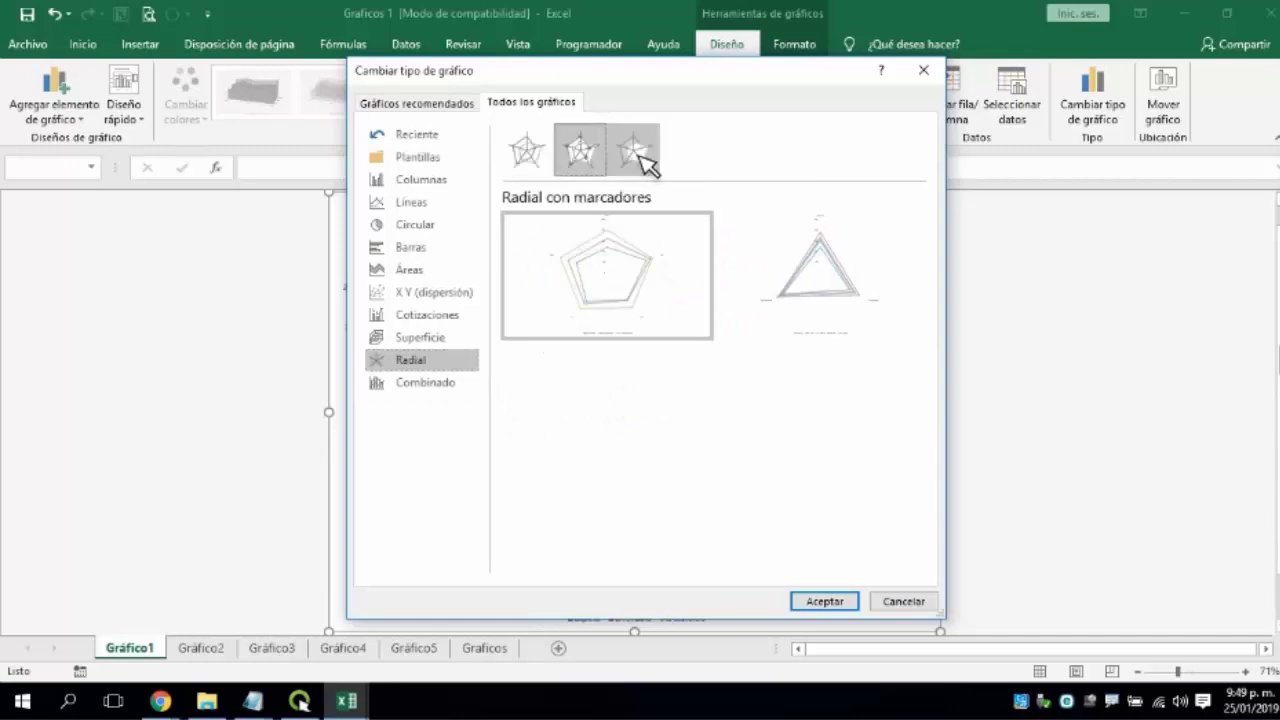
pyautogui.click(640, 155)
pyautogui.click(585, 150)
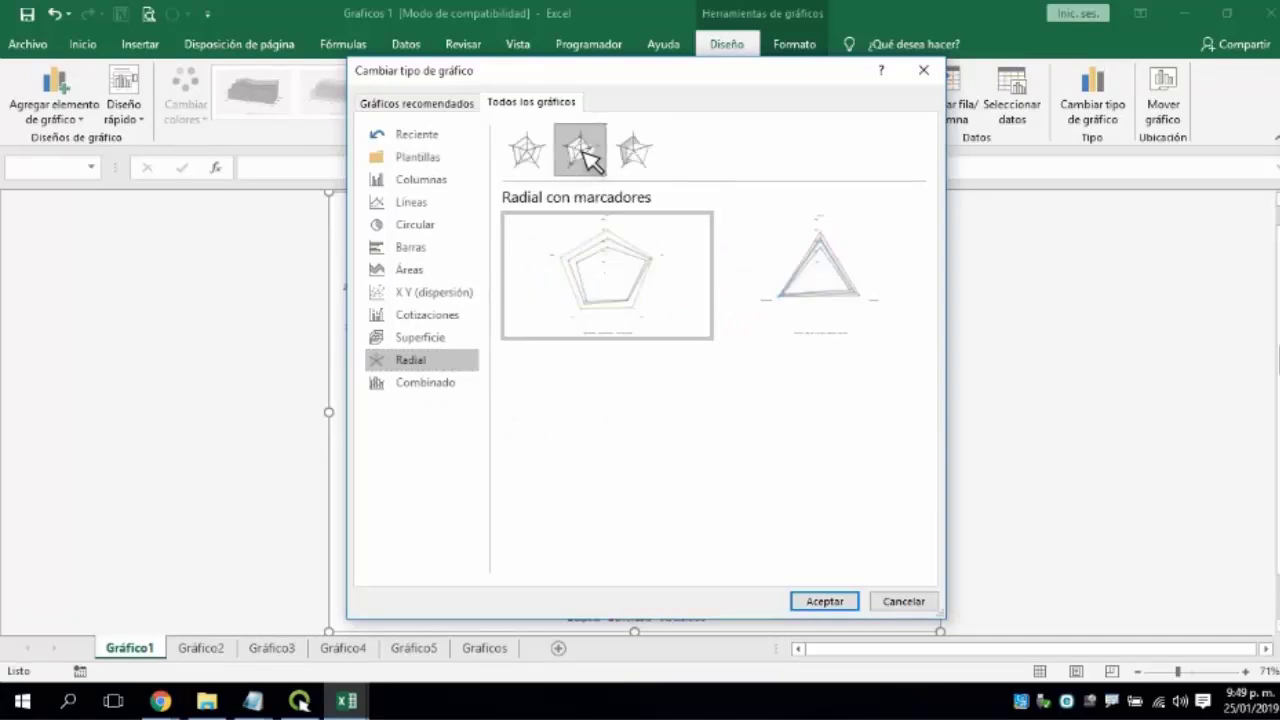
pyautogui.click(538, 160)
pyautogui.click(588, 160)
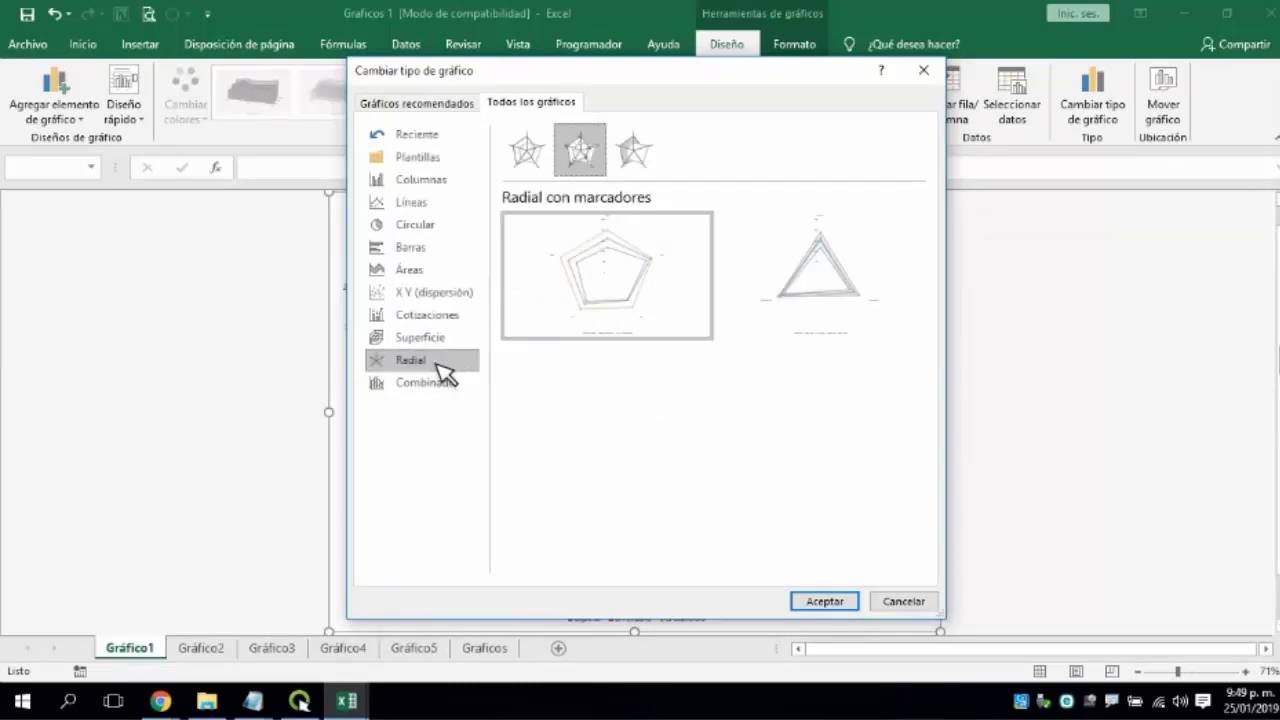
pyautogui.click(530, 158)
pyautogui.click(579, 152)
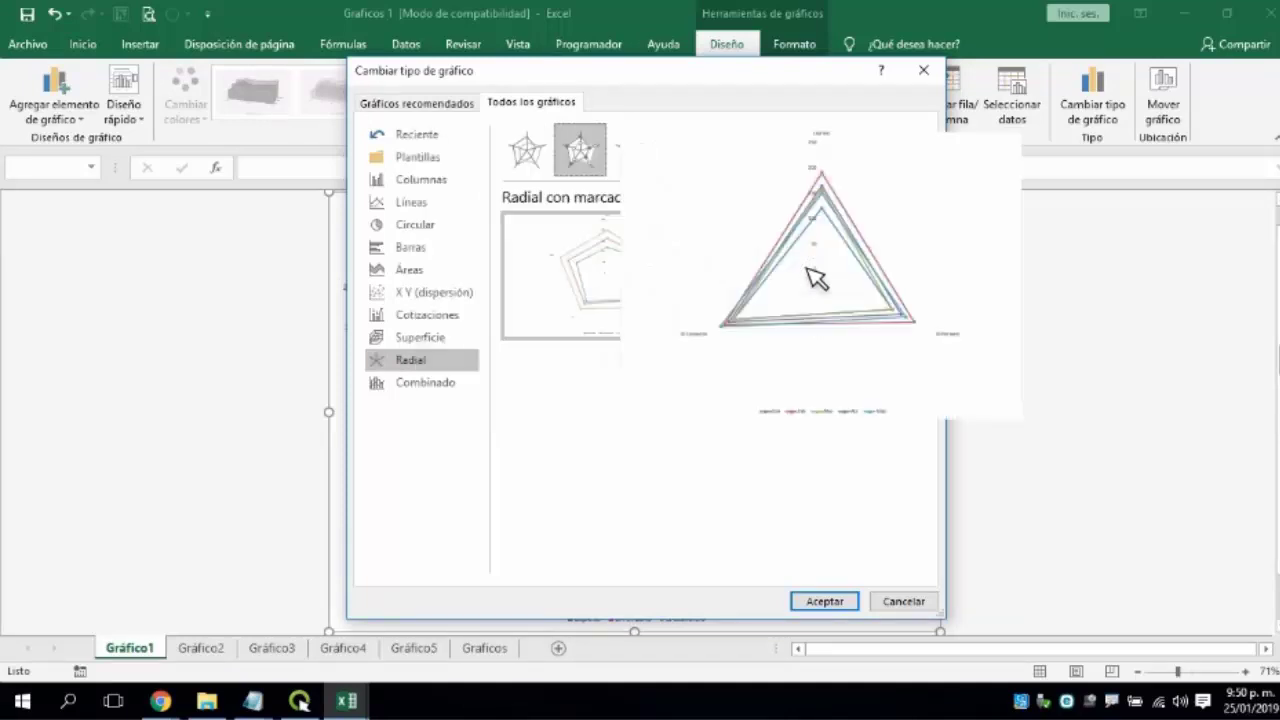
pyautogui.moveTo(604, 255)
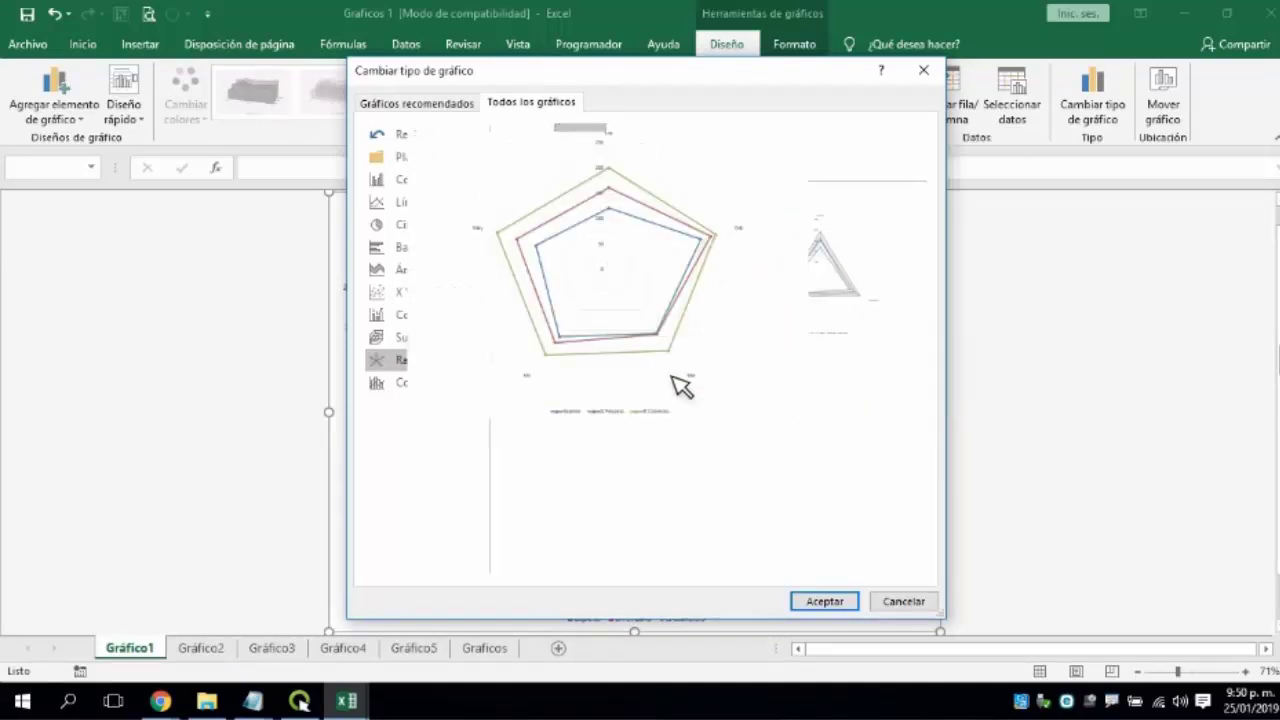
pyautogui.click(823, 603)
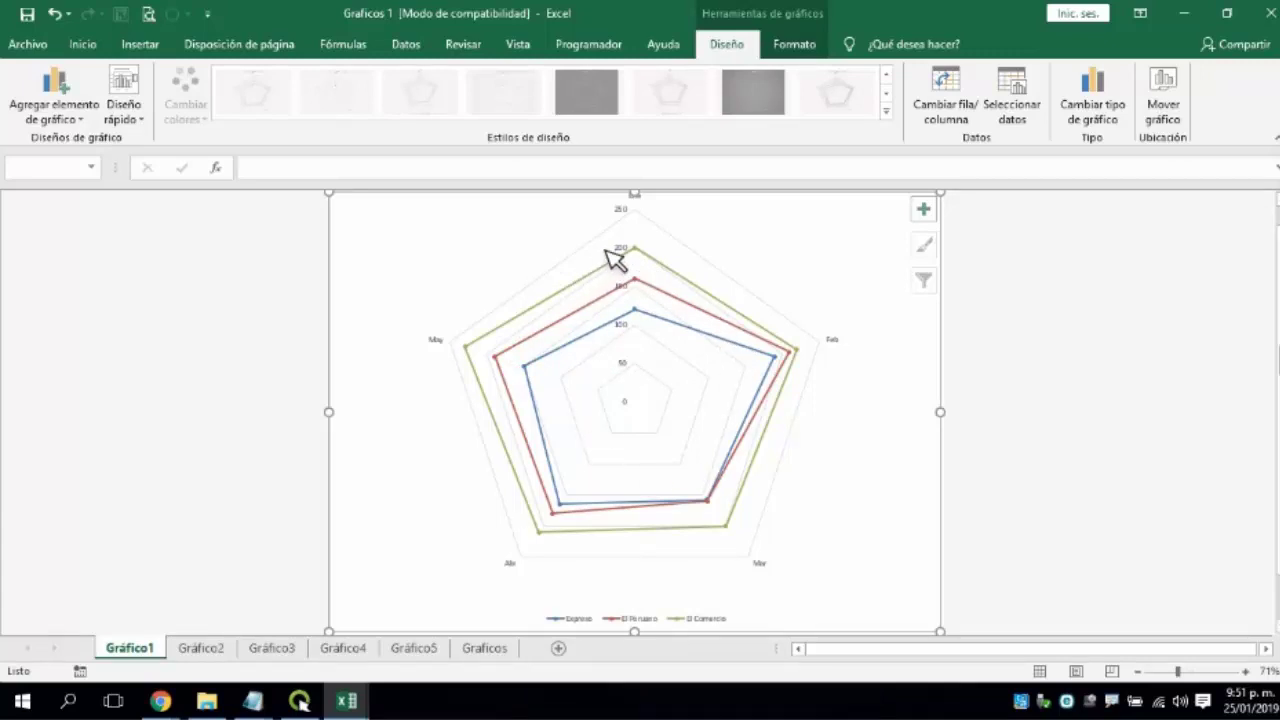
# Swap the radial chart's rows and columns back and forth to compare newspapers and months as axes, ending with the months.
pyautogui.click(997, 271)
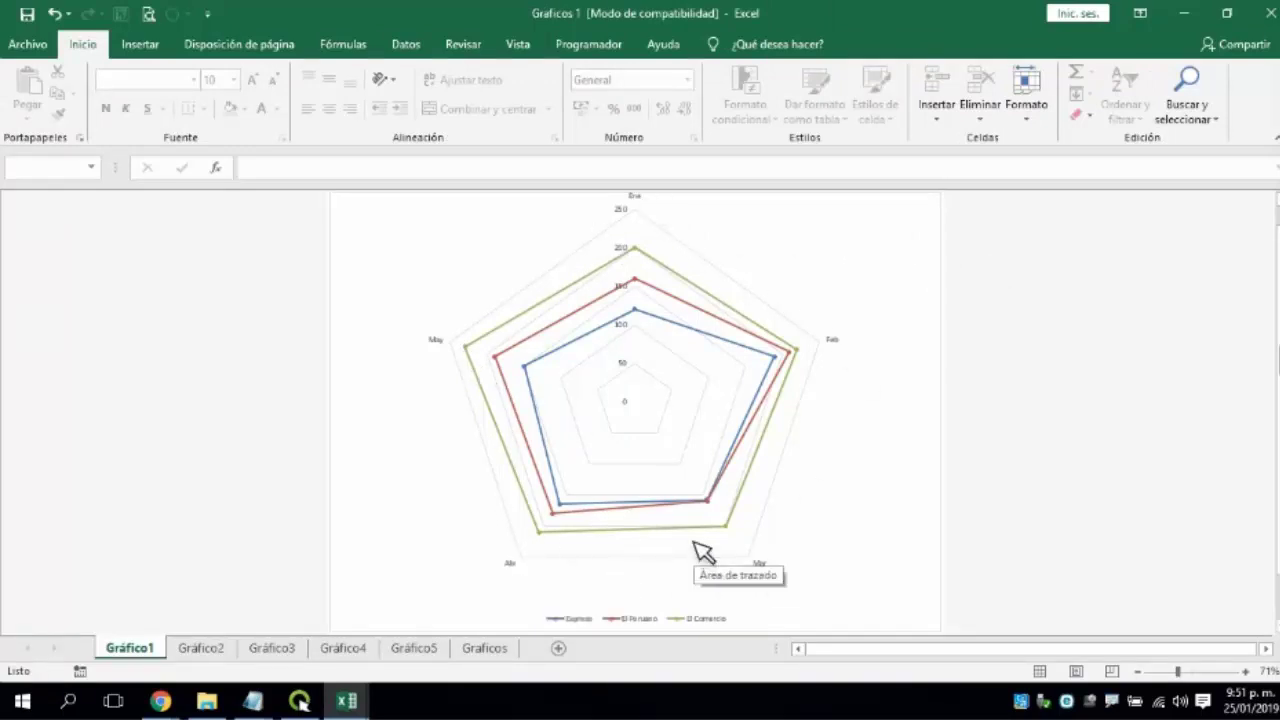
pyautogui.click(836, 280)
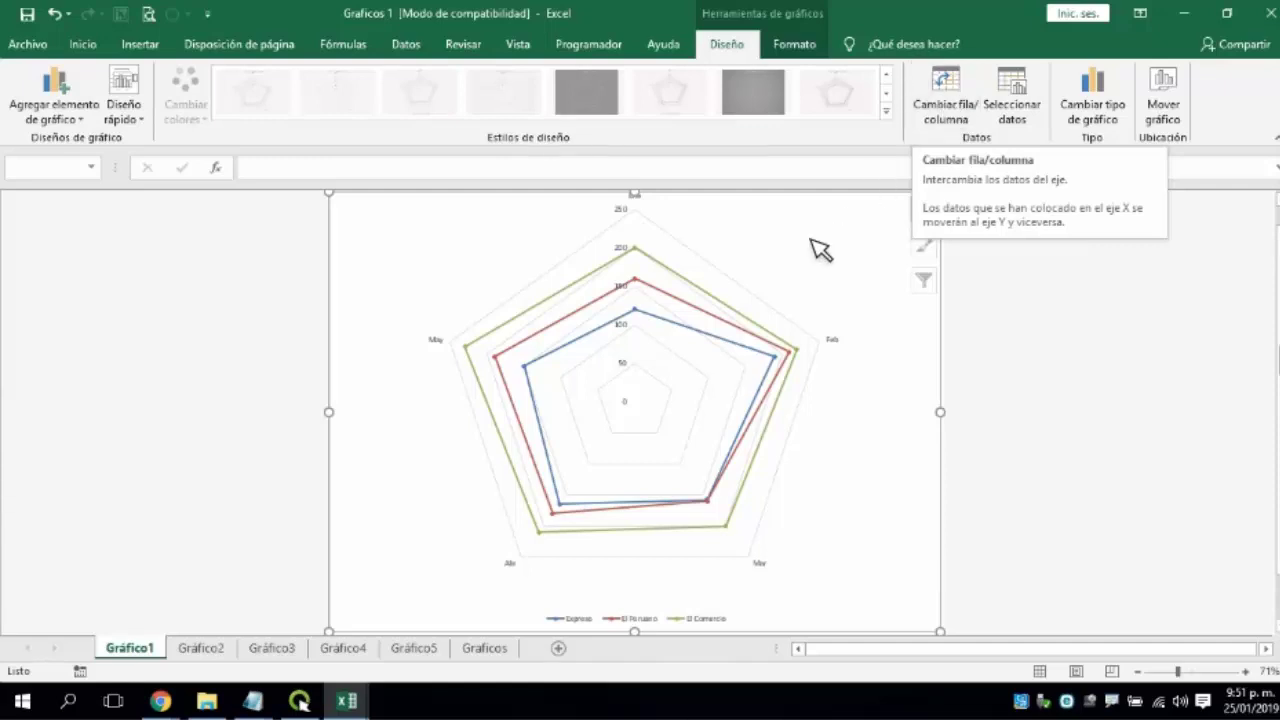
pyautogui.click(950, 88)
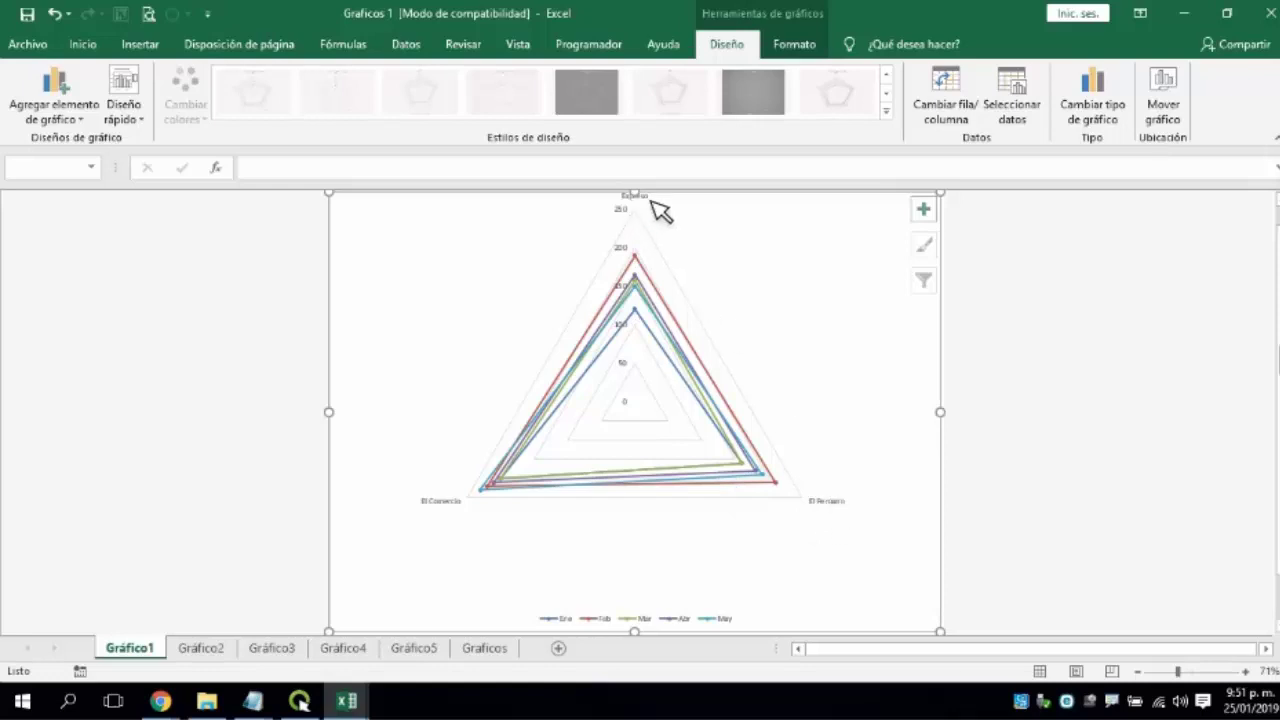
pyautogui.click(965, 118)
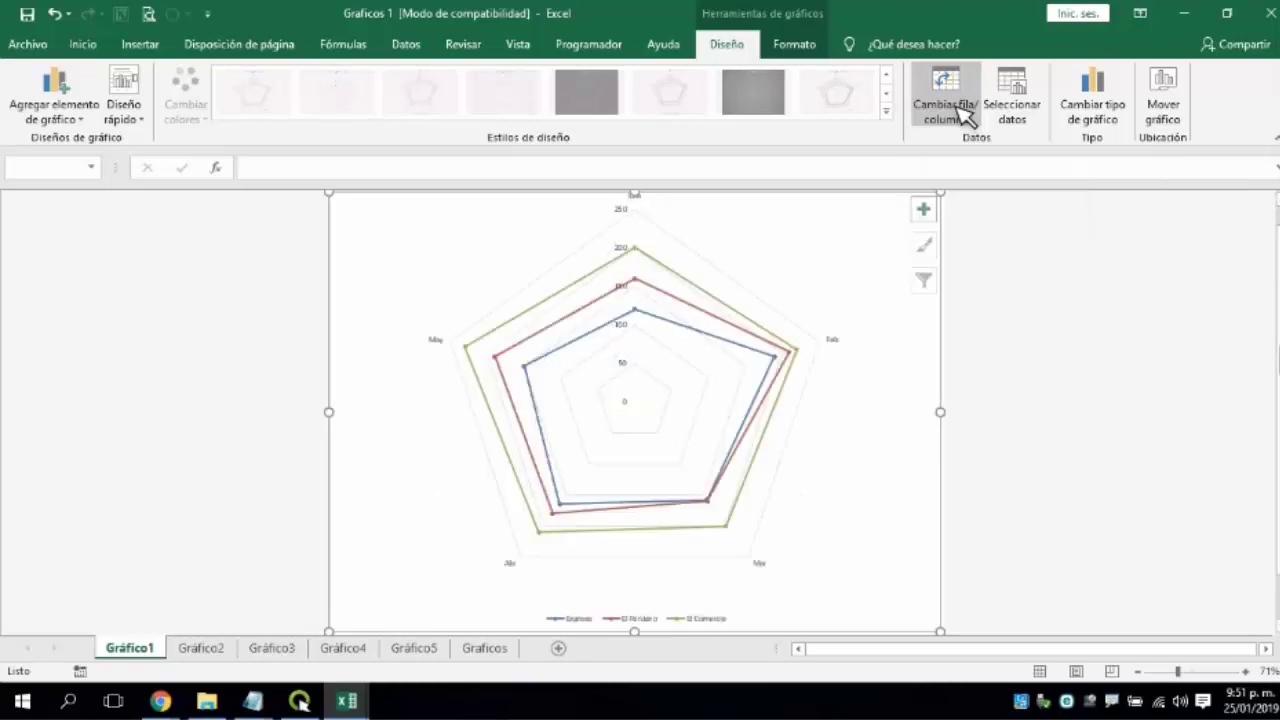
pyautogui.click(965, 114)
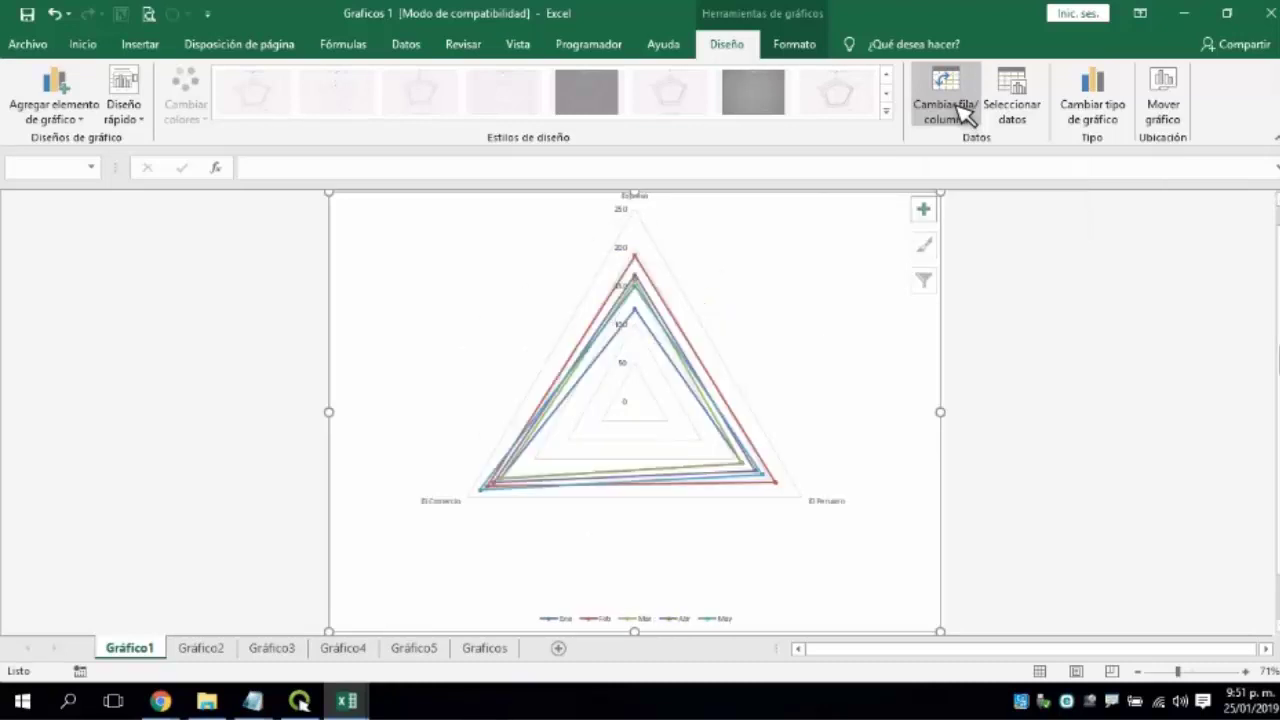
pyautogui.click(965, 114)
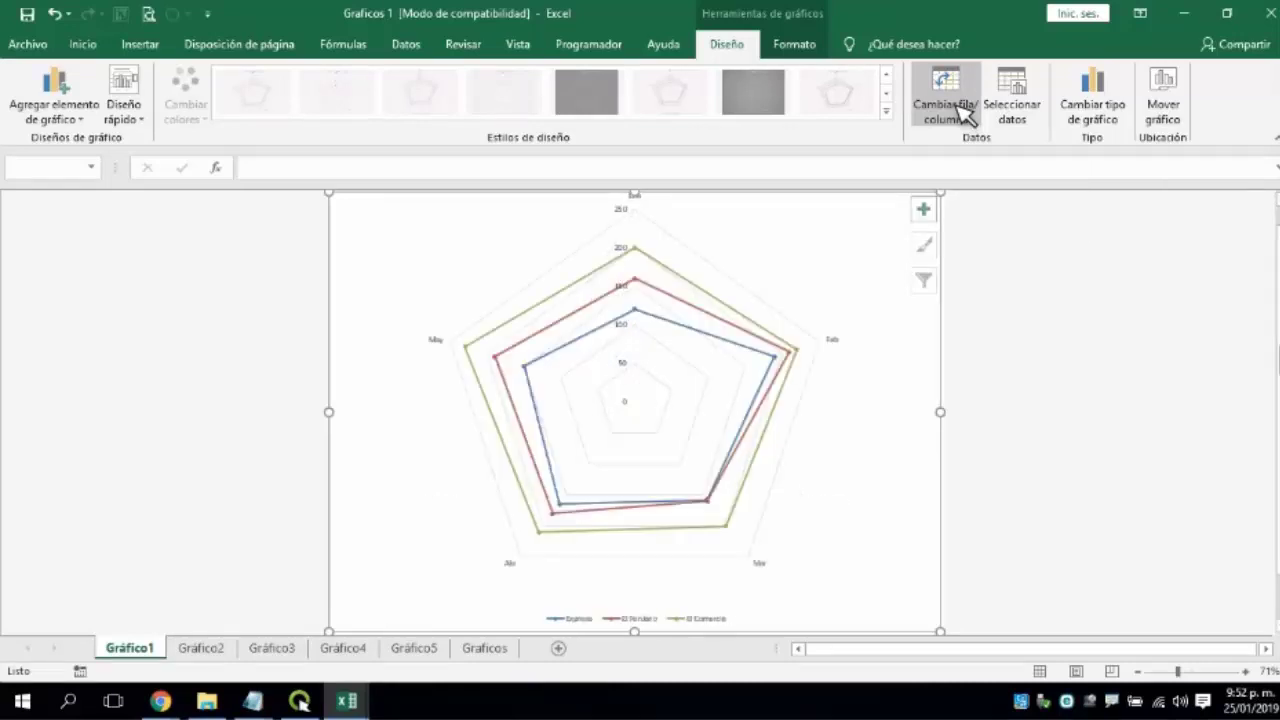
pyautogui.click(965, 114)
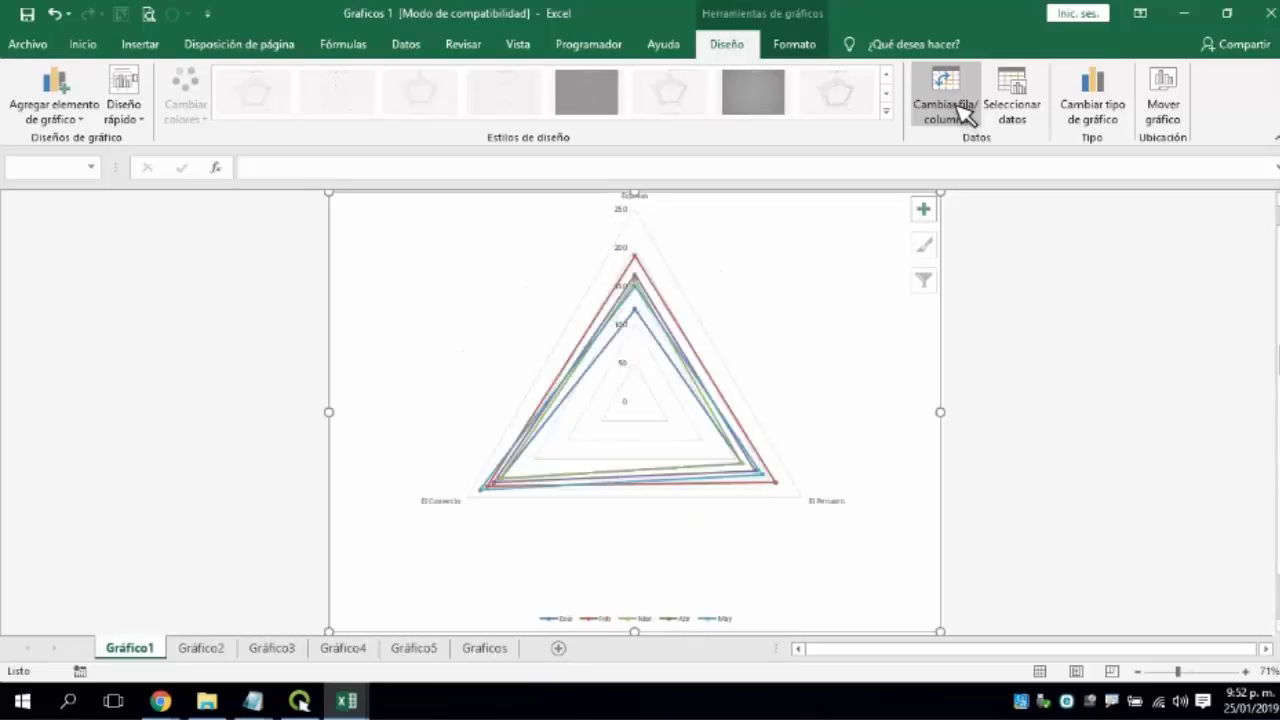
pyautogui.click(965, 114)
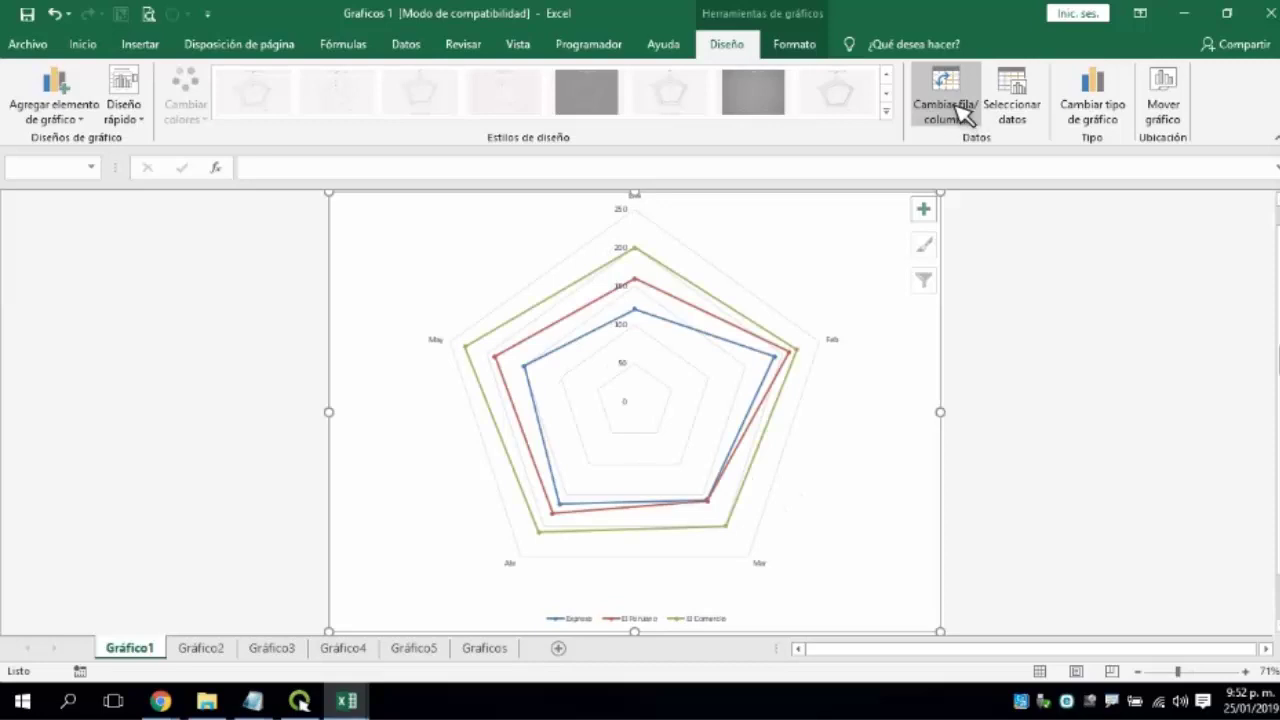
pyautogui.click(965, 114)
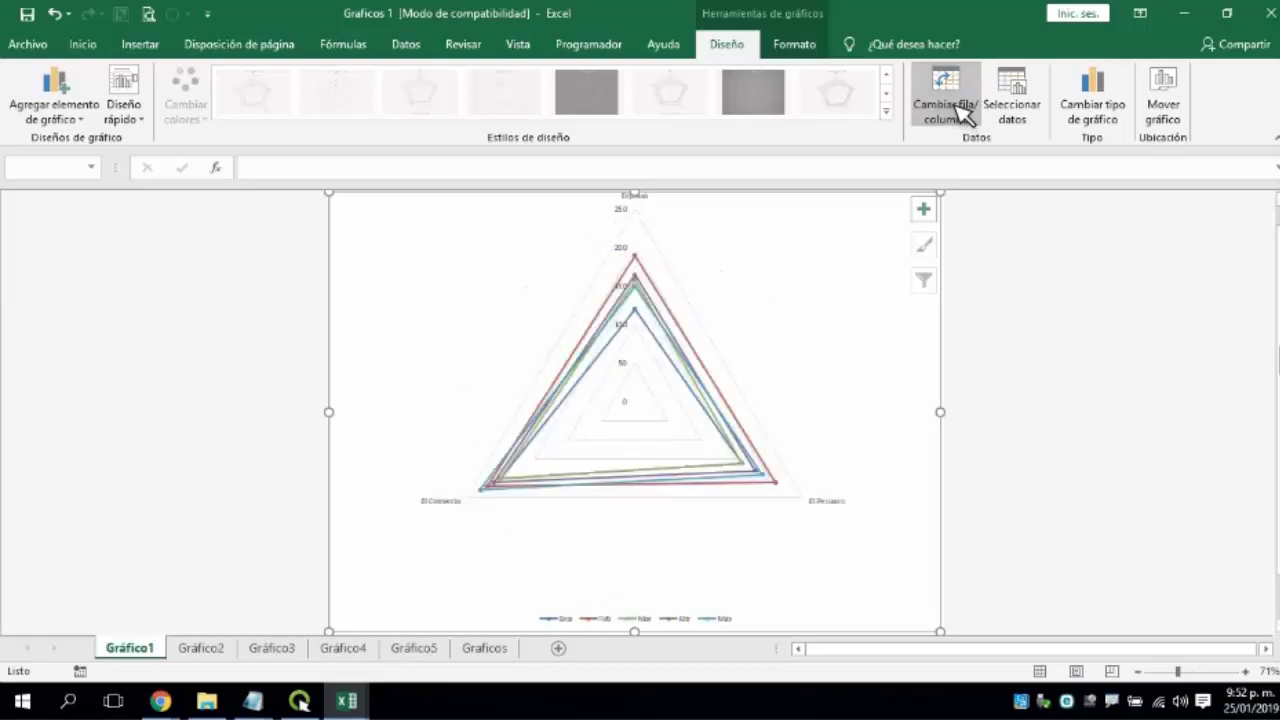
pyautogui.click(965, 114)
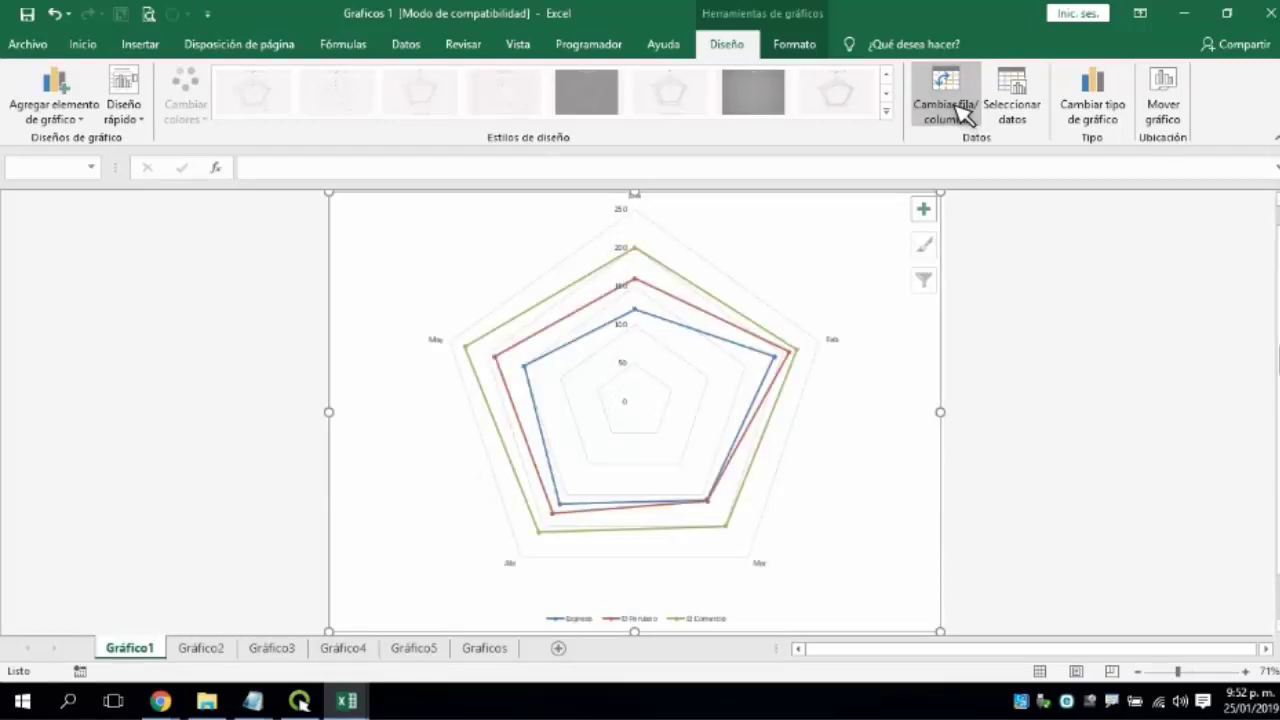
pyautogui.click(965, 114)
pyautogui.click(965, 114)
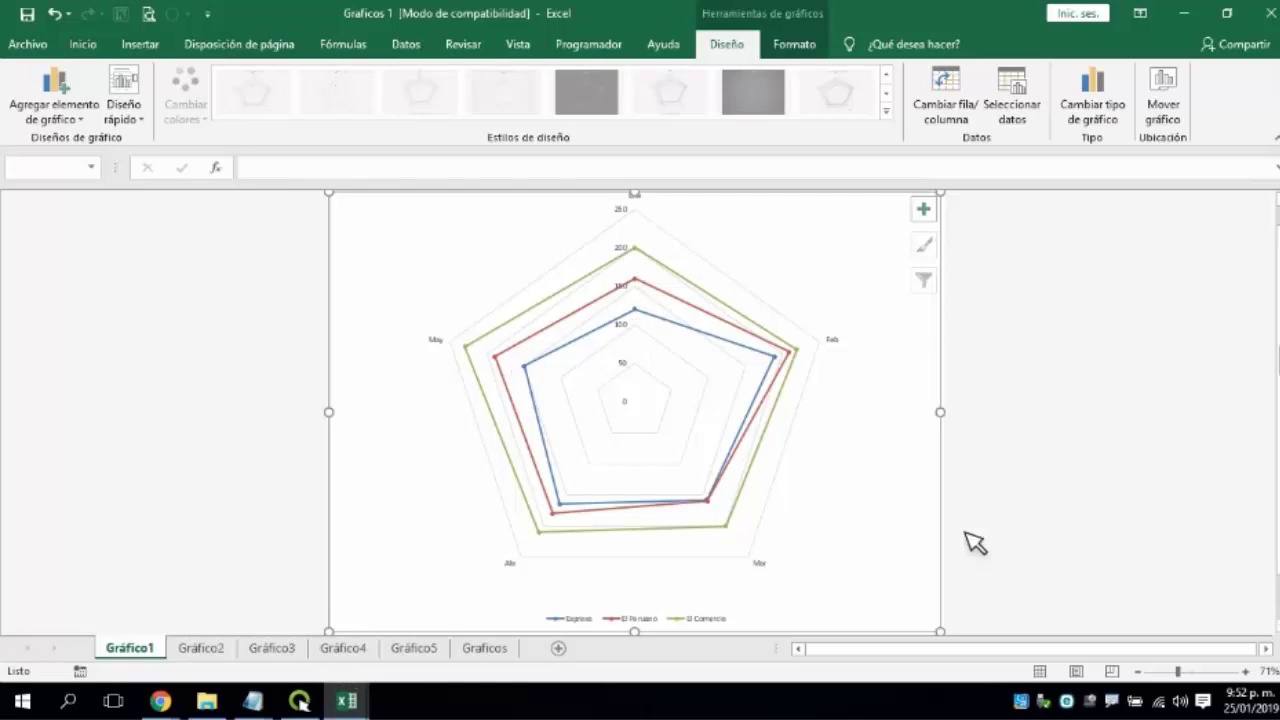
# Check the chat messages in the ClickMeeting panel and minimize it to return to the Gráfico1 chart.
pyautogui.moveTo(1268, 627)
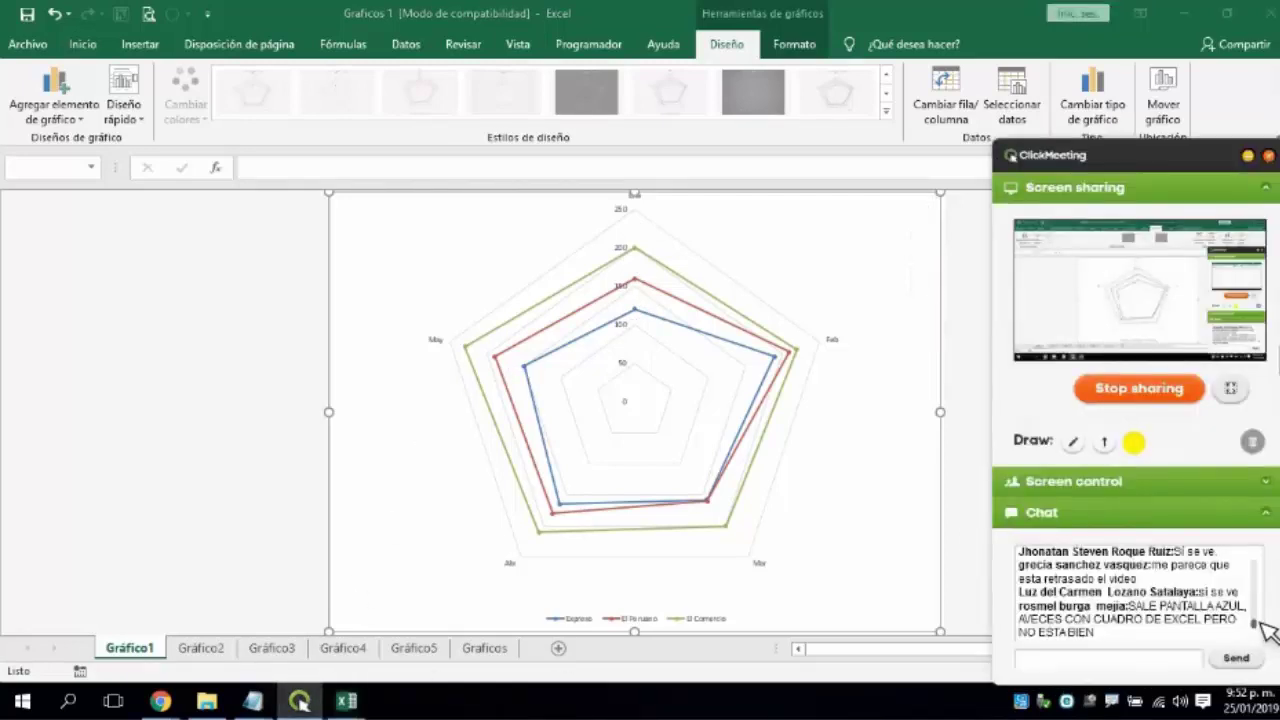
pyautogui.click(308, 276)
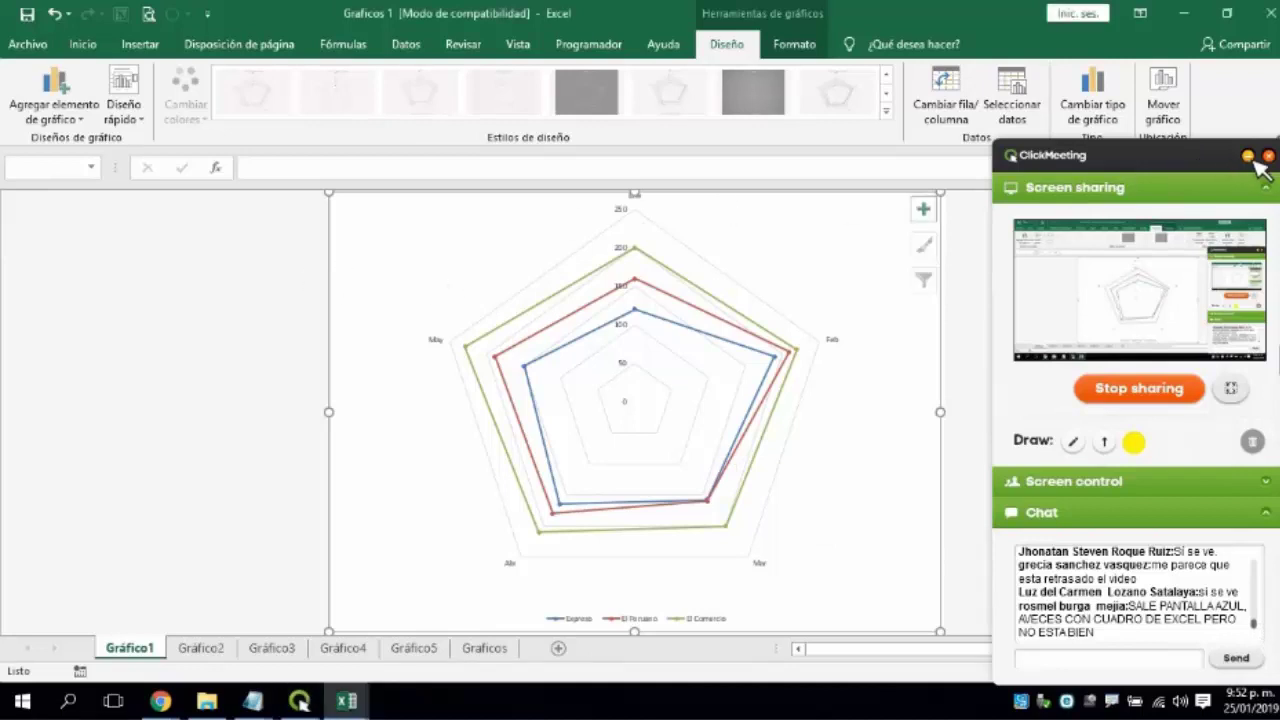
pyautogui.click(300, 701)
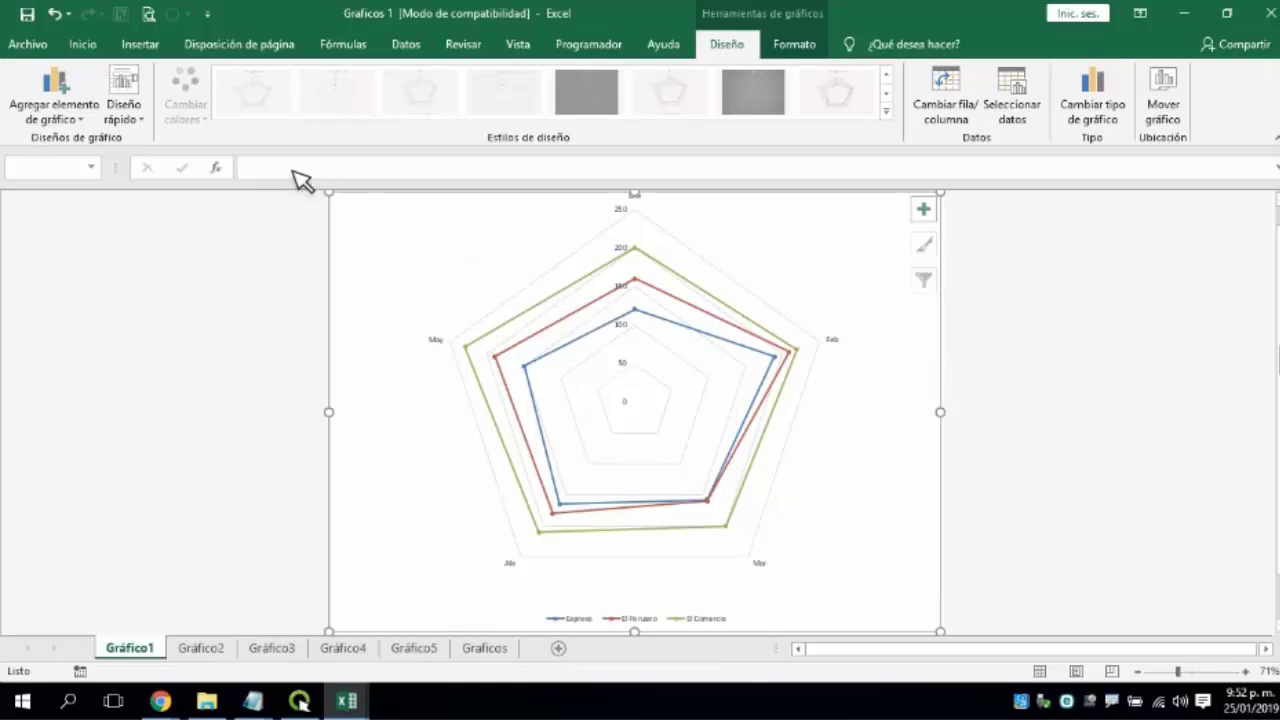
# Try quick layouts on the radial chart, from a legend beside the plot to a chart title, a legend above the plot and data labels.
pyautogui.click(134, 126)
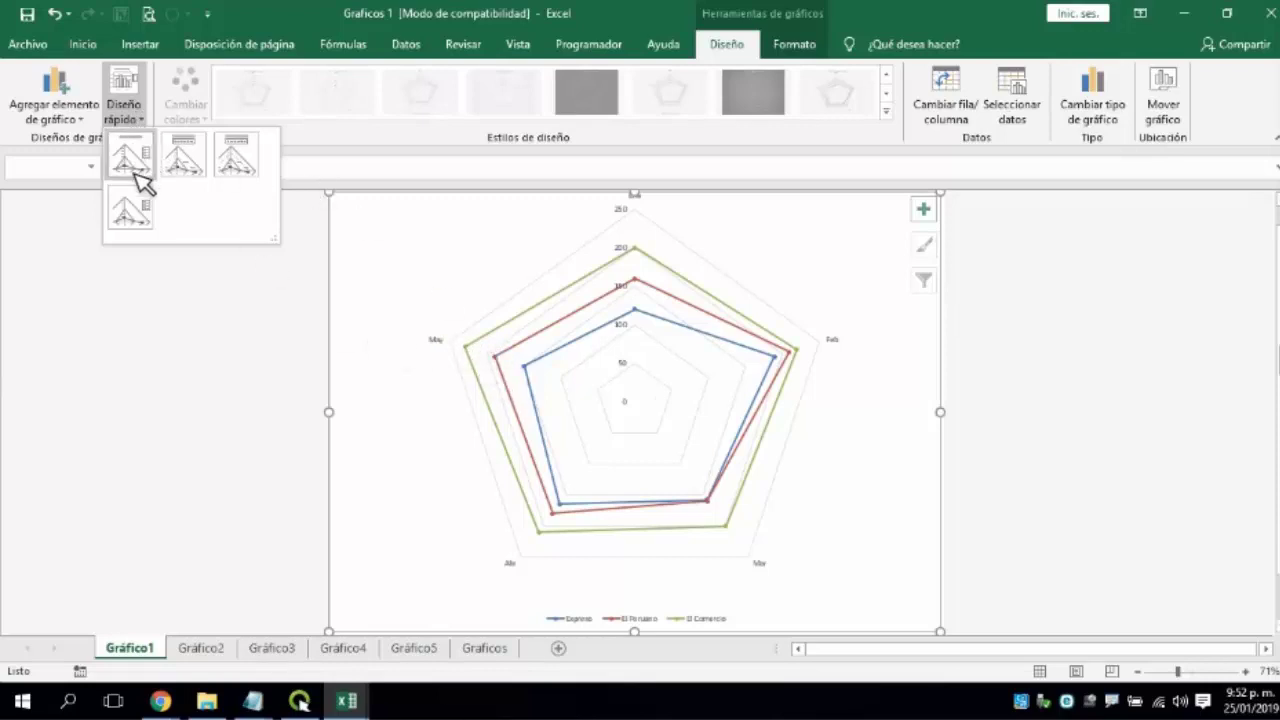
pyautogui.click(133, 222)
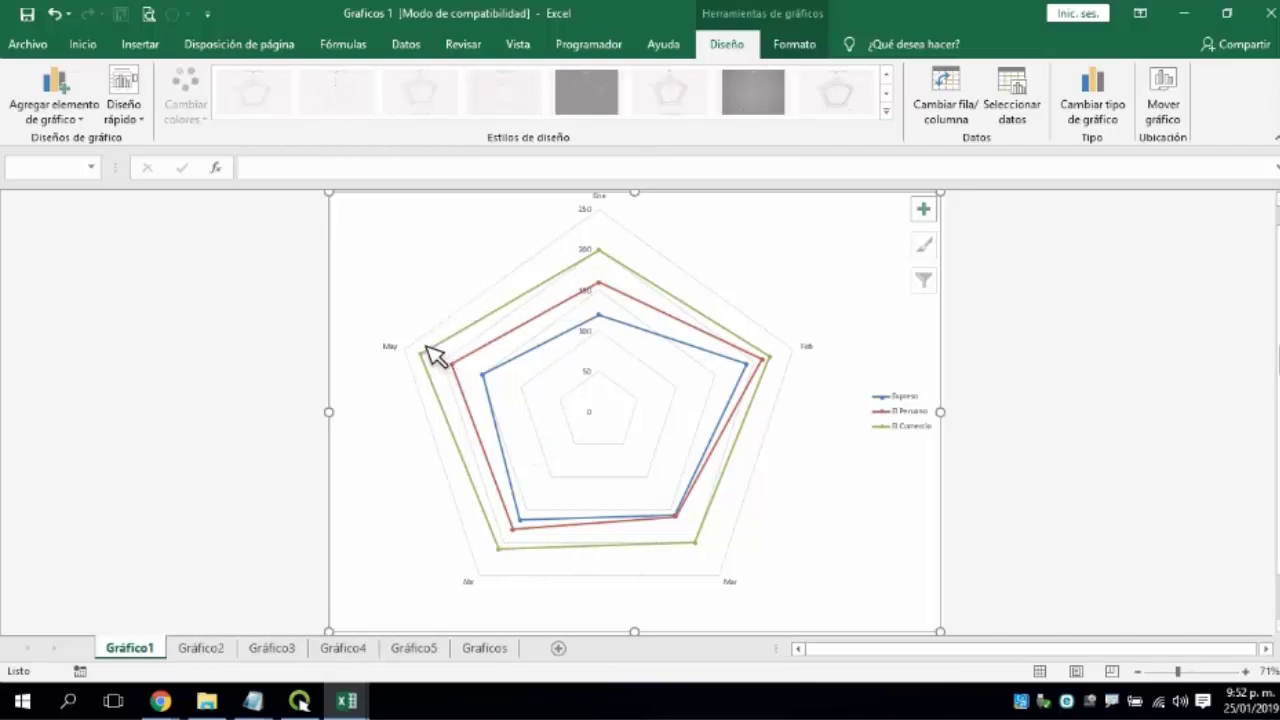
pyautogui.click(128, 118)
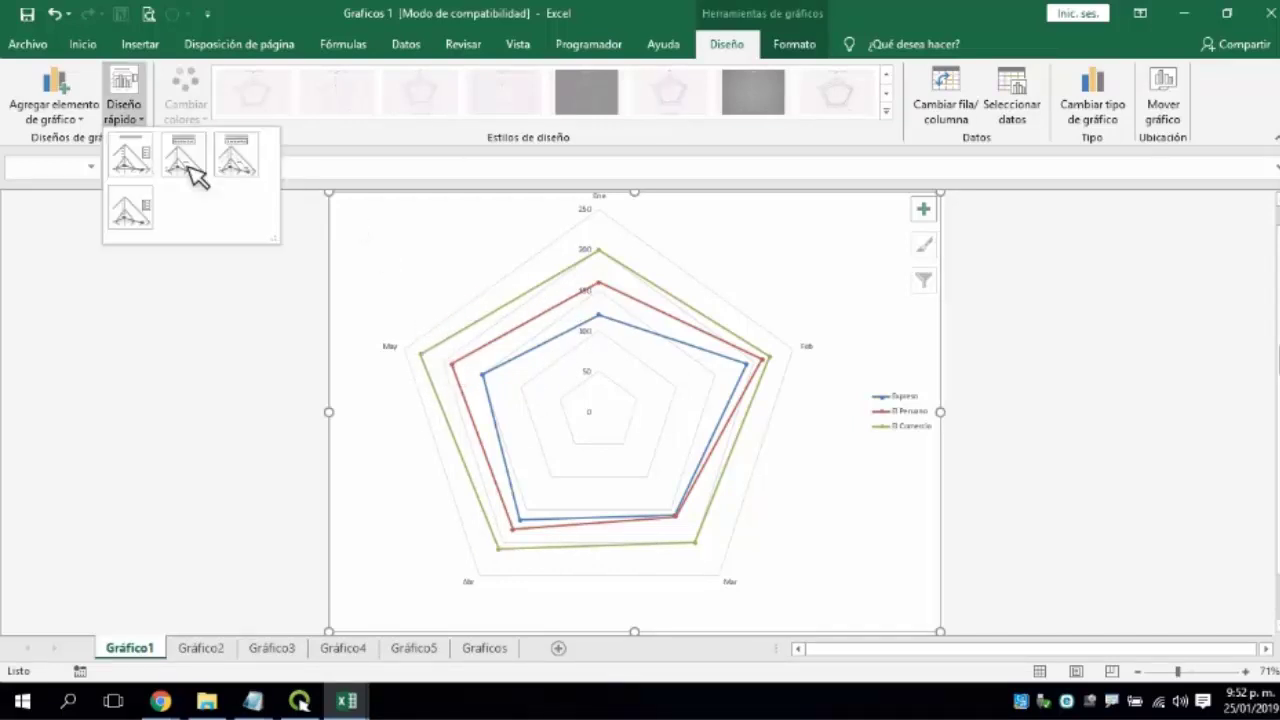
pyautogui.click(186, 164)
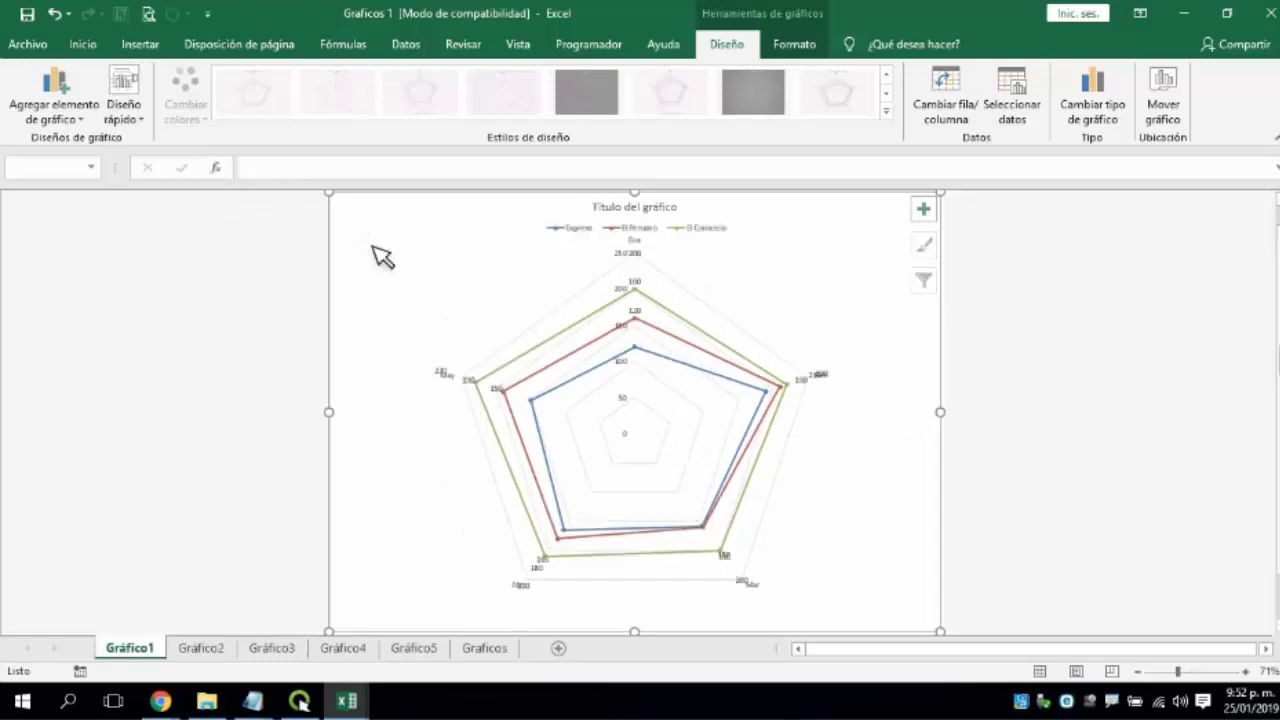
pyautogui.click(145, 112)
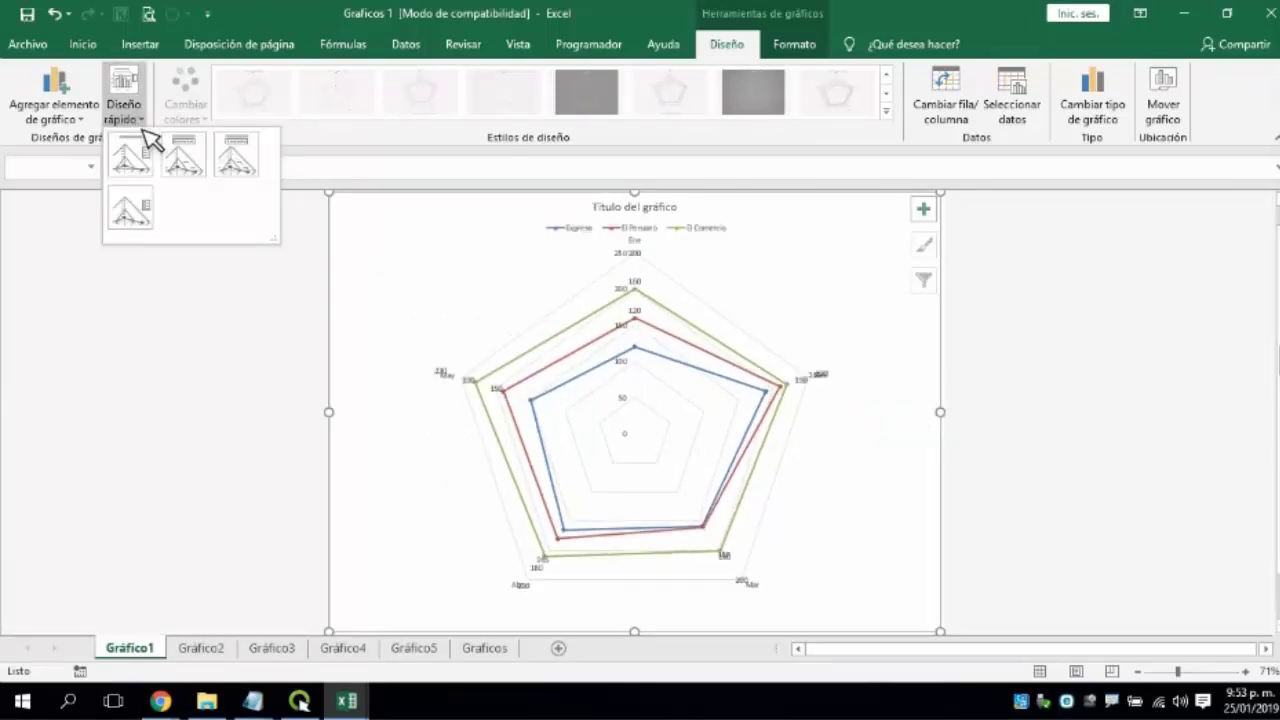
pyautogui.click(238, 156)
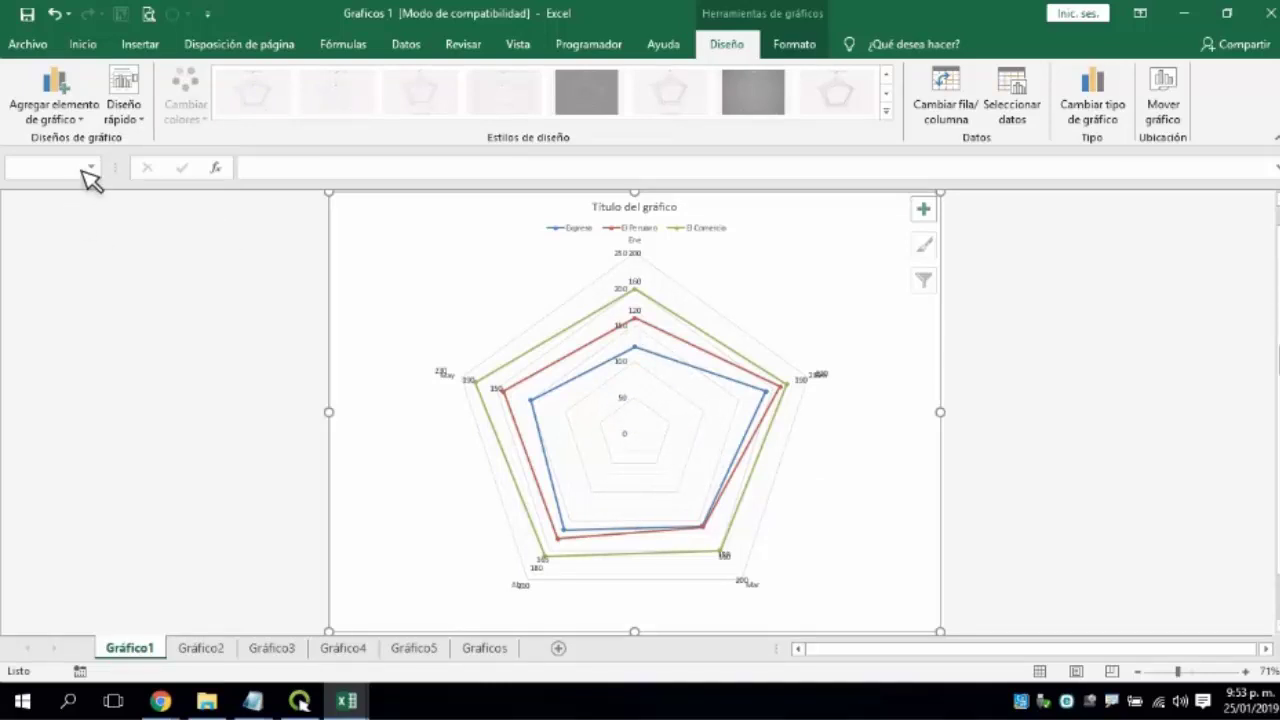
# Try further quick layouts on the Gráfico1 radial chart, ending with the untitled layout that has the legend beside the plot.
pyautogui.click(126, 118)
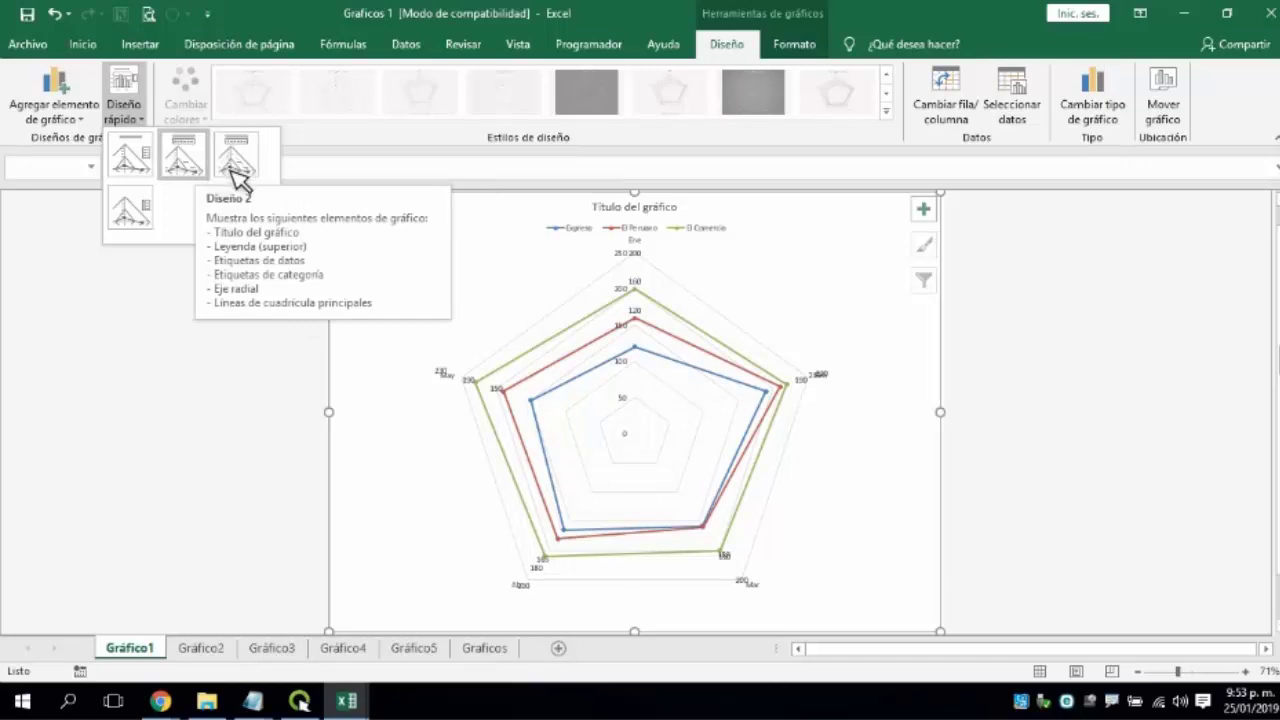
pyautogui.click(233, 160)
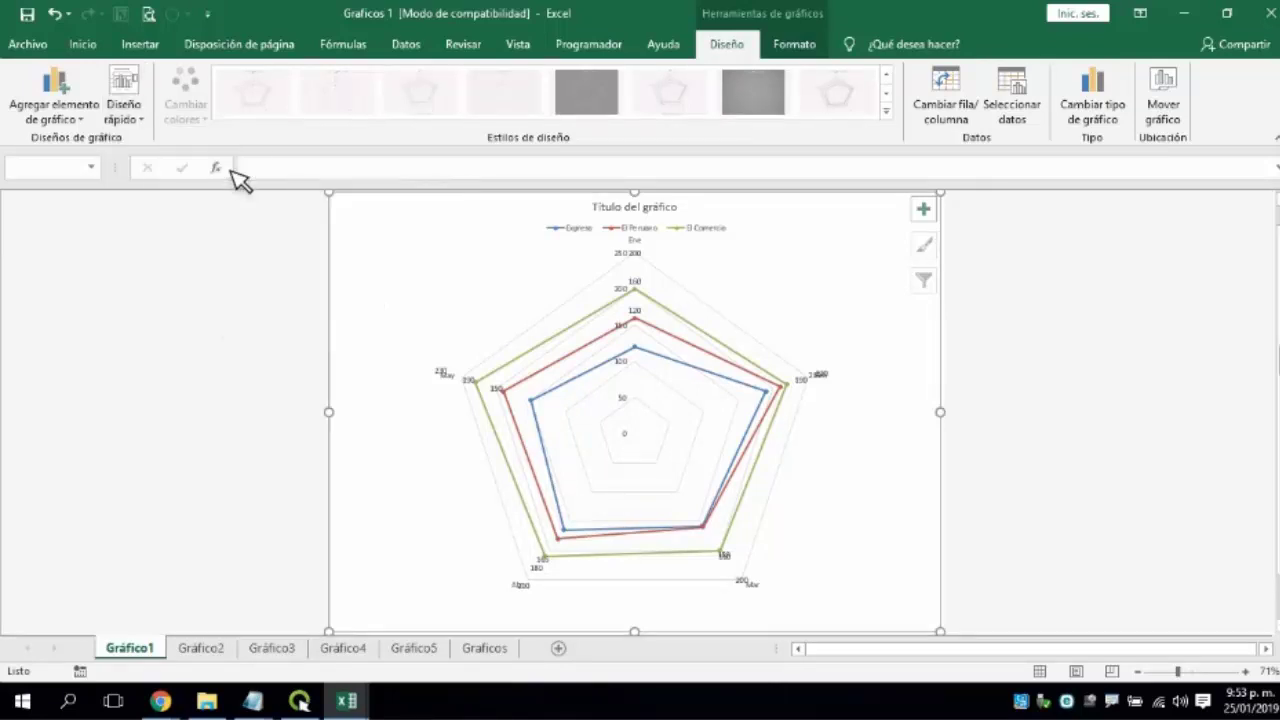
pyautogui.click(140, 128)
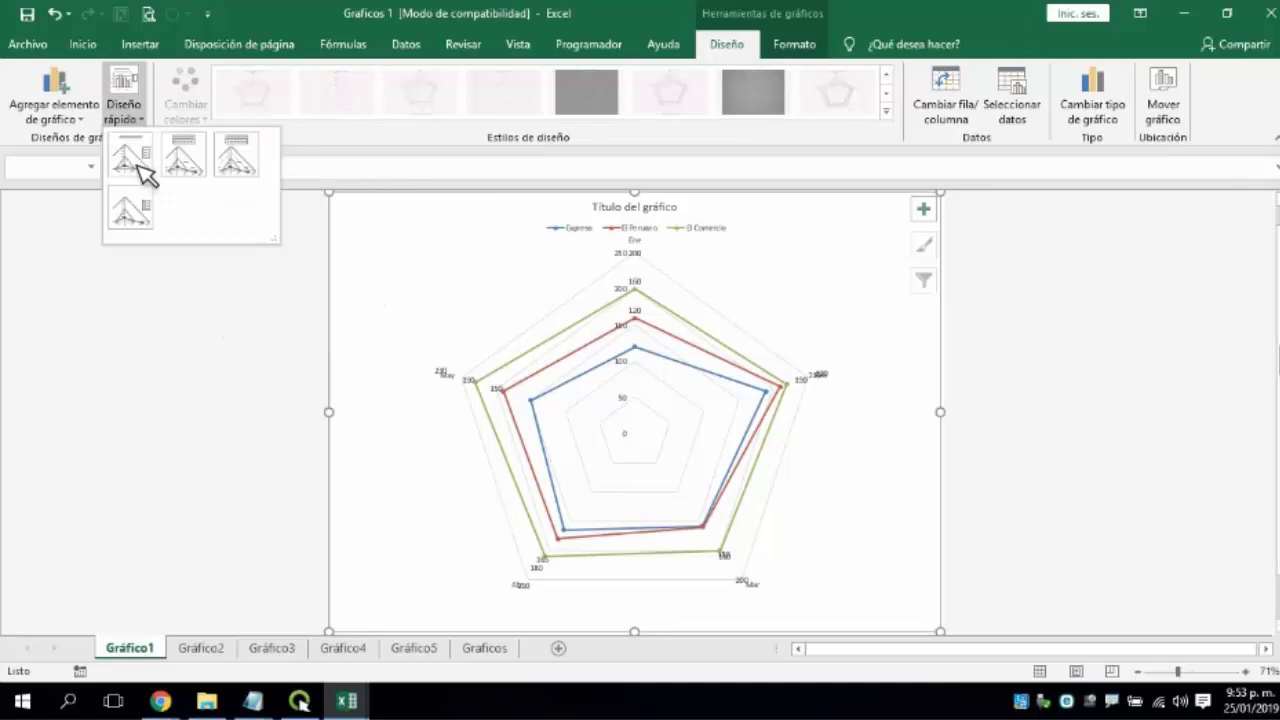
pyautogui.click(145, 170)
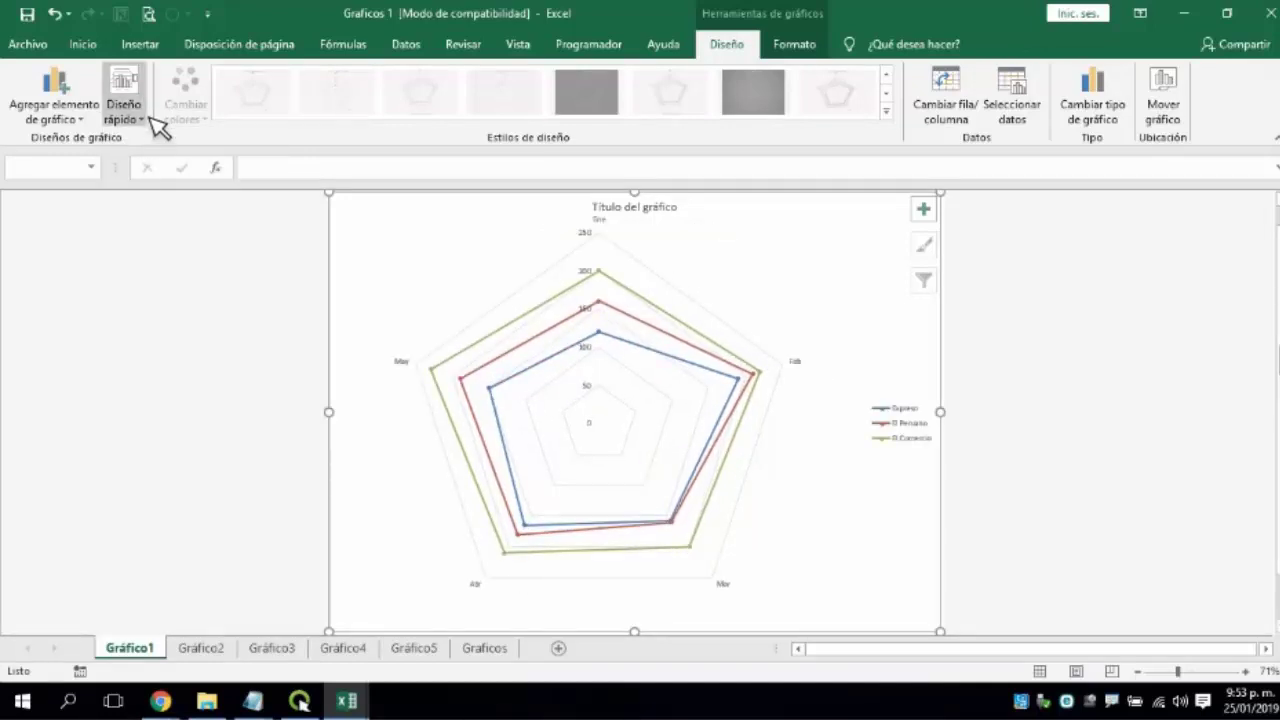
pyautogui.click(155, 120)
pyautogui.click(150, 212)
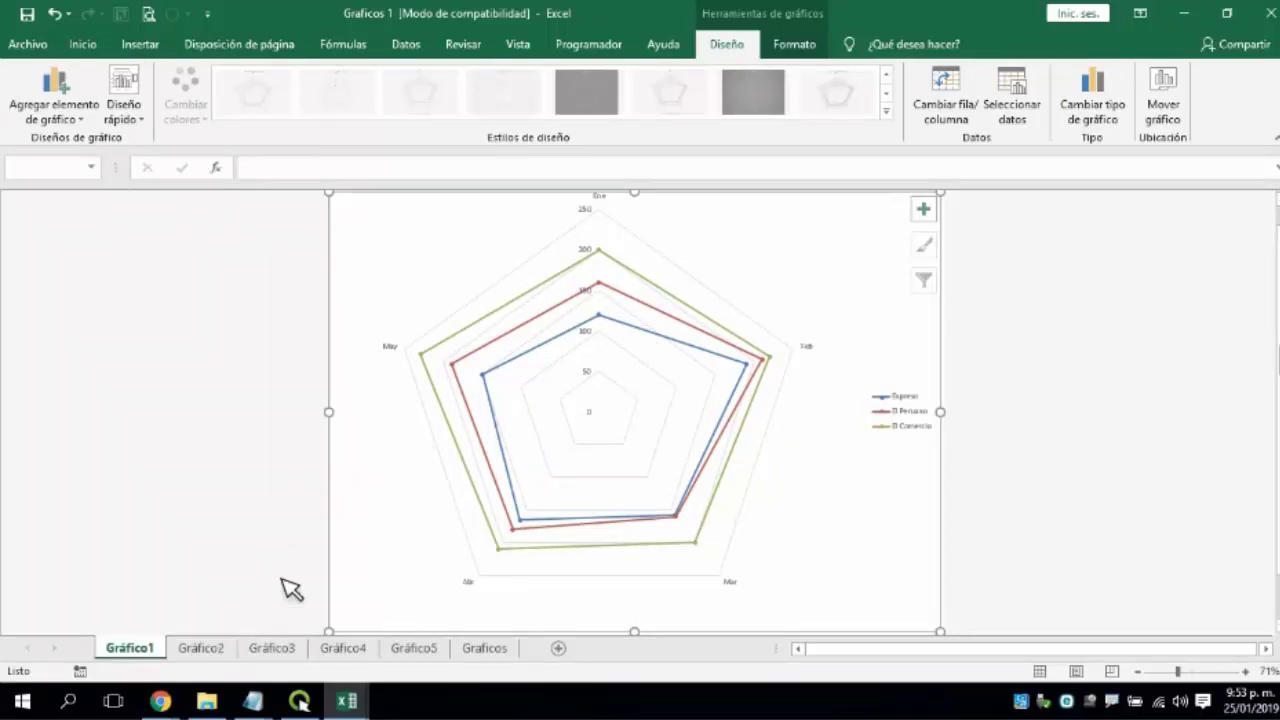
# Change the Gráfico2 pie chart to Radial con marcadores and apply the quick layout with title, legend above the plot and data labels.
pyautogui.click(201, 648)
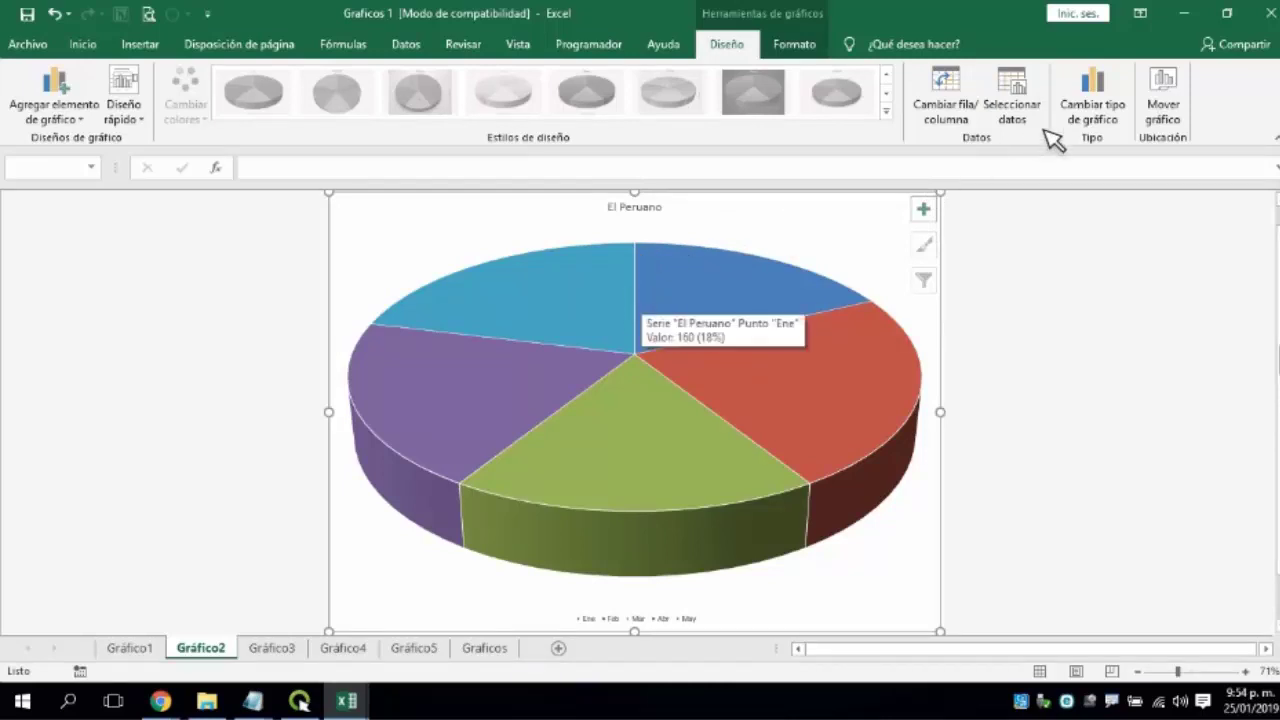
pyautogui.click(1115, 105)
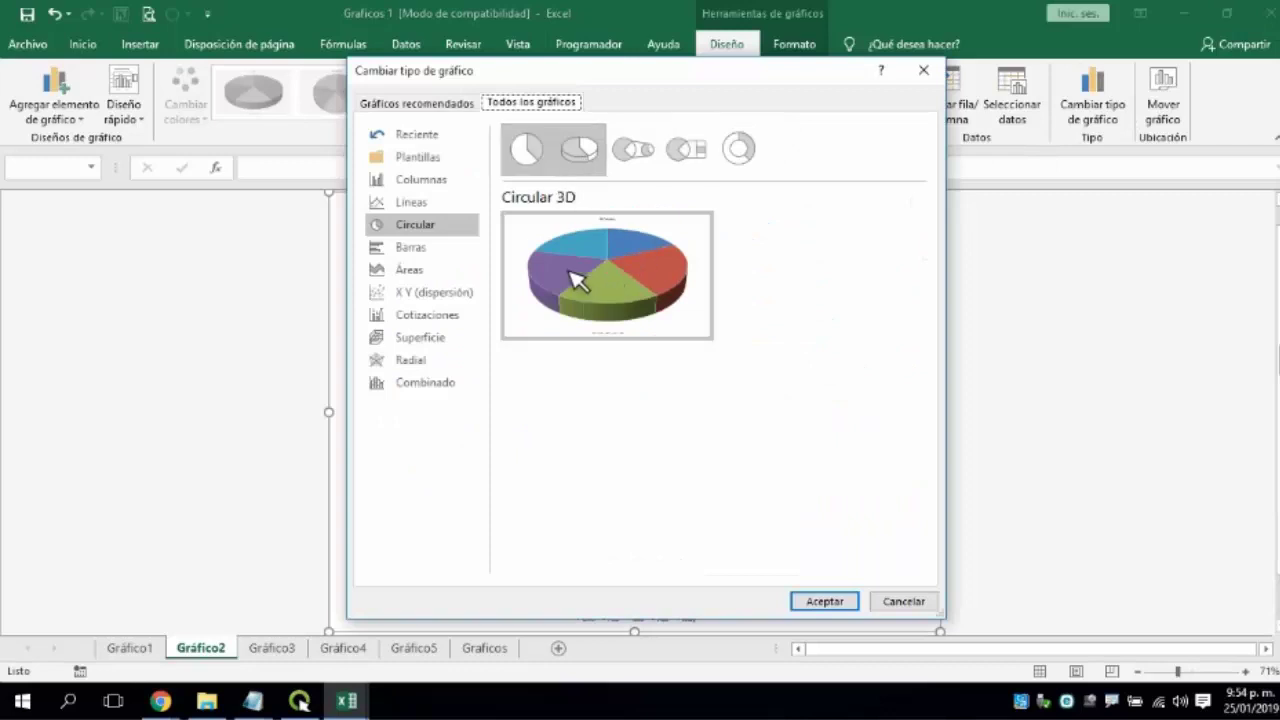
pyautogui.moveTo(683, 264)
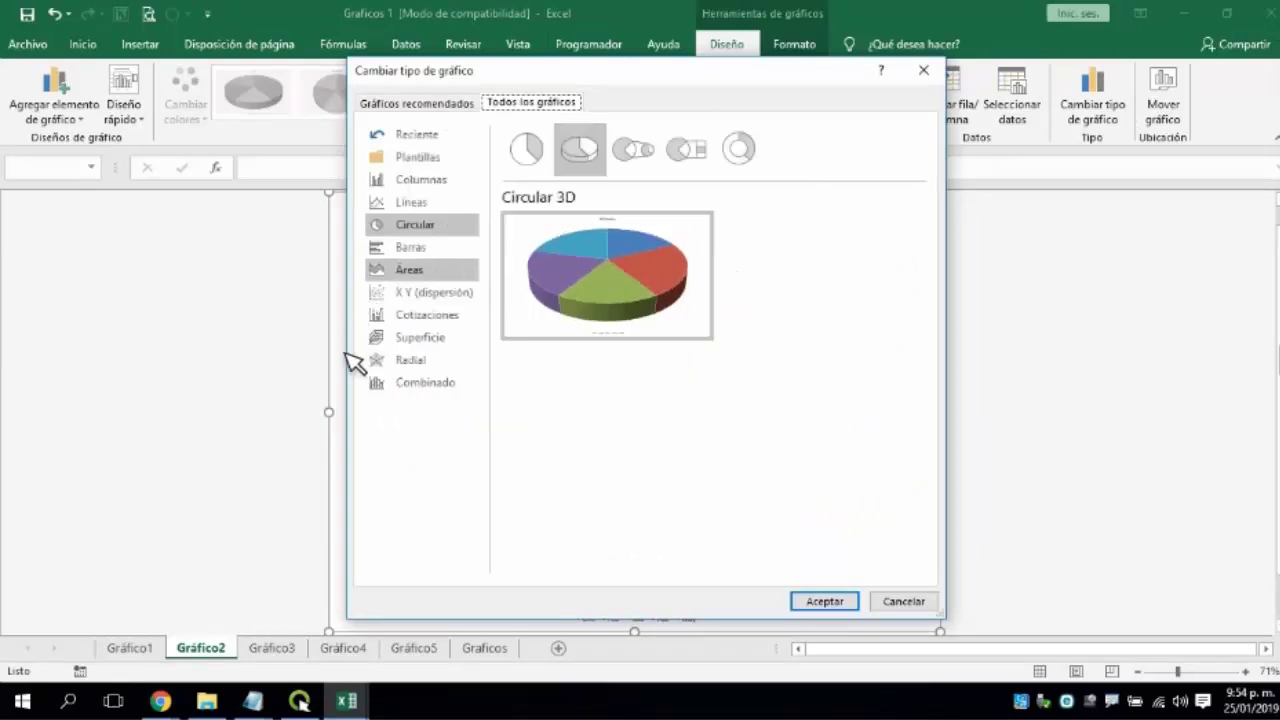
pyautogui.click(437, 368)
pyautogui.click(586, 167)
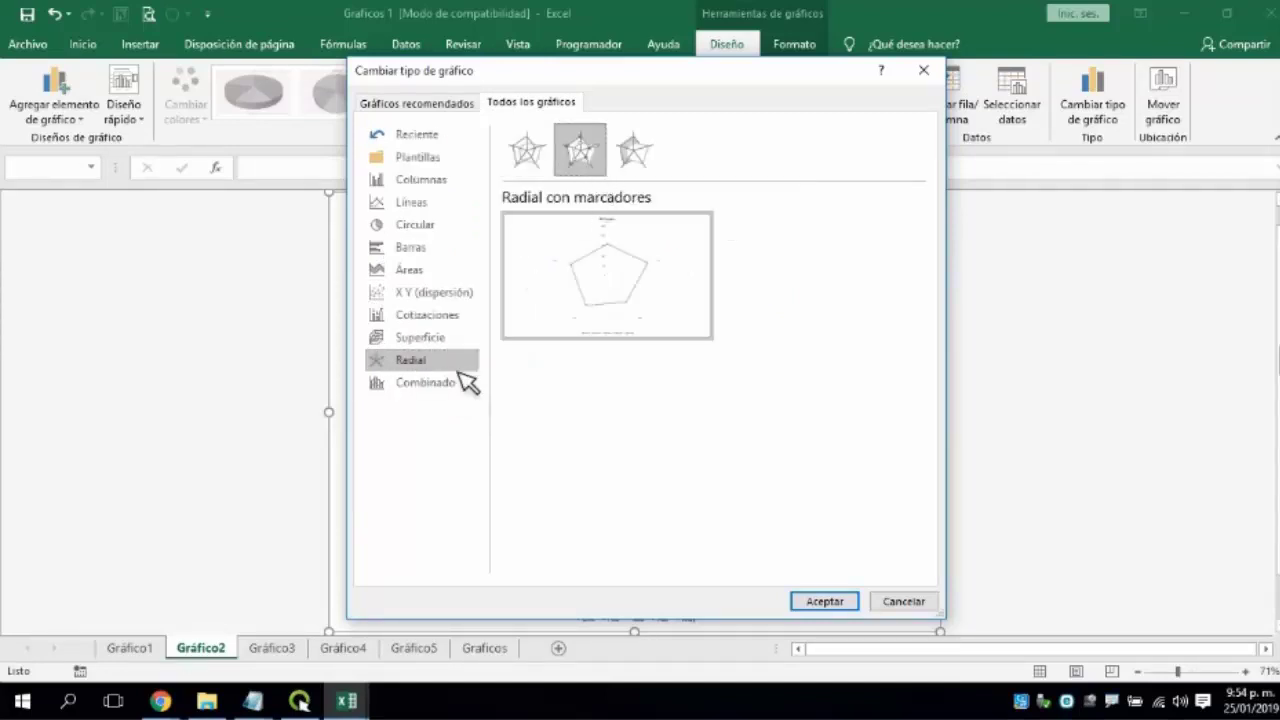
pyautogui.moveTo(571, 243)
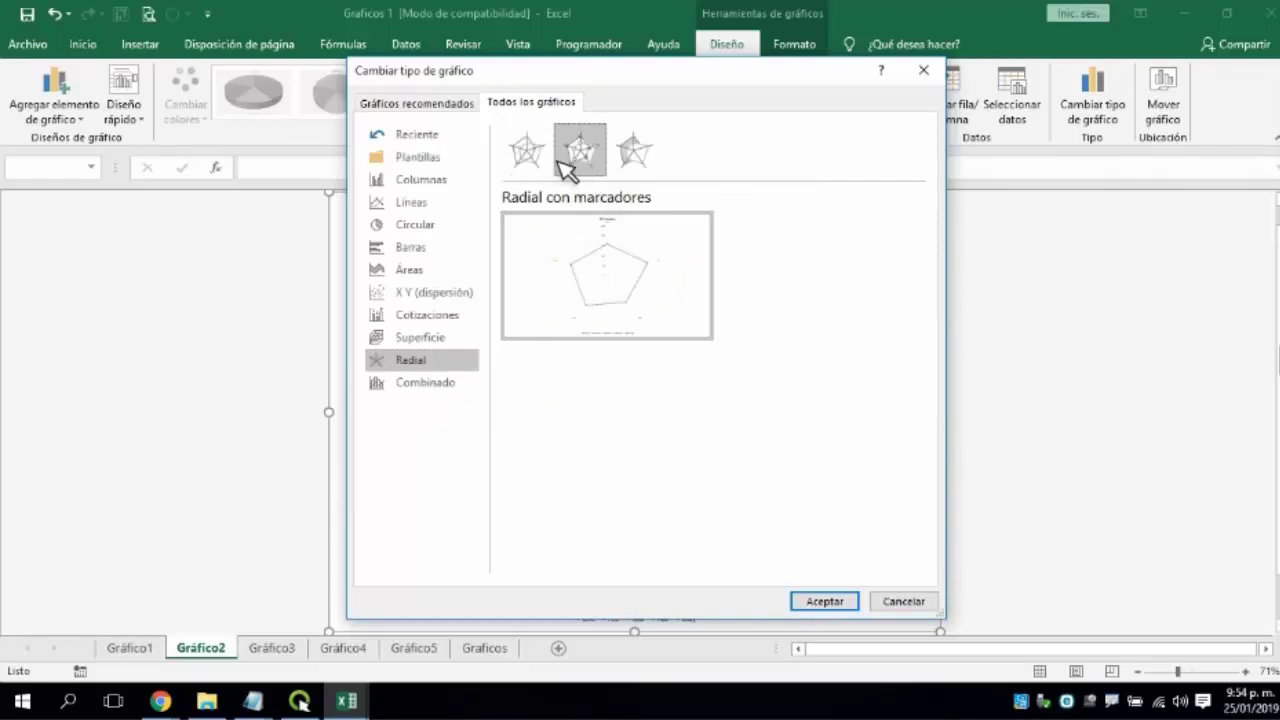
pyautogui.click(822, 602)
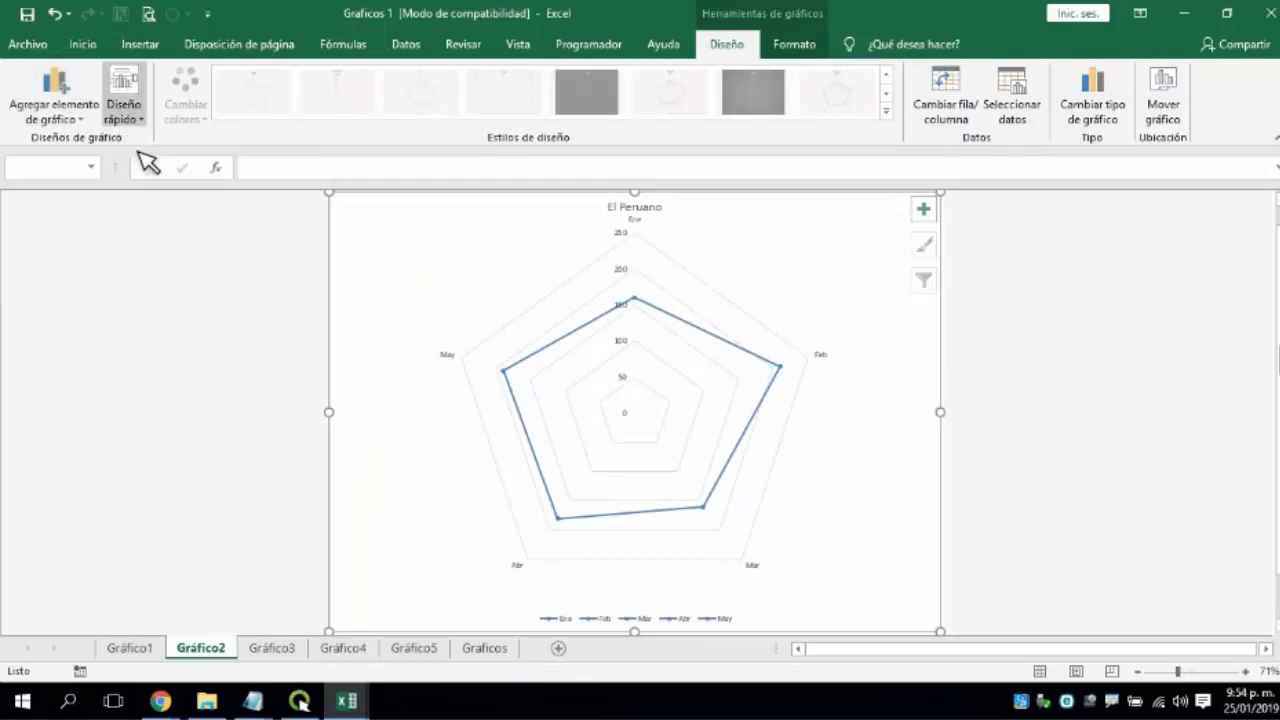
pyautogui.click(125, 112)
pyautogui.click(184, 160)
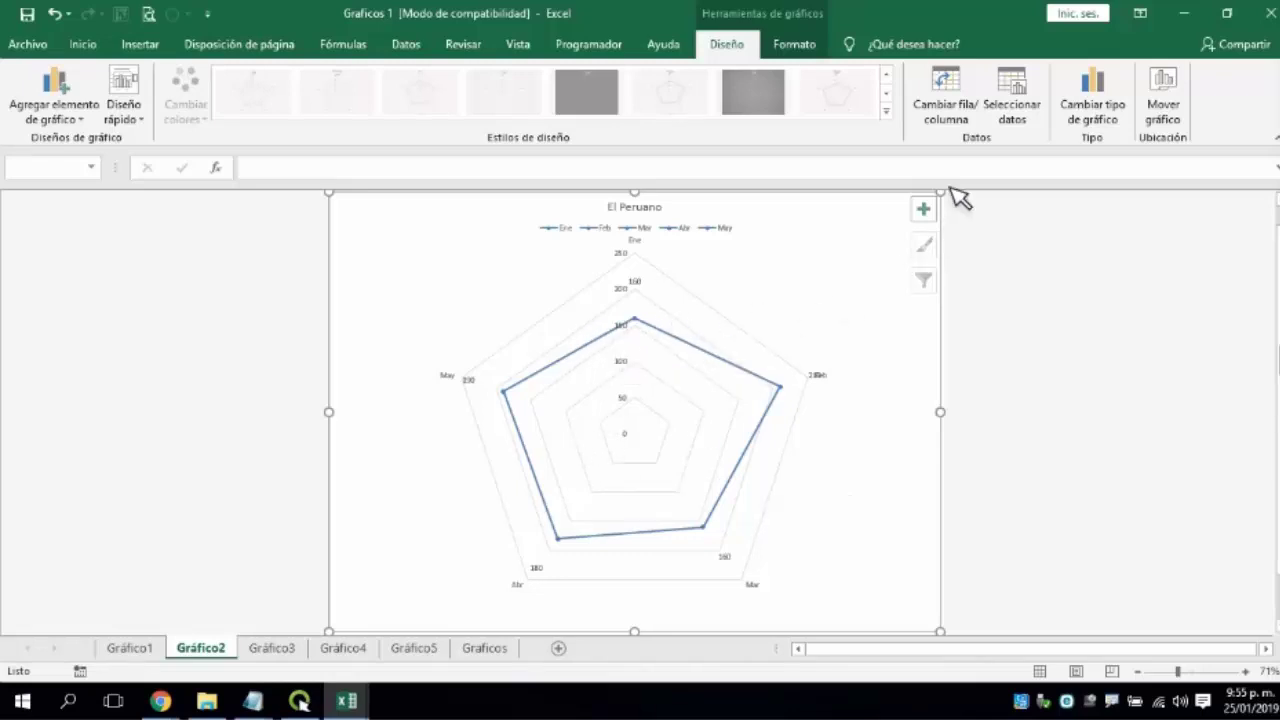
# Swap the Gráfico2 radial chart's rows and columns, then restore the months as its axes.
pyautogui.click(951, 121)
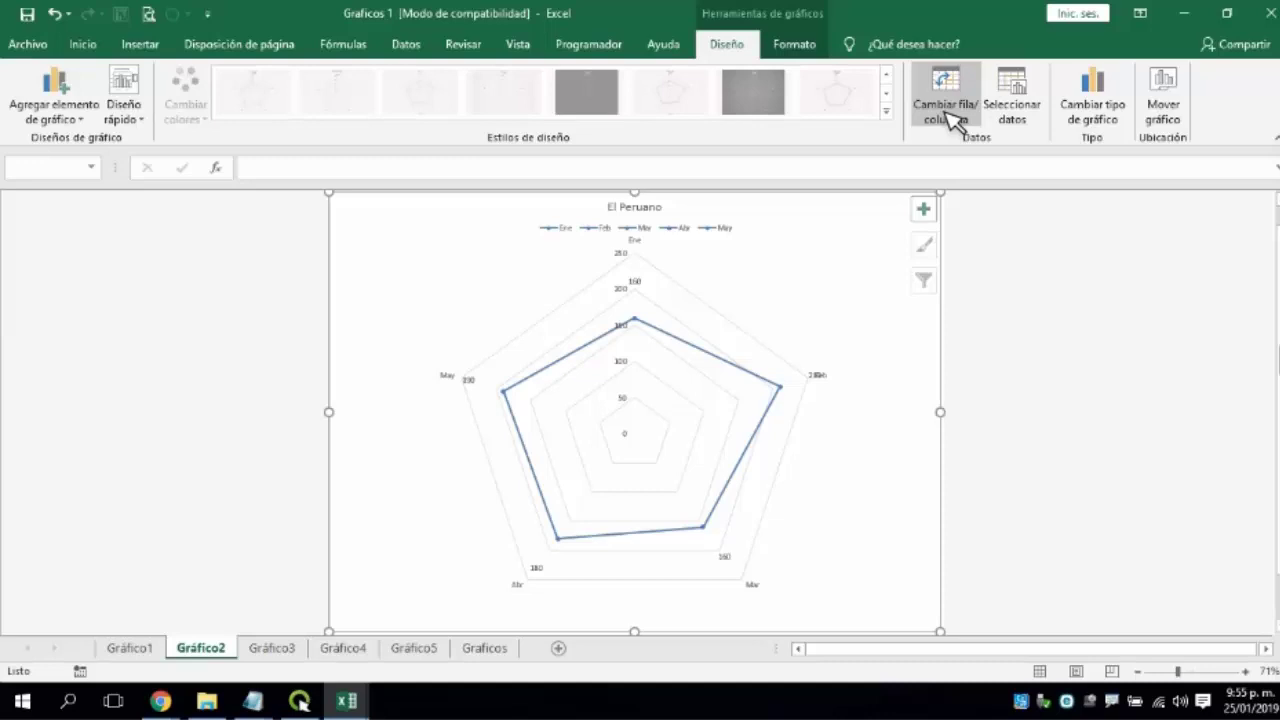
pyautogui.click(951, 121)
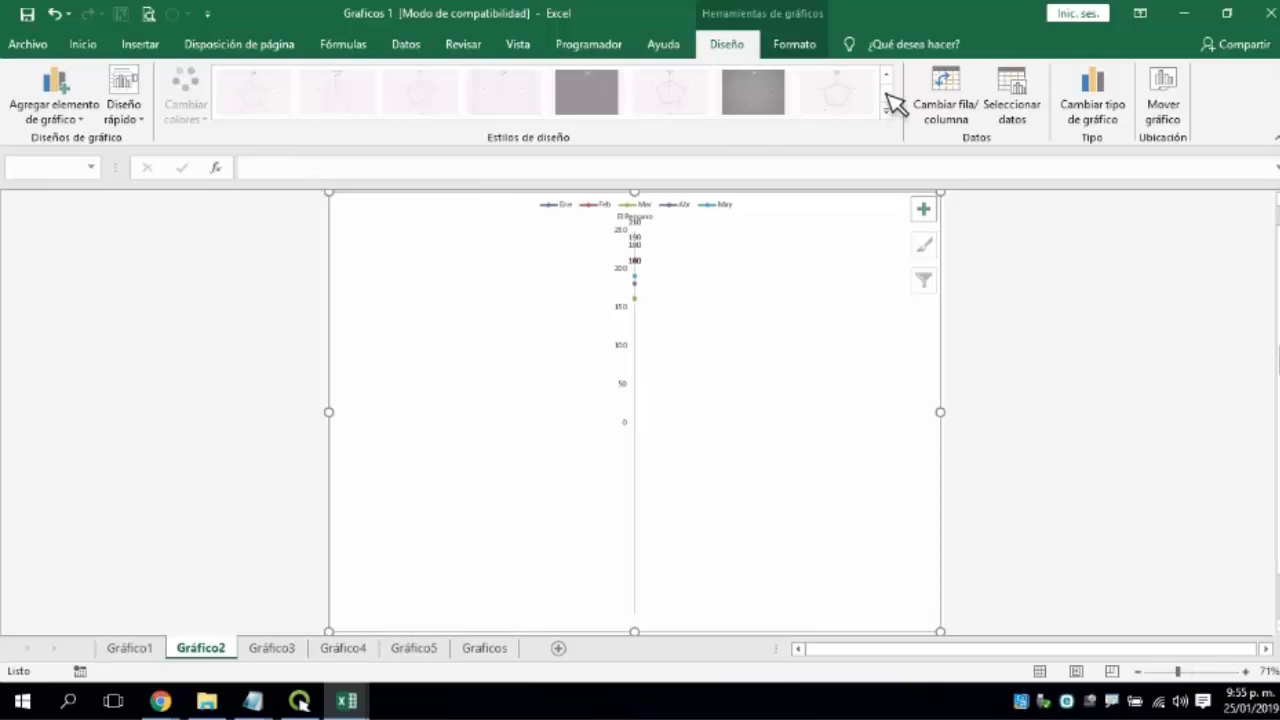
pyautogui.click(945, 100)
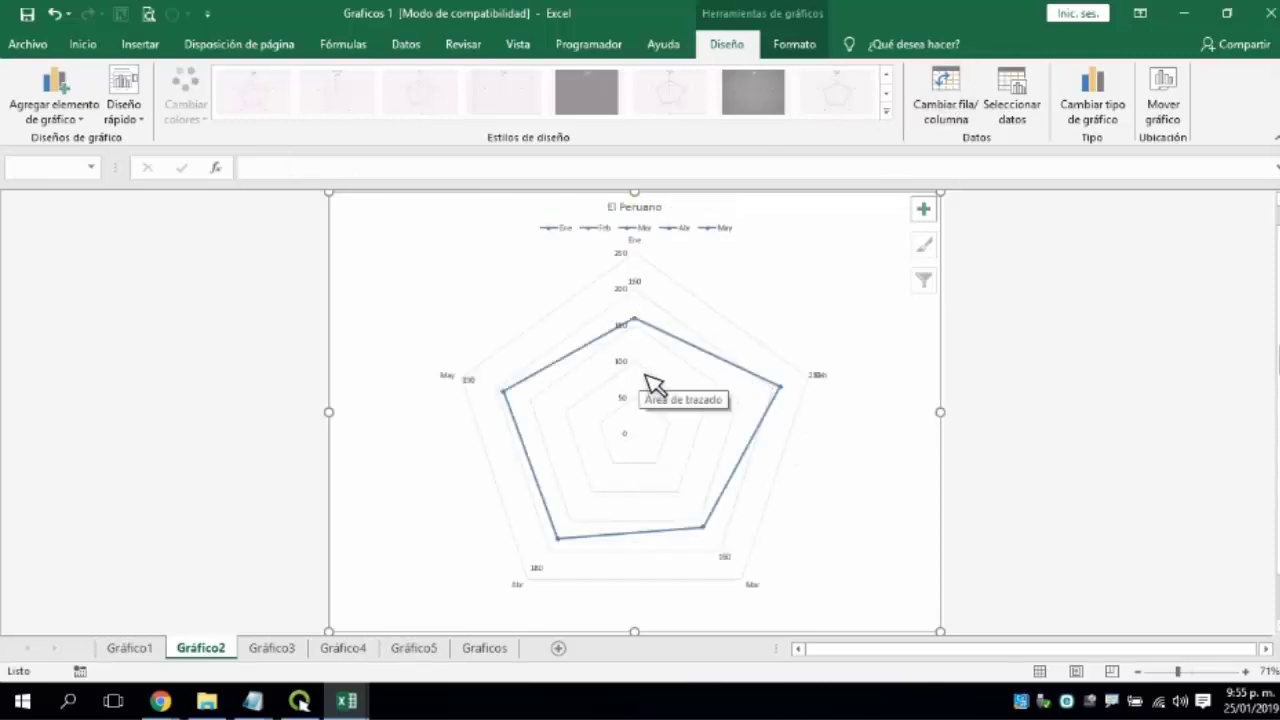
# Try the two quick layouts with the legend above the plot on the Gráfico2 radial chart.
pyautogui.click(126, 115)
pyautogui.click(189, 162)
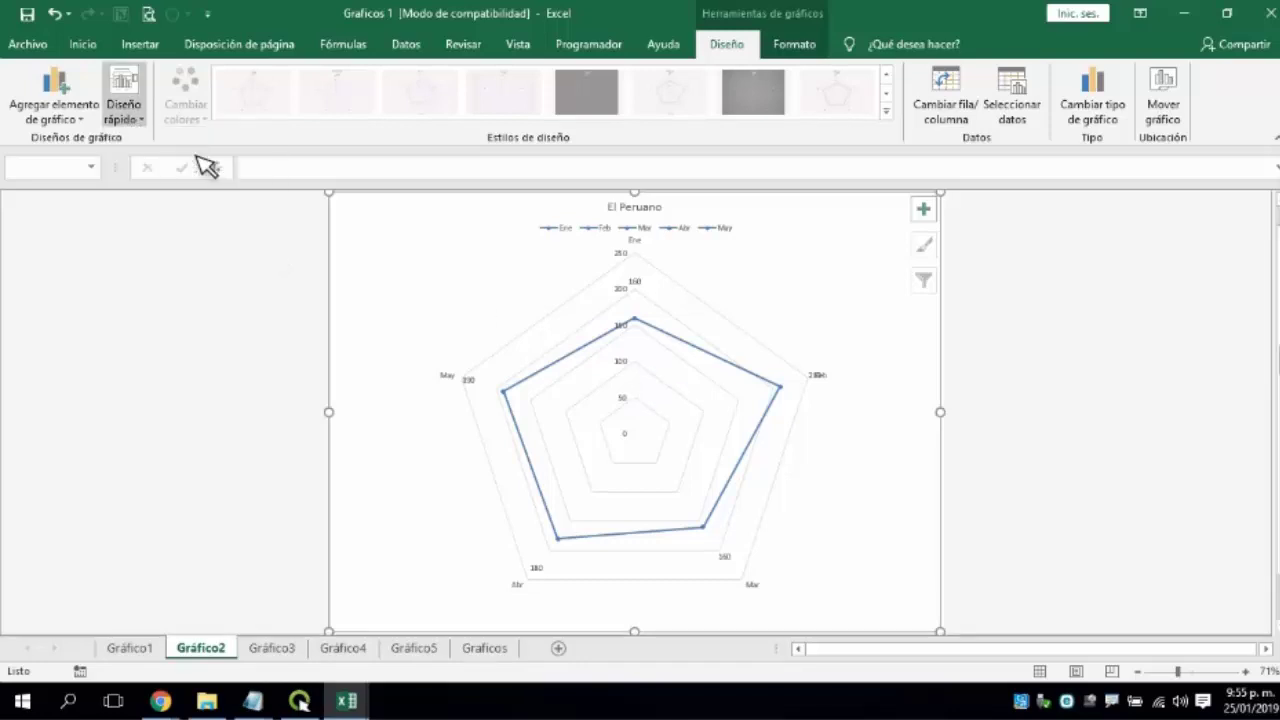
pyautogui.click(126, 112)
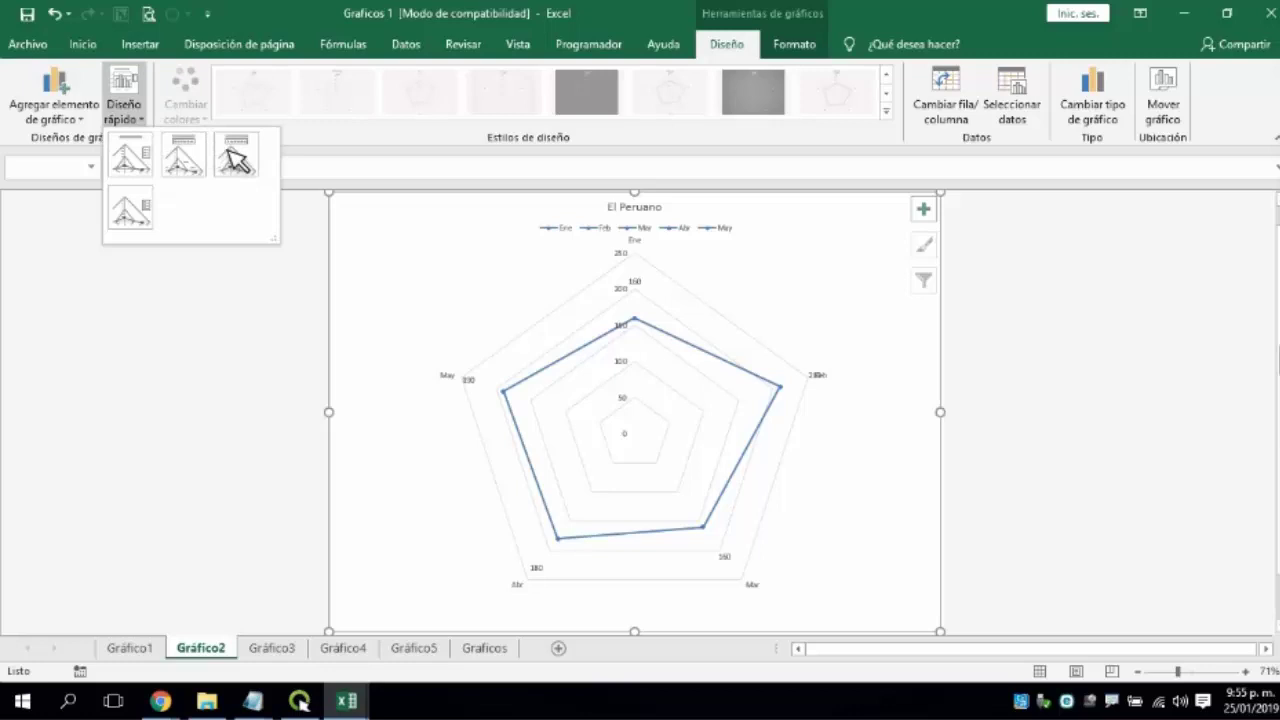
pyautogui.click(238, 158)
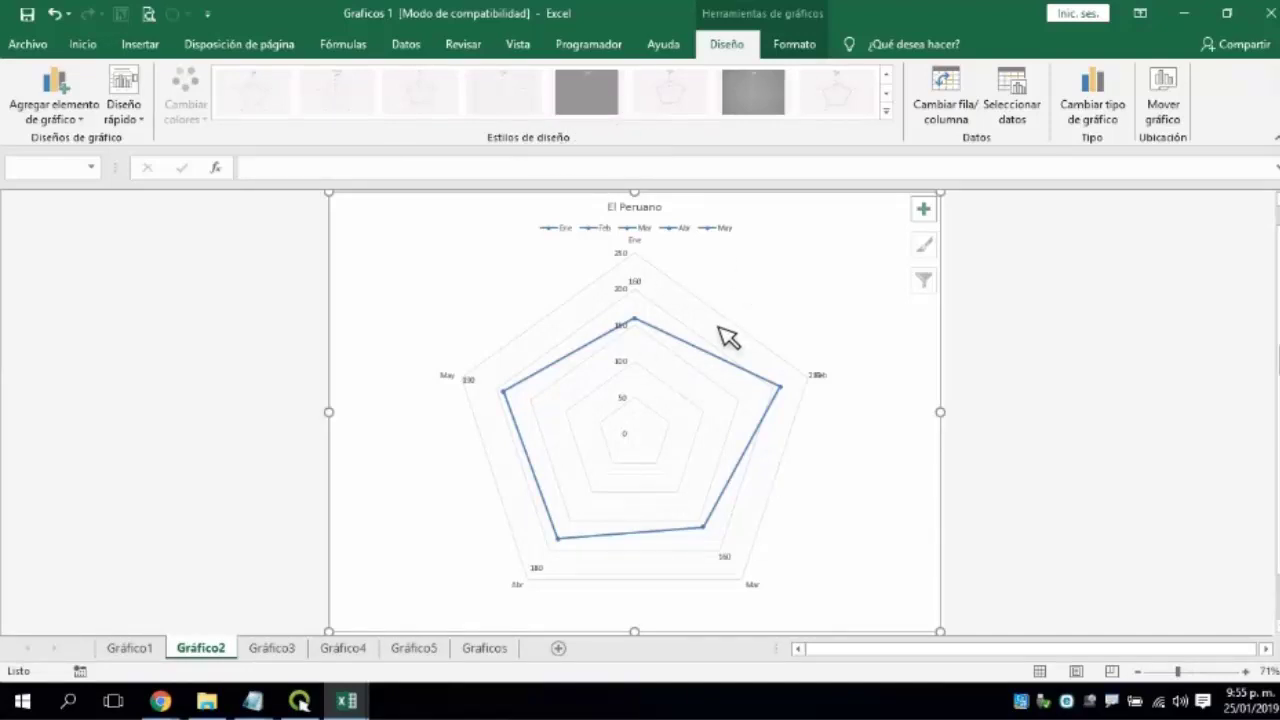
# Change the Gráfico3 bar chart to the Radial con marcadores type.
pyautogui.click(271, 649)
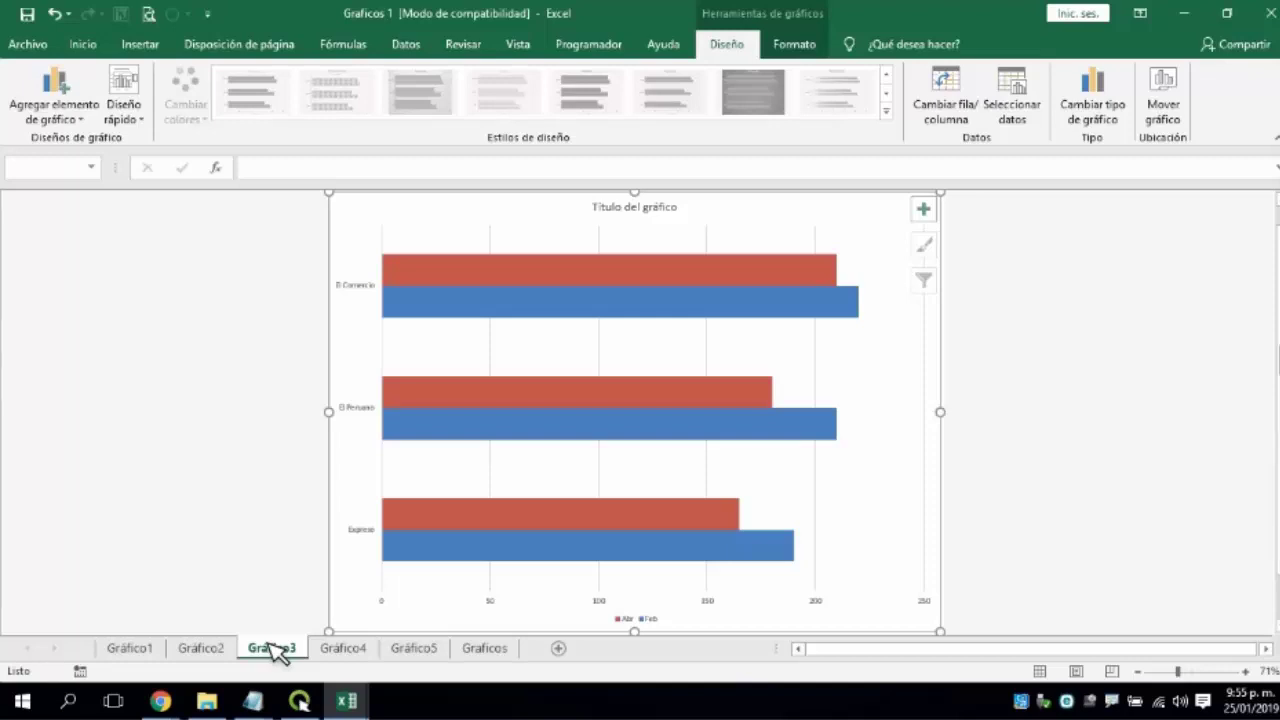
pyautogui.click(1094, 110)
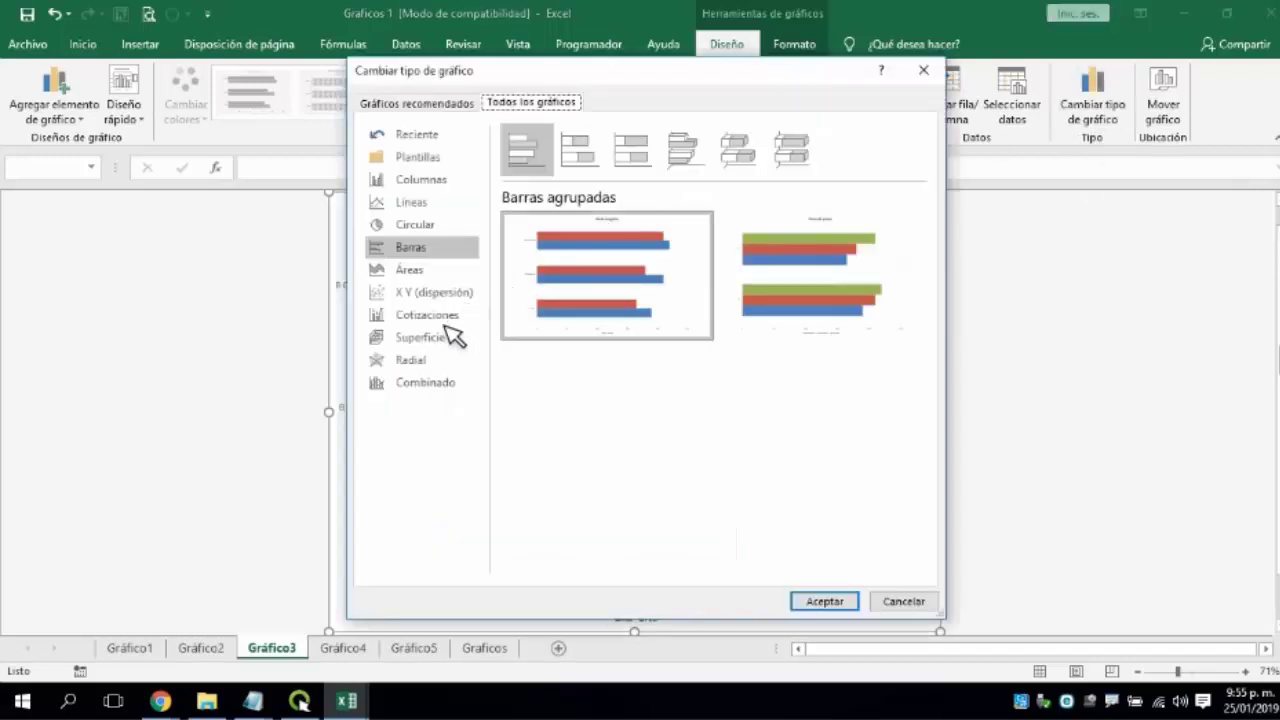
pyautogui.click(440, 361)
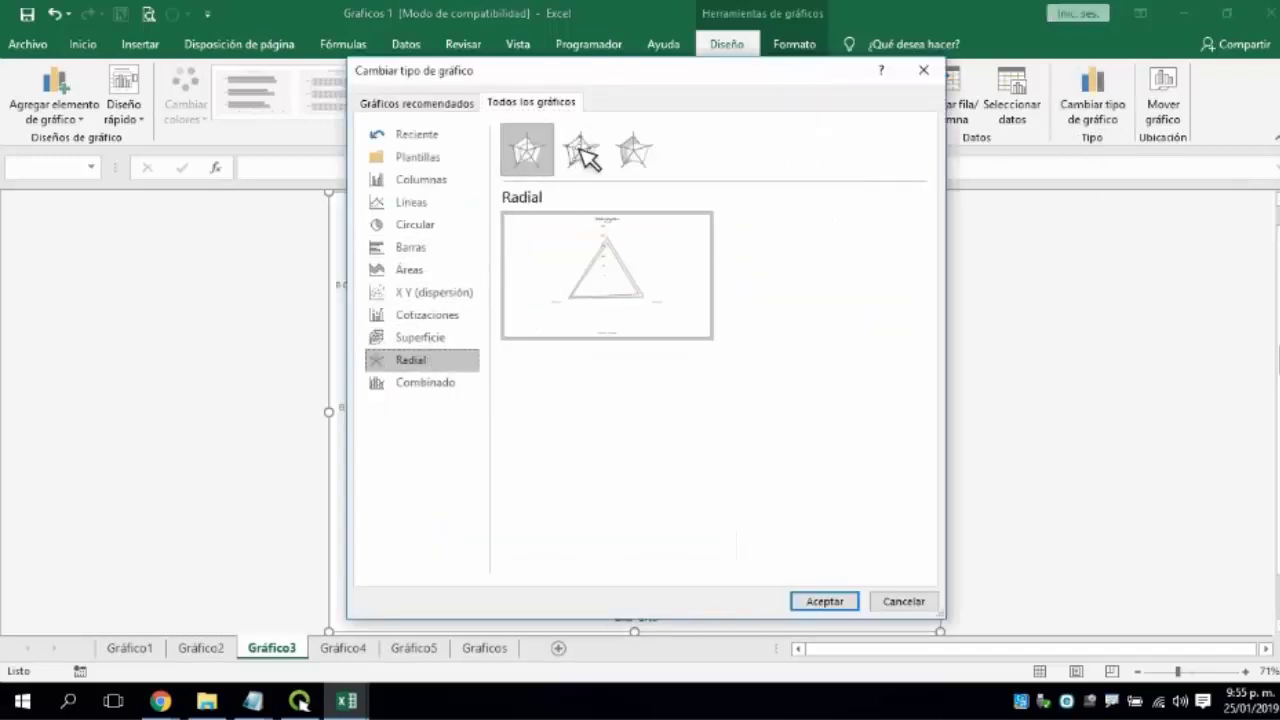
pyautogui.click(586, 156)
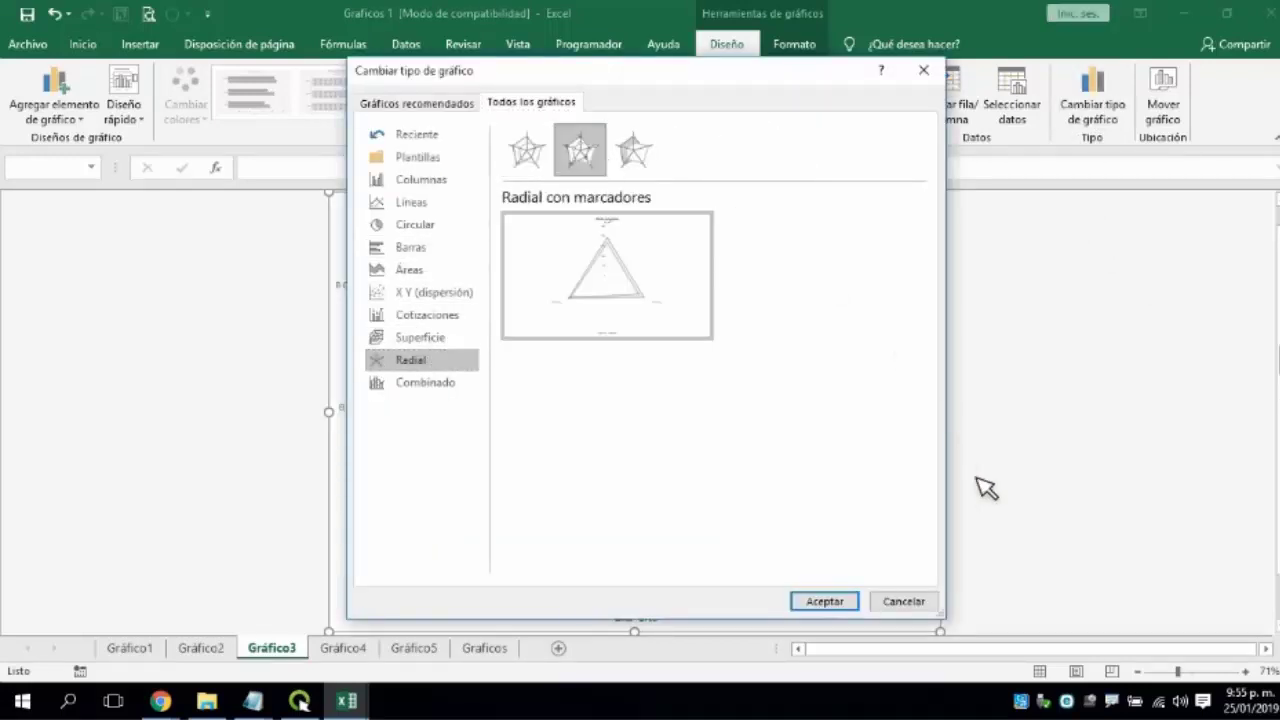
pyautogui.click(824, 602)
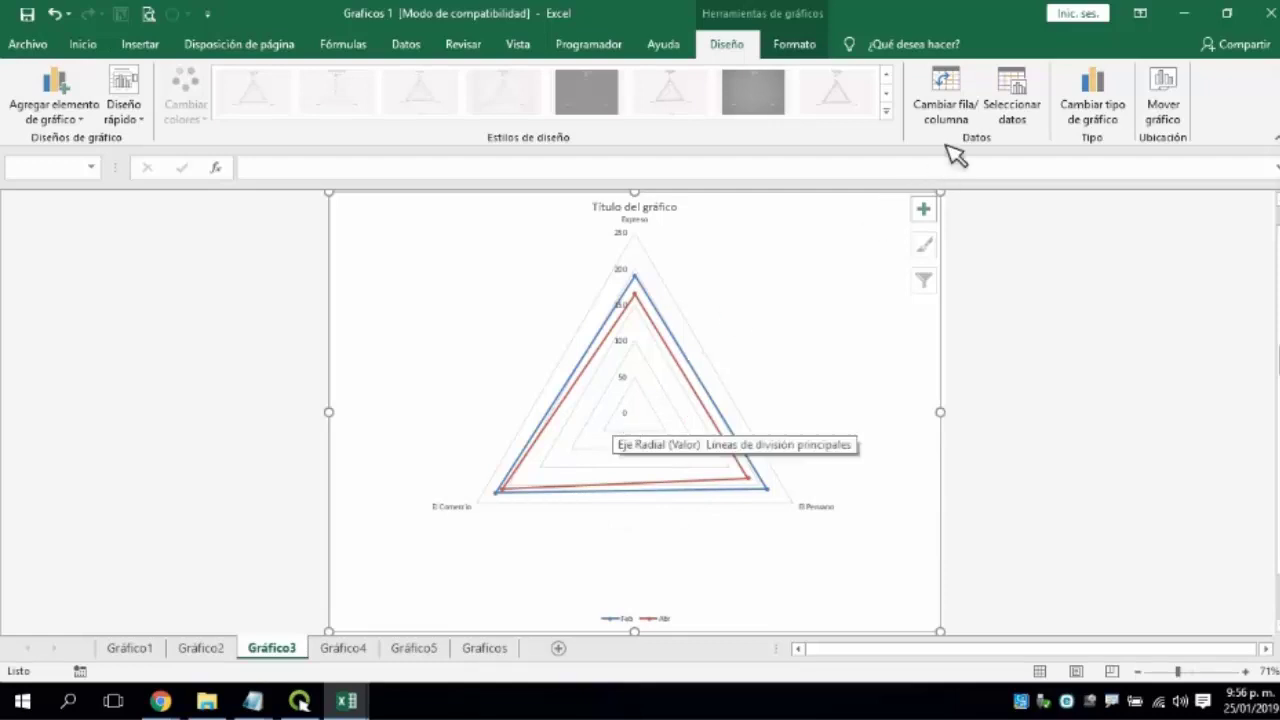
# Swap the Gráfico3 radial chart's rows and columns to compare the axes, returning to the newspapers as axes.
pyautogui.click(945, 105)
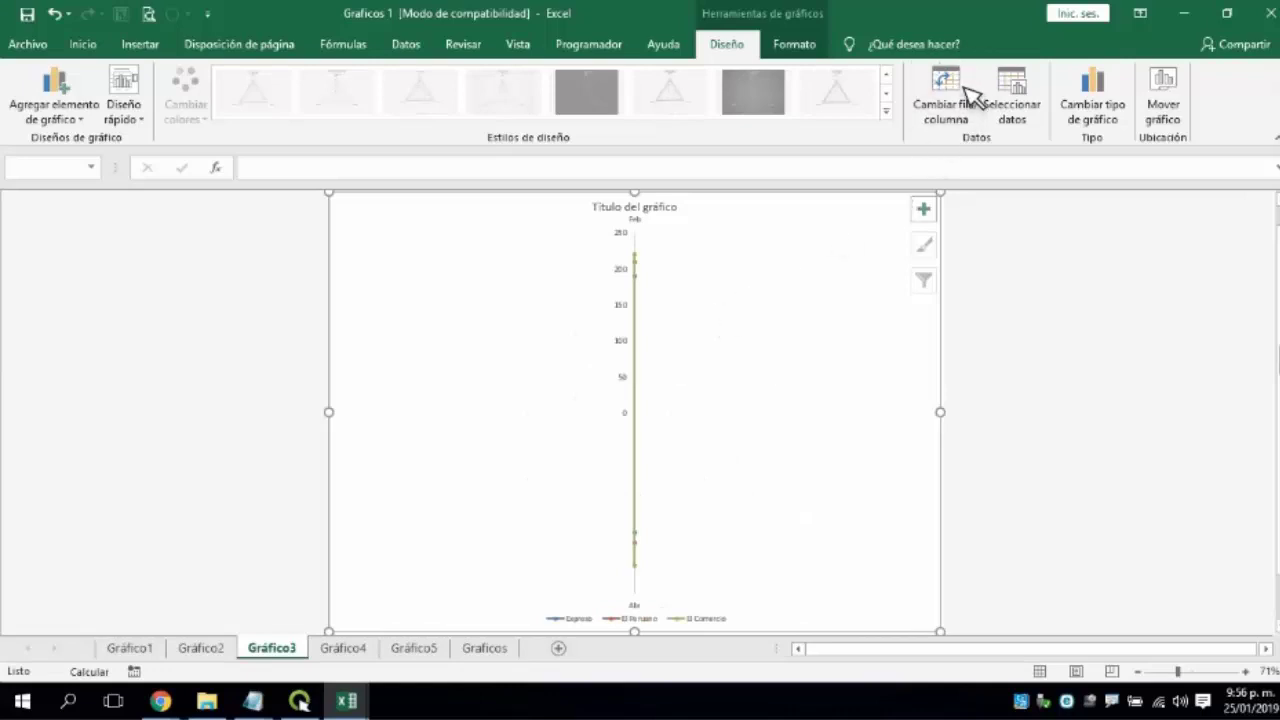
pyautogui.click(955, 100)
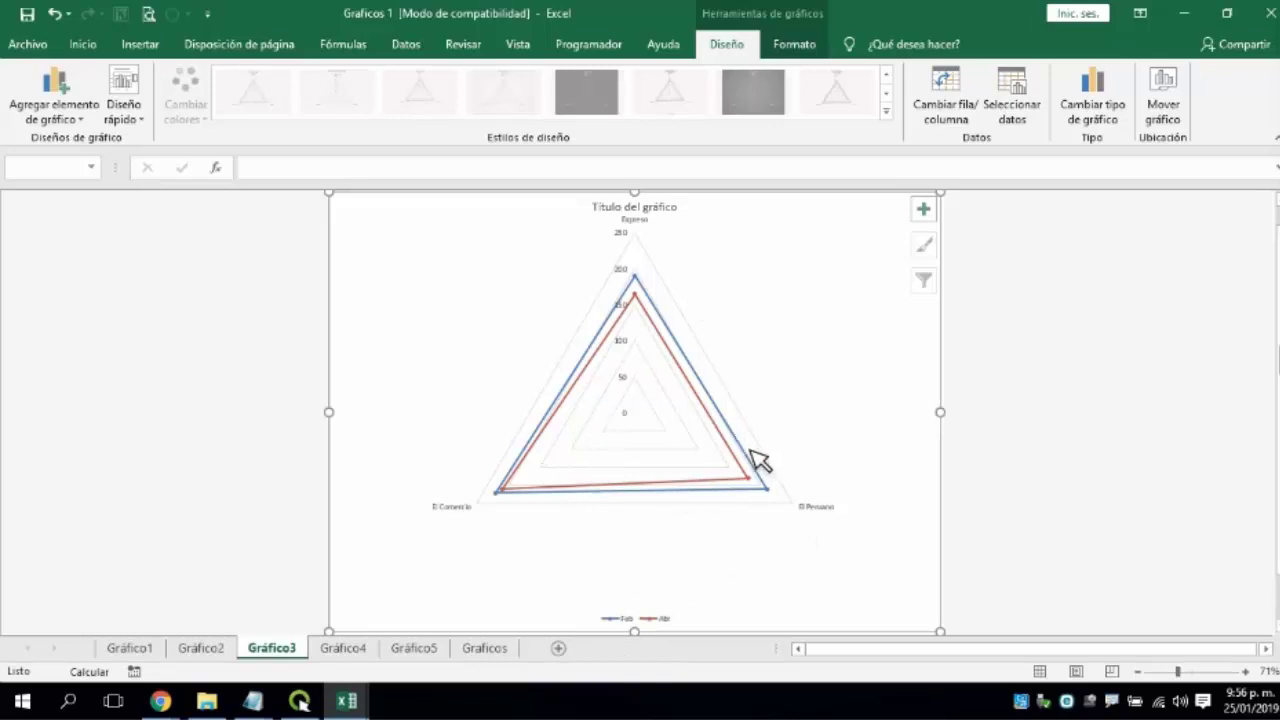
pyautogui.moveTo(755, 456)
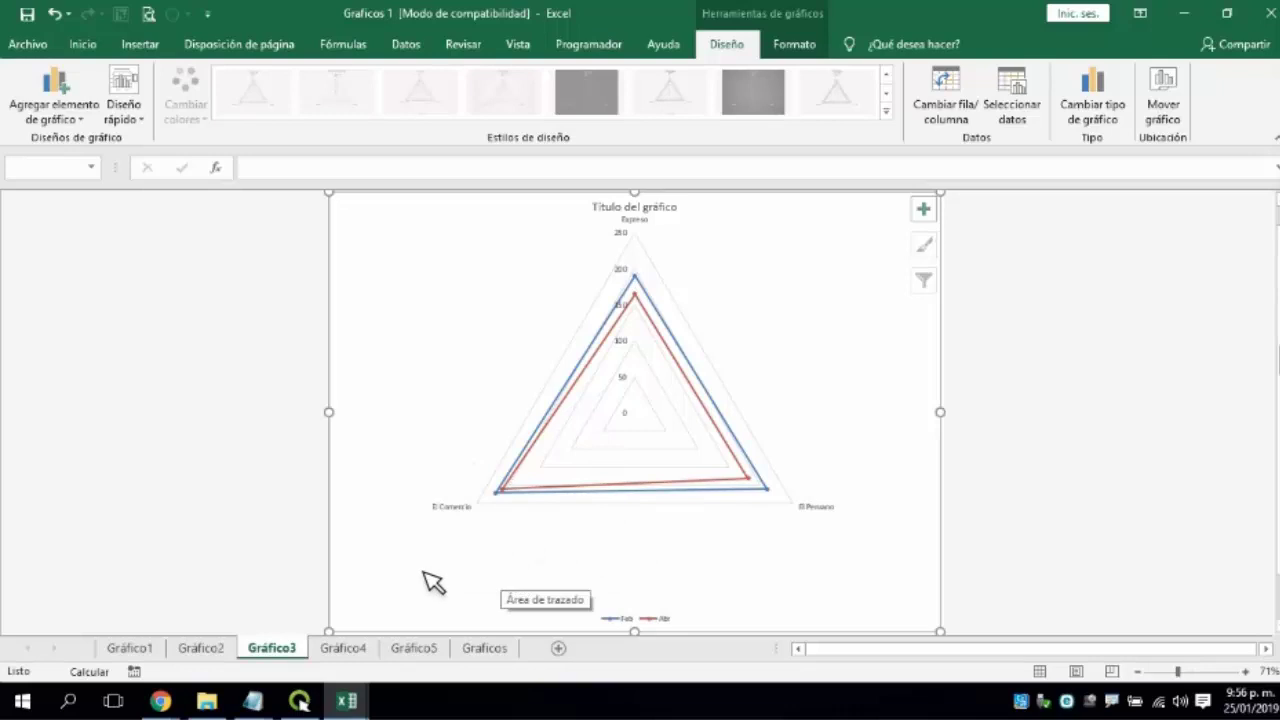
# Change the Gráfico4 3D area chart to the Radial con marcadores type.
pyautogui.click(343, 648)
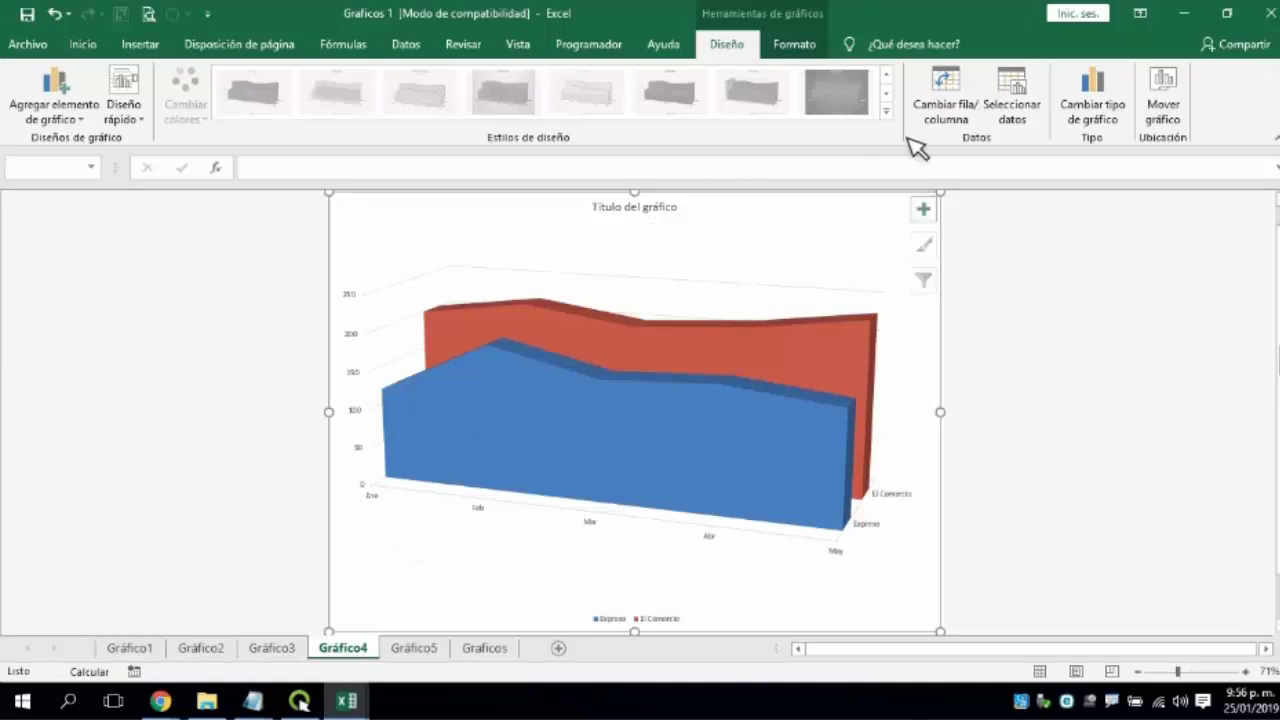
pyautogui.click(1097, 97)
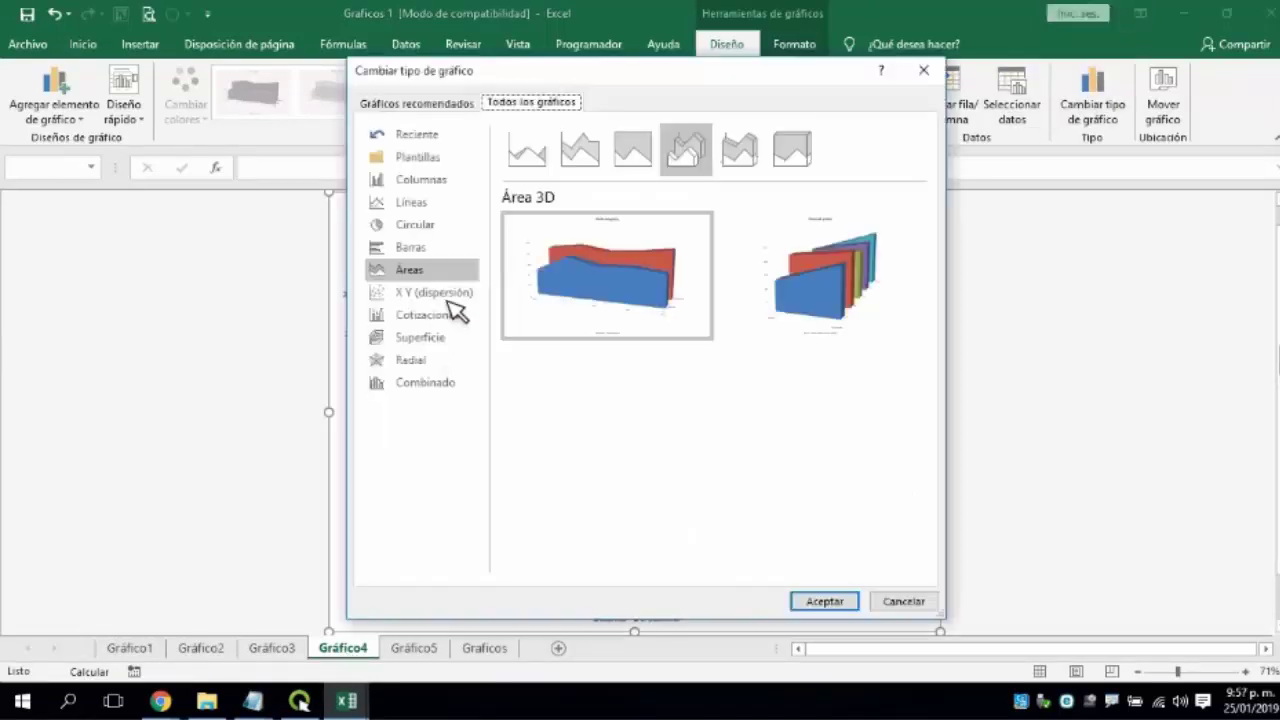
pyautogui.click(428, 362)
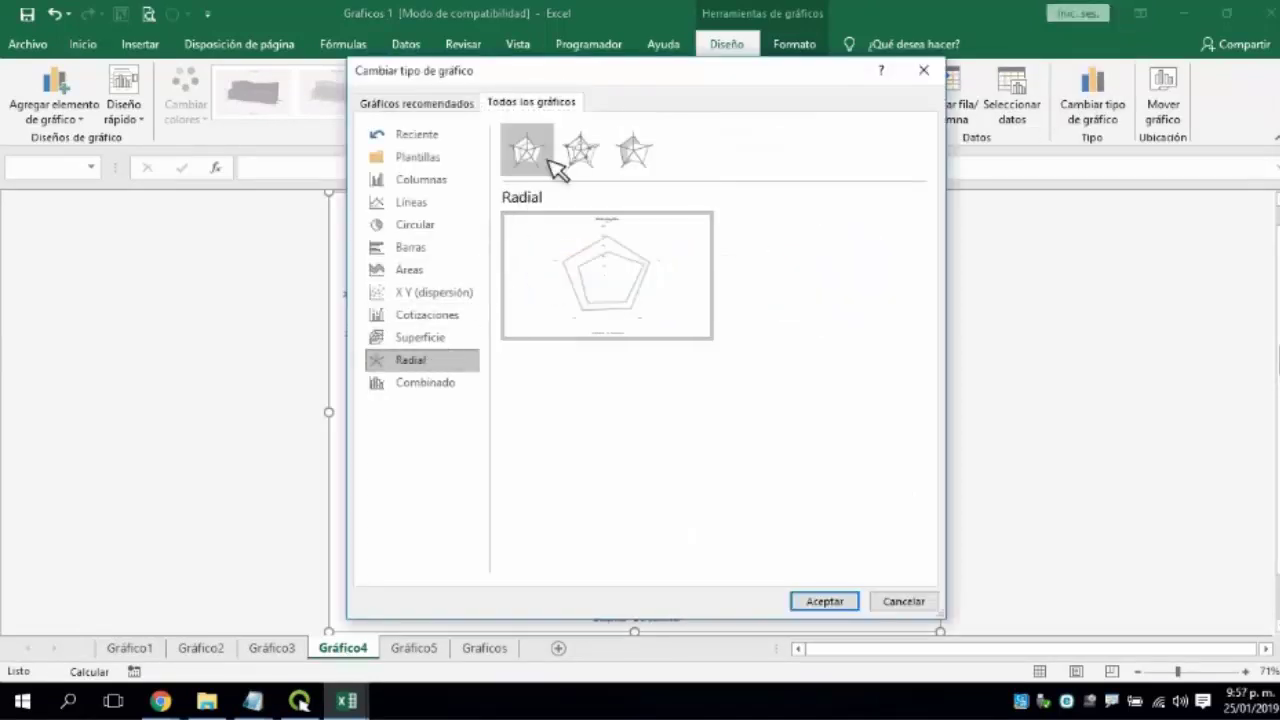
pyautogui.click(581, 150)
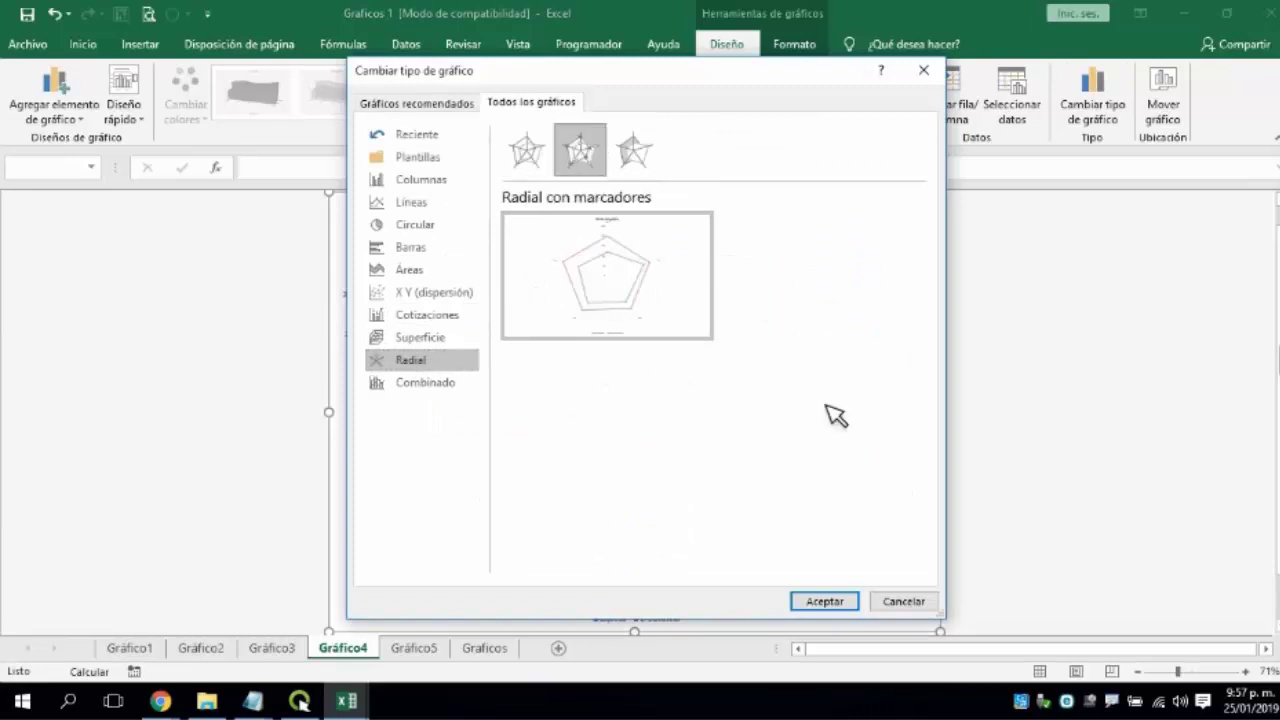
pyautogui.click(818, 604)
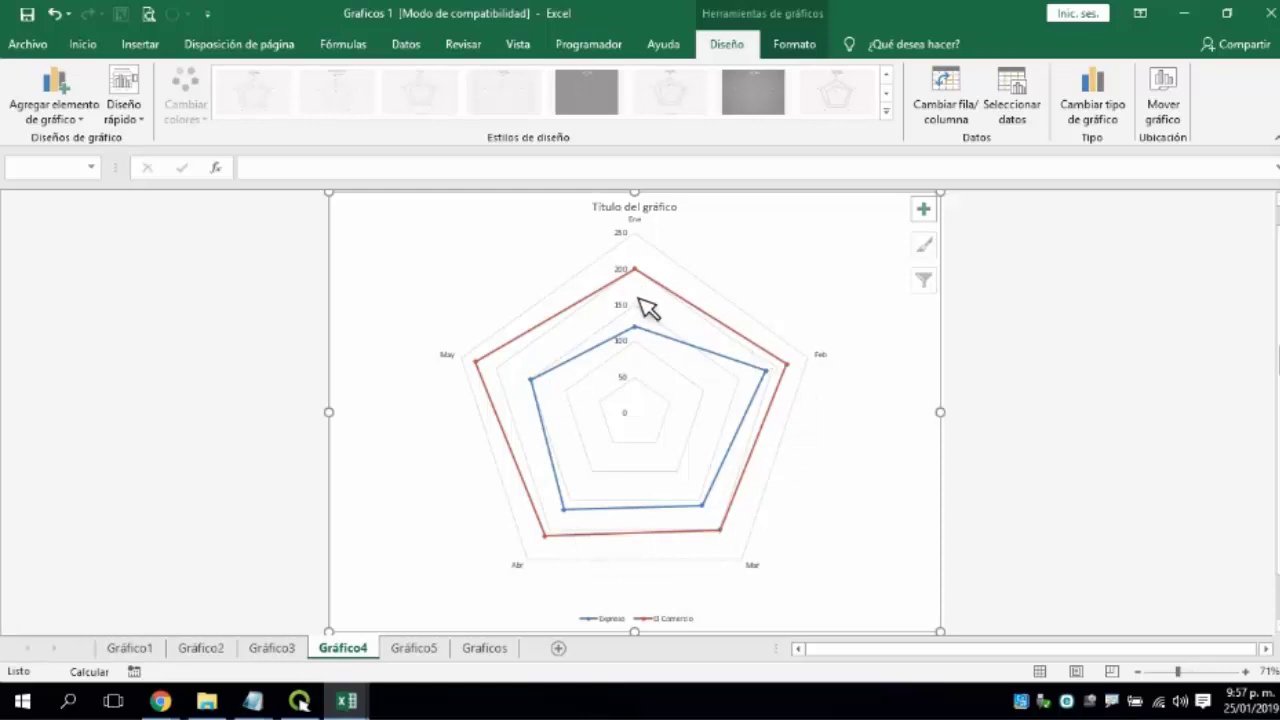
# Swap the Gráfico4 radial chart's rows and columns repeatedly to compare months and newspapers as axes, ending with the months.
pyautogui.click(967, 98)
pyautogui.click(967, 97)
pyautogui.click(967, 97)
pyautogui.click(967, 97)
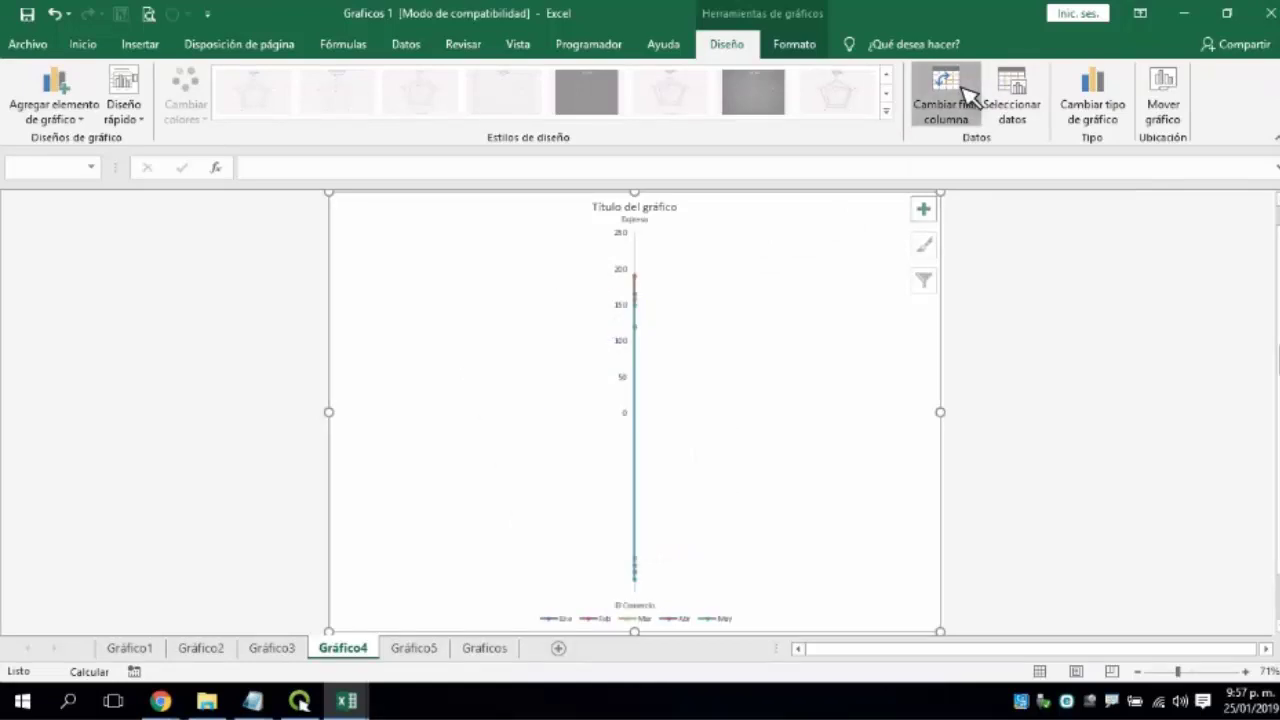
pyautogui.click(967, 97)
pyautogui.click(967, 97)
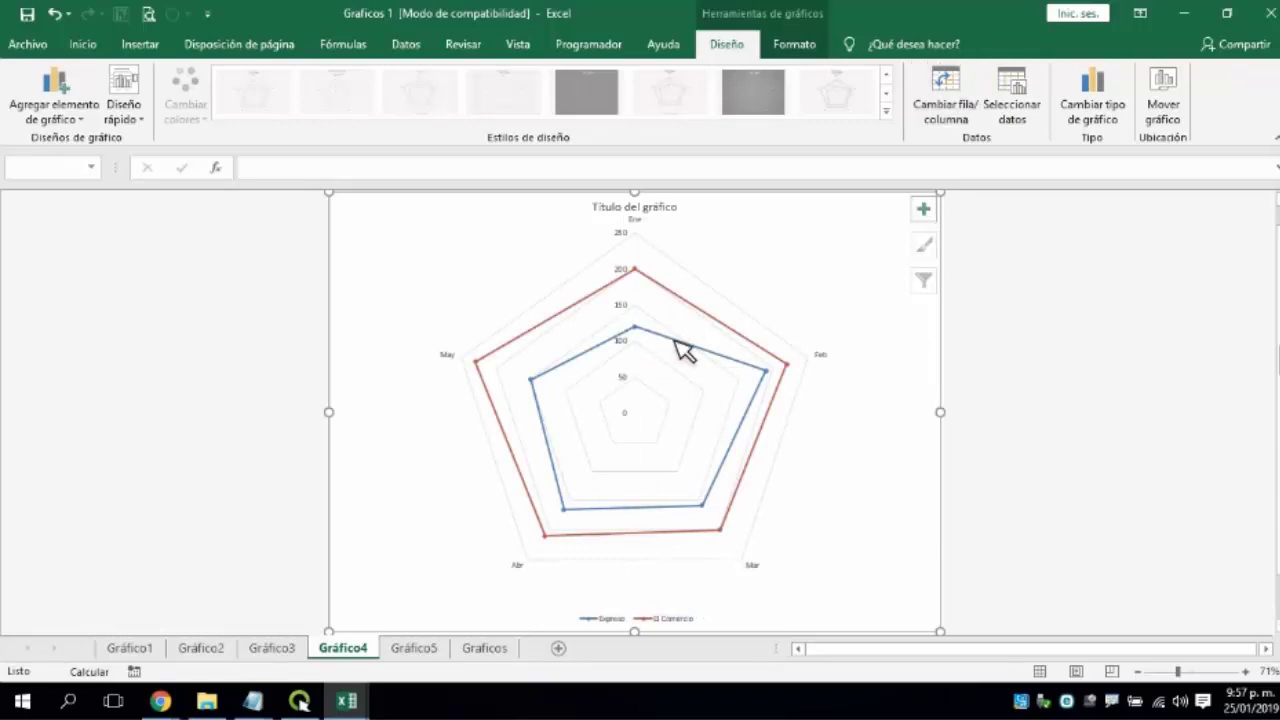
pyautogui.moveTo(683, 350)
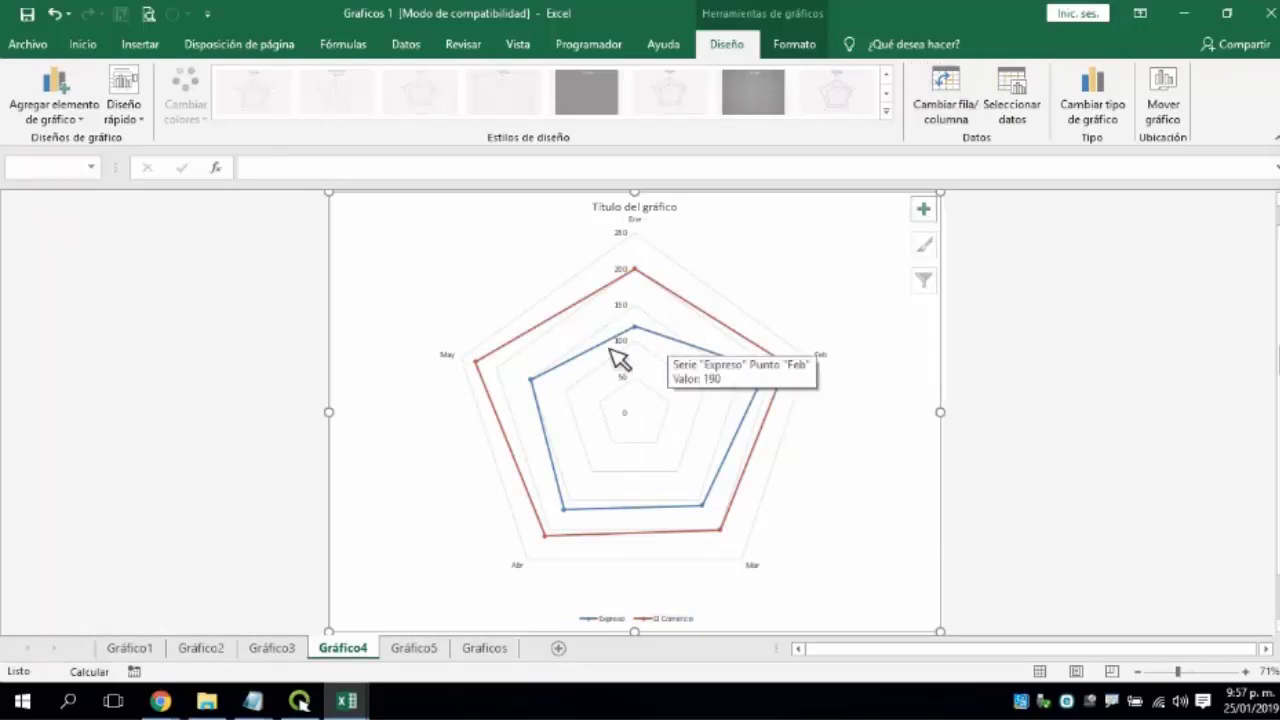
# Change the Gráfico5 column chart to the Radial con marcadores type.
pyautogui.click(425, 652)
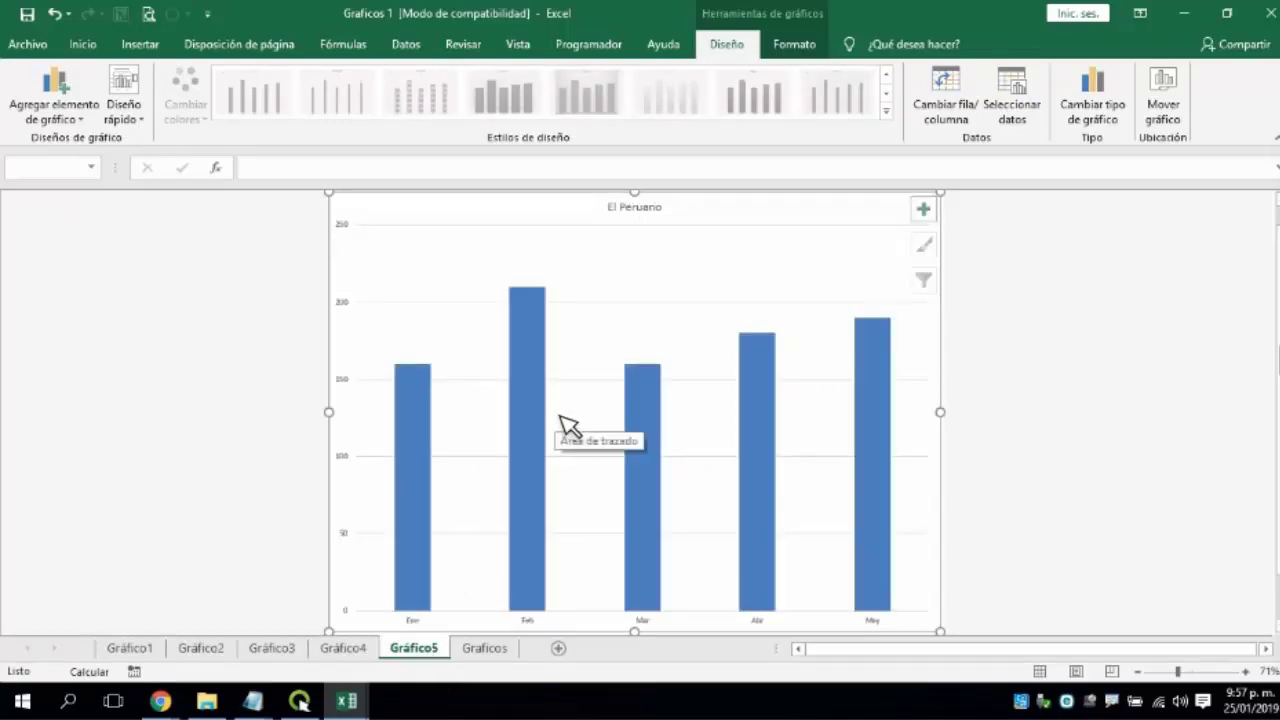
pyautogui.click(1092, 110)
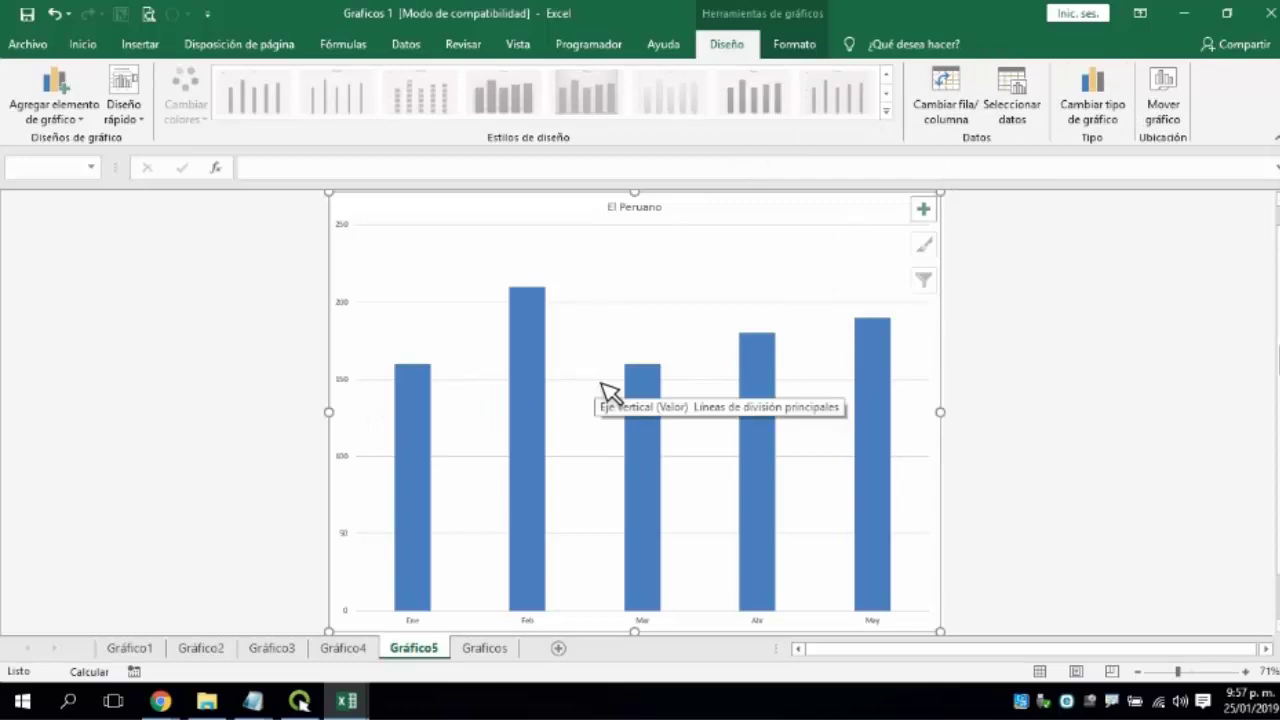
pyautogui.click(1088, 108)
pyautogui.click(441, 362)
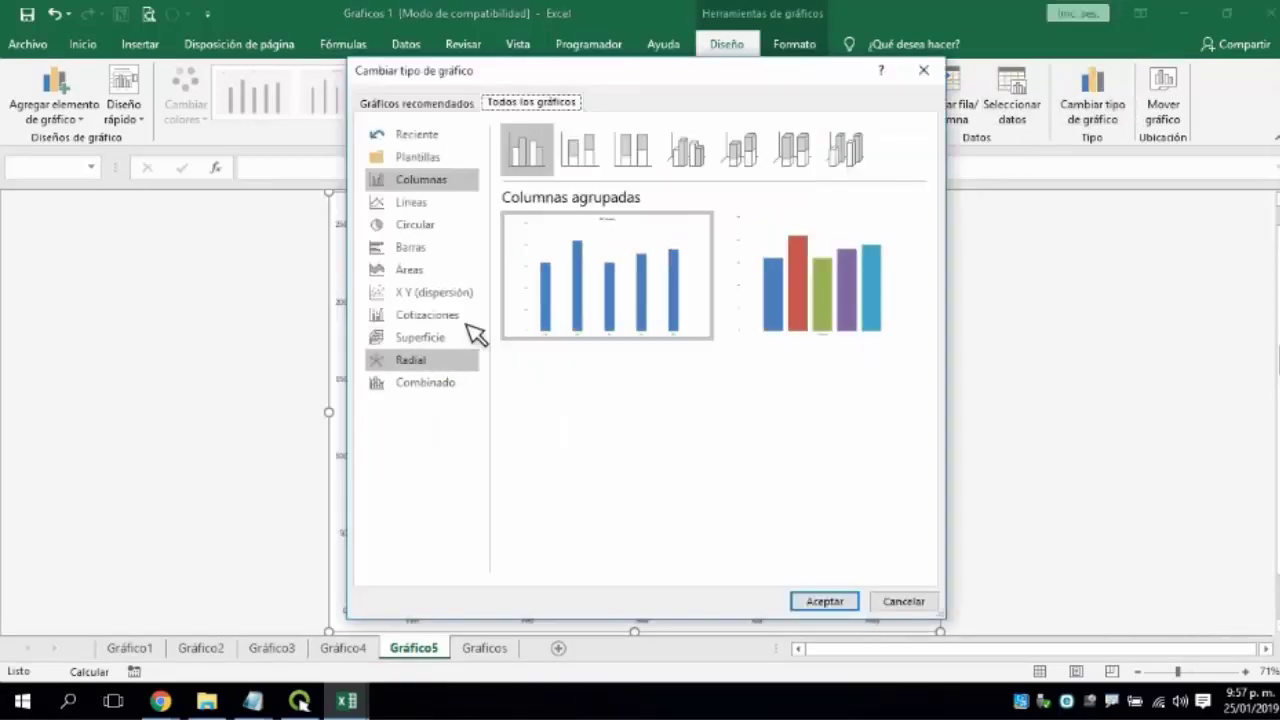
pyautogui.click(593, 152)
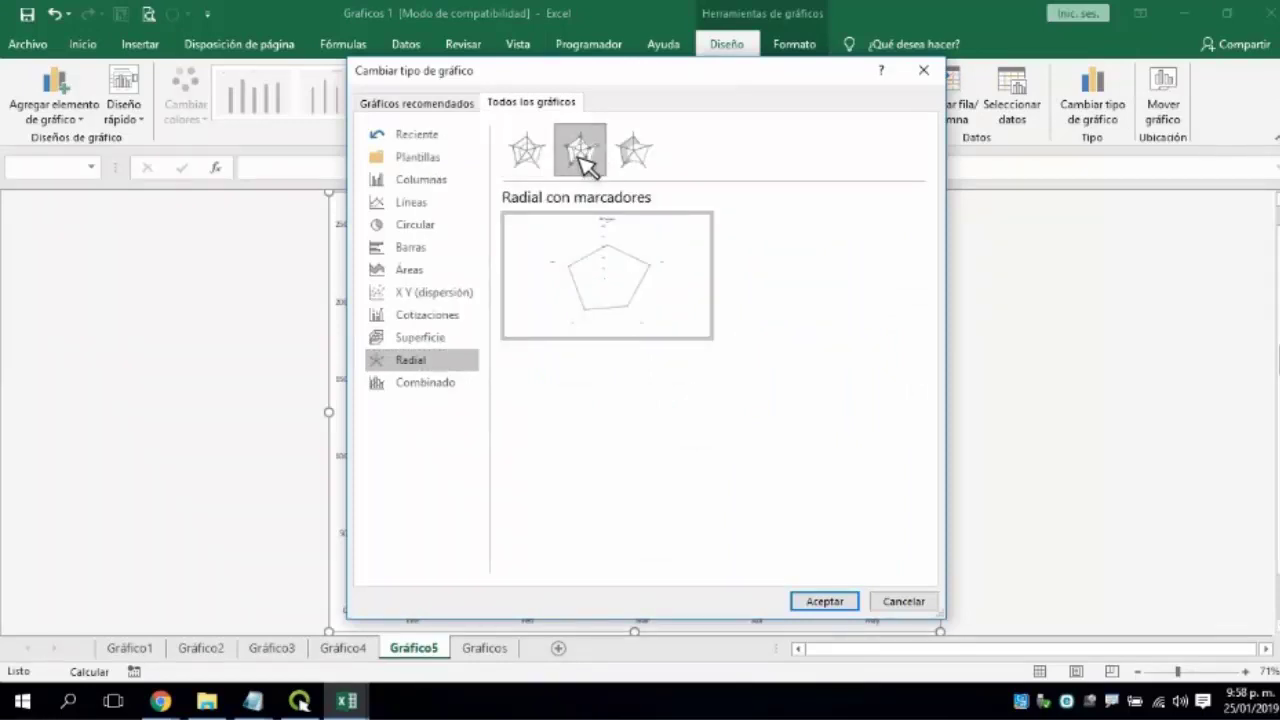
pyautogui.click(836, 605)
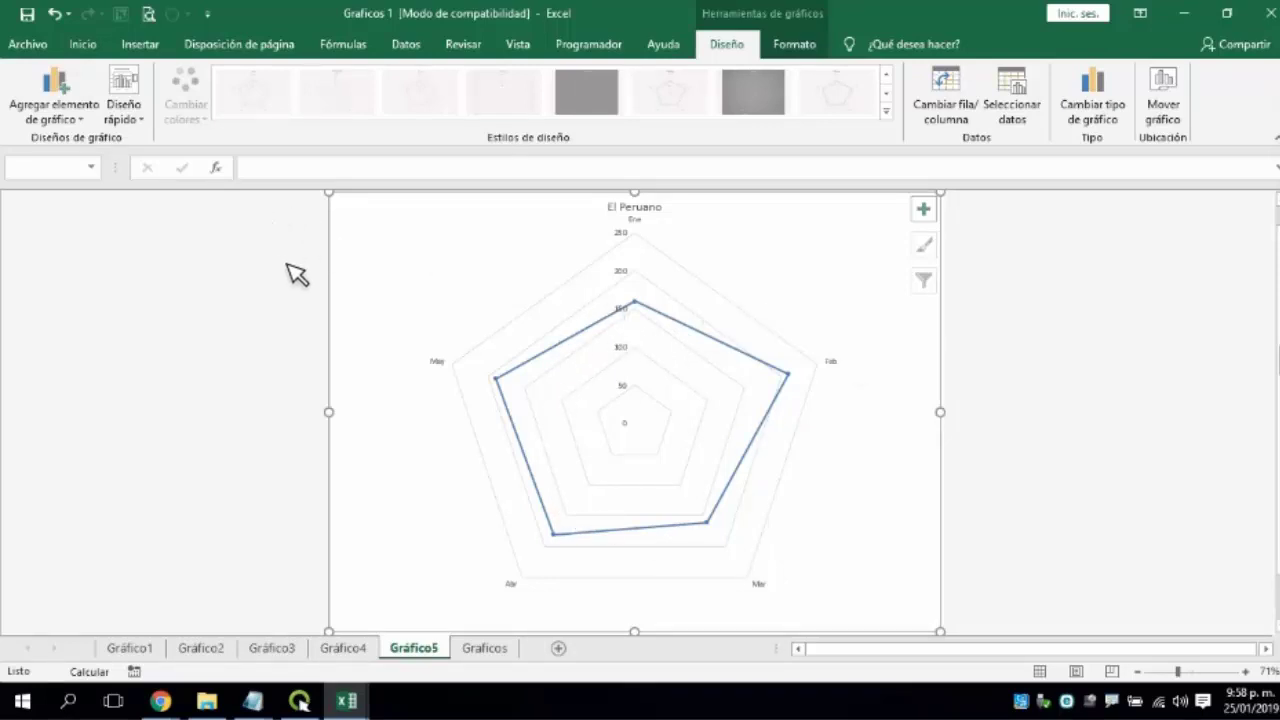
# Apply the quick layout with top legend and data labels to the Gráfico5 radial chart, then swap its rows and columns and swap them back.
pyautogui.click(141, 122)
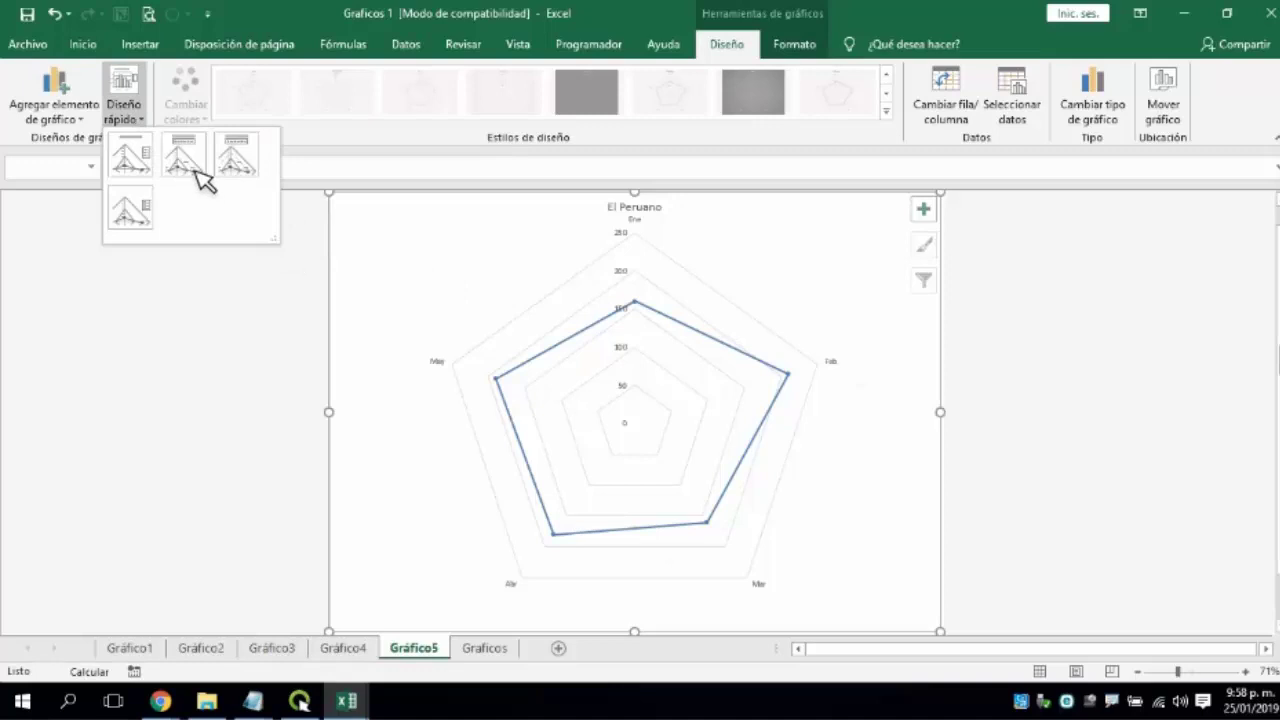
pyautogui.click(195, 172)
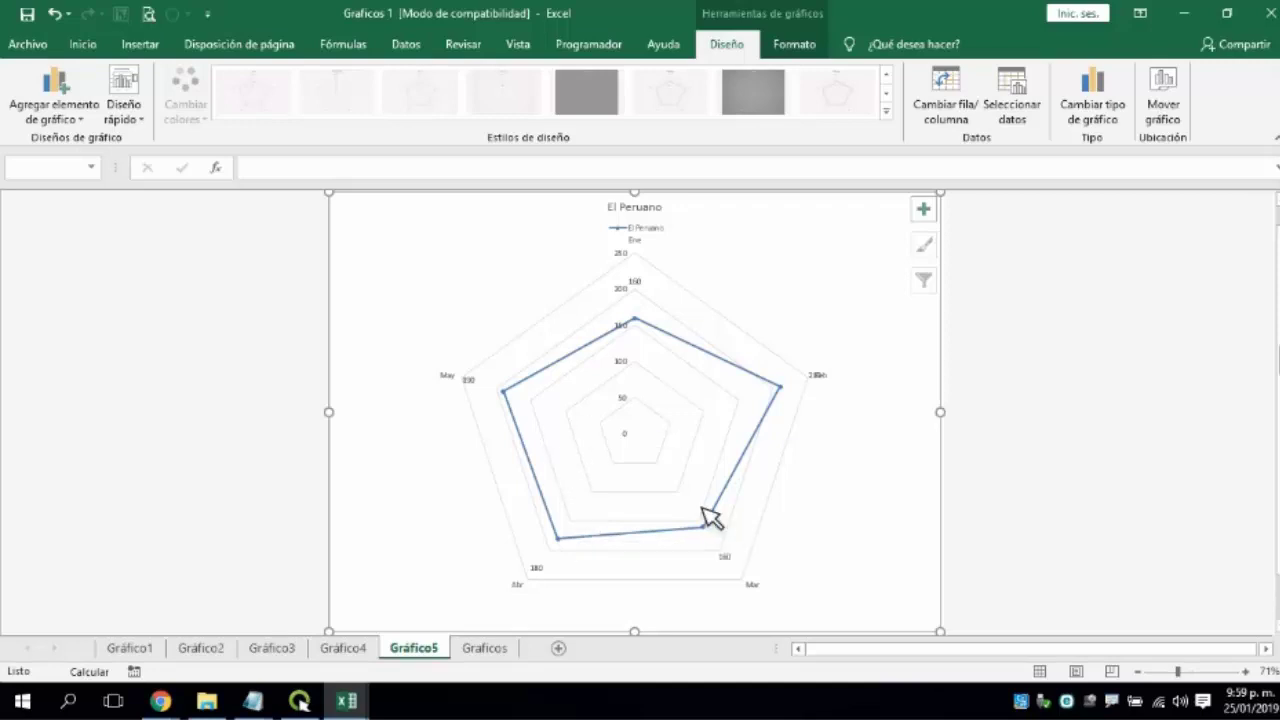
pyautogui.click(958, 102)
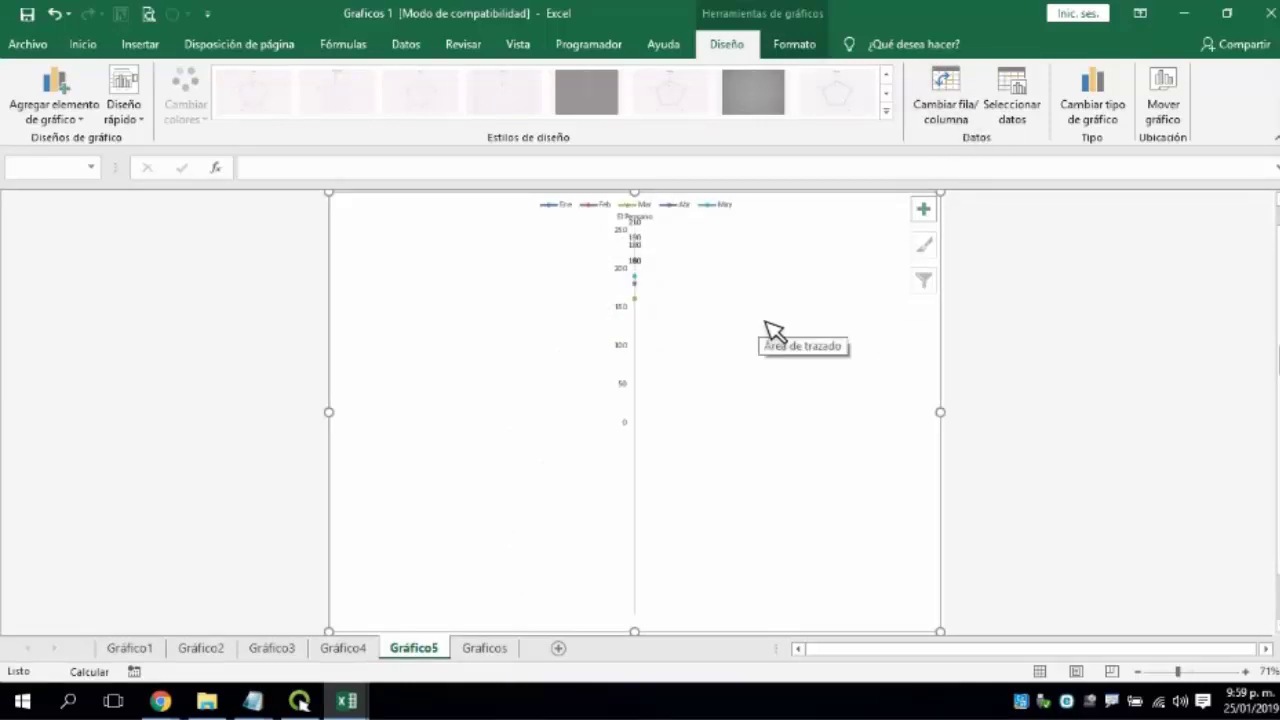
pyautogui.click(955, 104)
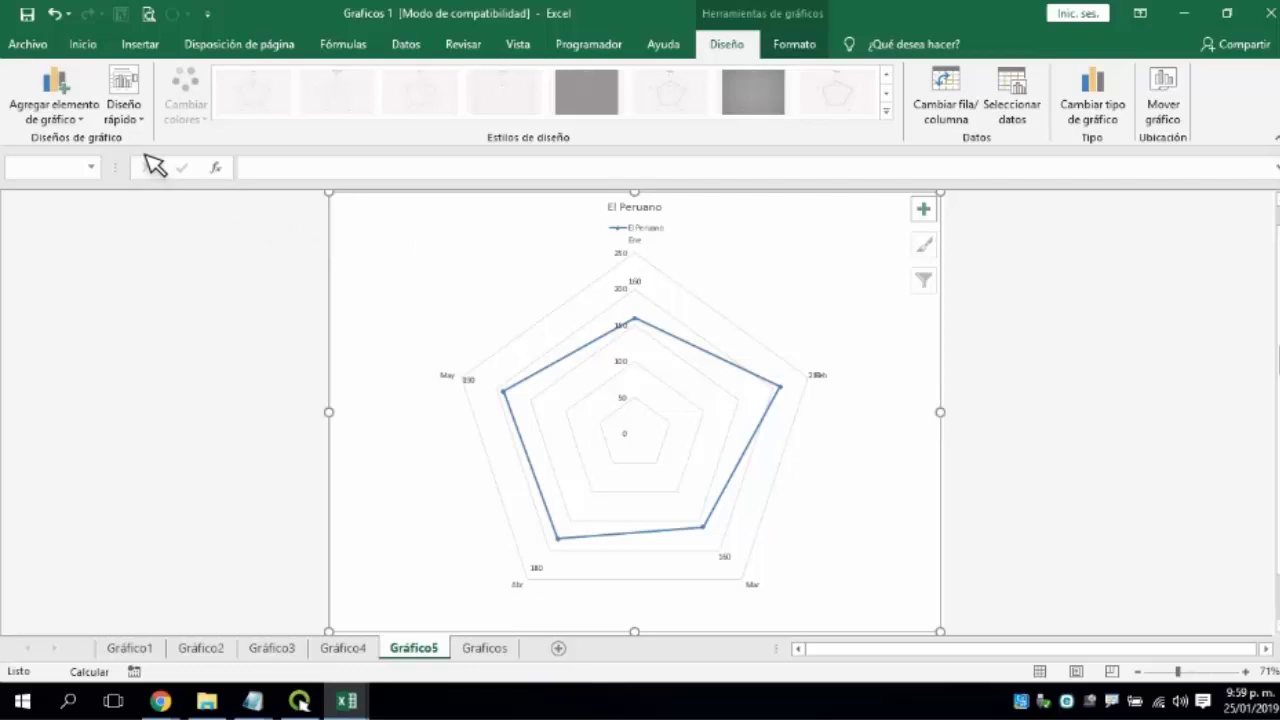
# Review the radial charts on the Gráfico1 to Gráfico5 sheets and compare them with the data table on the Graficos sheet.
pyautogui.click(140, 649)
pyautogui.click(206, 650)
pyautogui.hotkey('ctrl', 'pagedown')
pyautogui.hotkey('ctrl', 'pagedown')
pyautogui.hotkey('ctrl', 'pagedown')
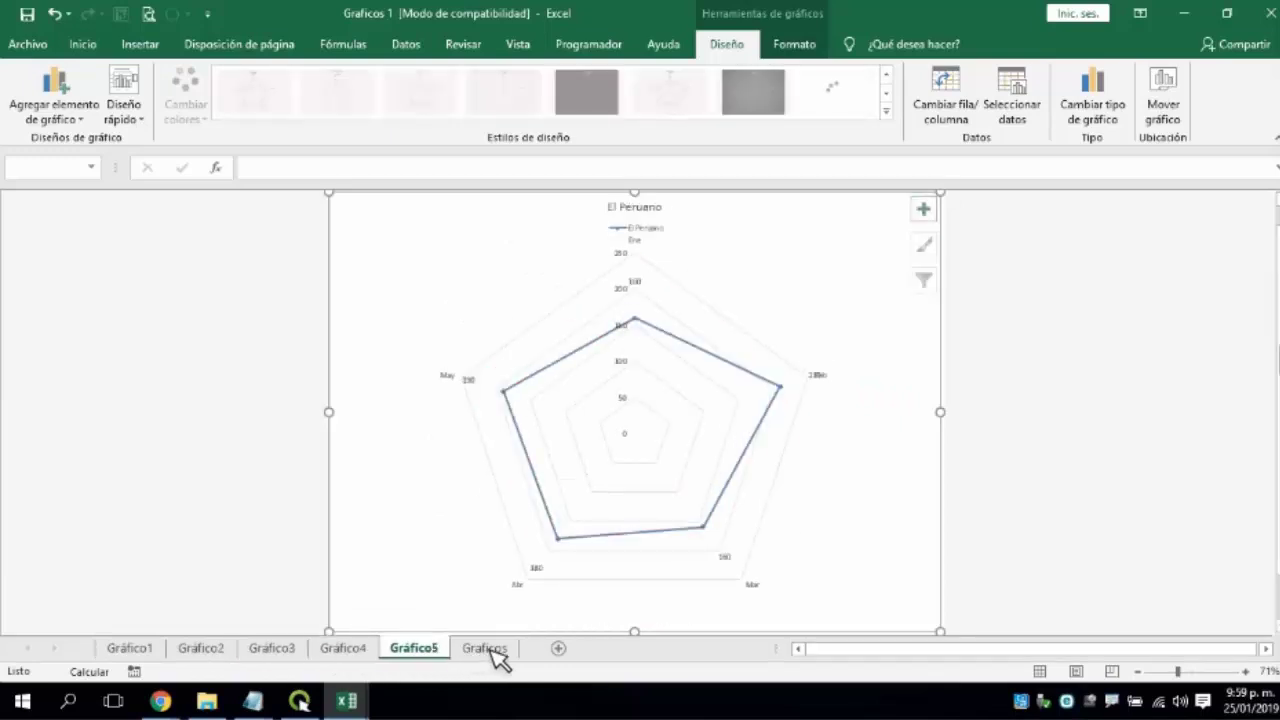
pyautogui.click(453, 655)
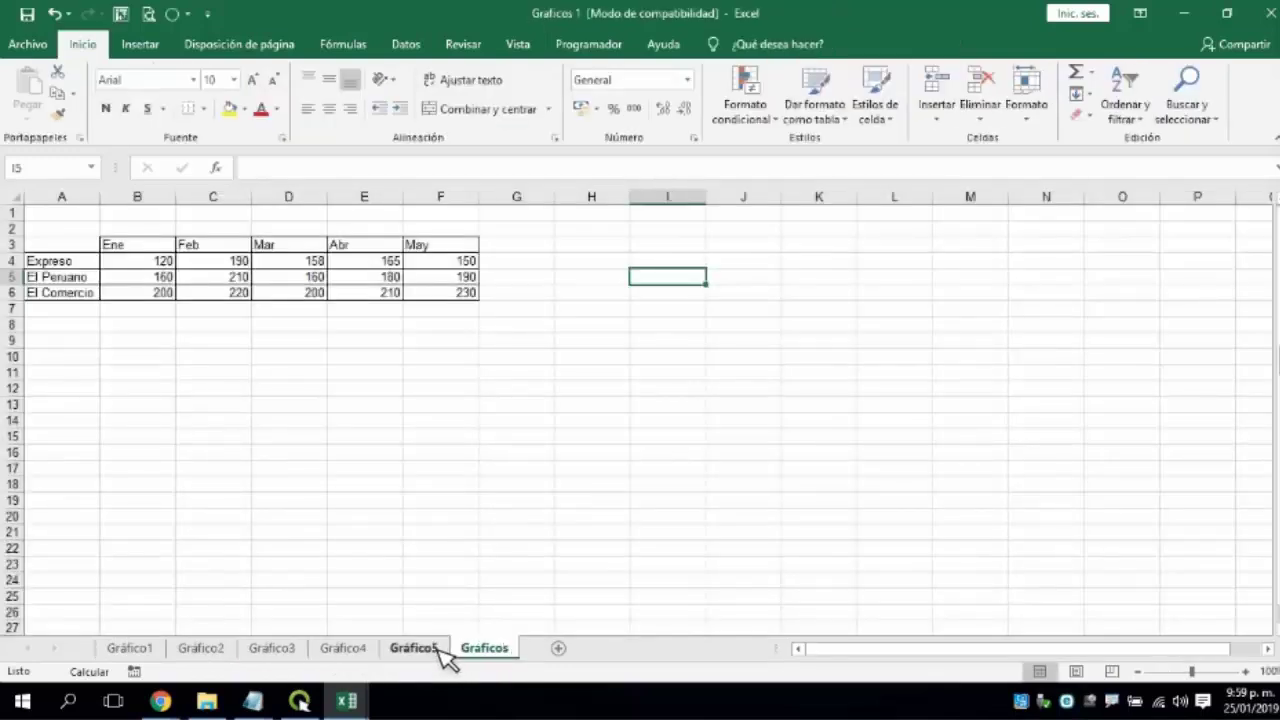
pyautogui.click(410, 655)
pyautogui.click(352, 656)
pyautogui.click(271, 651)
pyautogui.click(205, 652)
pyautogui.click(160, 655)
pyautogui.click(222, 655)
pyautogui.click(271, 651)
pyautogui.click(350, 654)
pyautogui.click(414, 655)
pyautogui.click(352, 652)
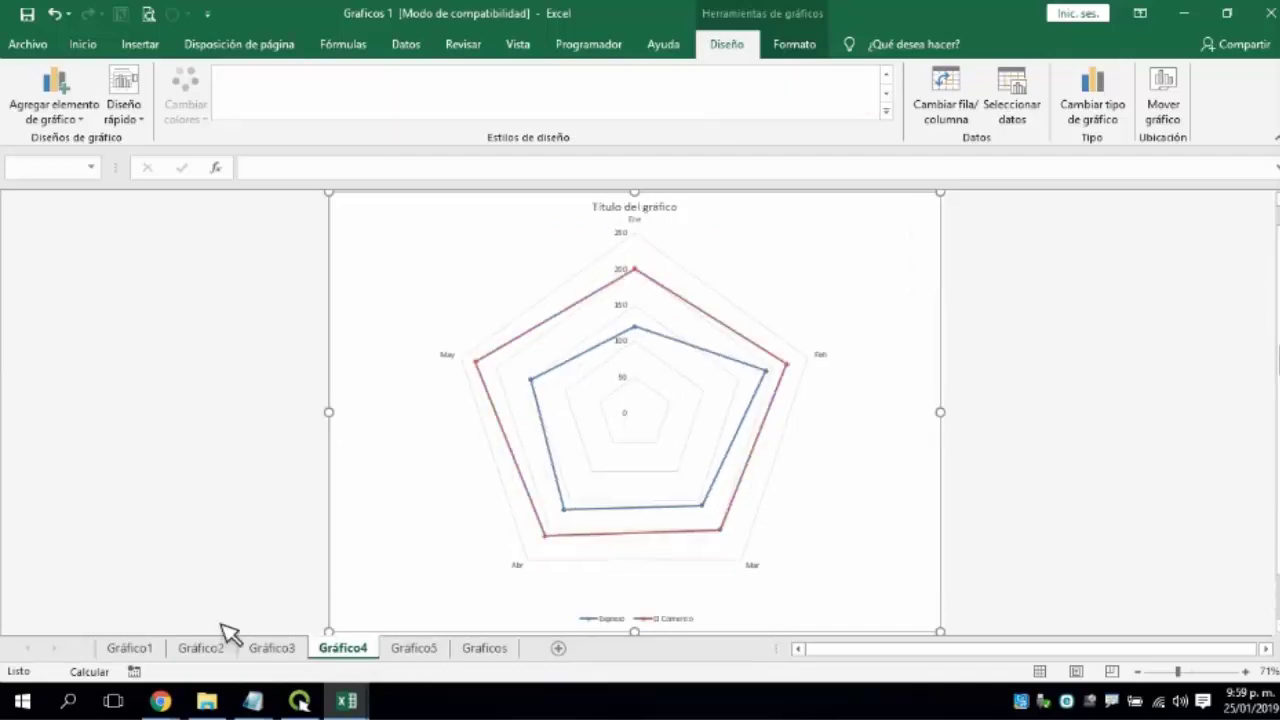
pyautogui.click(268, 640)
pyautogui.click(185, 650)
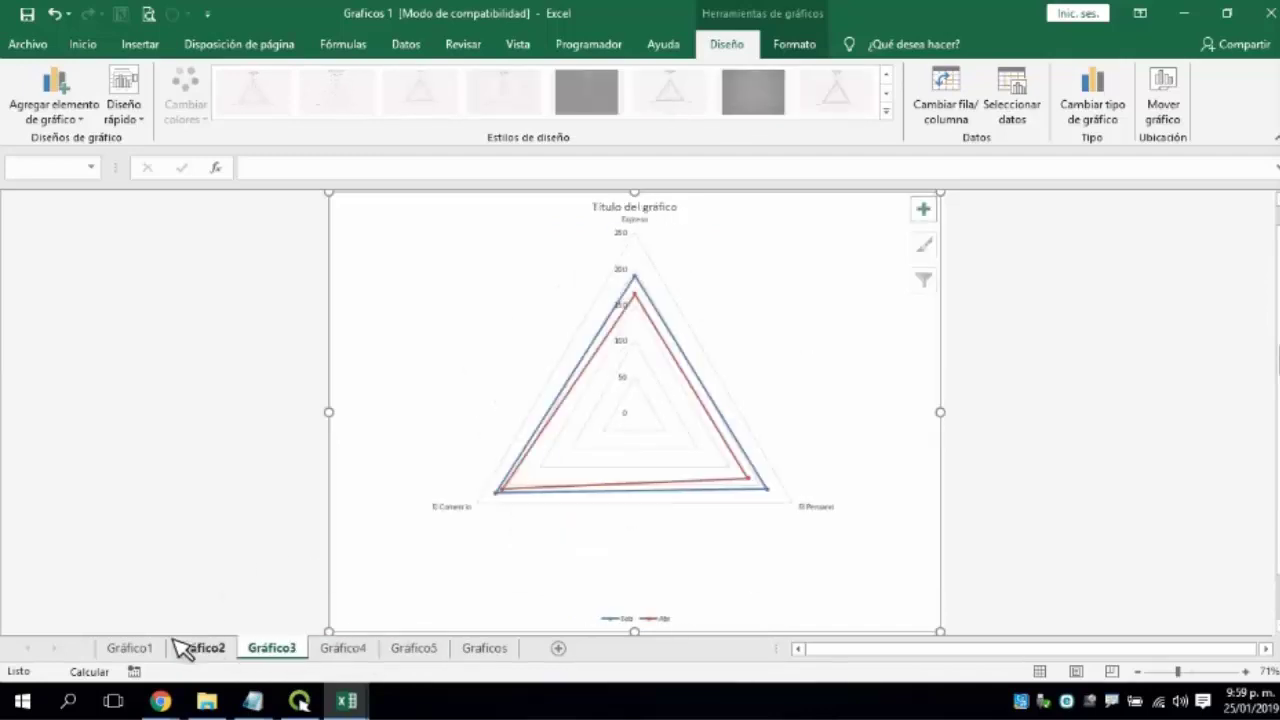
pyautogui.click(157, 655)
pyautogui.click(226, 653)
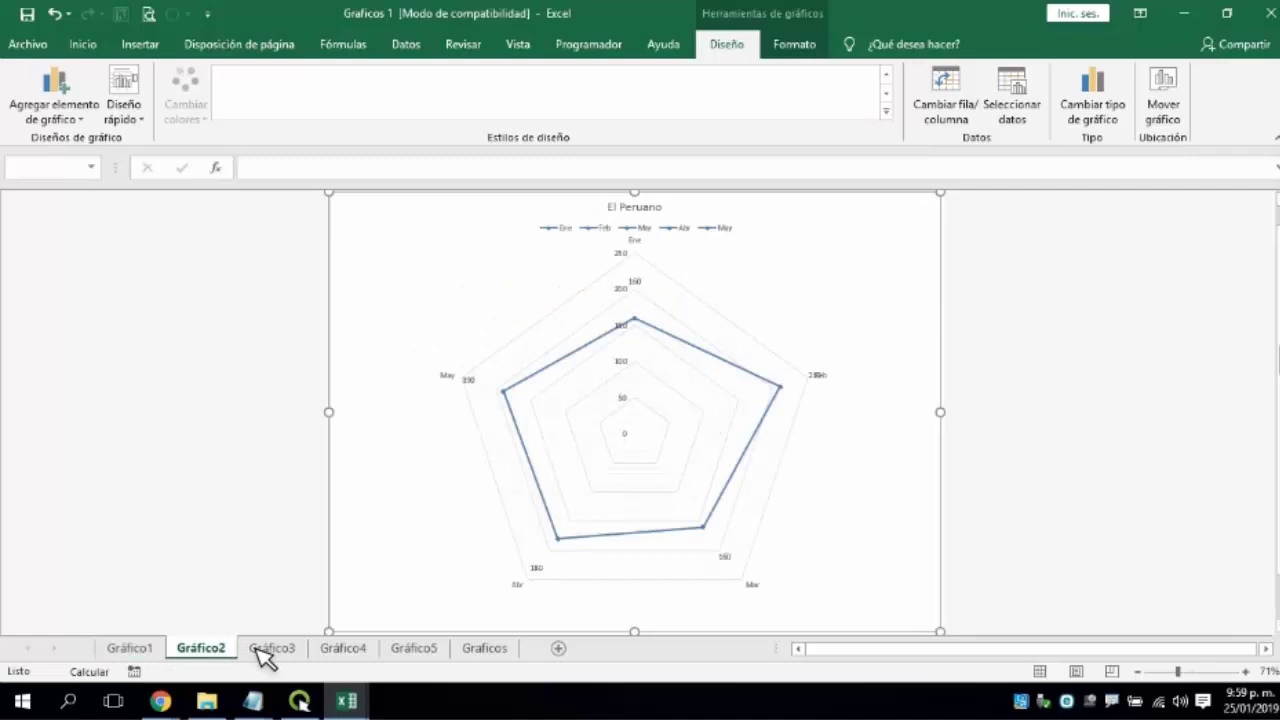
pyautogui.click(272, 652)
pyautogui.click(372, 652)
pyautogui.click(412, 651)
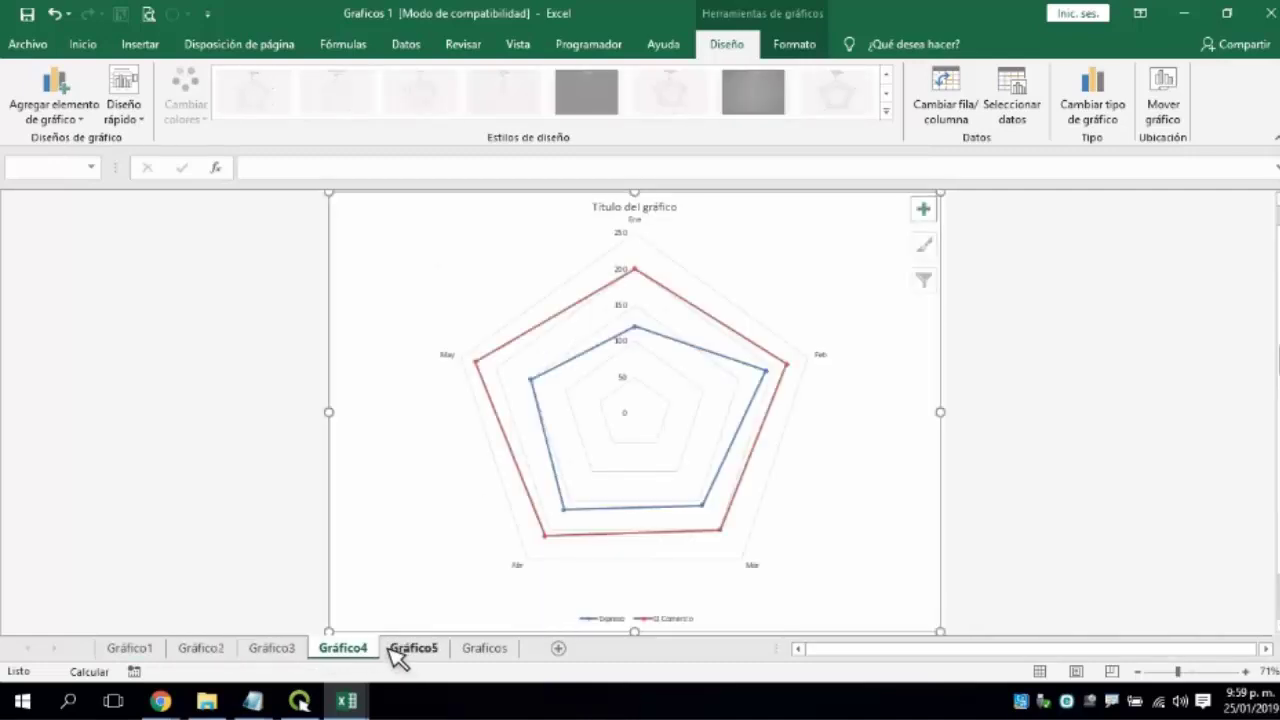
pyautogui.click(343, 652)
pyautogui.click(275, 652)
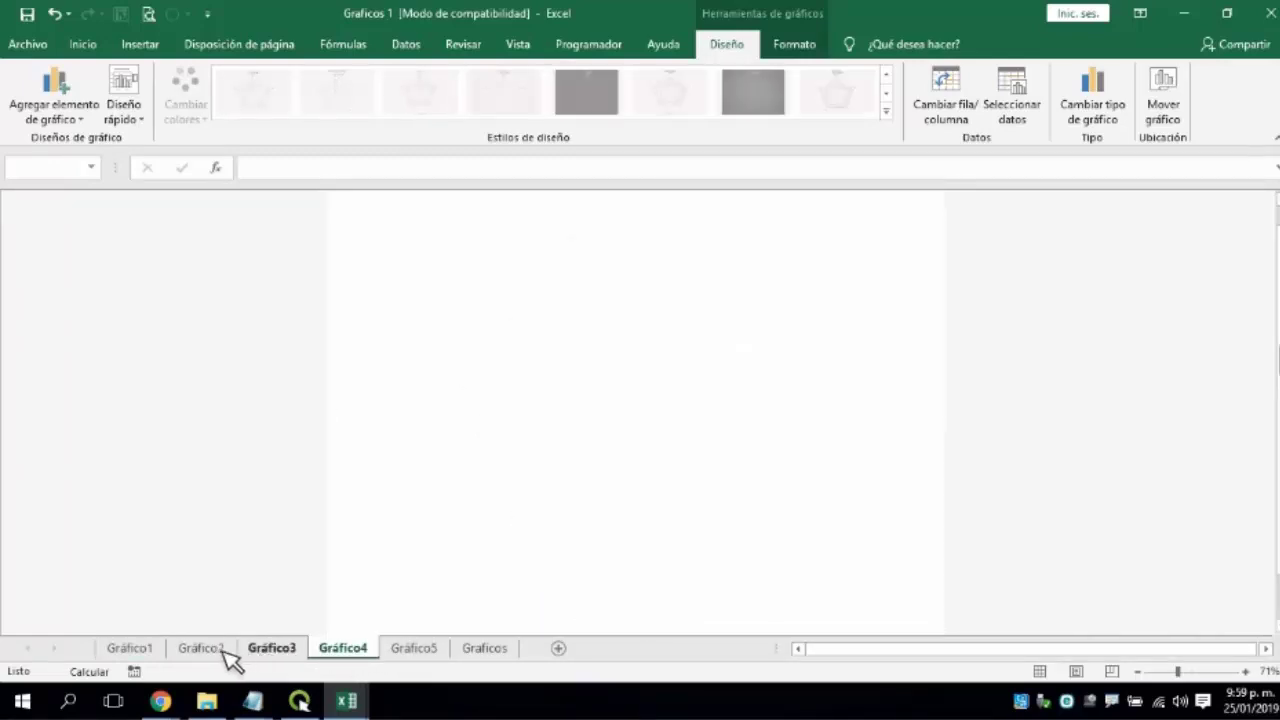
pyautogui.click(221, 652)
pyautogui.click(155, 651)
pyautogui.click(208, 652)
pyautogui.click(318, 652)
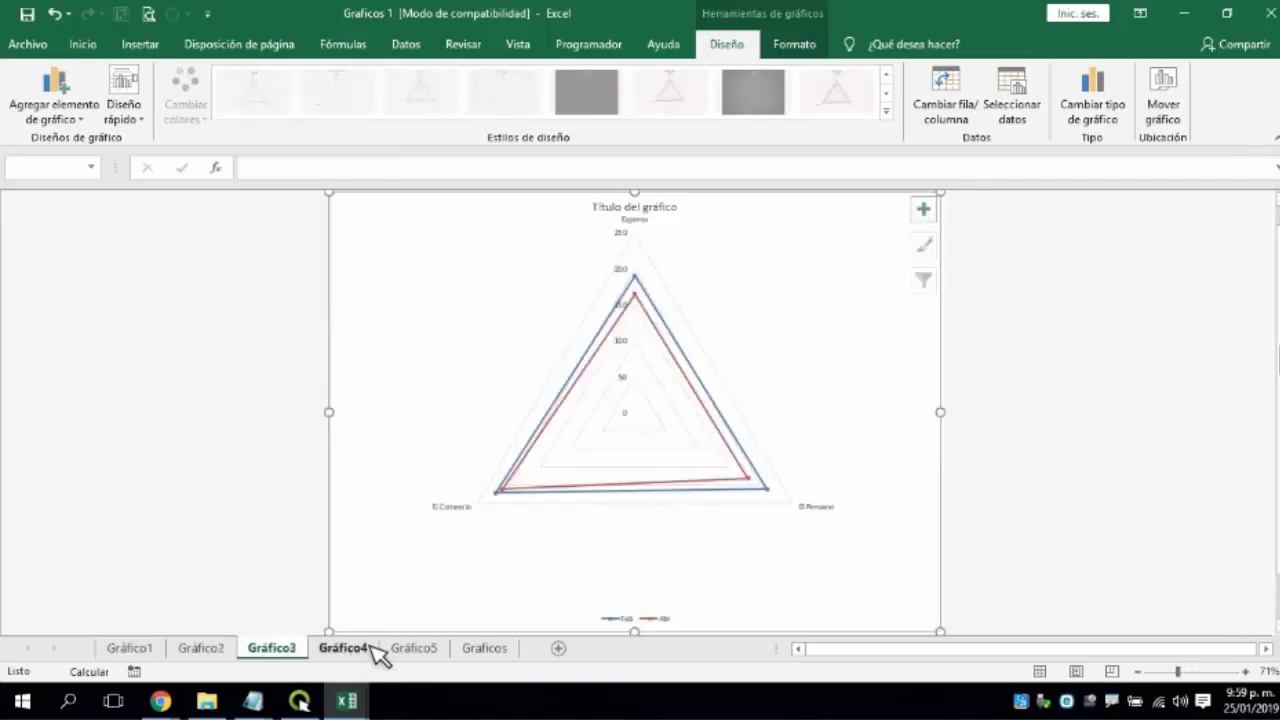
pyautogui.click(372, 655)
pyautogui.click(400, 650)
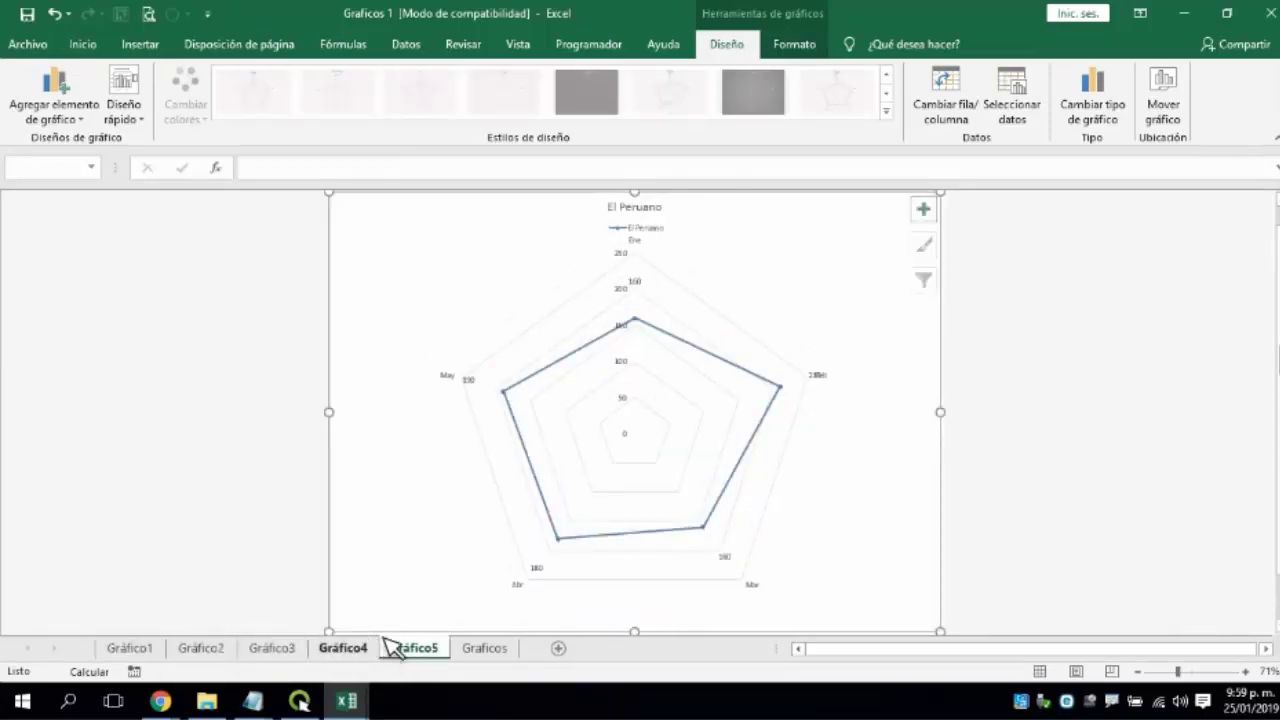
pyautogui.click(470, 660)
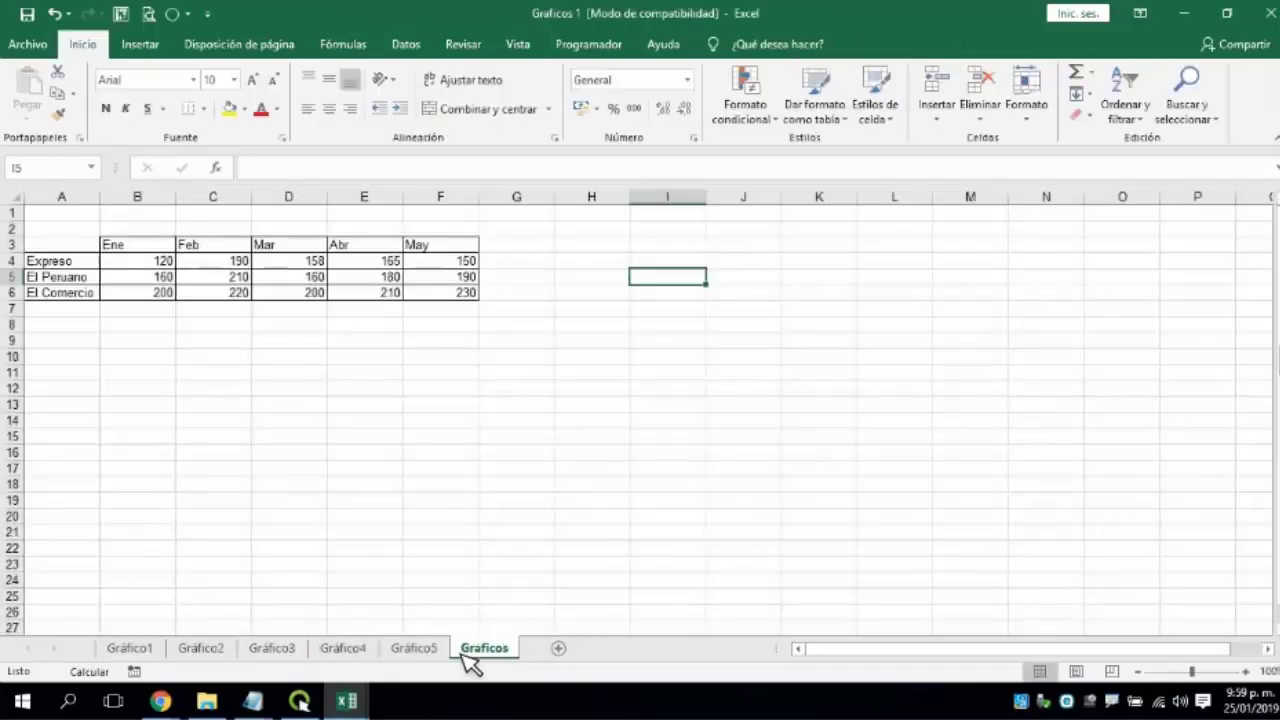
# From the Gráfico1 sheet, convert the Graficos 1 workbook out of compatibility mode to the current file format and reopen it.
pyautogui.click(343, 660)
pyautogui.click(150, 651)
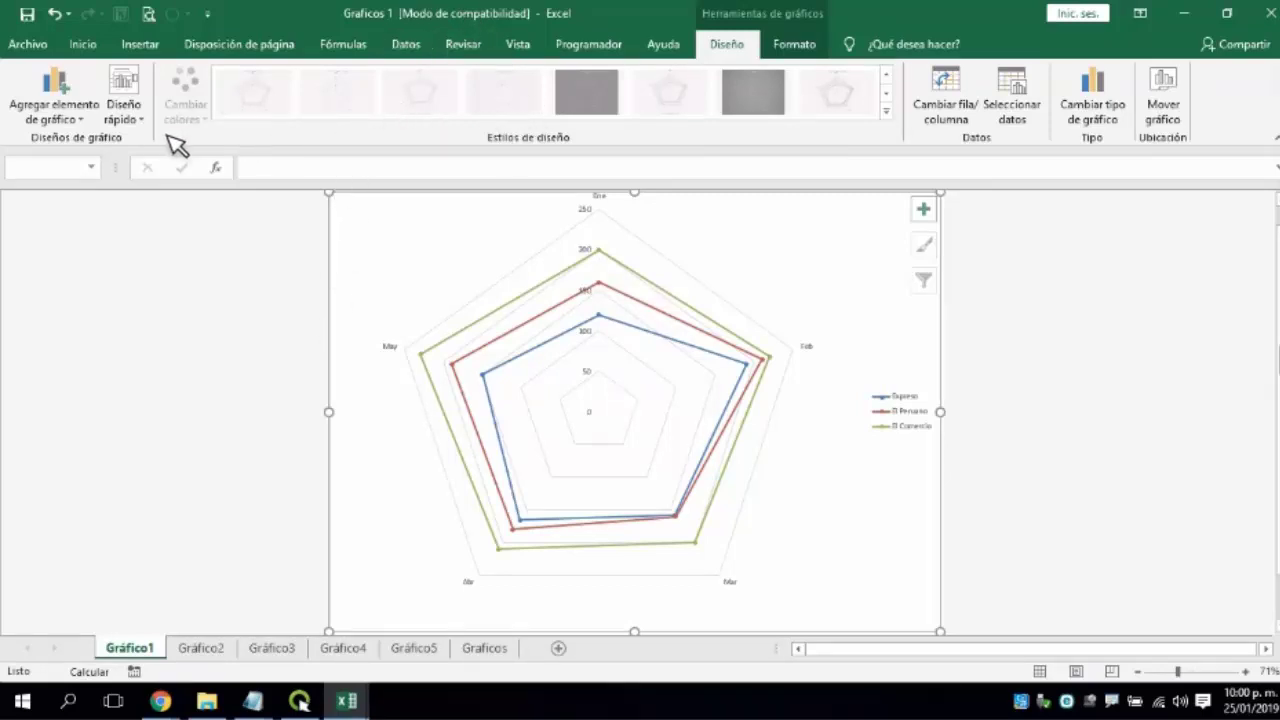
pyautogui.click(27, 44)
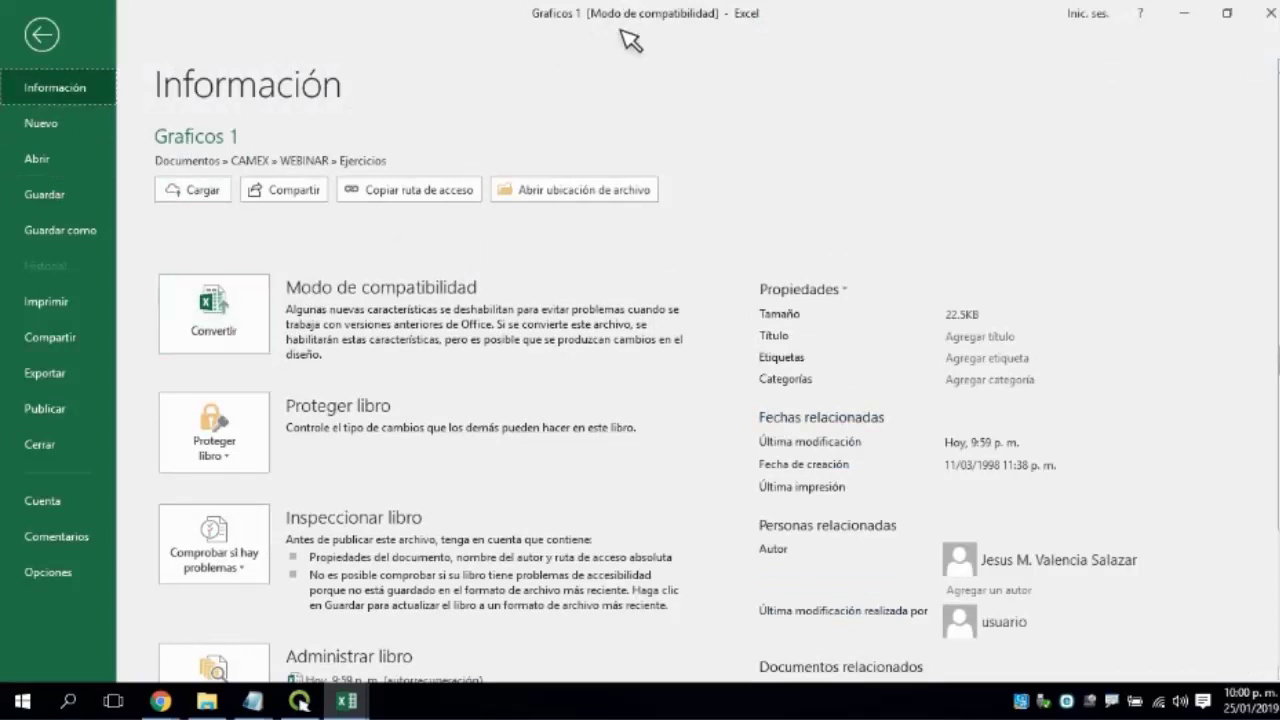
pyautogui.click(240, 325)
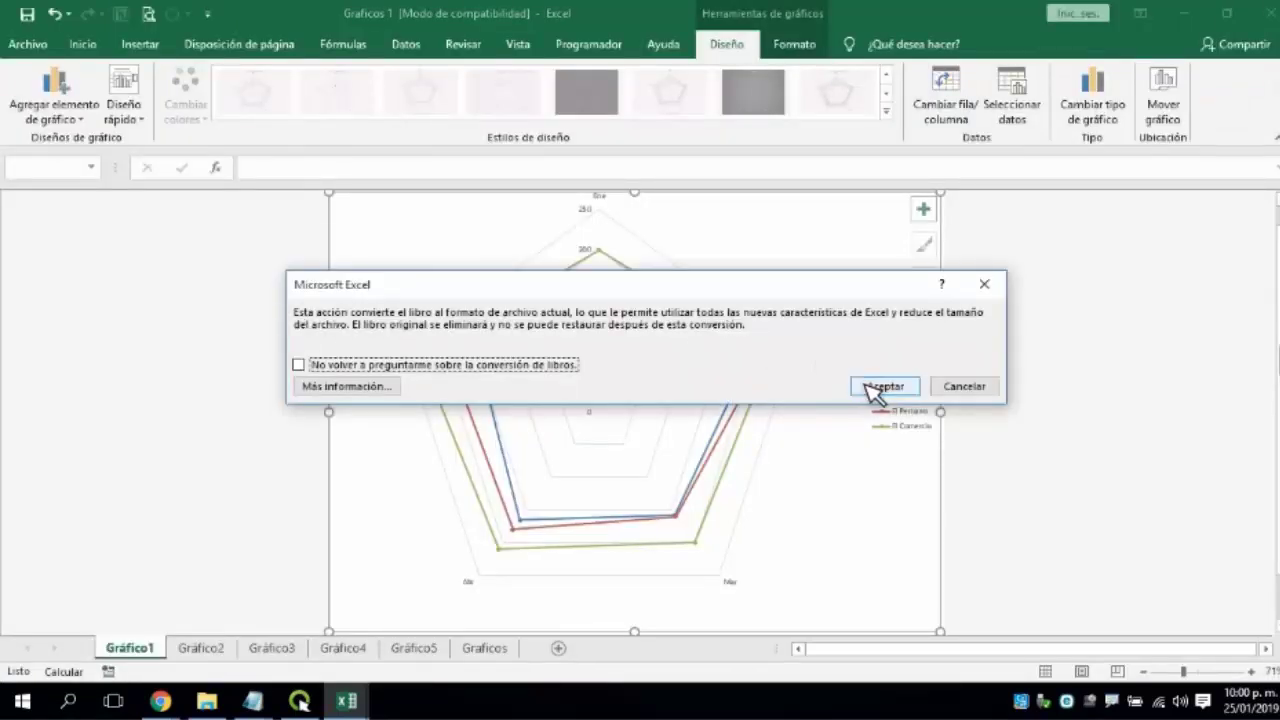
pyautogui.click(884, 388)
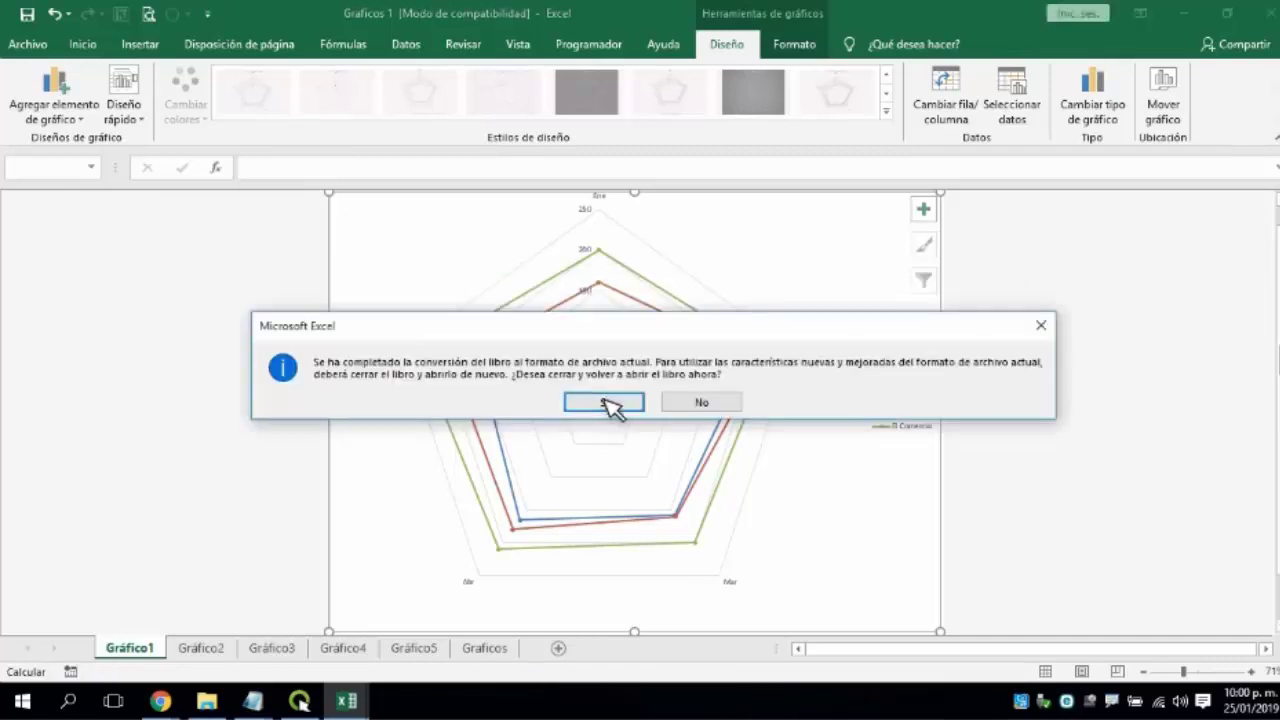
pyautogui.click(605, 402)
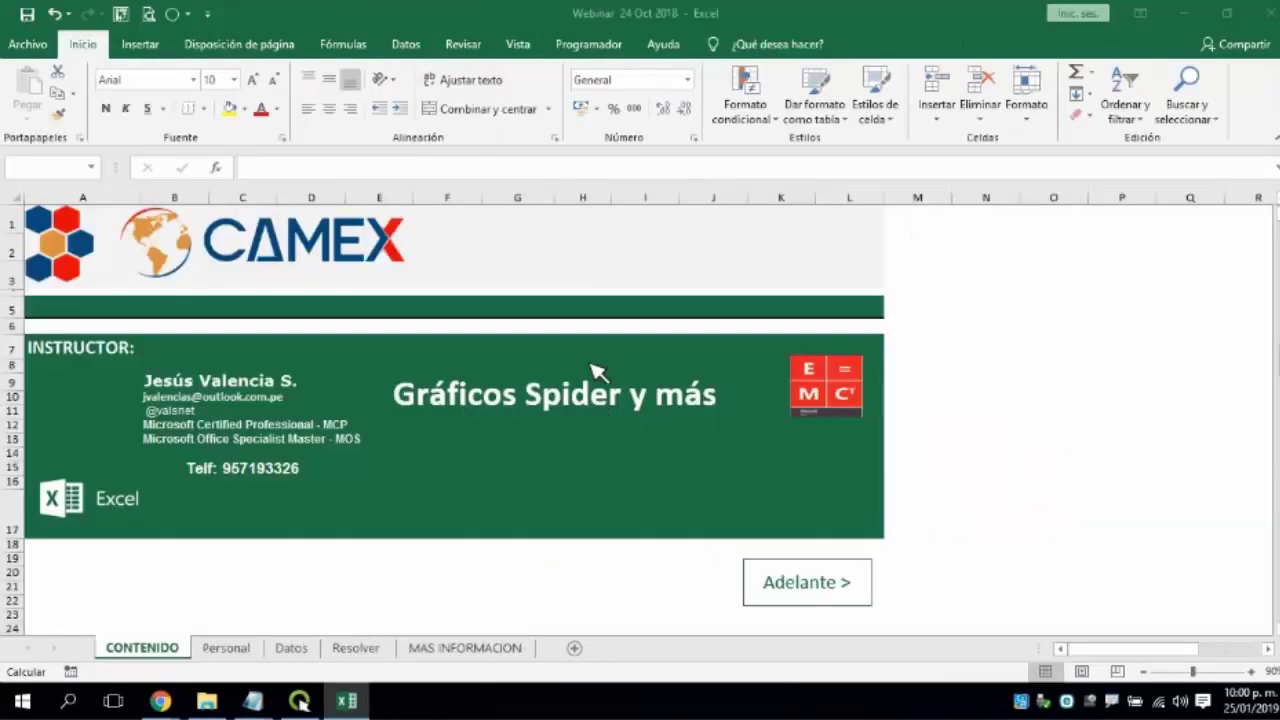
# Try the blue-green multicolour palette, the fourth chart style and the red monochrome palette on the Gráfico1 radial chart.
pyautogui.click(190, 122)
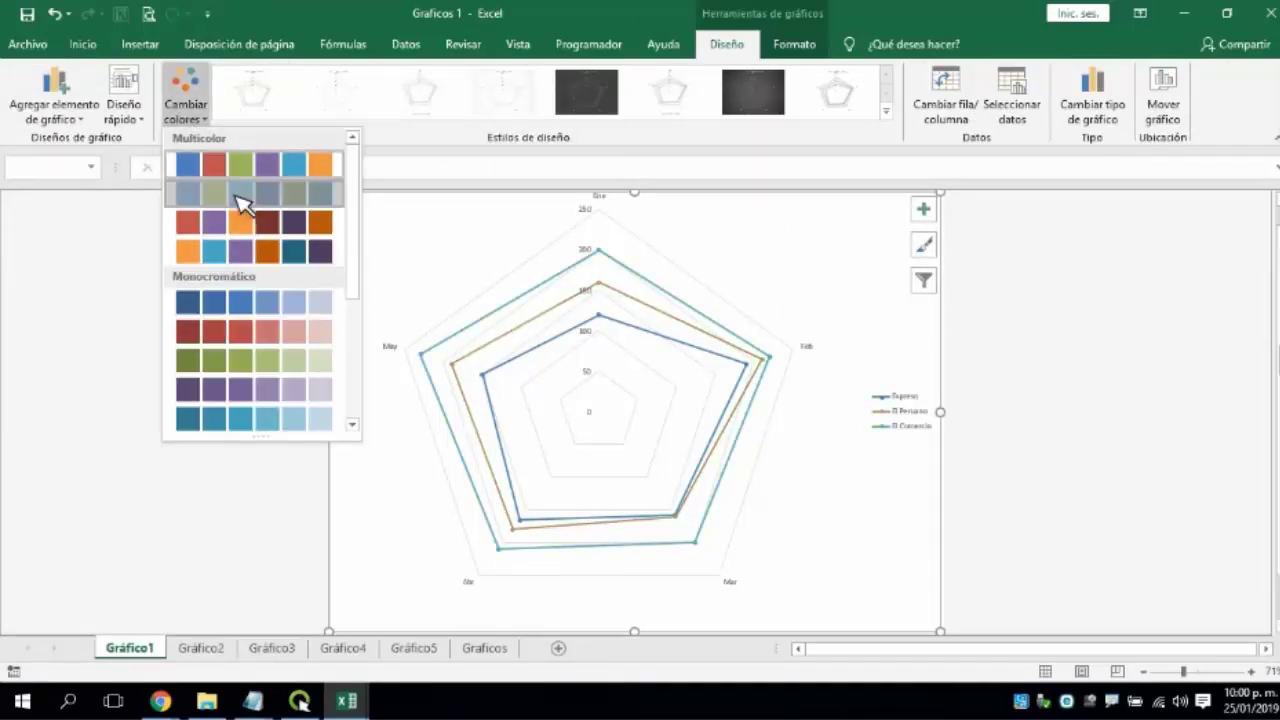
pyautogui.click(240, 200)
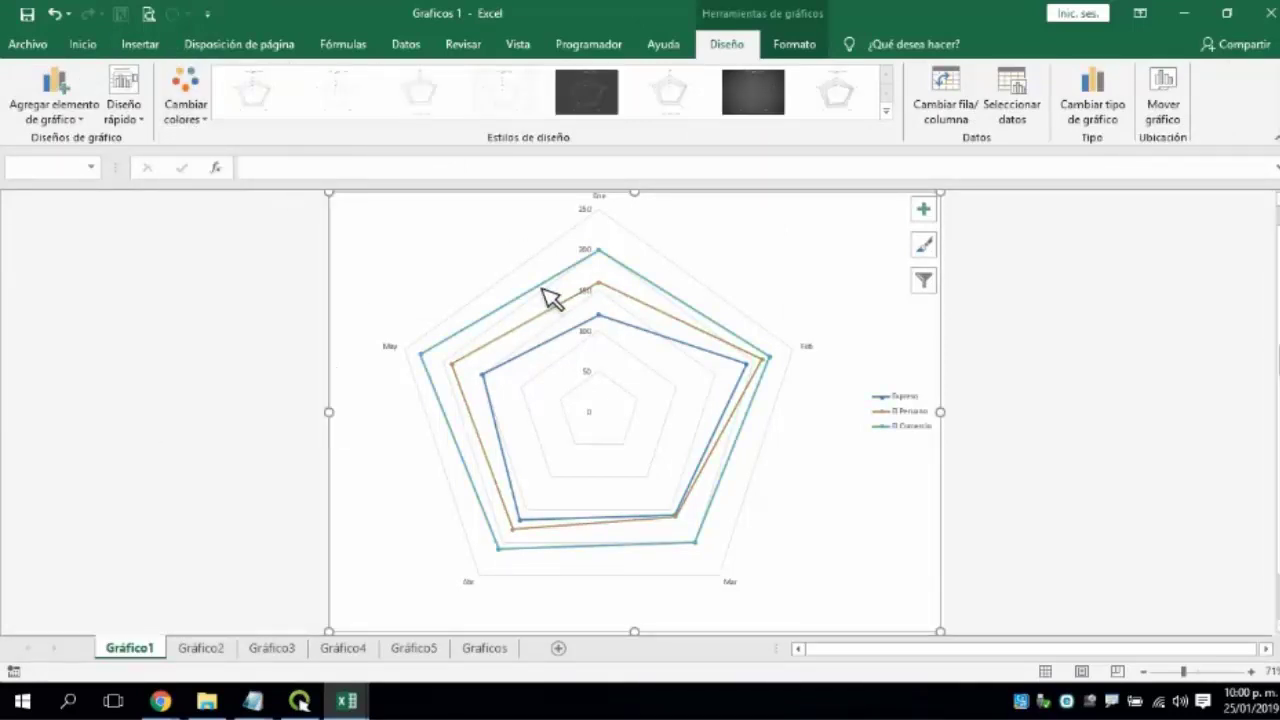
pyautogui.click(521, 108)
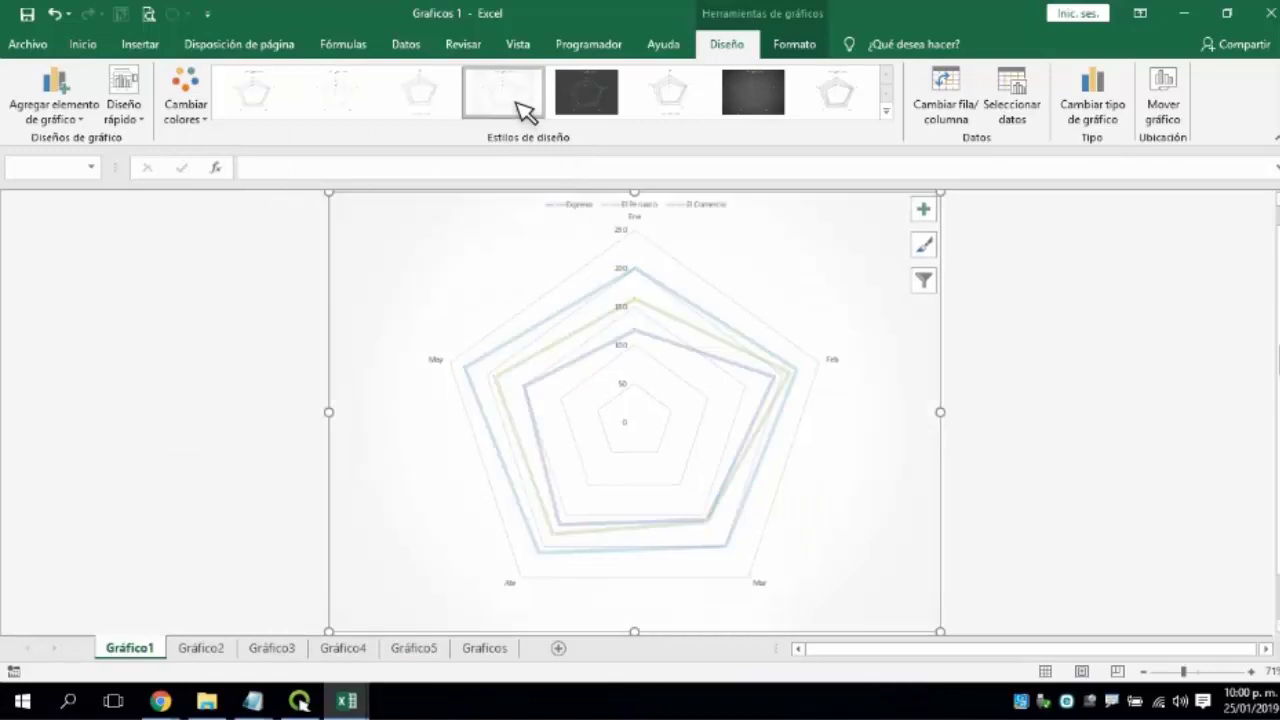
pyautogui.click(187, 120)
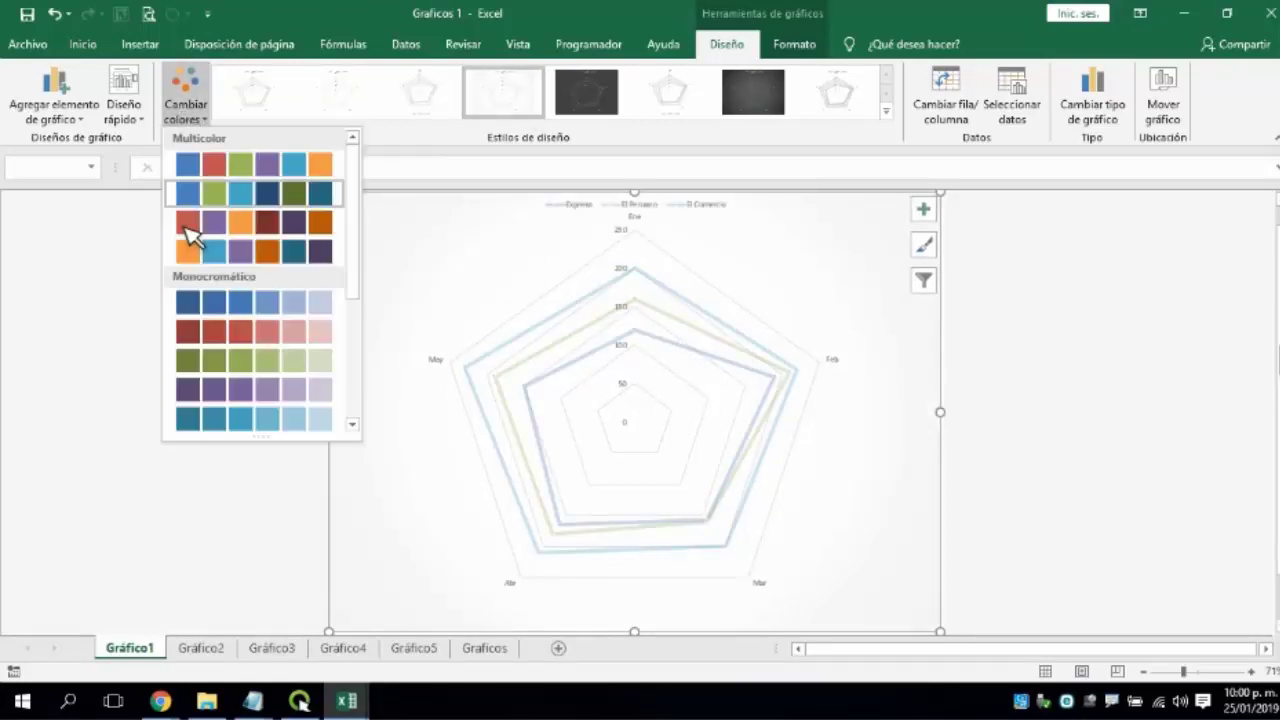
pyautogui.click(207, 338)
# Apply the red, purple and orange multicolour palette to the Gráfico1 chart, try the dark seventh style and settle on the white sixth style.
pyautogui.click(198, 117)
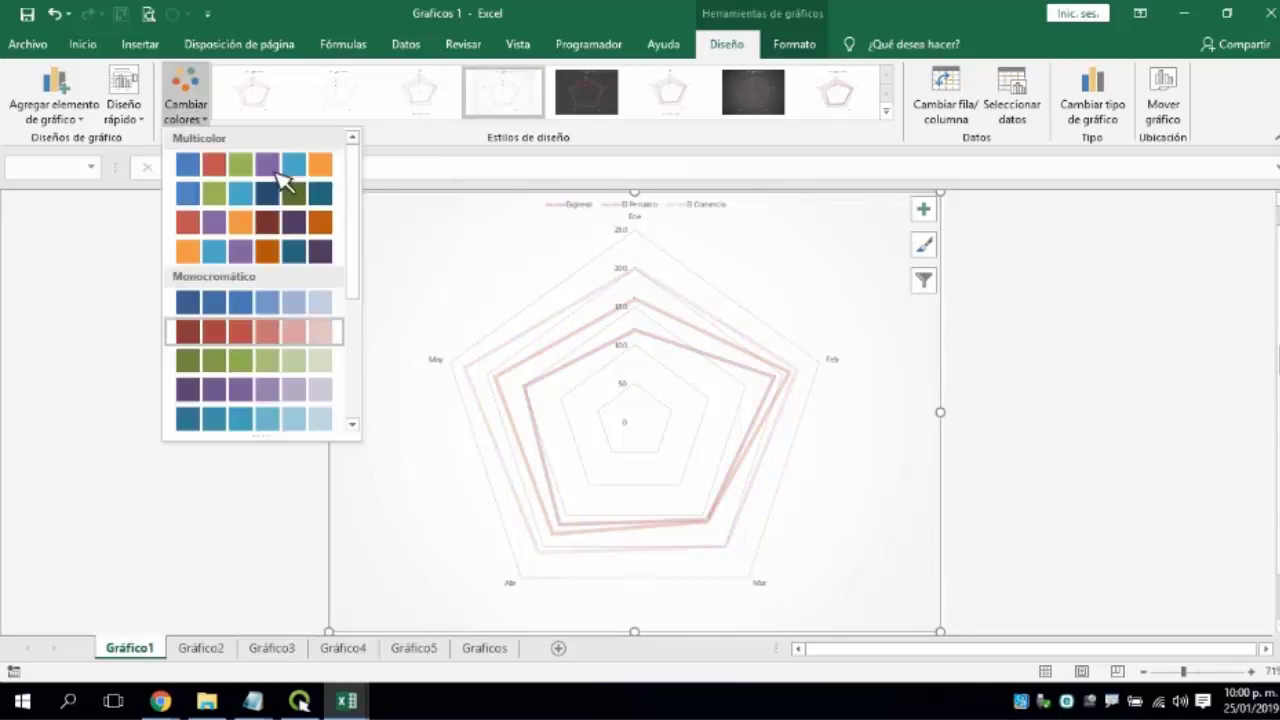
pyautogui.click(320, 220)
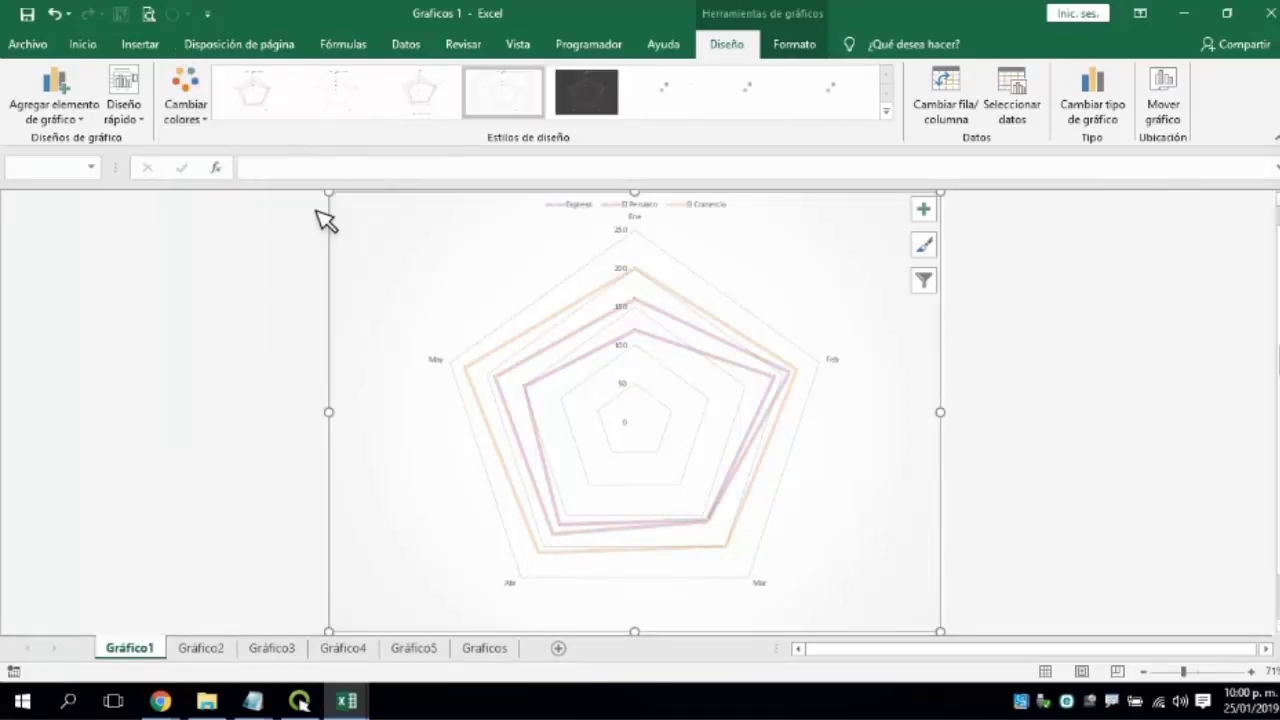
pyautogui.click(755, 95)
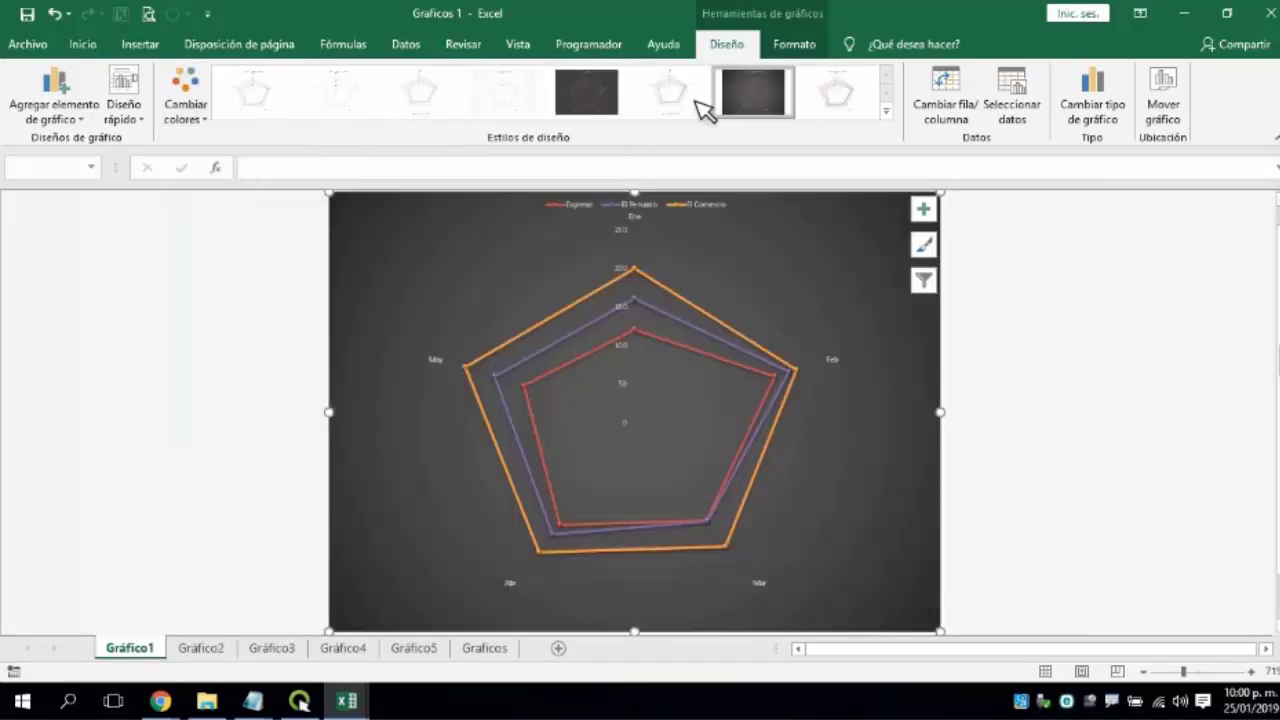
pyautogui.click(684, 108)
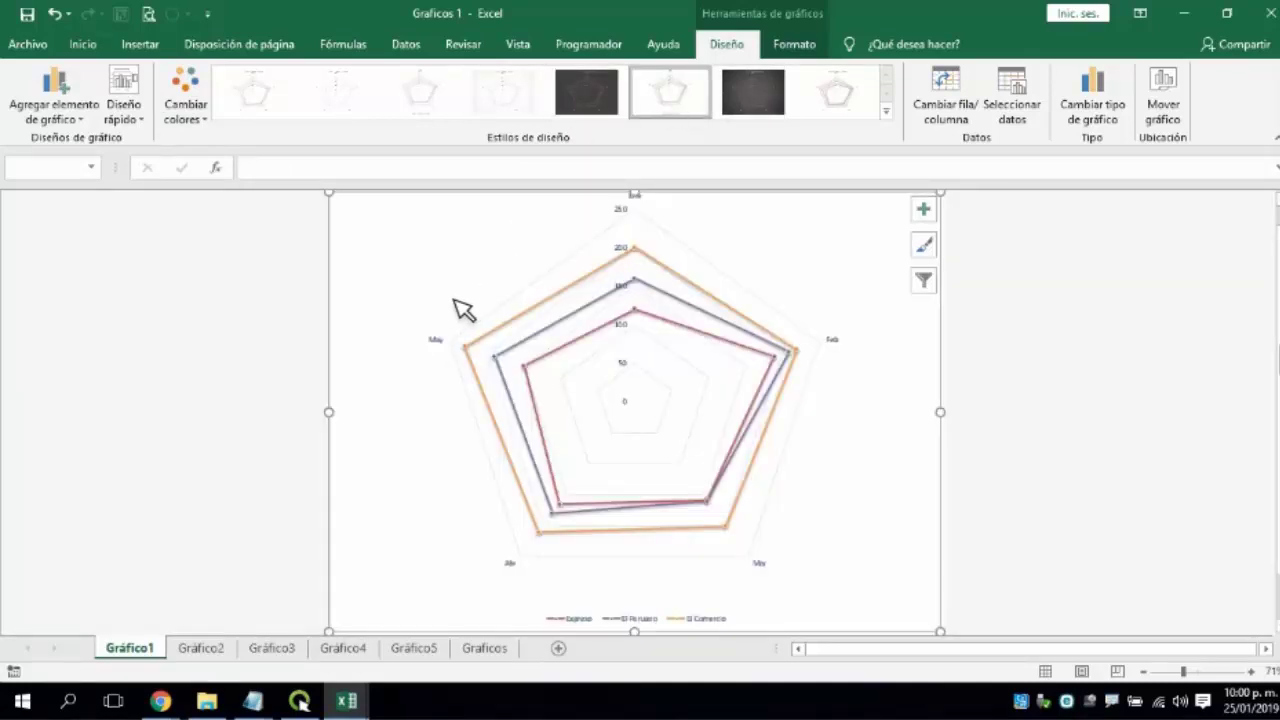
# Show the ClickMeeting panel, bring the Webinar 24 Oct 2018 workbook to the front and display the open Chrome windows.
pyautogui.click(302, 702)
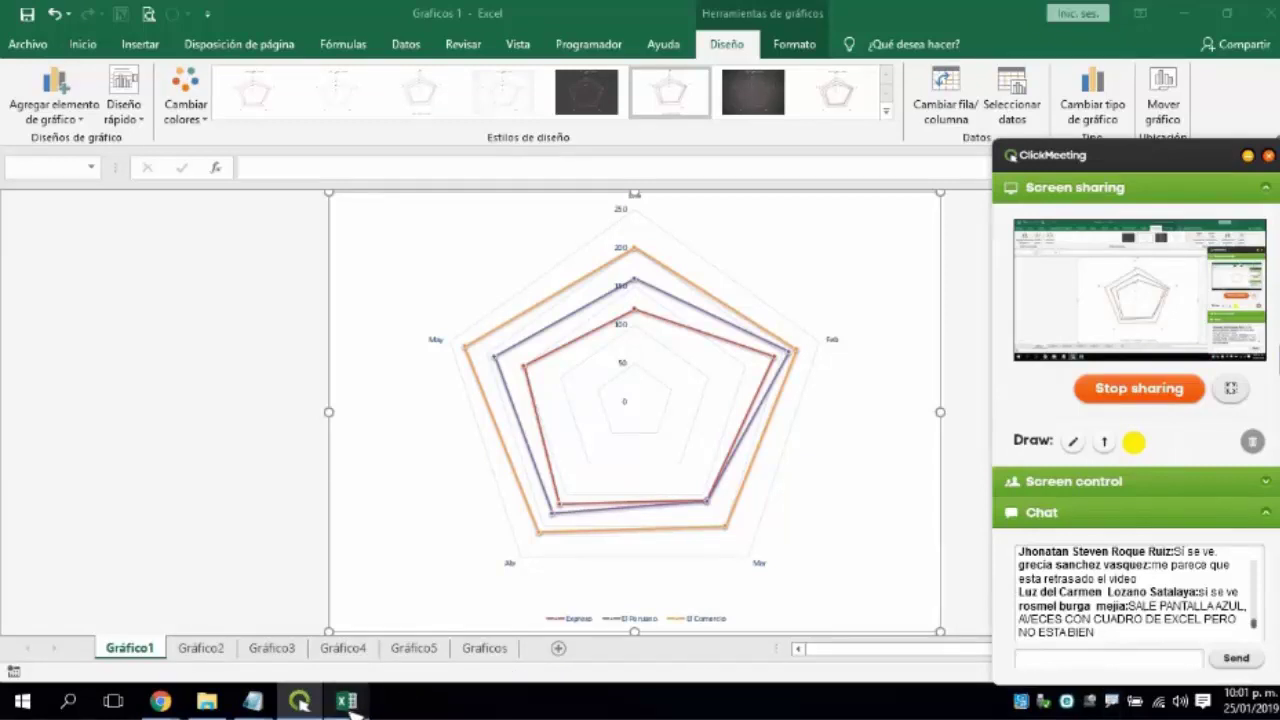
pyautogui.moveTo(340, 700)
pyautogui.click(316, 652)
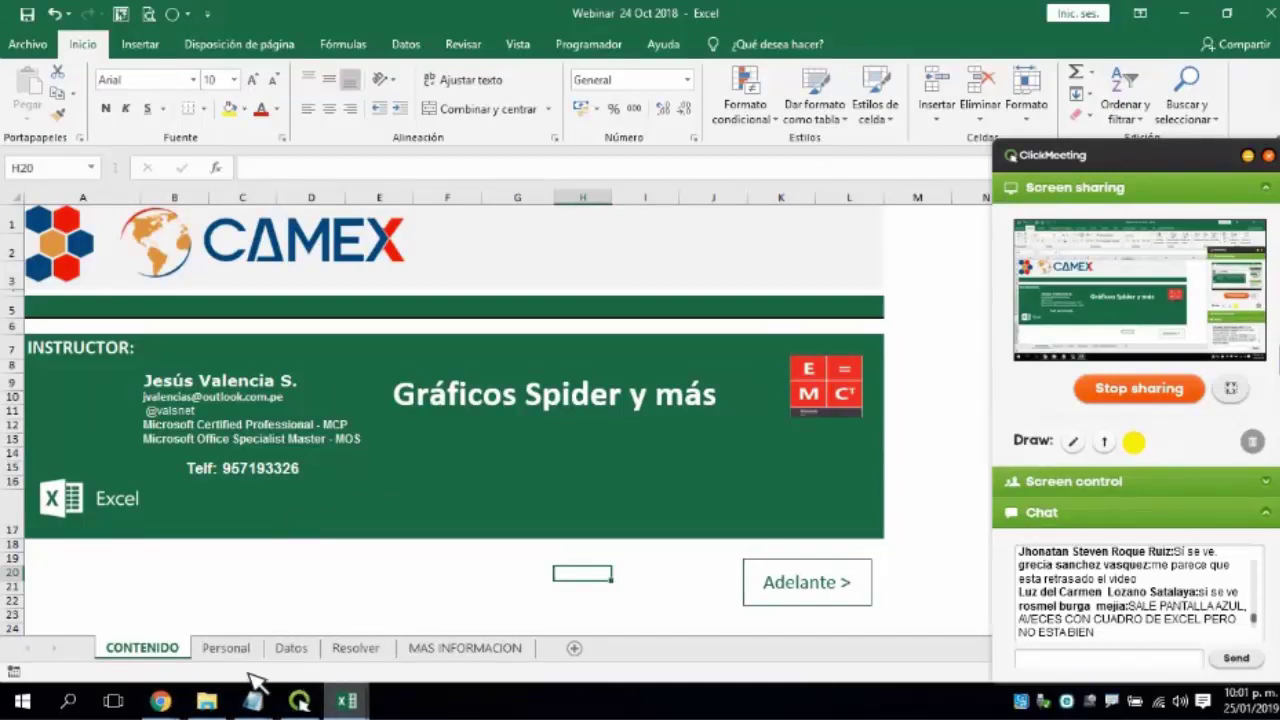
pyautogui.click(160, 701)
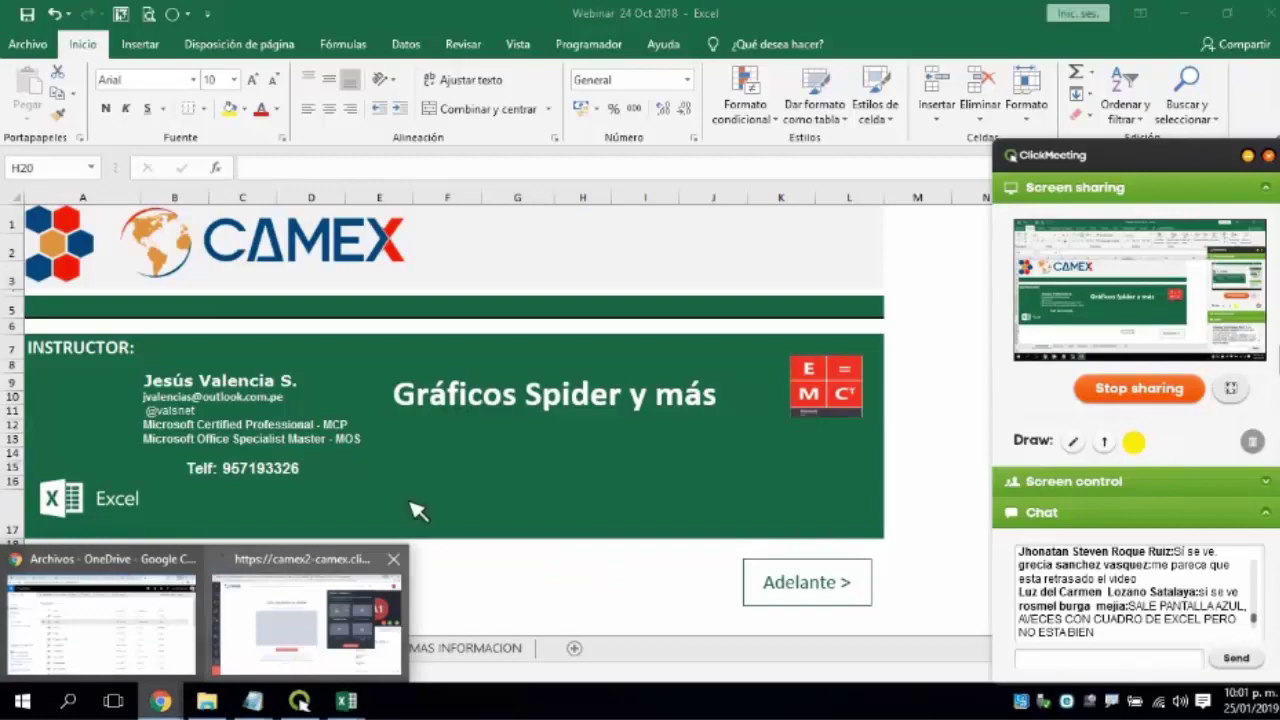